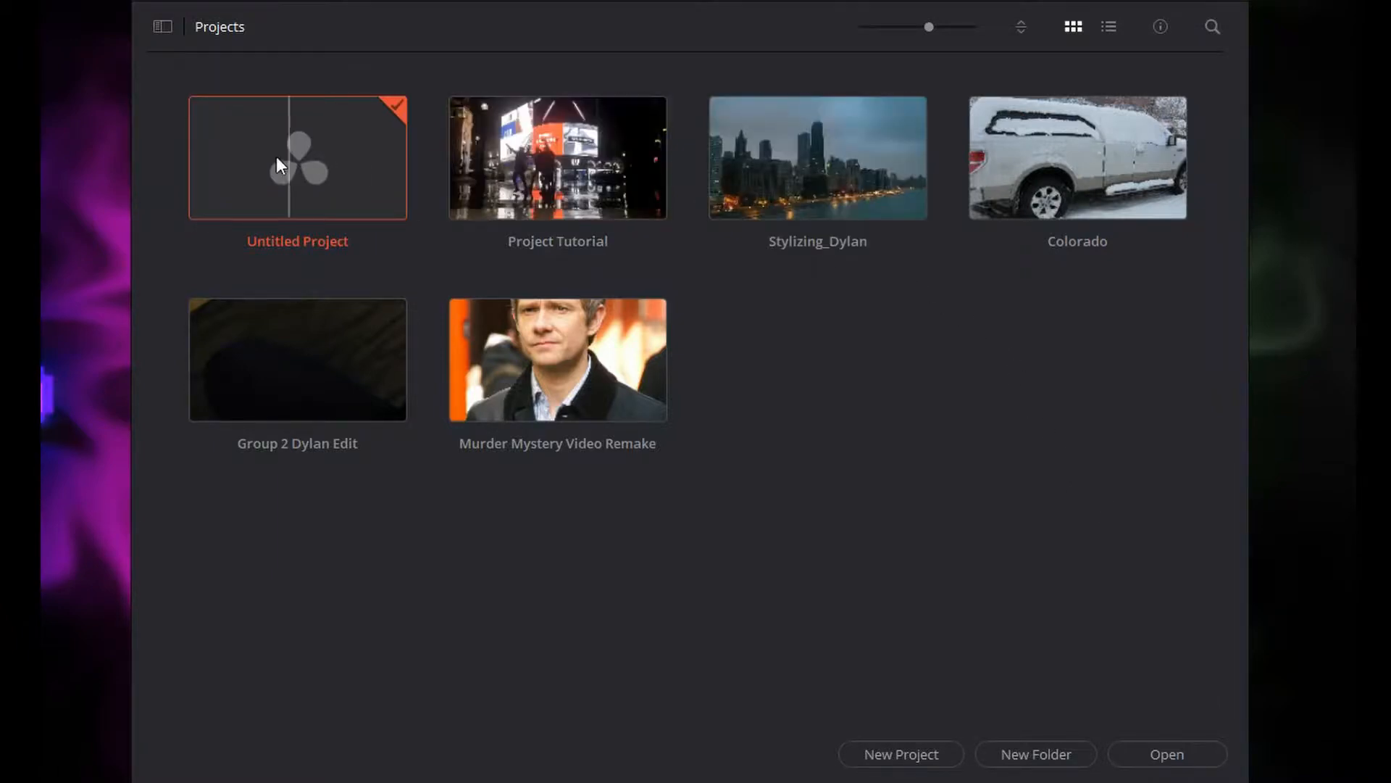
Step: Open the Untitled Project and switch the workspace to full screen
{"action": "double_click", "coordinate": [256, 158]}
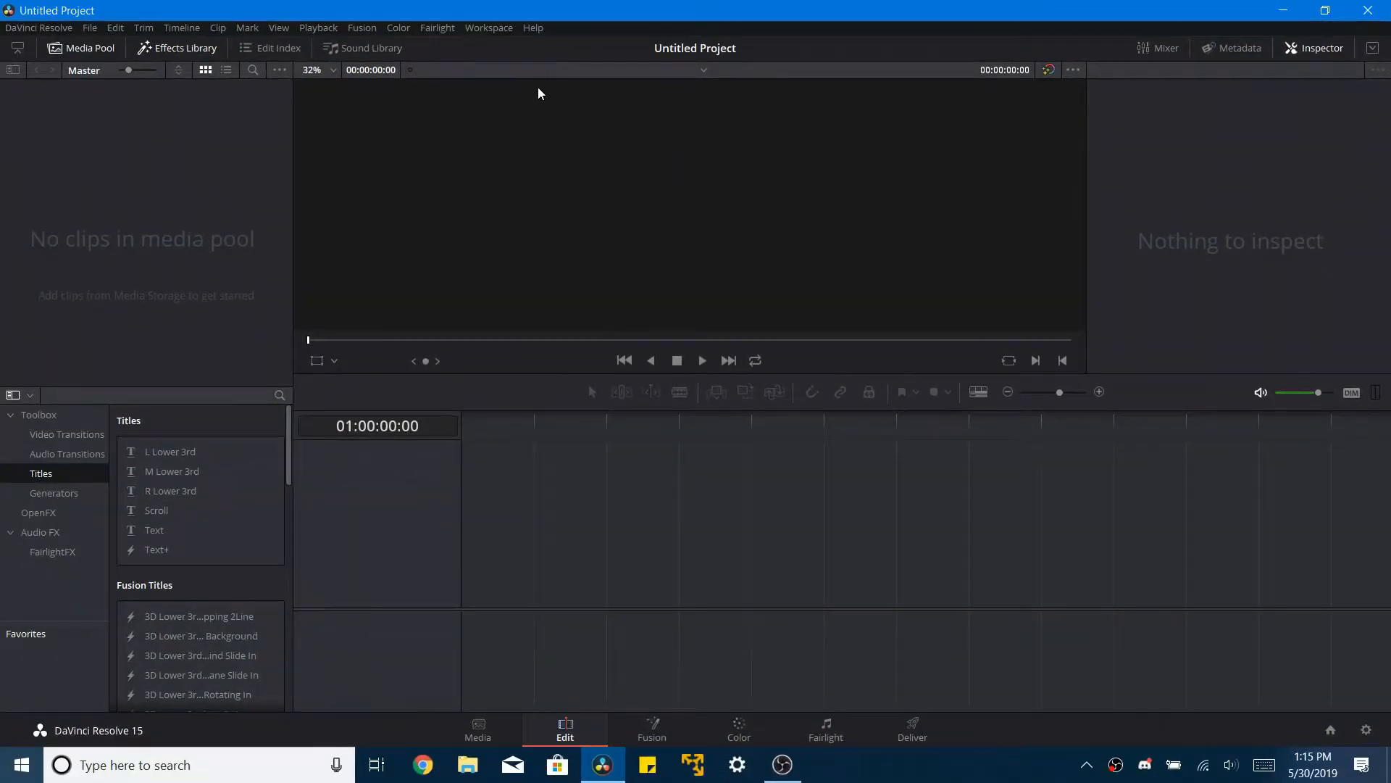
{"action": "left_click", "coordinate": [481, 27]}
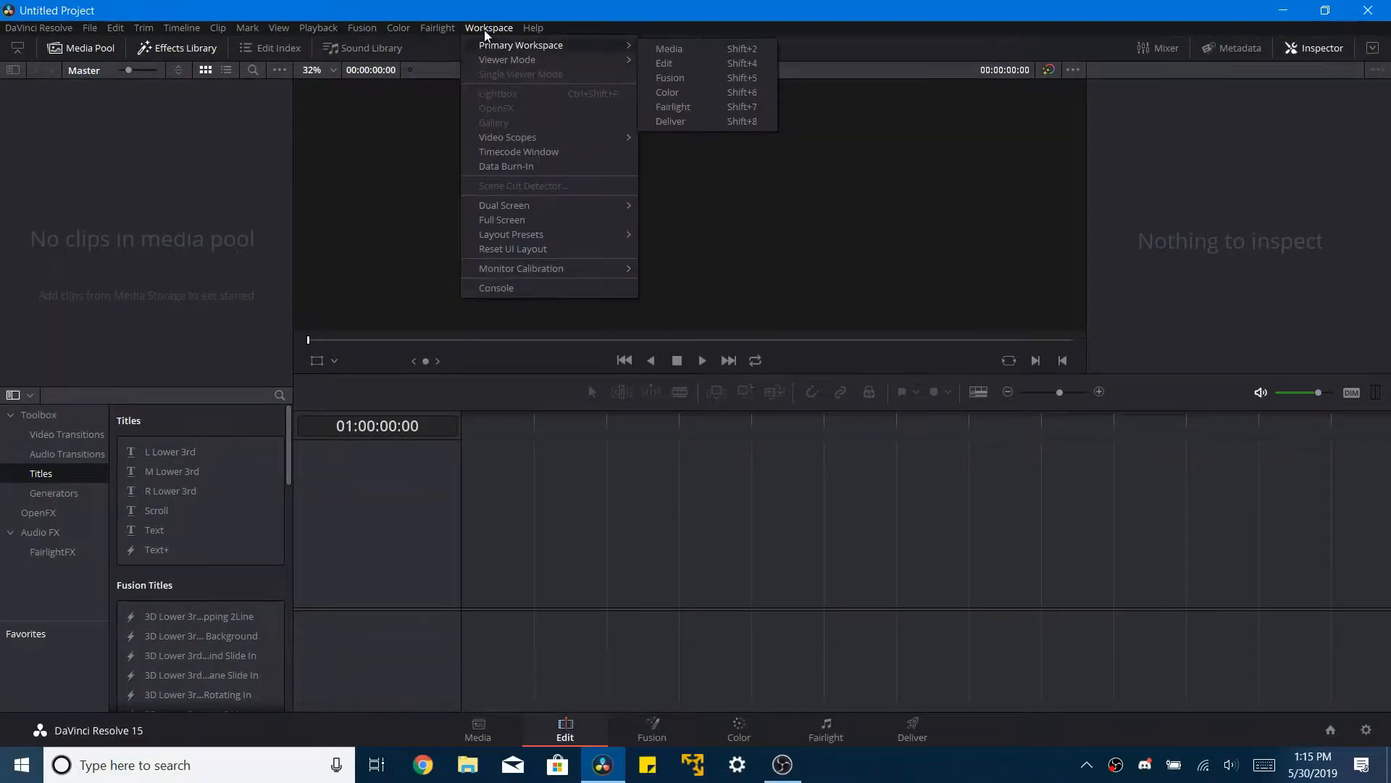
{"action": "left_click", "coordinate": [510, 217]}
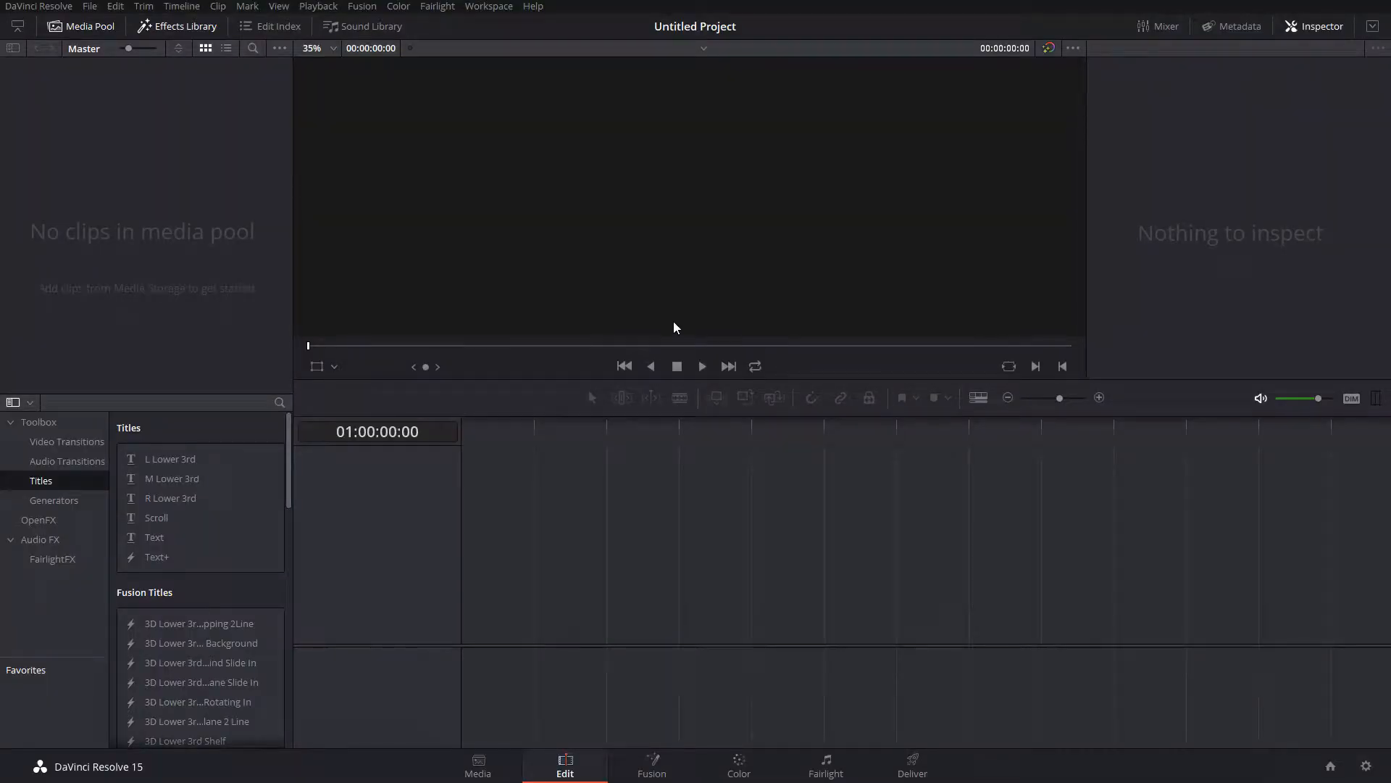
Step: Switch to the Media page, open the DFP-225 folder inside Videos, and look through its clips
{"action": "left_click", "coordinate": [477, 774]}
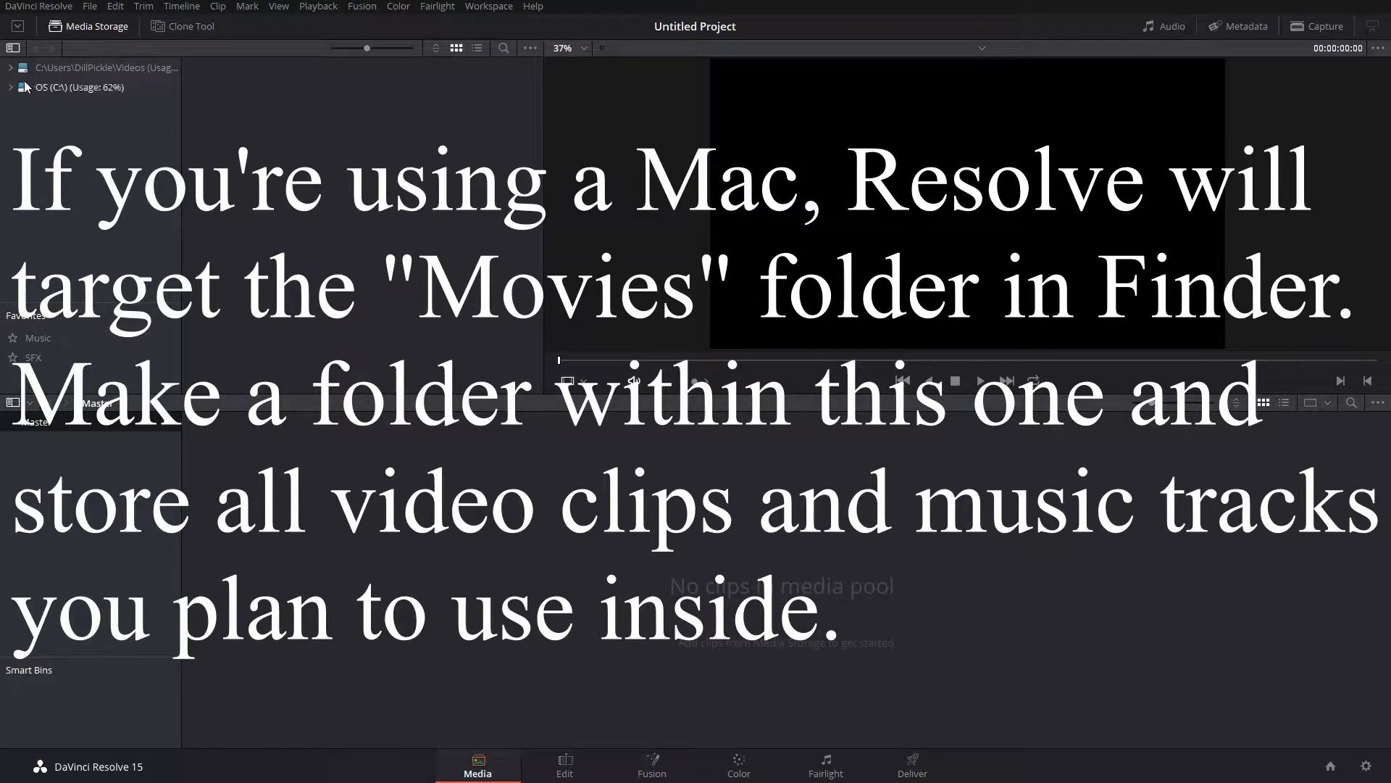
{"action": "left_click", "coordinate": [121, 67]}
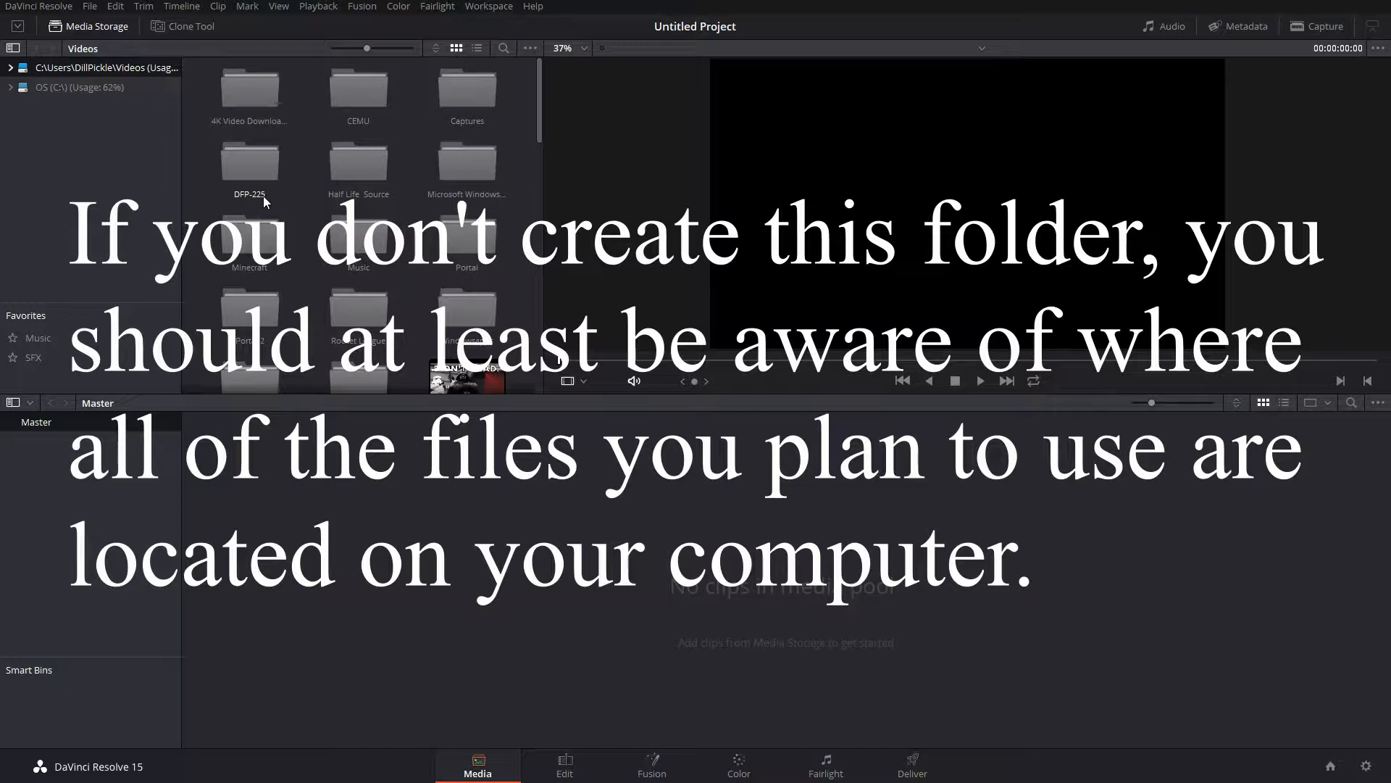
{"action": "double_click", "coordinate": [252, 171]}
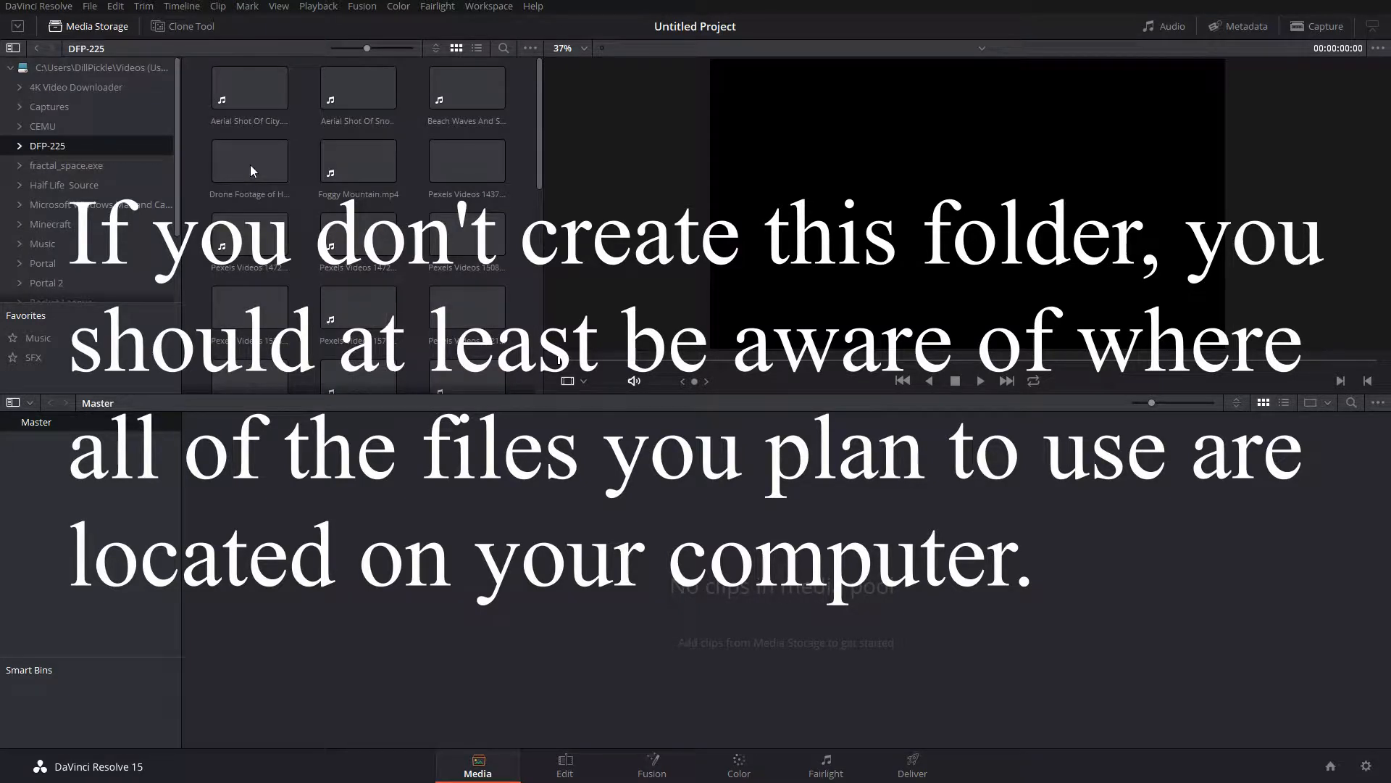
{"action": "left_click", "coordinate": [256, 100]}
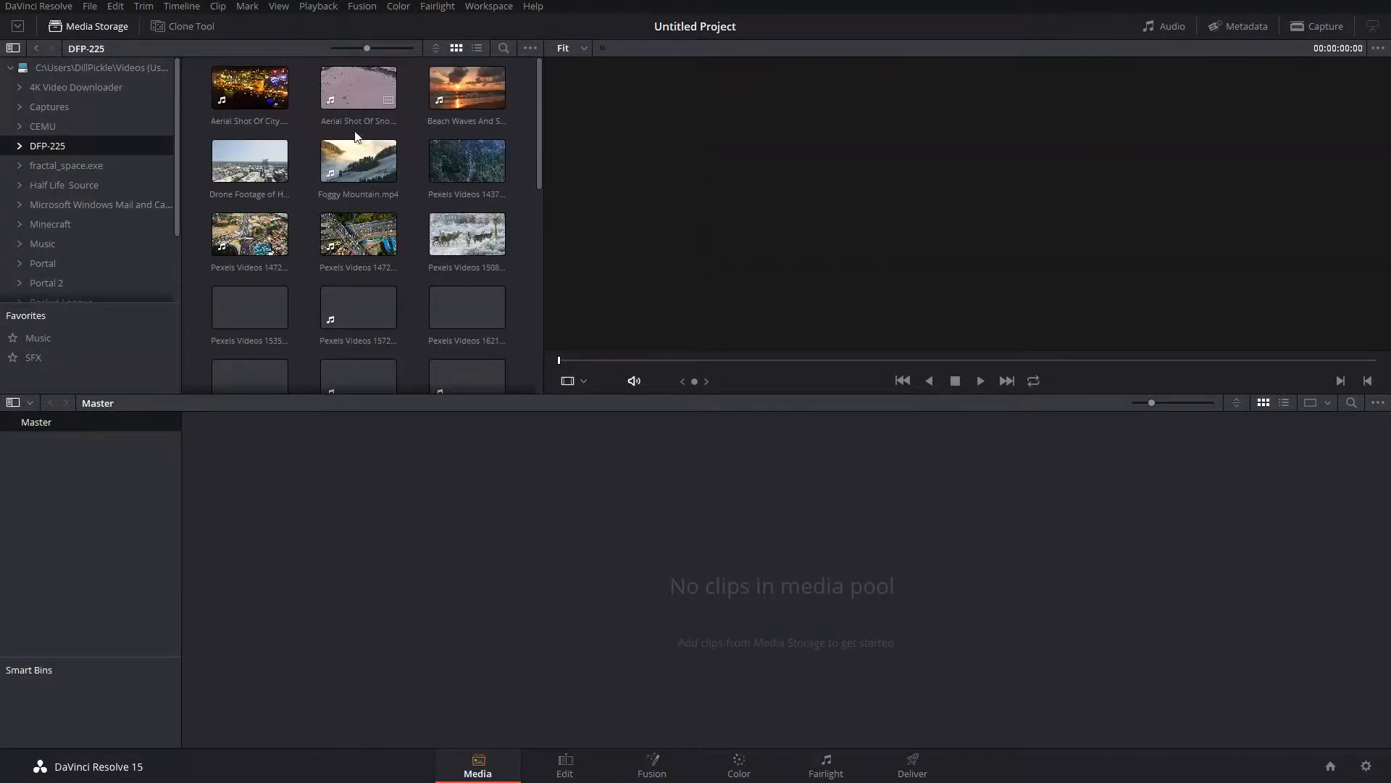
{"action": "scroll", "coordinate": [302, 194], "scroll_direction": "down", "scroll_amount": 4}
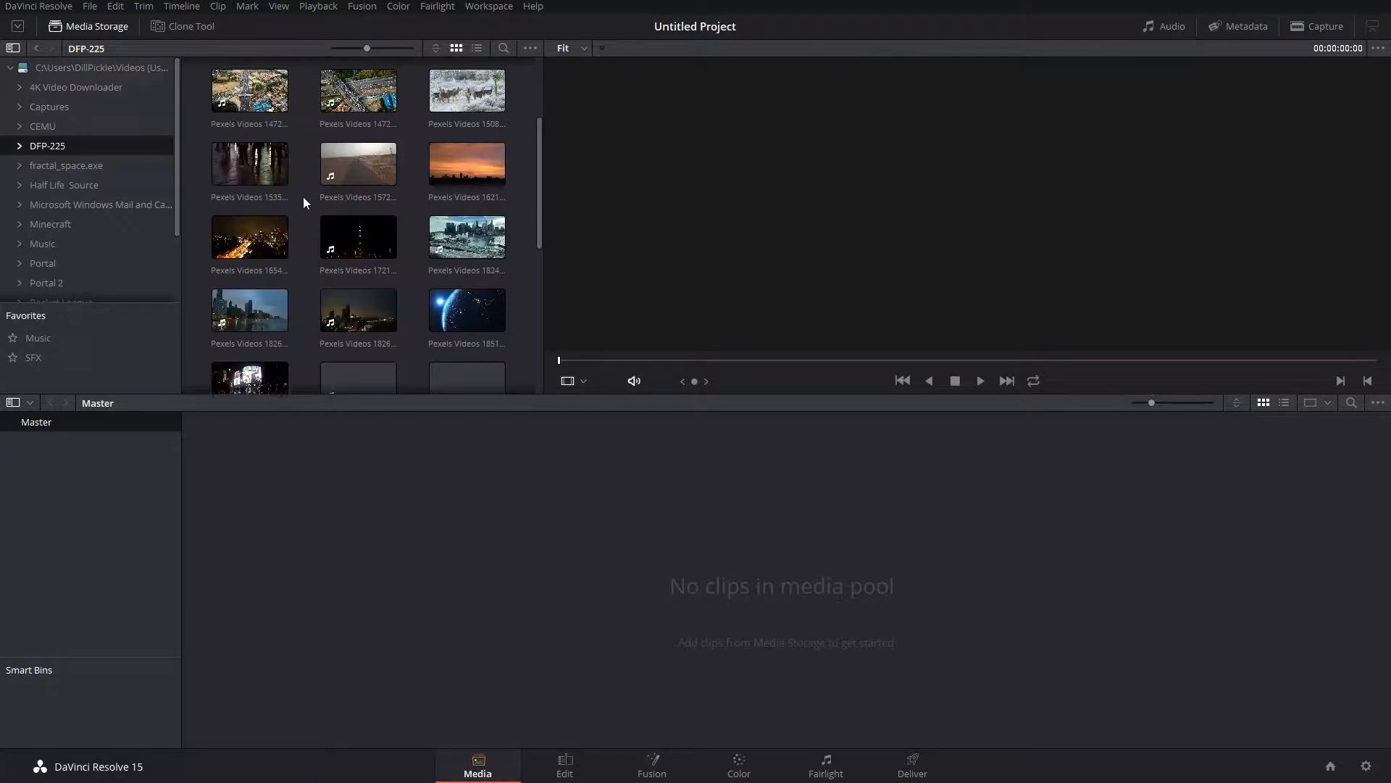
{"action": "scroll", "coordinate": [304, 201], "scroll_direction": "down", "scroll_amount": 2}
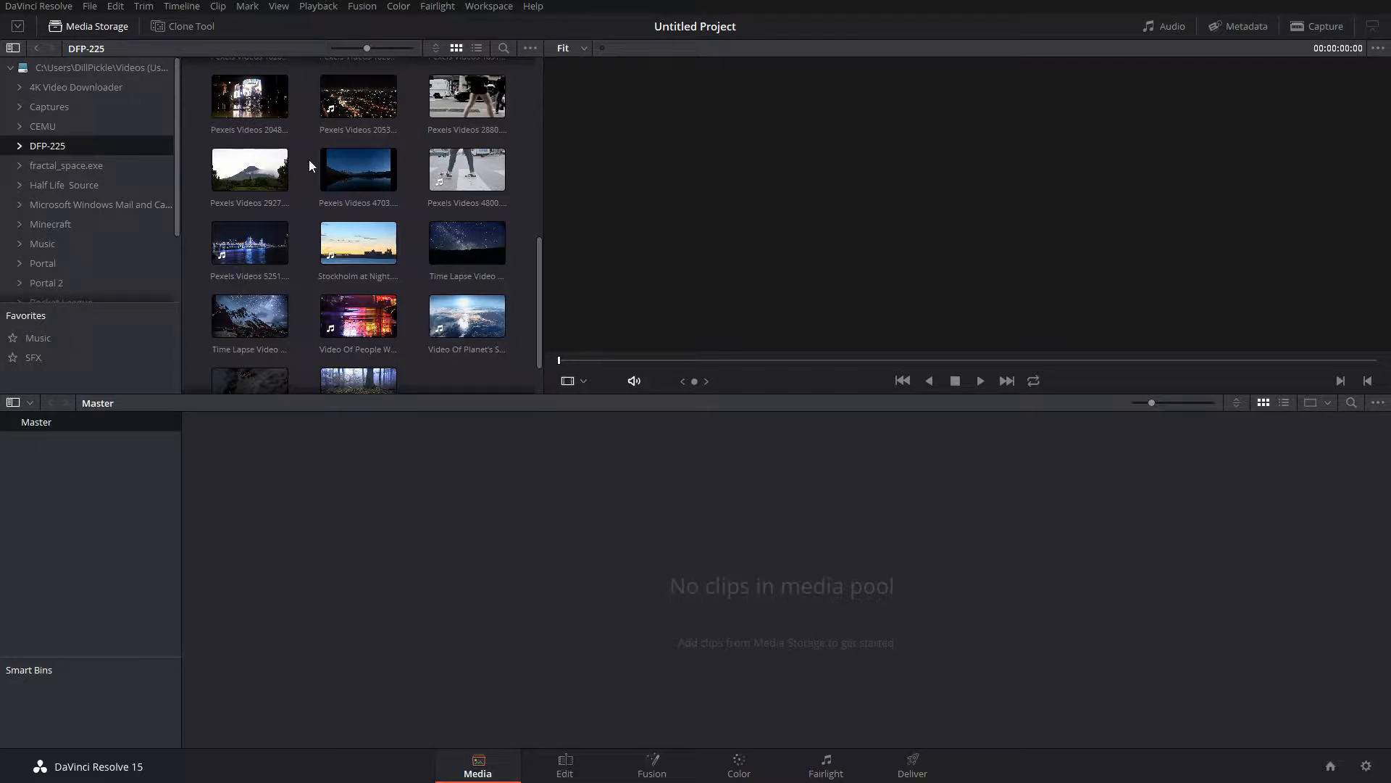
{"action": "scroll", "coordinate": [342, 173], "scroll_direction": "down", "scroll_amount": 1}
{"action": "scroll", "coordinate": [332, 193], "scroll_direction": "up", "scroll_amount": 6}
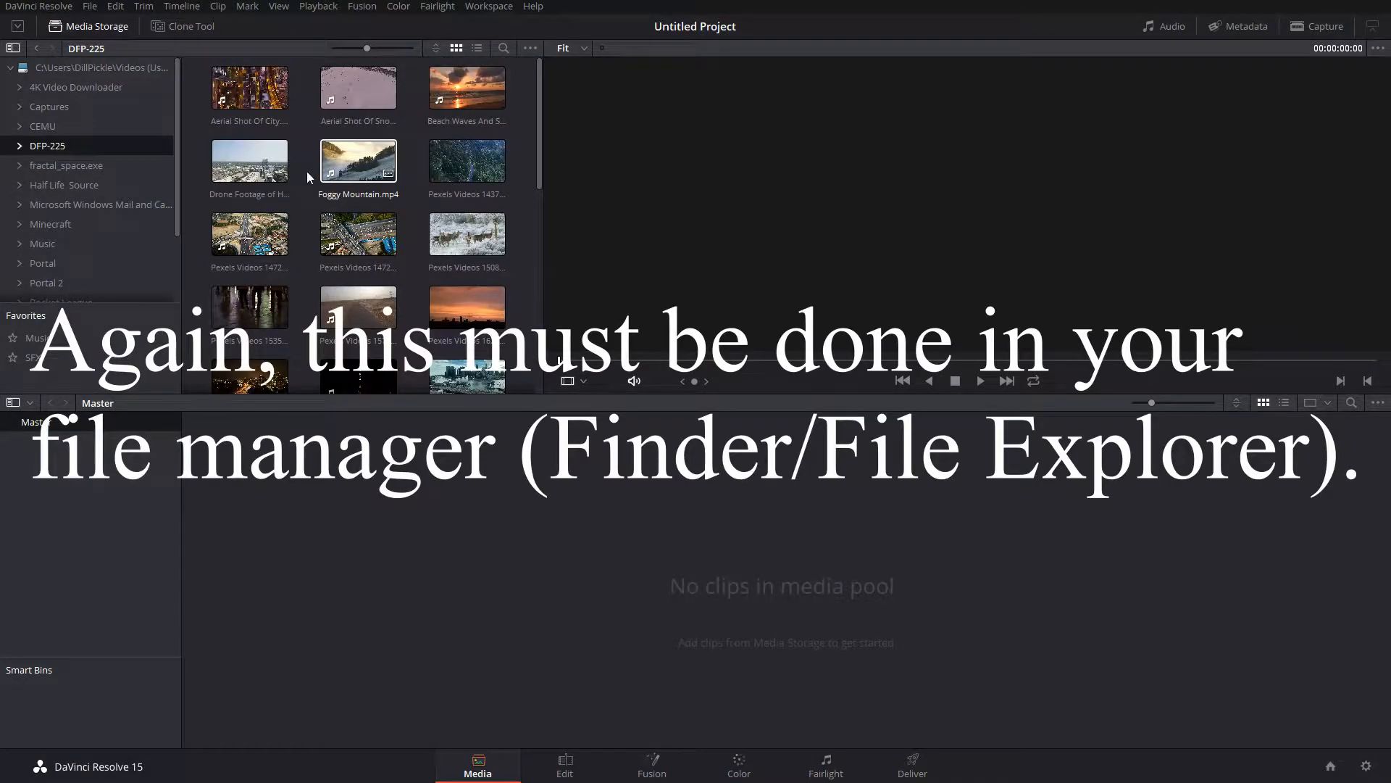
Step: Add Fluffing a Duck.mp3 from the Music folder to the media pool
{"action": "left_click", "coordinate": [36, 48]}
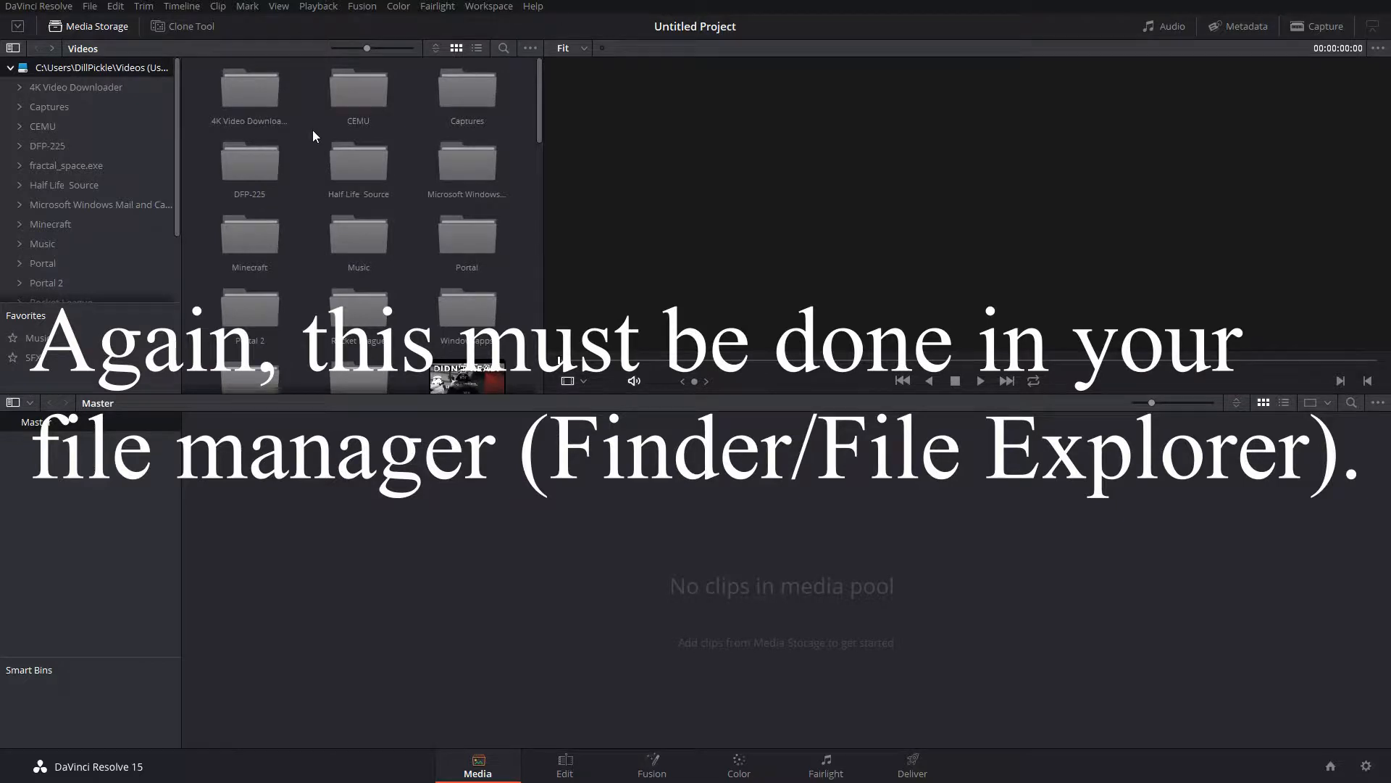
{"action": "double_click", "coordinate": [351, 226]}
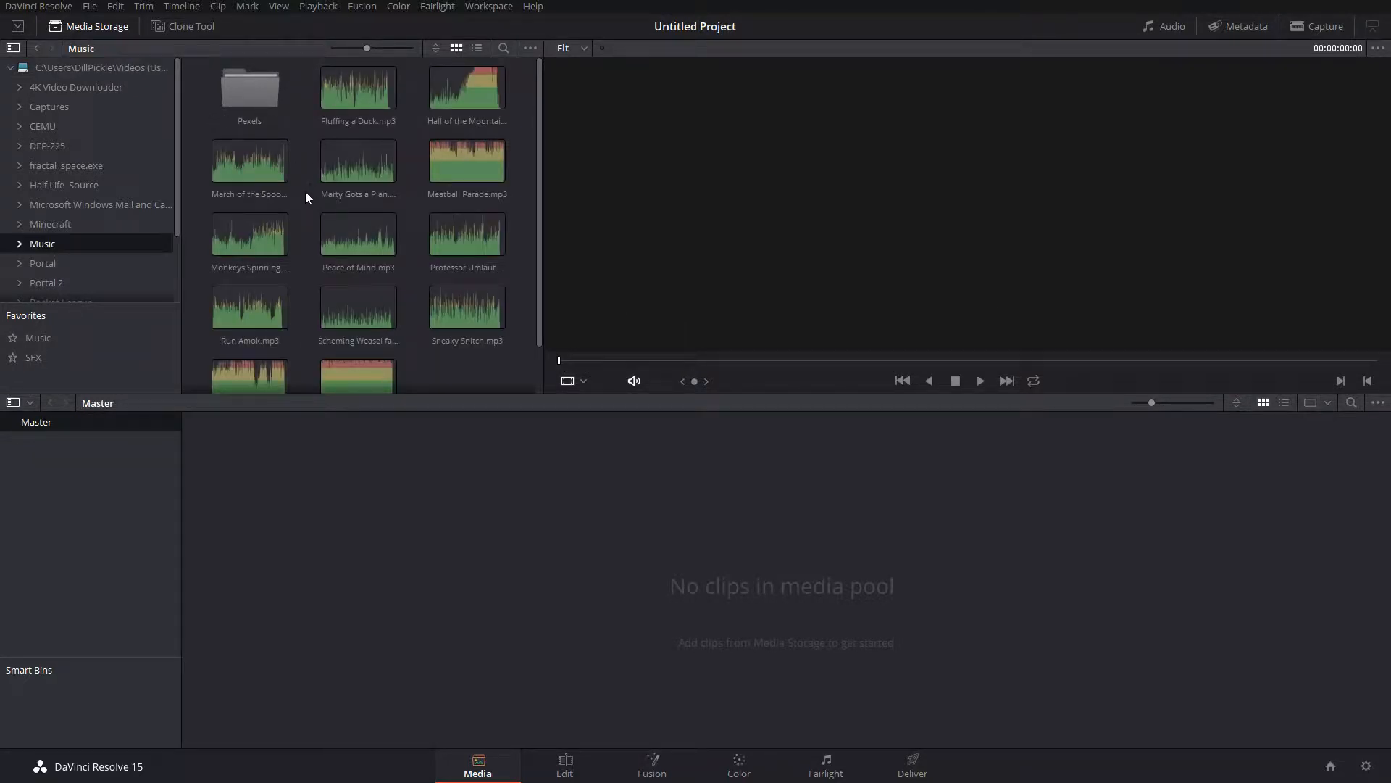
{"action": "left_click", "coordinate": [364, 85]}
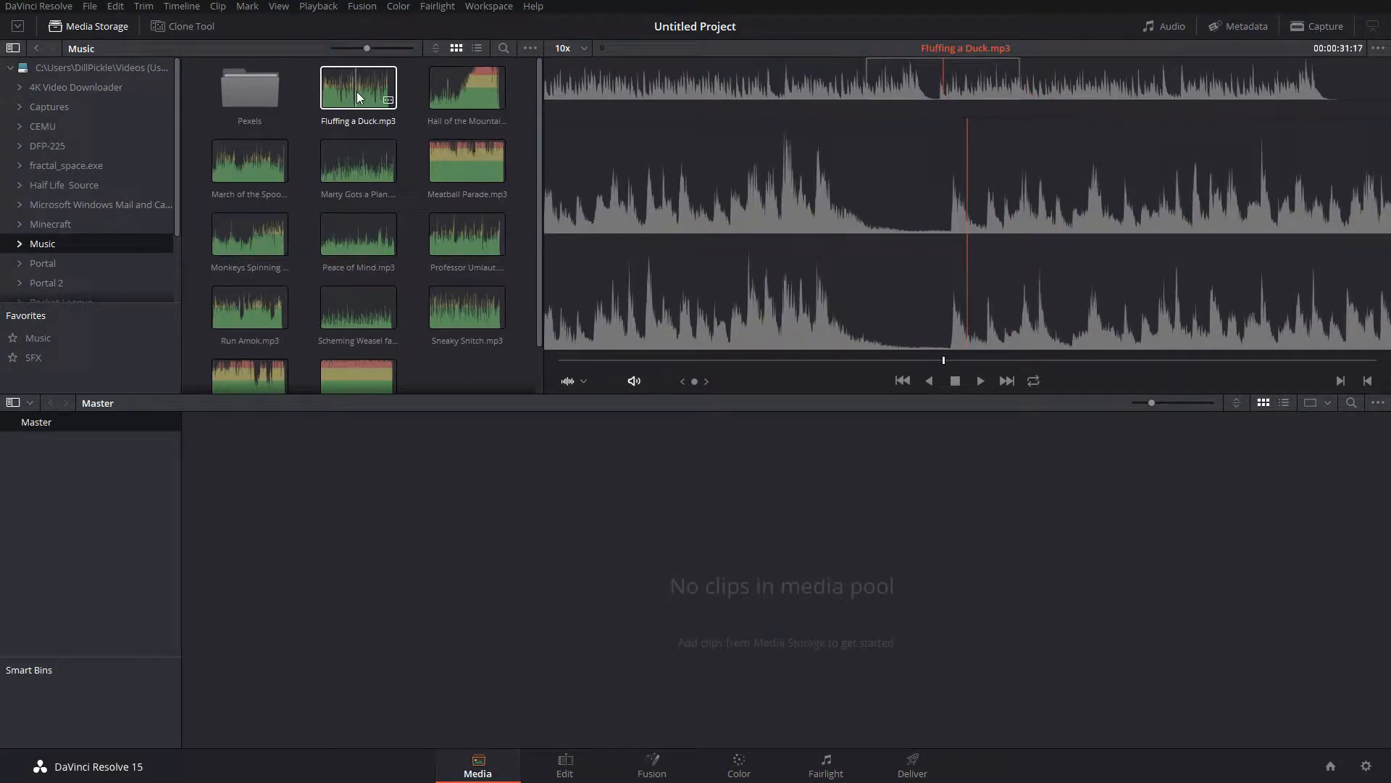
{"action": "left_click_drag", "start_coordinate": [357, 92], "coordinate": [304, 507]}
Step: Add Aerial Shot Of City.mp4 and Pexels Videos 1654216.mp4 from the DFP-225 folder to the media pool
{"action": "left_click", "coordinate": [63, 146]}
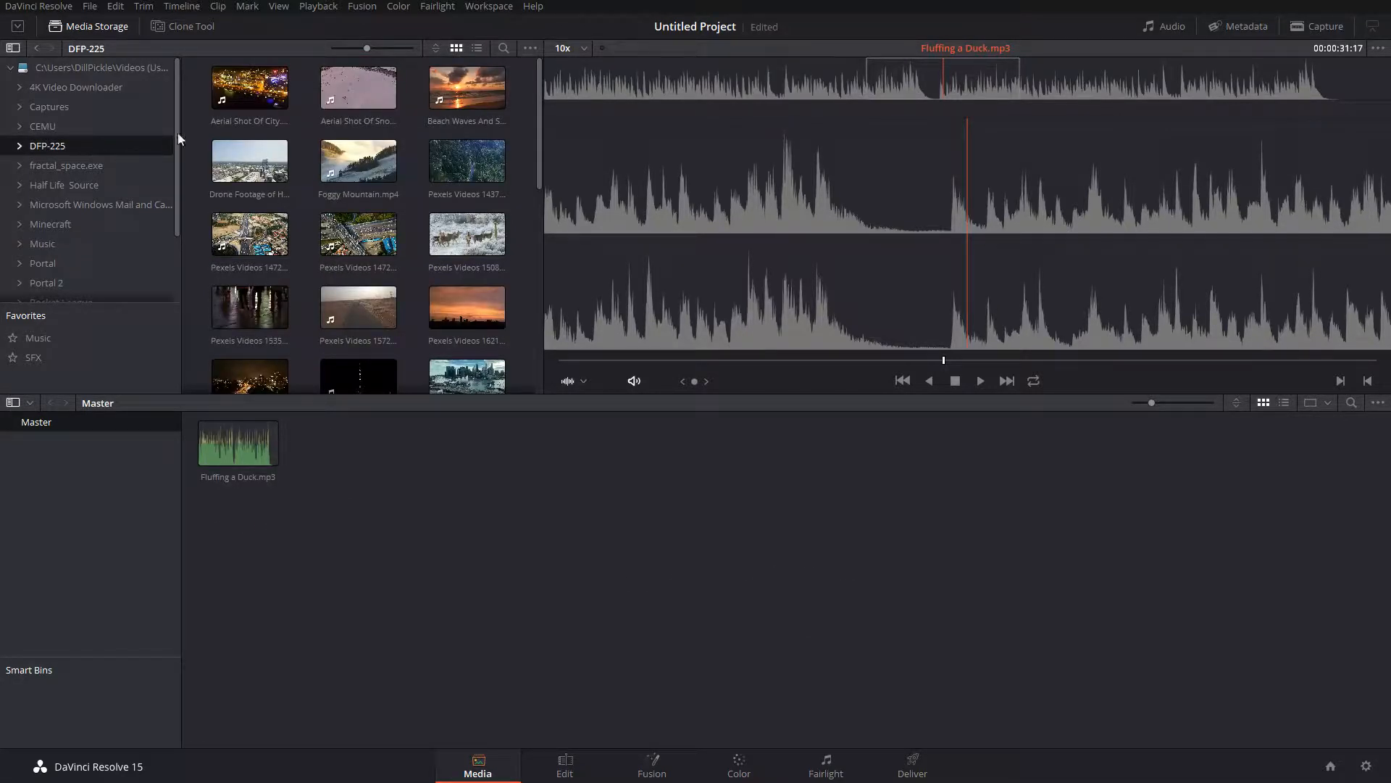
{"action": "left_click_drag", "start_coordinate": [282, 101], "coordinate": [467, 493]}
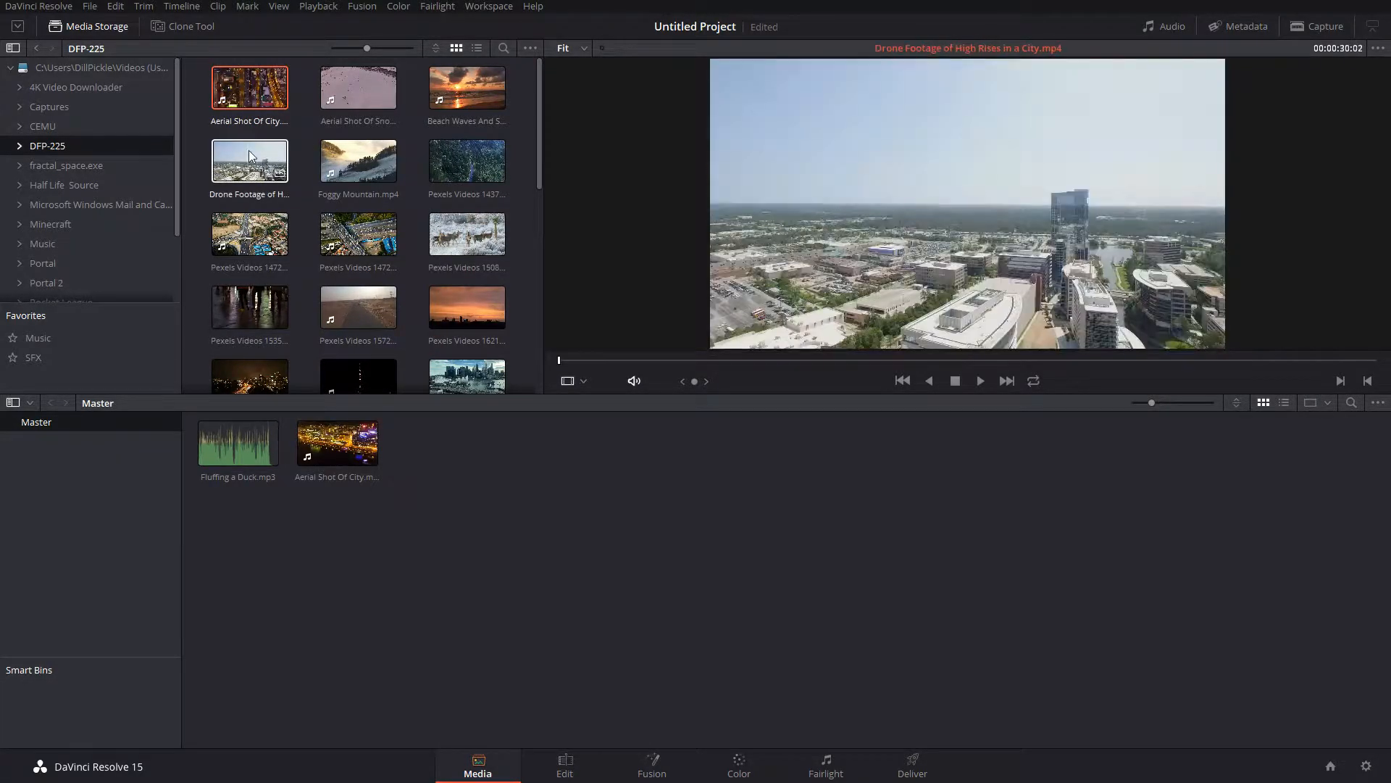
{"action": "left_click", "coordinate": [250, 152]}
{"action": "left_click", "coordinate": [384, 236]}
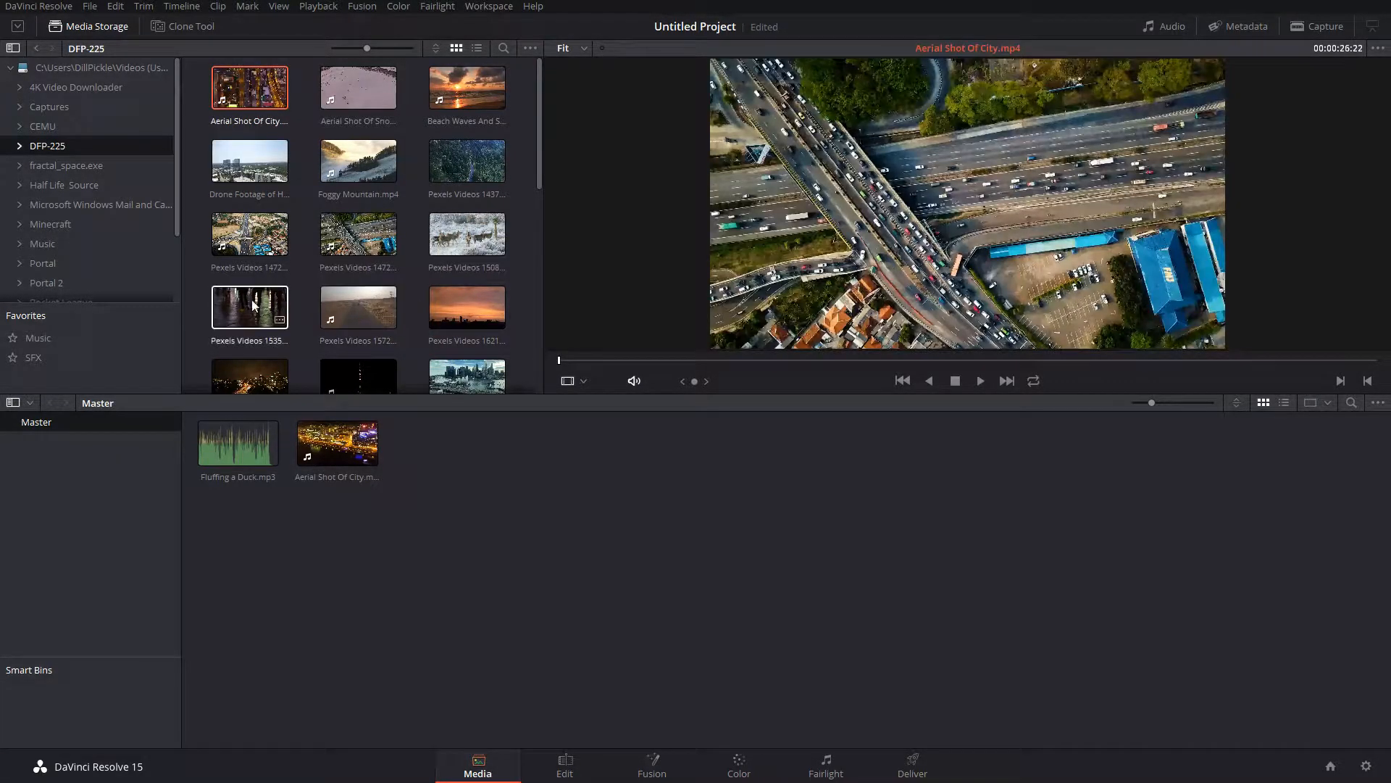
{"action": "left_click", "coordinate": [274, 317]}
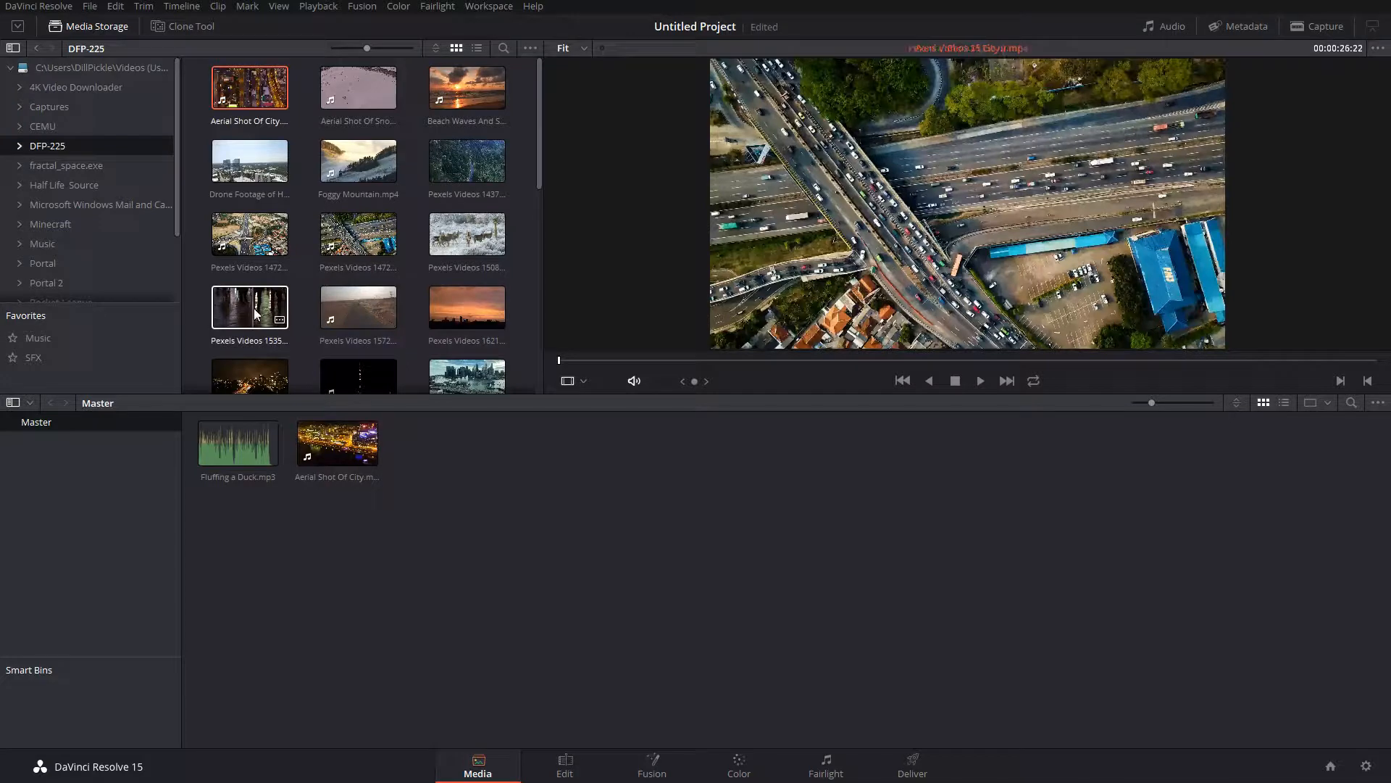
{"action": "left_click", "coordinate": [350, 316]}
{"action": "scroll", "coordinate": [345, 292], "scroll_direction": "down", "scroll_amount": 1}
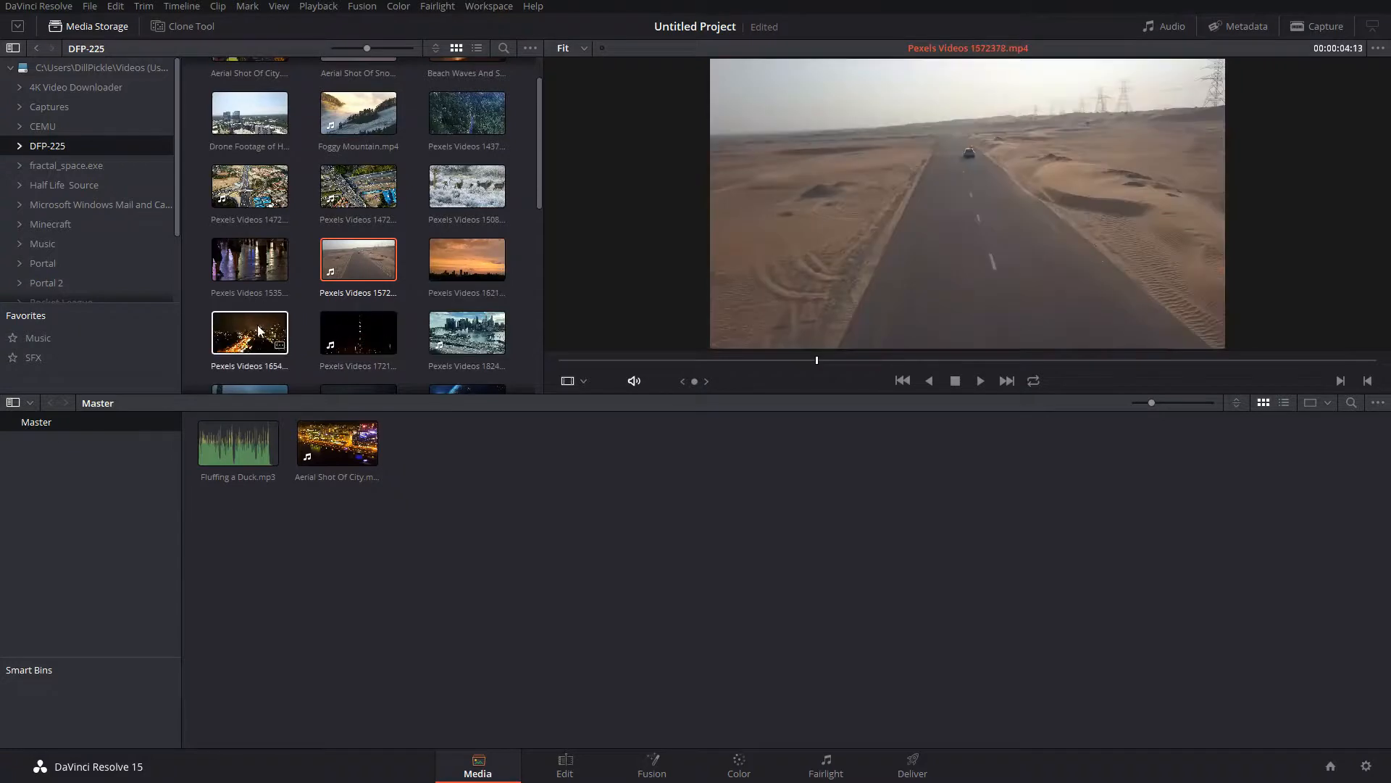
{"action": "left_click_drag", "start_coordinate": [250, 332], "coordinate": [446, 415]}
Step: Add the Pexels Videos 1826904.mp4 waterfront skyline clip to the media pool and remove it again
{"action": "scroll", "coordinate": [363, 299], "scroll_direction": "down", "scroll_amount": 2}
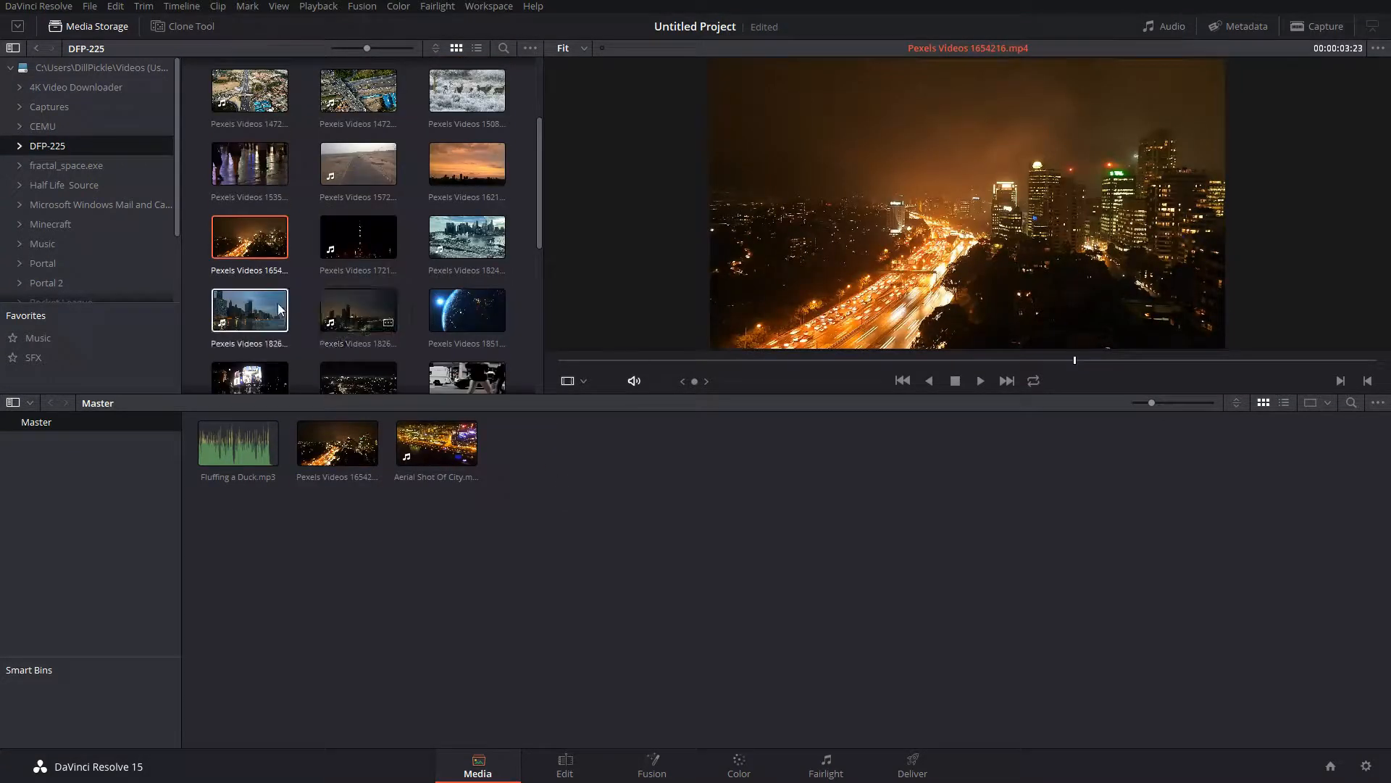
{"action": "left_click_drag", "start_coordinate": [254, 311], "coordinate": [325, 456]}
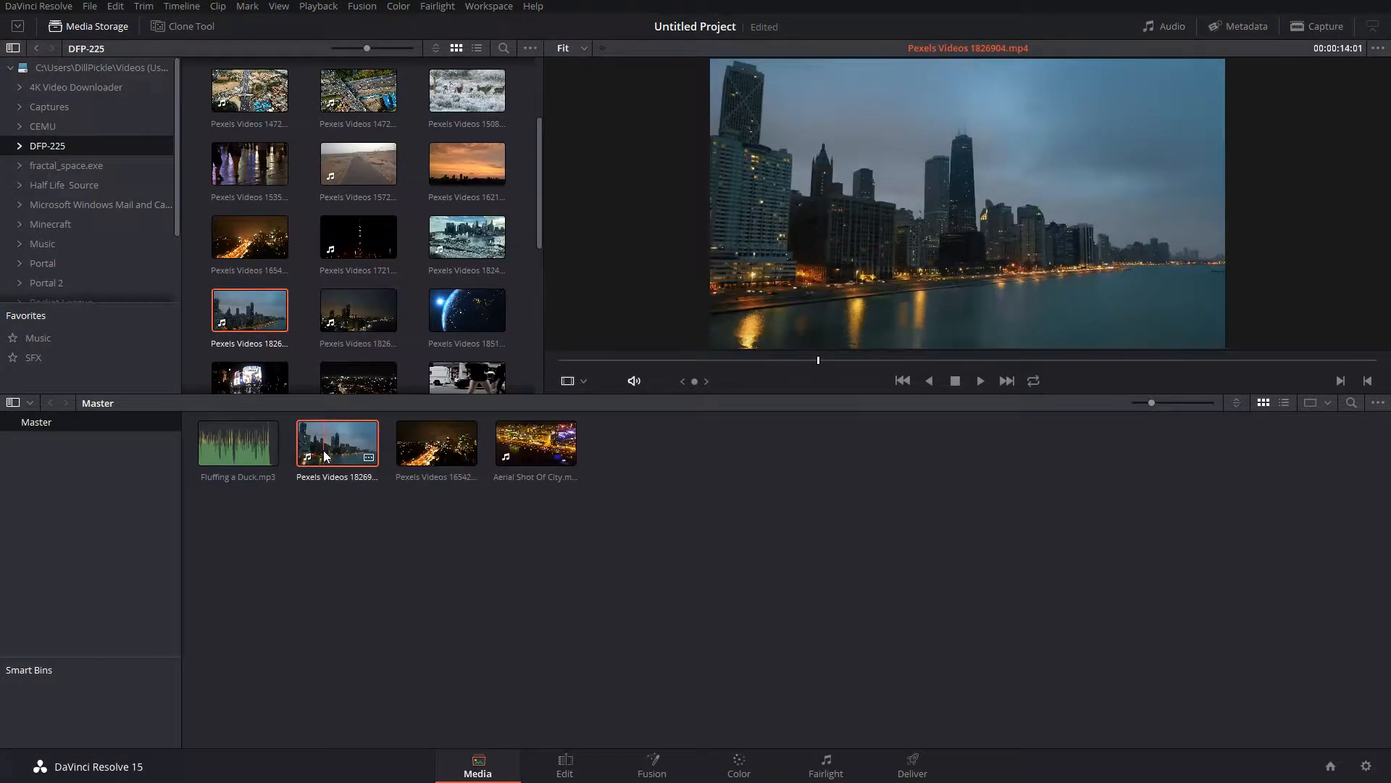
{"action": "key", "text": "Delete"}
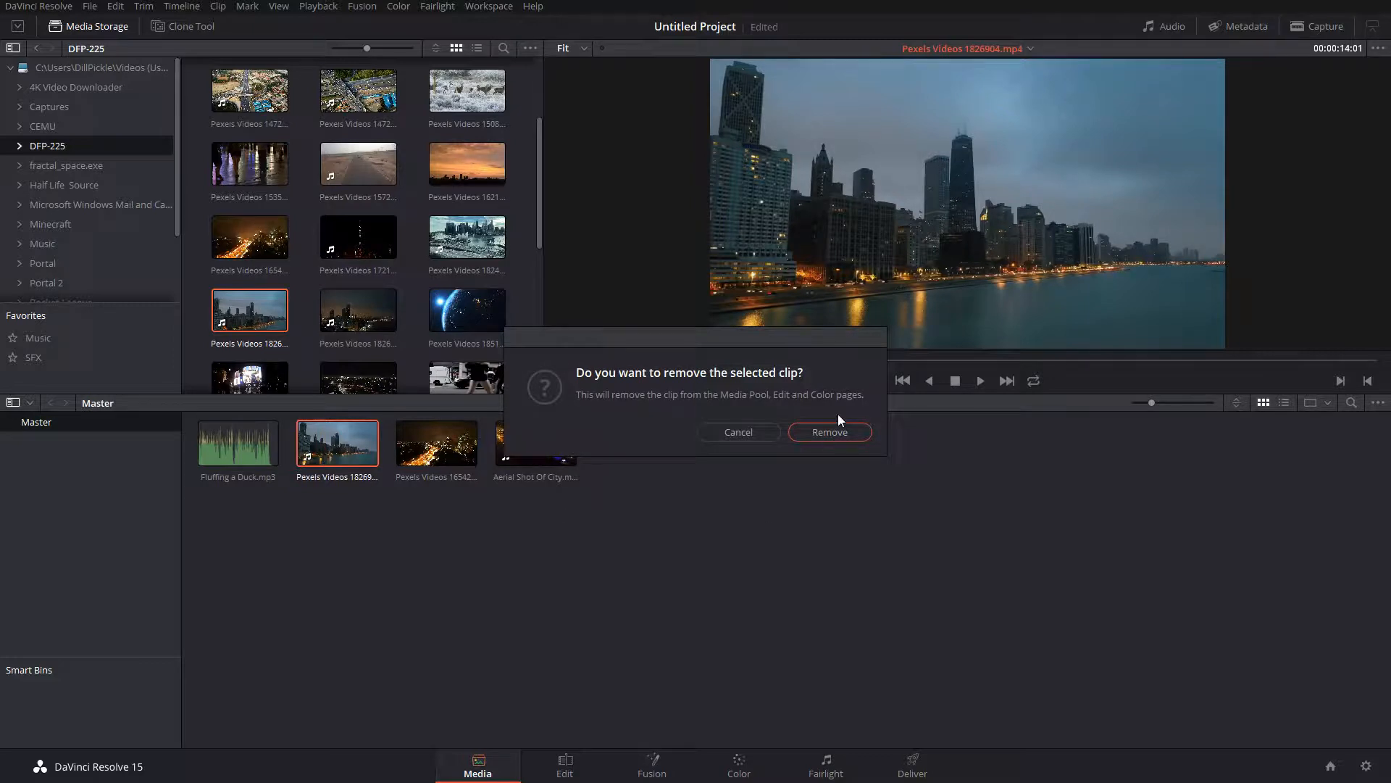
{"action": "left_click", "coordinate": [853, 427]}
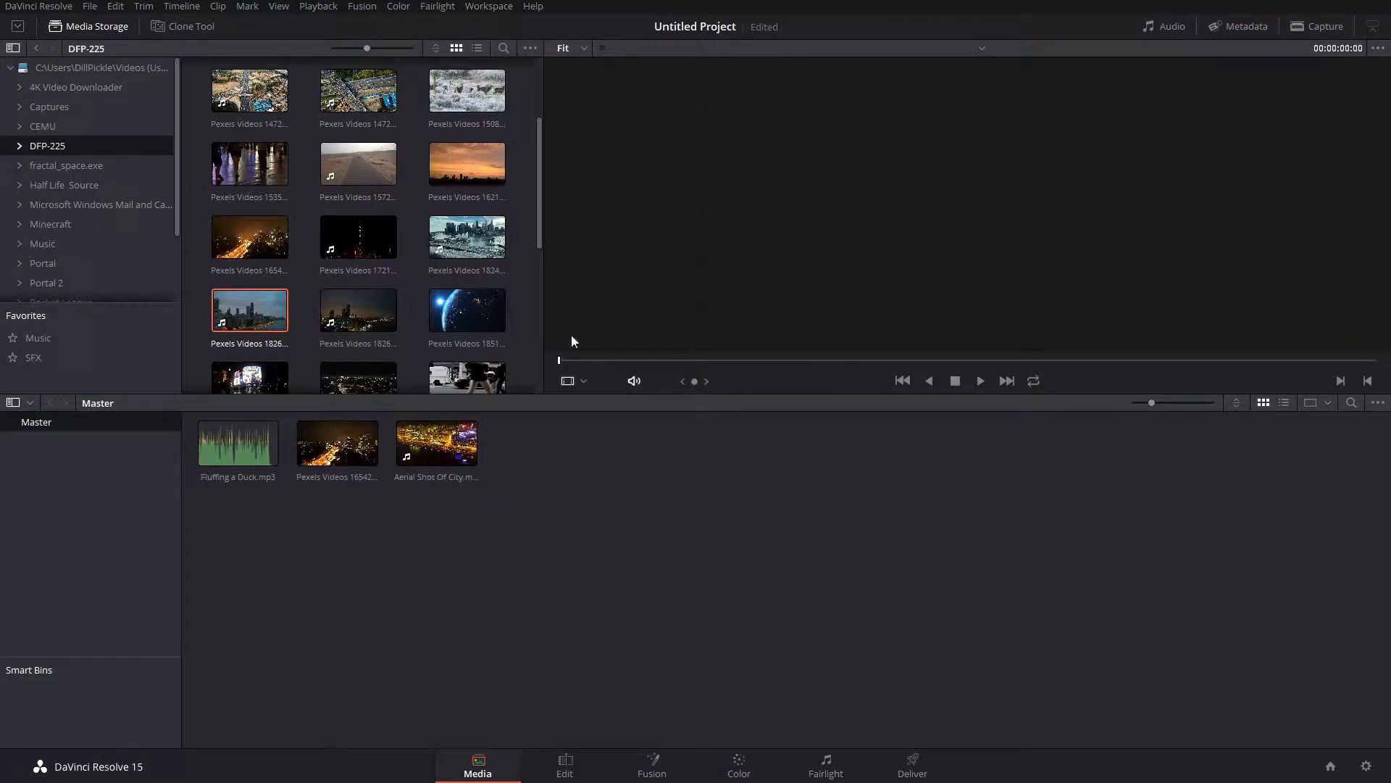
Step: Add the dark city skyline clip next to Pexels Videos 1826904.mp4 in DFP-225 to the media pool
{"action": "left_click", "coordinate": [358, 310]}
{"action": "left_click_drag", "start_coordinate": [358, 310], "coordinate": [637, 487]}
{"action": "scroll", "coordinate": [402, 317], "scroll_direction": "down", "scroll_amount": 1}
{"action": "scroll", "coordinate": [401, 323], "scroll_direction": "down", "scroll_amount": 1}
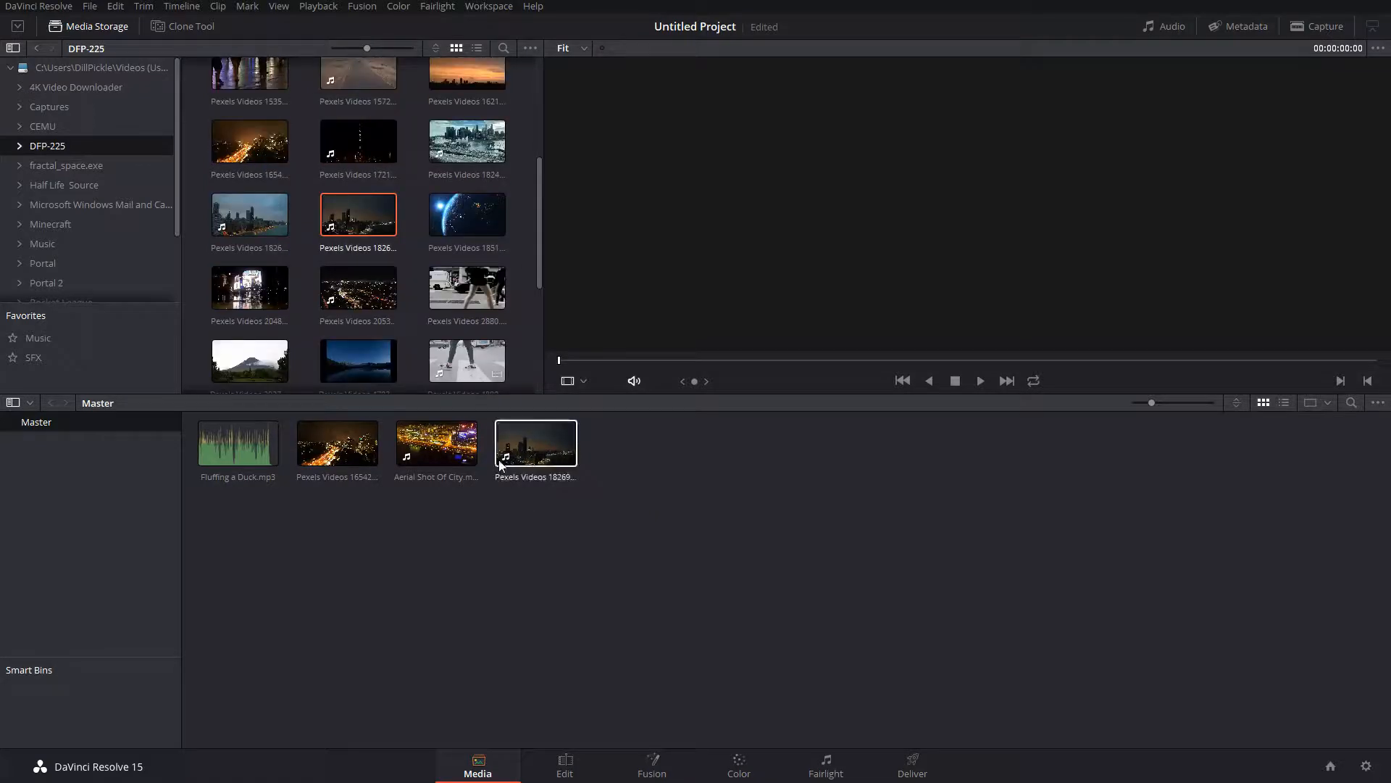
{"action": "left_click", "coordinate": [529, 445]}
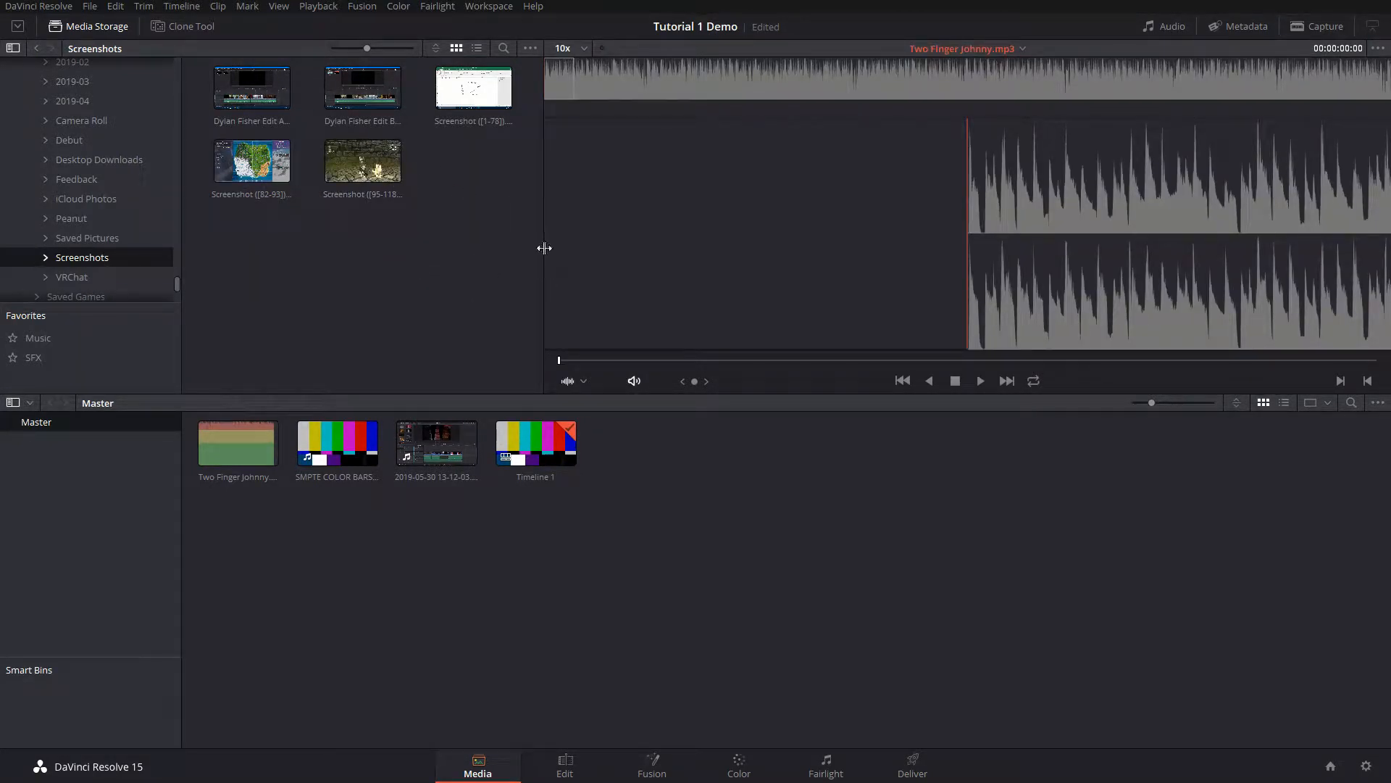
Step: Turn on Show Individual Frames for media storage and look through the separate images in the Screenshots folder
{"action": "left_click", "coordinate": [530, 48]}
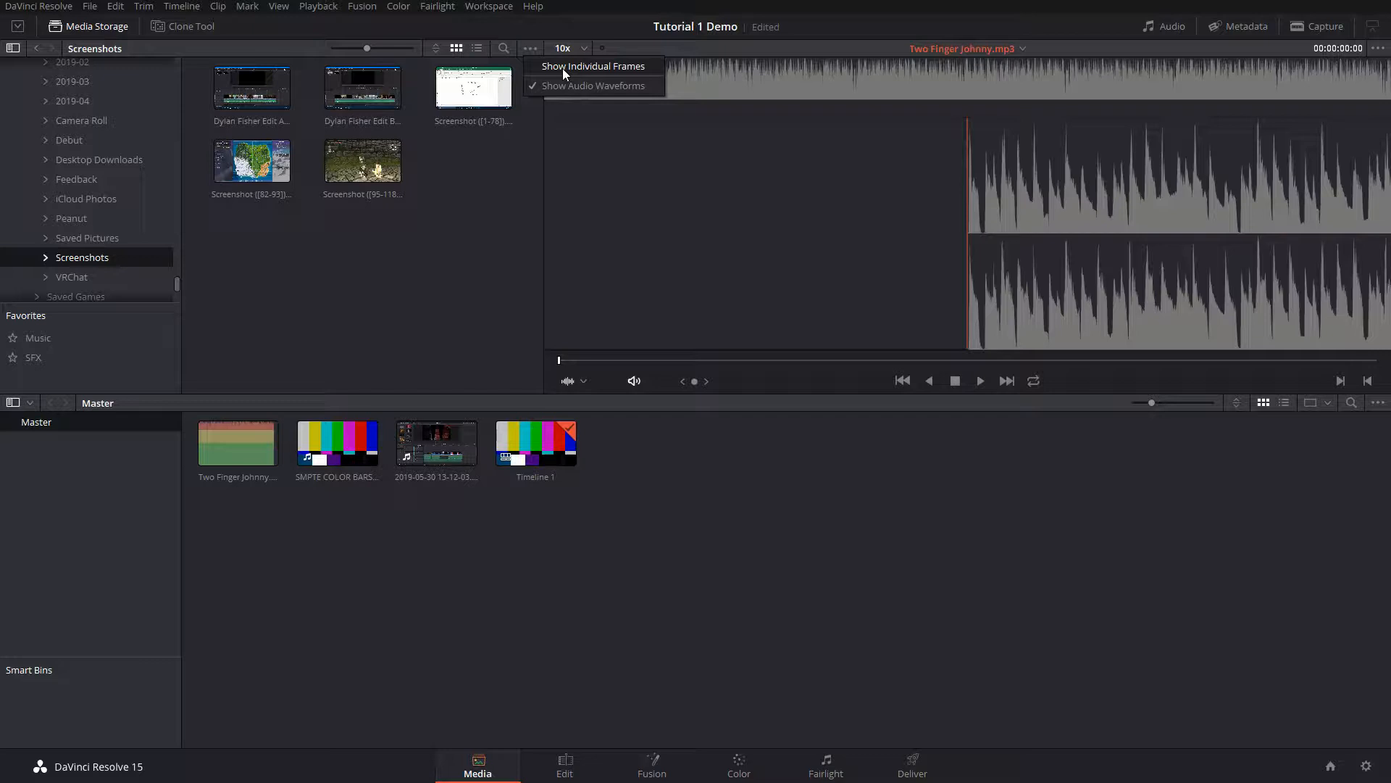
{"action": "left_click", "coordinate": [563, 66]}
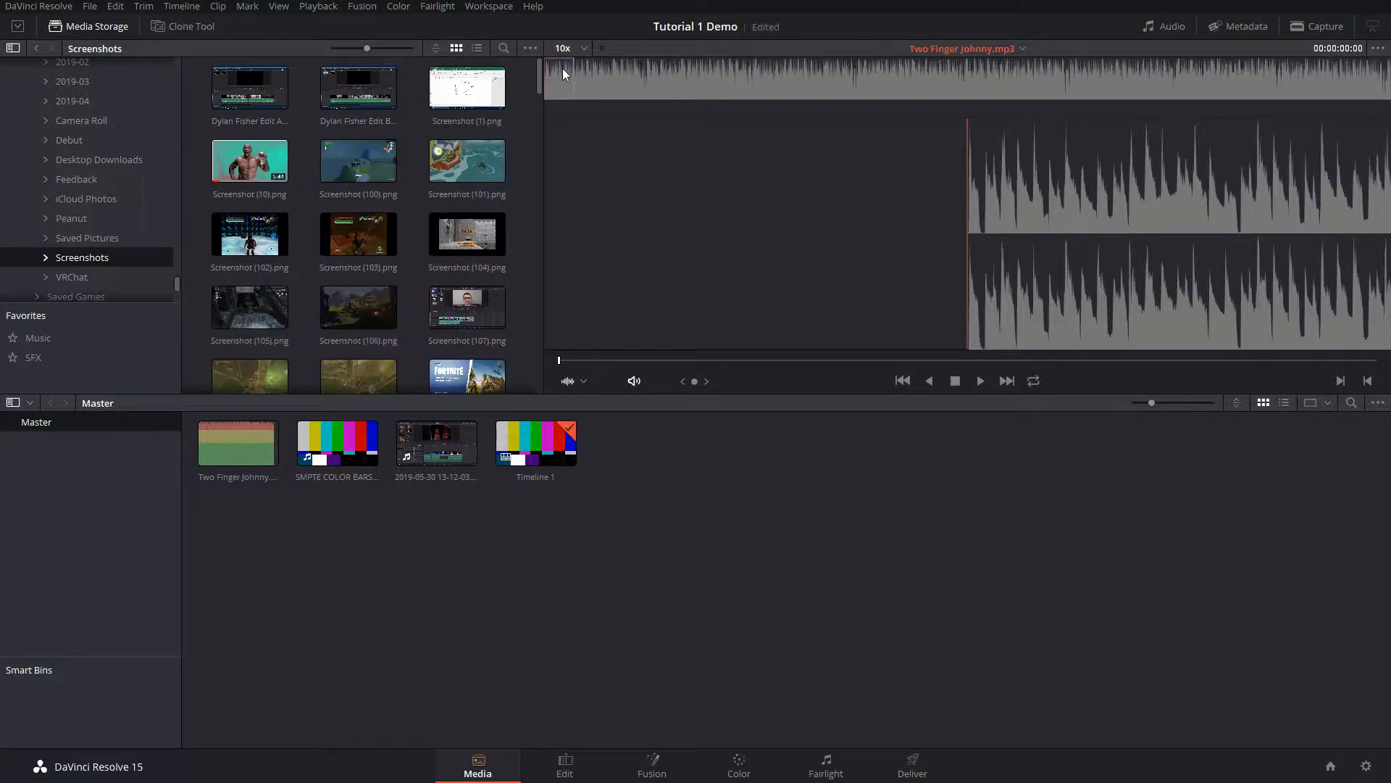
{"action": "scroll", "coordinate": [526, 133], "scroll_direction": "down", "scroll_amount": 2}
{"action": "scroll", "coordinate": [526, 133], "scroll_direction": "up", "scroll_amount": 2}
{"action": "left_click", "coordinate": [244, 169]}
{"action": "left_click", "coordinate": [528, 47]}
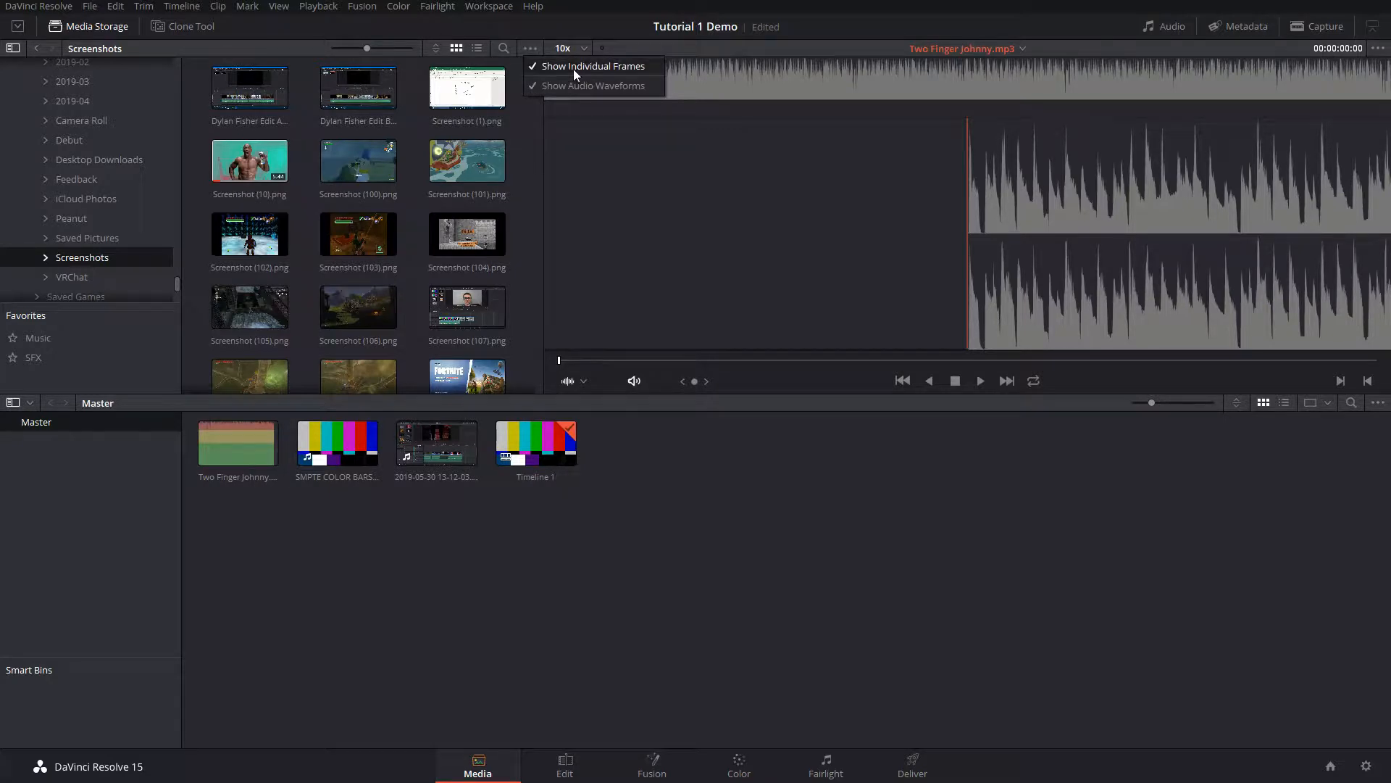
{"action": "left_click", "coordinate": [528, 52]}
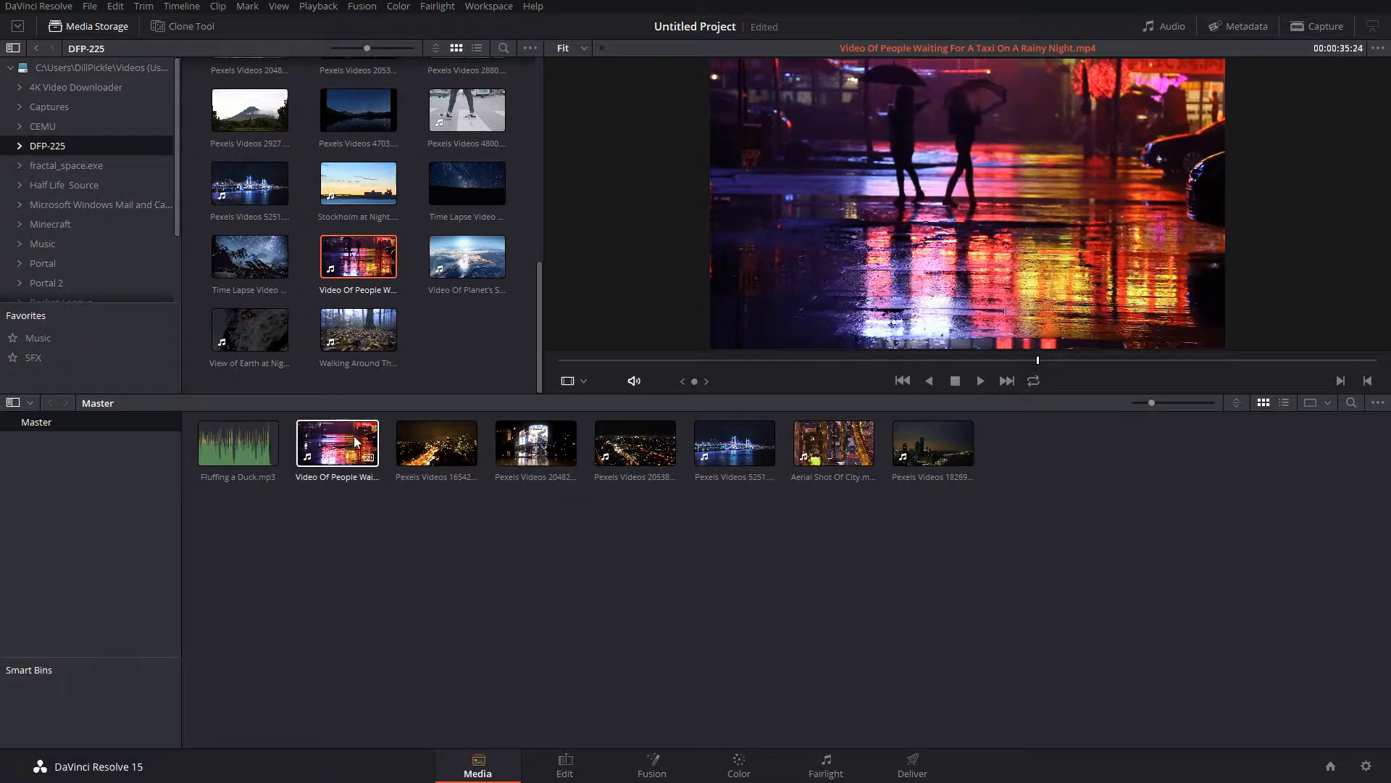
Step: Switch to the Edit page, with a brief look at the Color page in between
{"action": "left_click", "coordinate": [565, 768]}
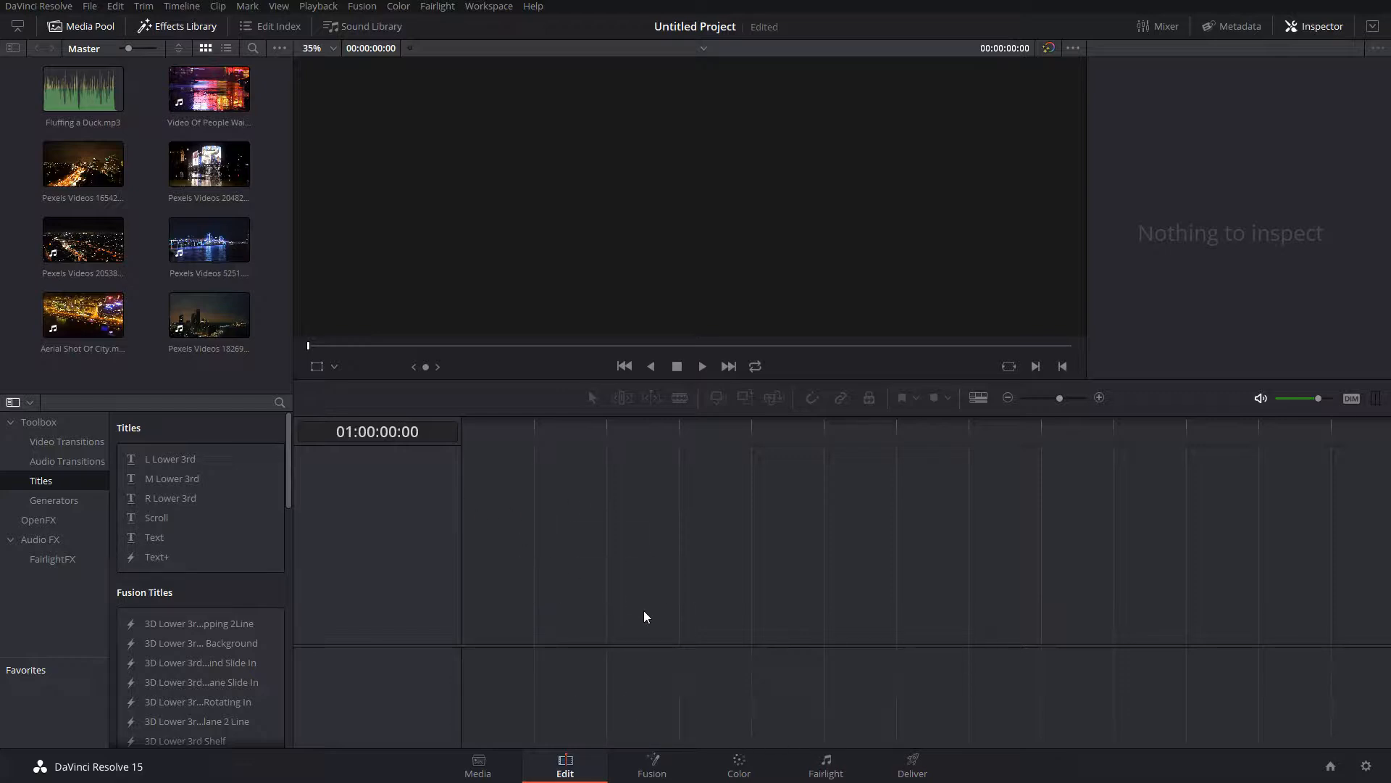
{"action": "left_click", "coordinate": [739, 767]}
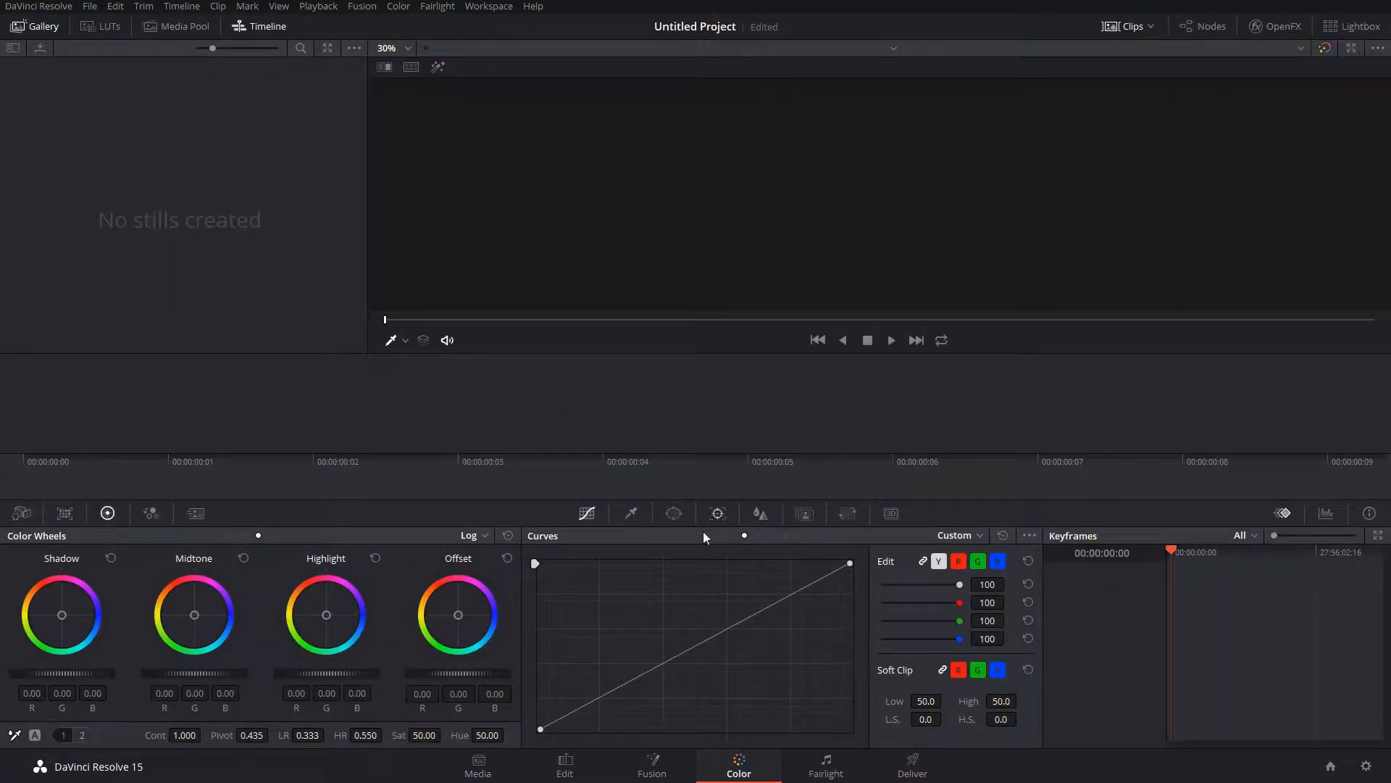
{"action": "left_click", "coordinate": [565, 767]}
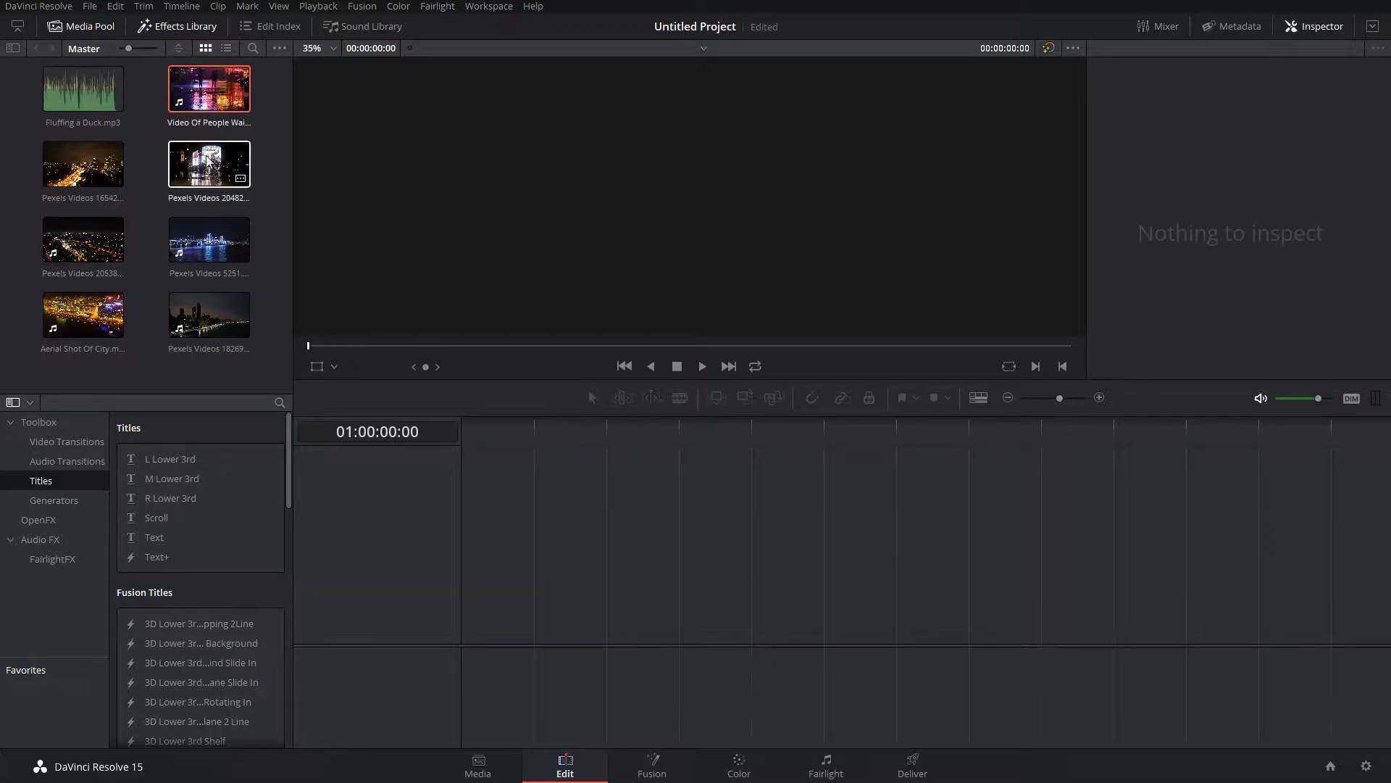
Step: Create a timeline by placing the Pexels Videos 1654216.mp4 night highway clip at the start of Video 1
{"action": "left_click", "coordinate": [83, 239]}
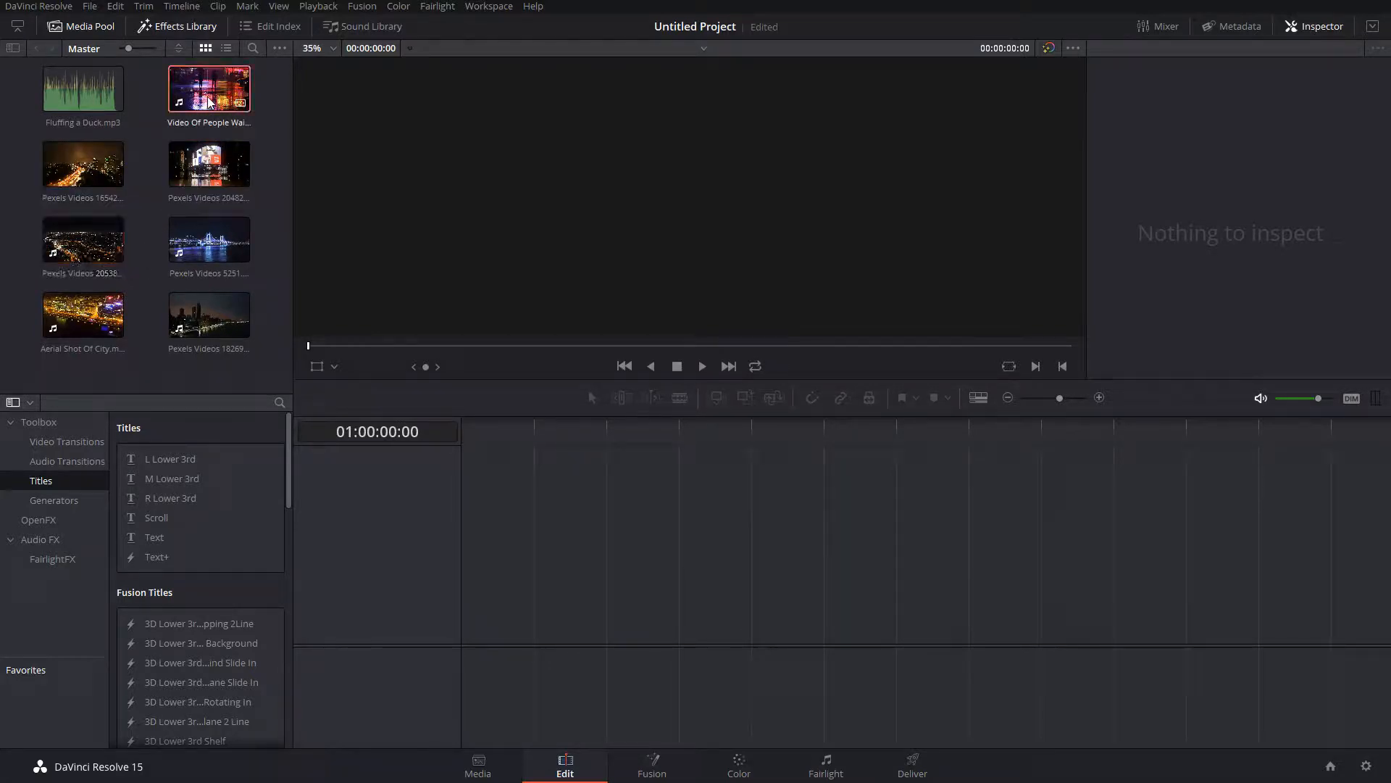
{"action": "left_click", "coordinate": [209, 164]}
{"action": "left_click", "coordinate": [212, 242]}
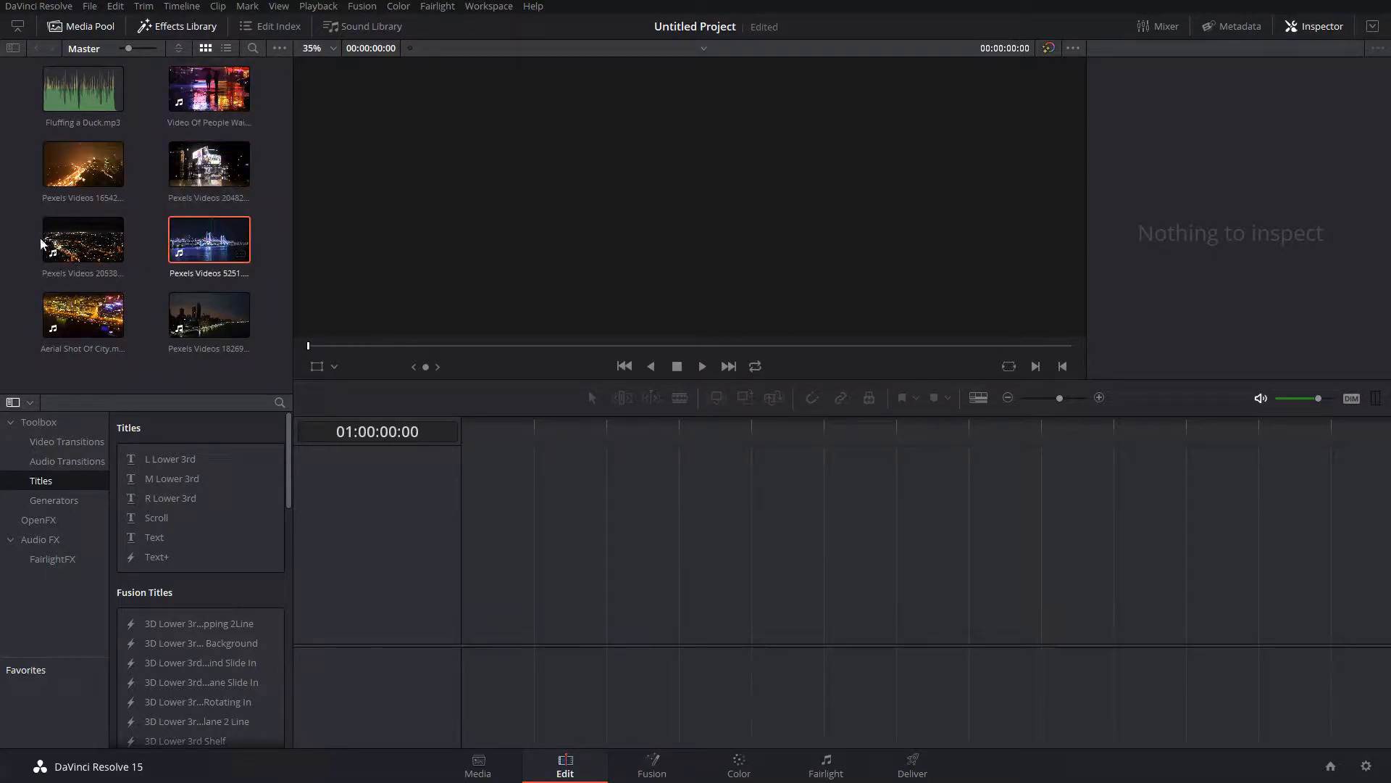
{"action": "left_click", "coordinate": [82, 239]}
{"action": "left_click", "coordinate": [83, 315]}
{"action": "left_click", "coordinate": [205, 332]}
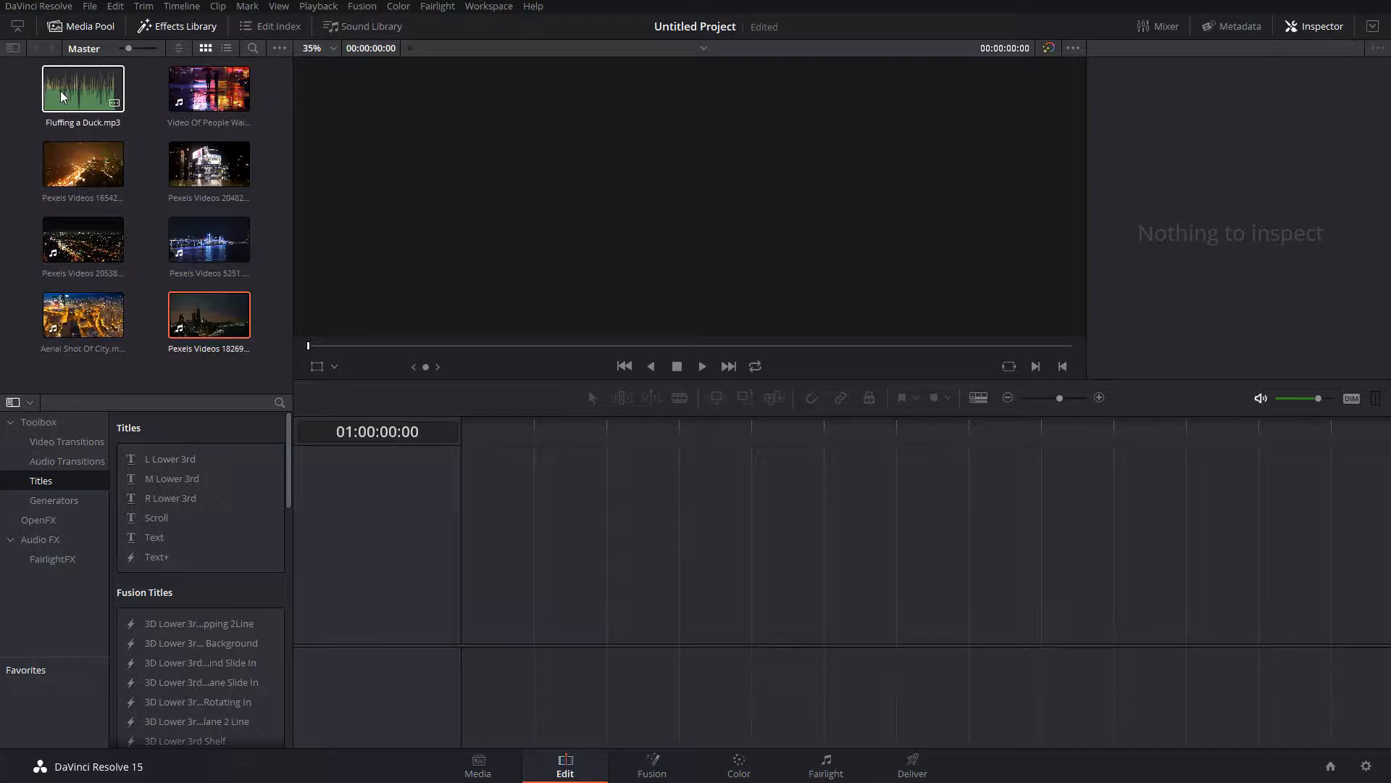
{"action": "left_click_drag", "start_coordinate": [60, 90], "coordinate": [460, 577]}
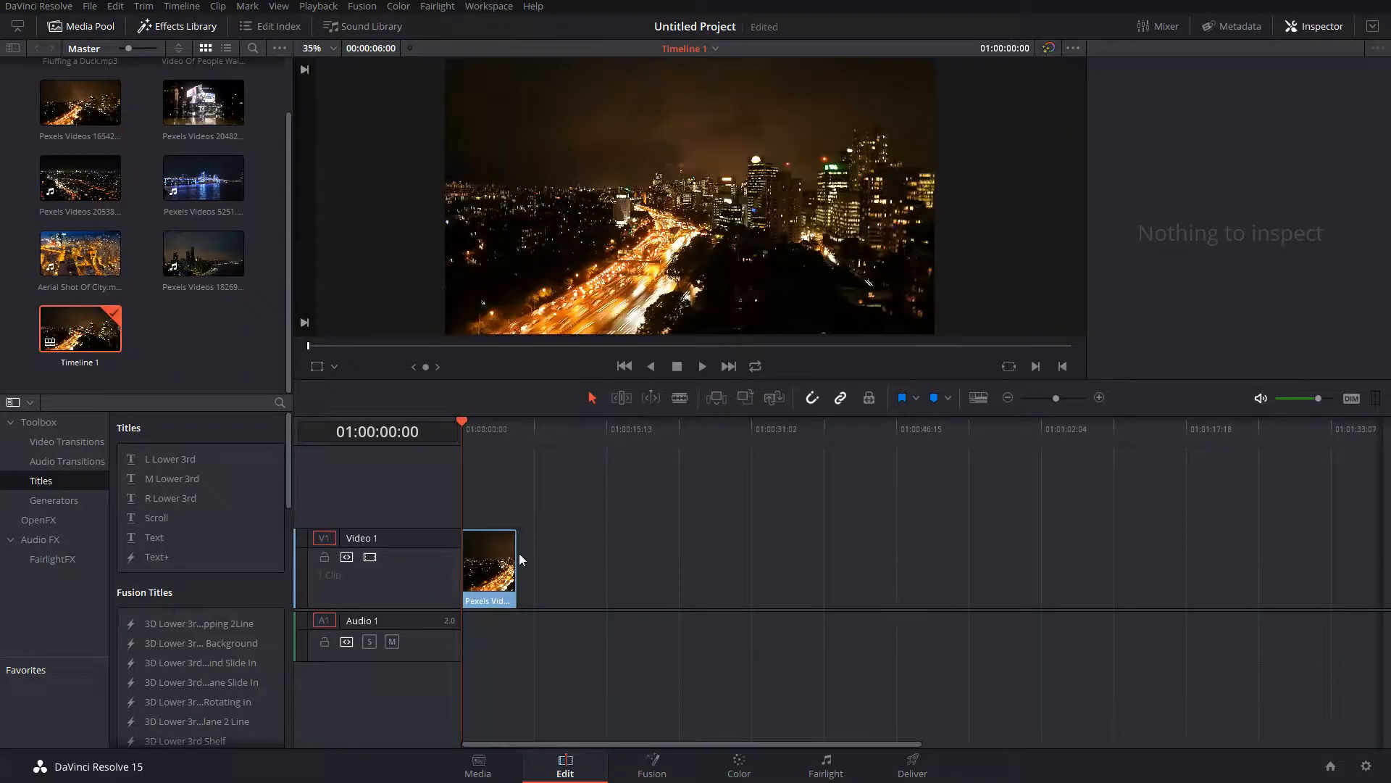
Step: Switch to the Pexels website in the browser and look through the trending free stock photos on its home page
{"action": "left_click", "coordinate": [481, 425]}
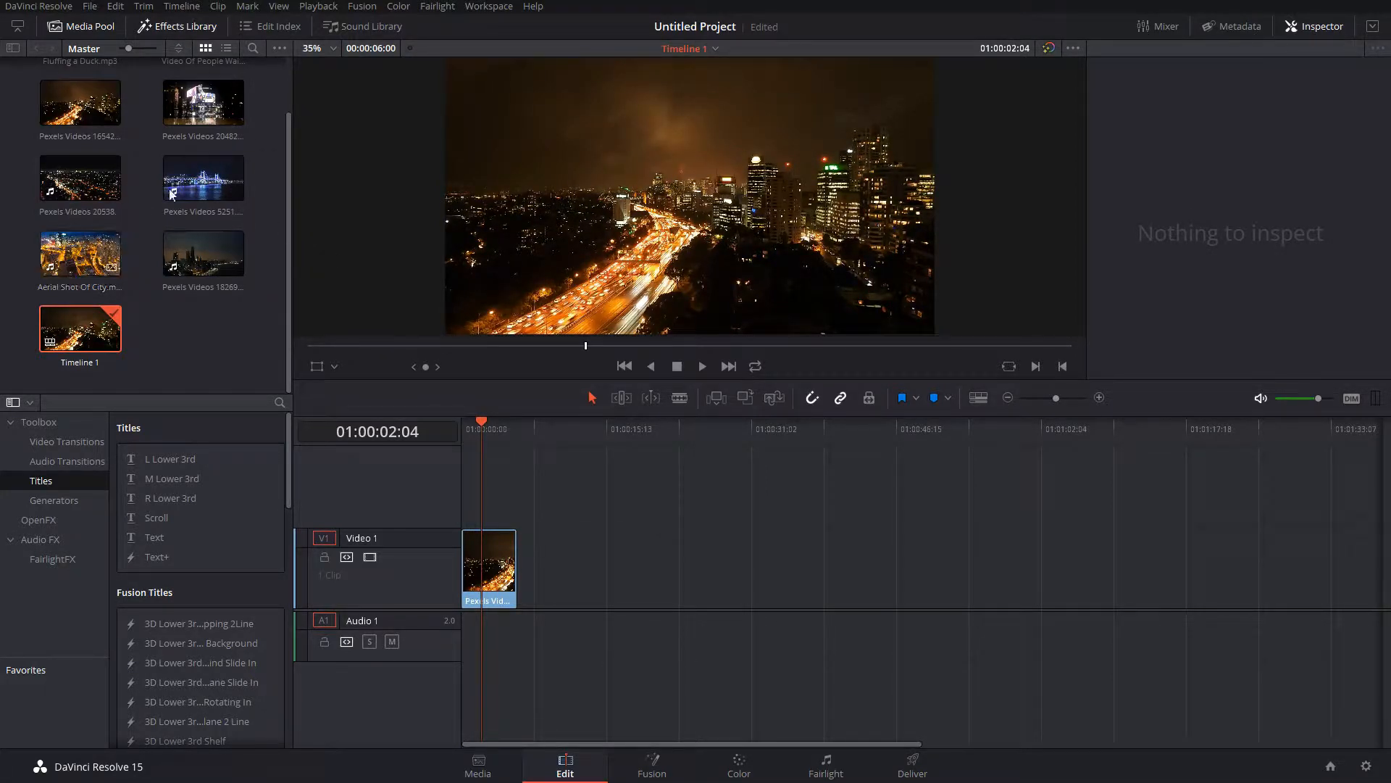
{"action": "left_click", "coordinate": [477, 7]}
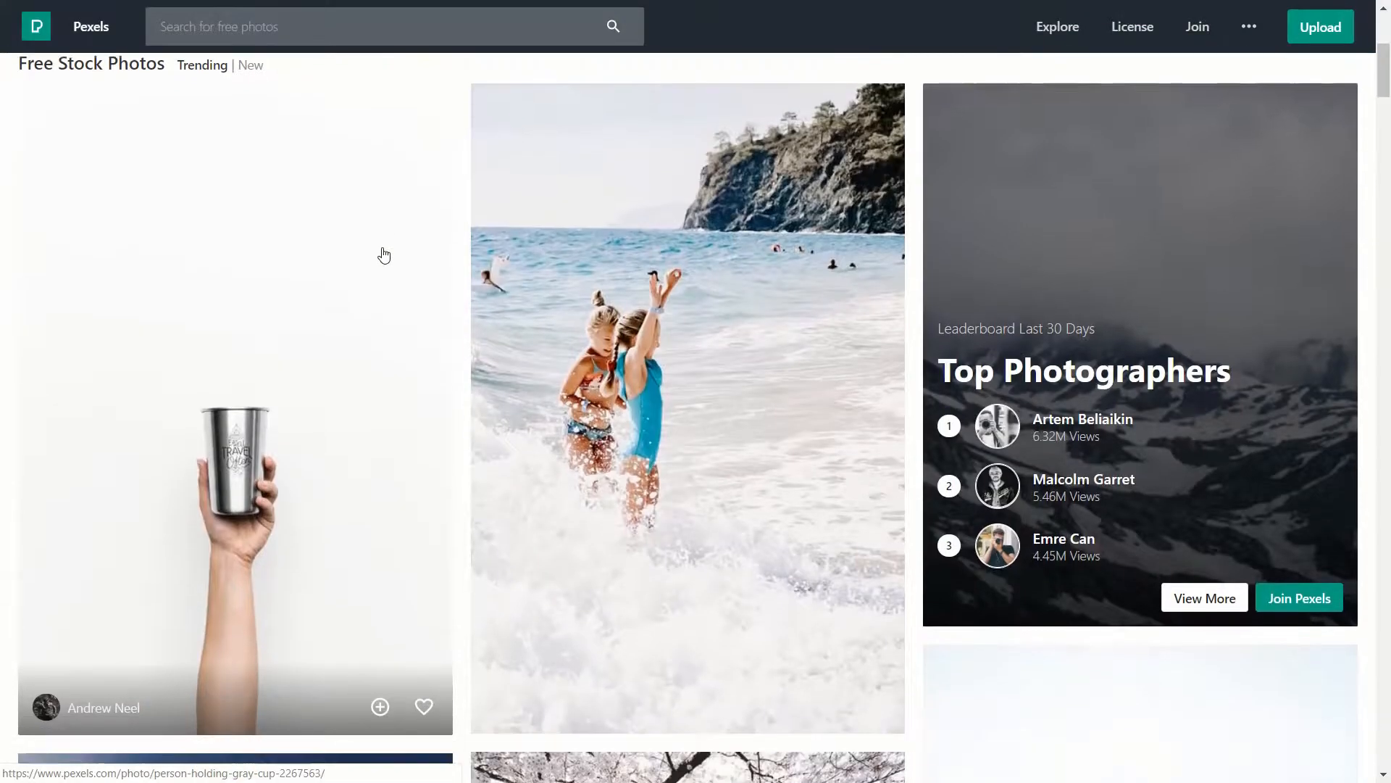
{"action": "scroll", "coordinate": [384, 255], "scroll_direction": "down", "scroll_amount": 7}
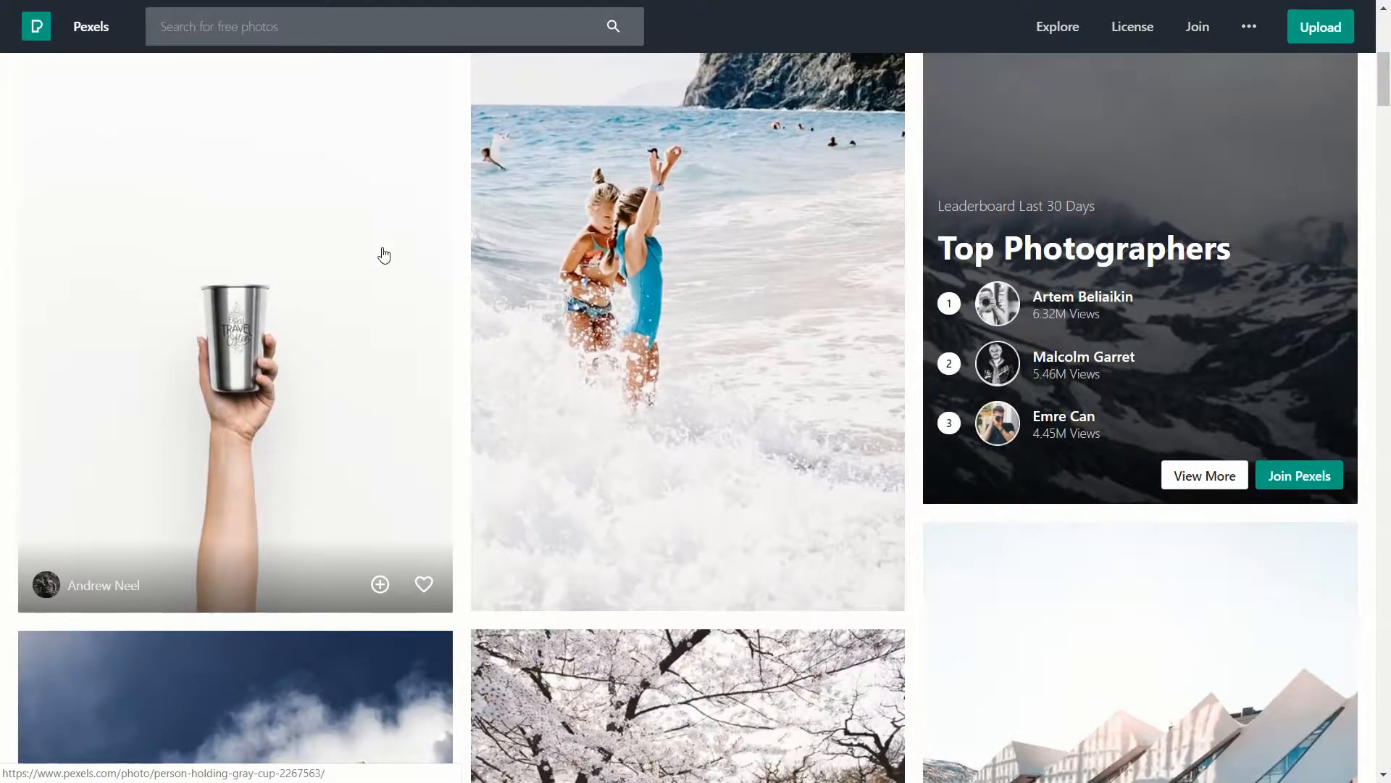
{"action": "scroll", "coordinate": [384, 255], "scroll_direction": "down", "scroll_amount": 10}
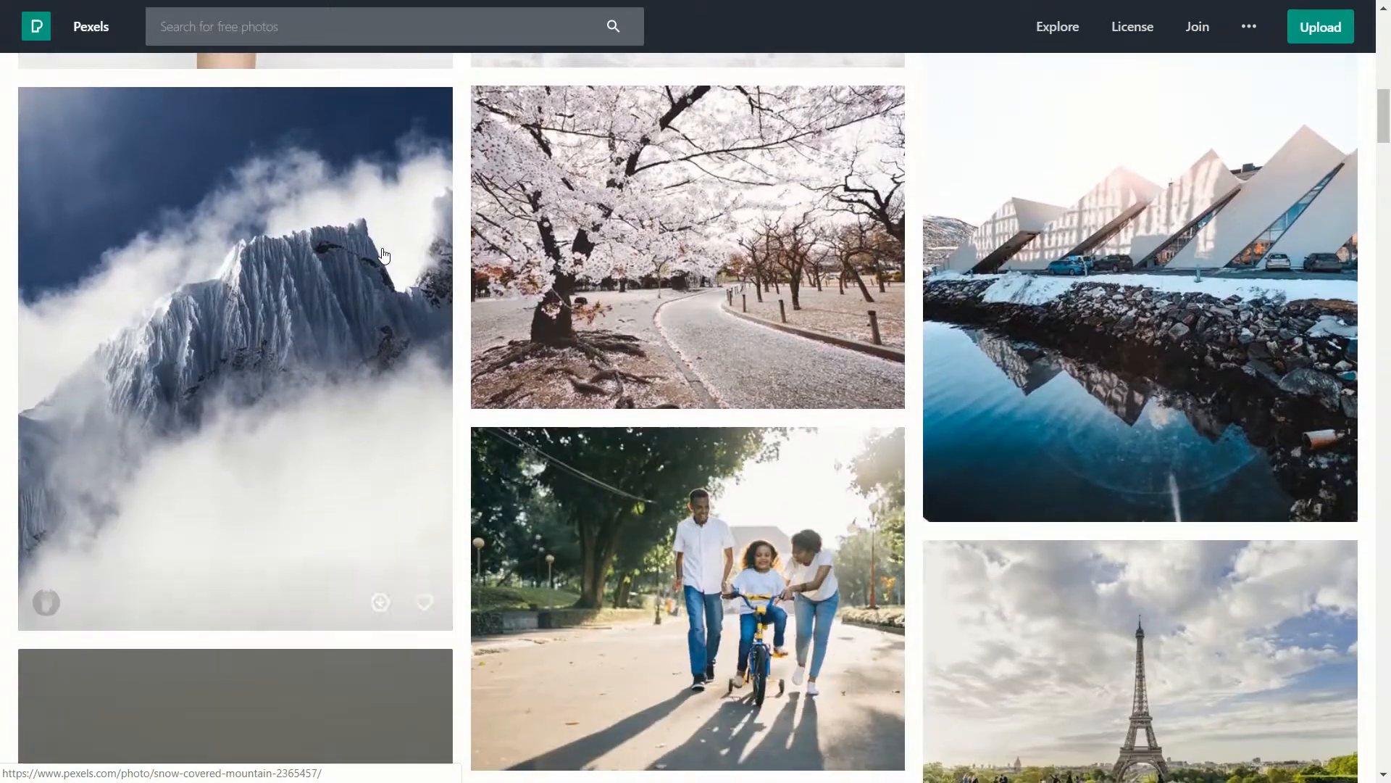
{"action": "scroll", "coordinate": [414, 331], "scroll_direction": "down", "scroll_amount": 4}
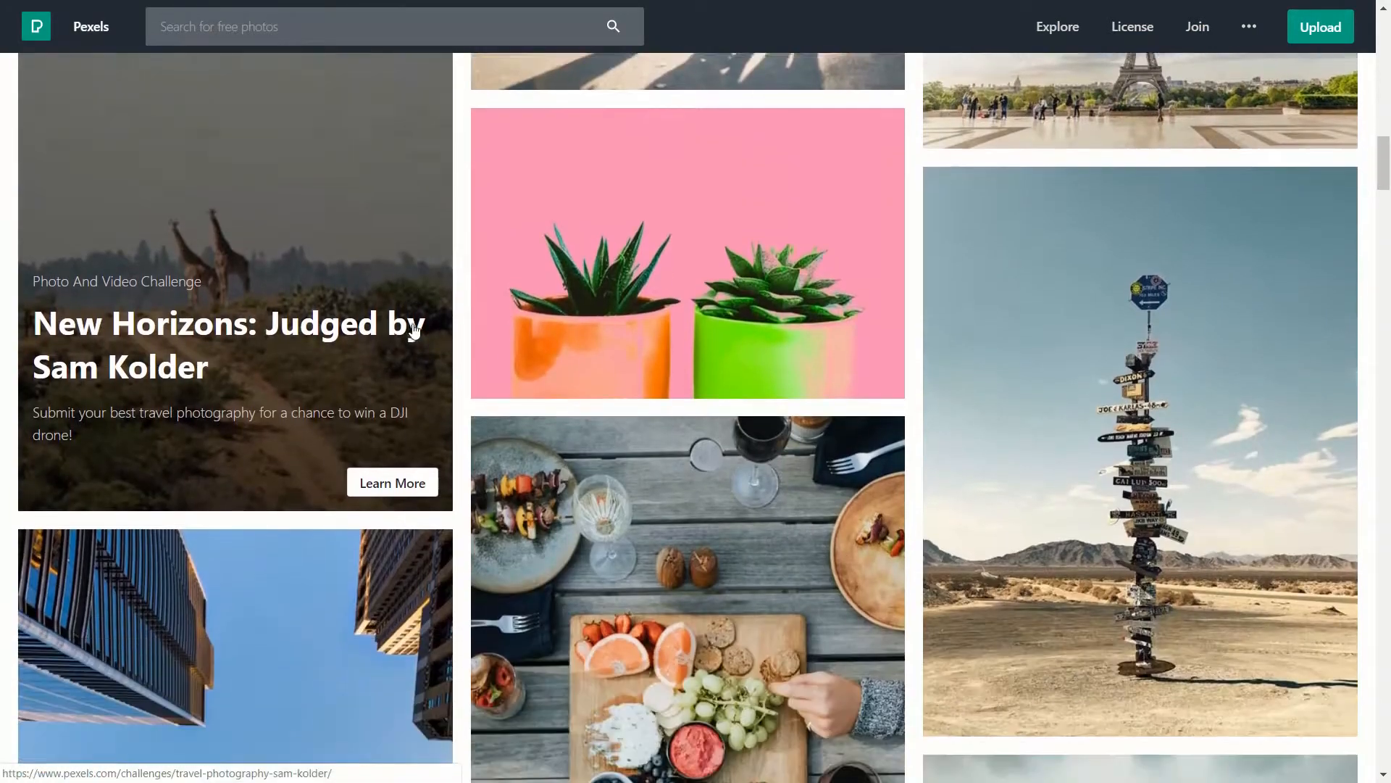
{"action": "scroll", "coordinate": [577, 535], "scroll_direction": "up", "scroll_amount": 20}
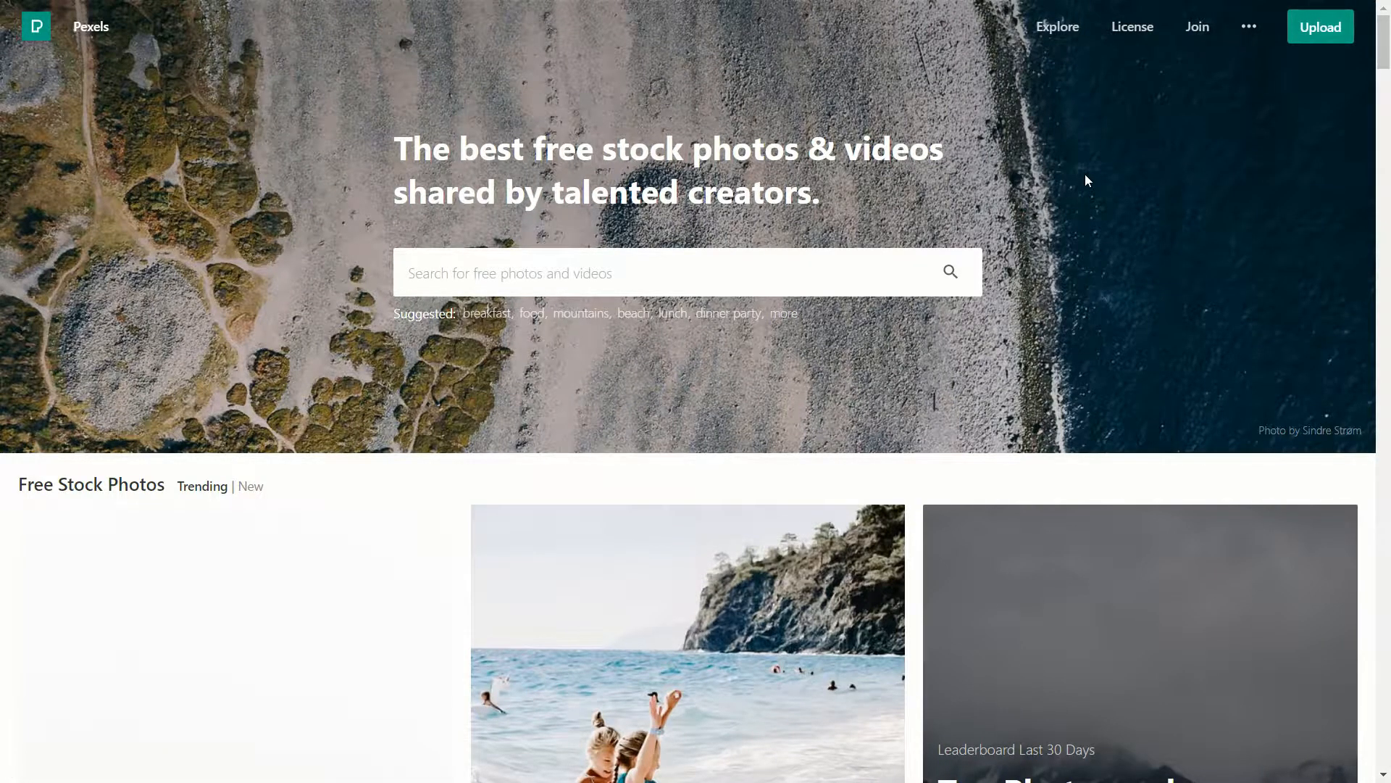
Step: Search Pexels for "drone shot" and show the video results
{"action": "left_click", "coordinate": [541, 267]}
{"action": "type", "text": "drone shot"}
{"action": "key", "text": "Return"}
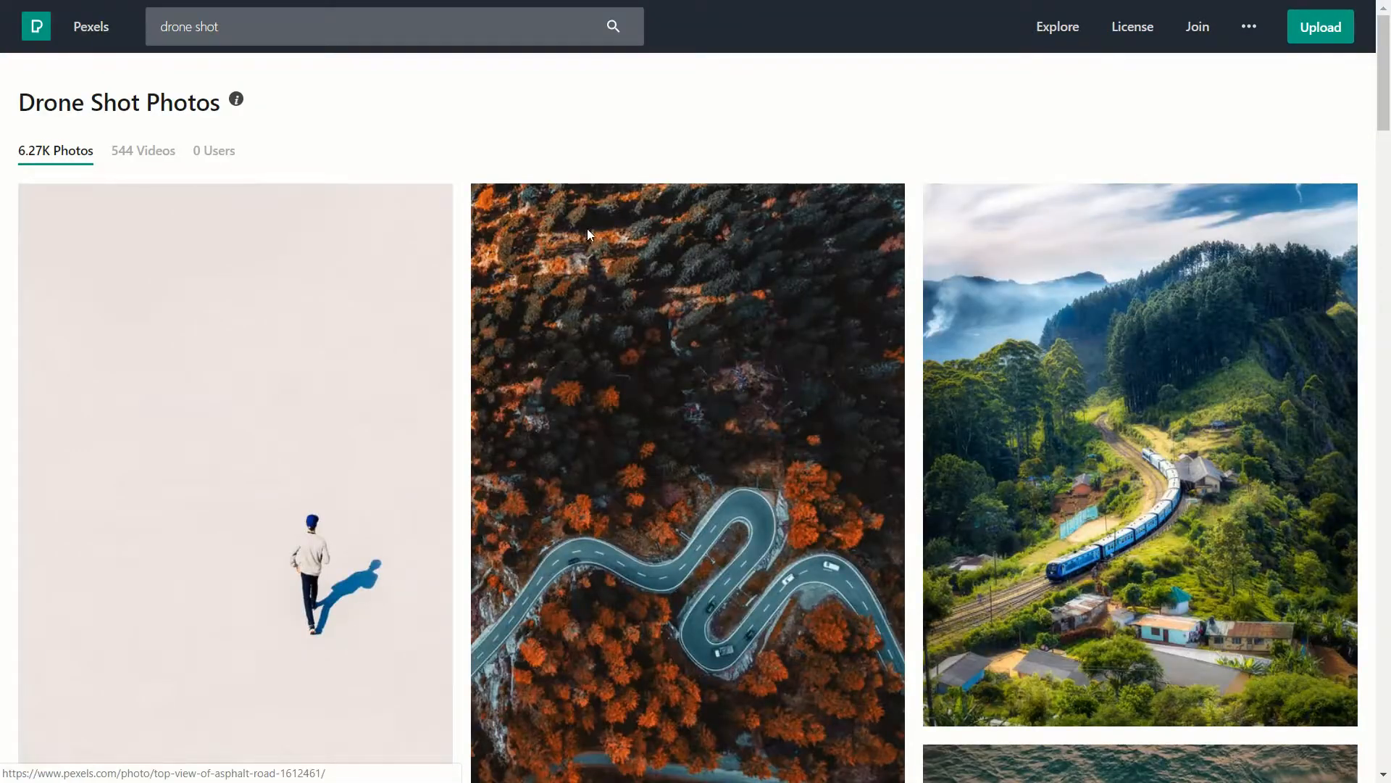
{"action": "left_click", "coordinate": [142, 152]}
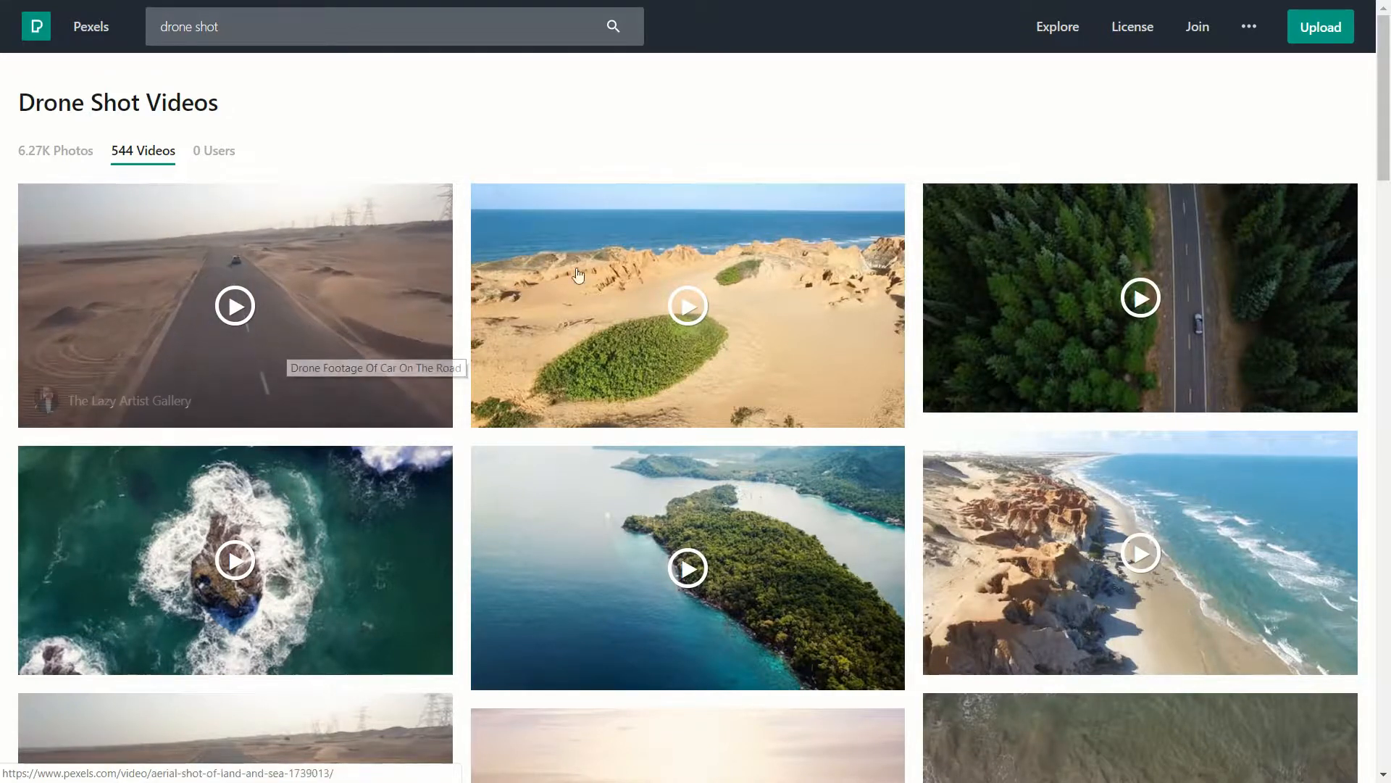
Step: Look through the drone shot videos on Pexels, previewing clips such as the land and sea aerial and the desert highway
{"action": "mouse_move", "coordinate": [710, 322]}
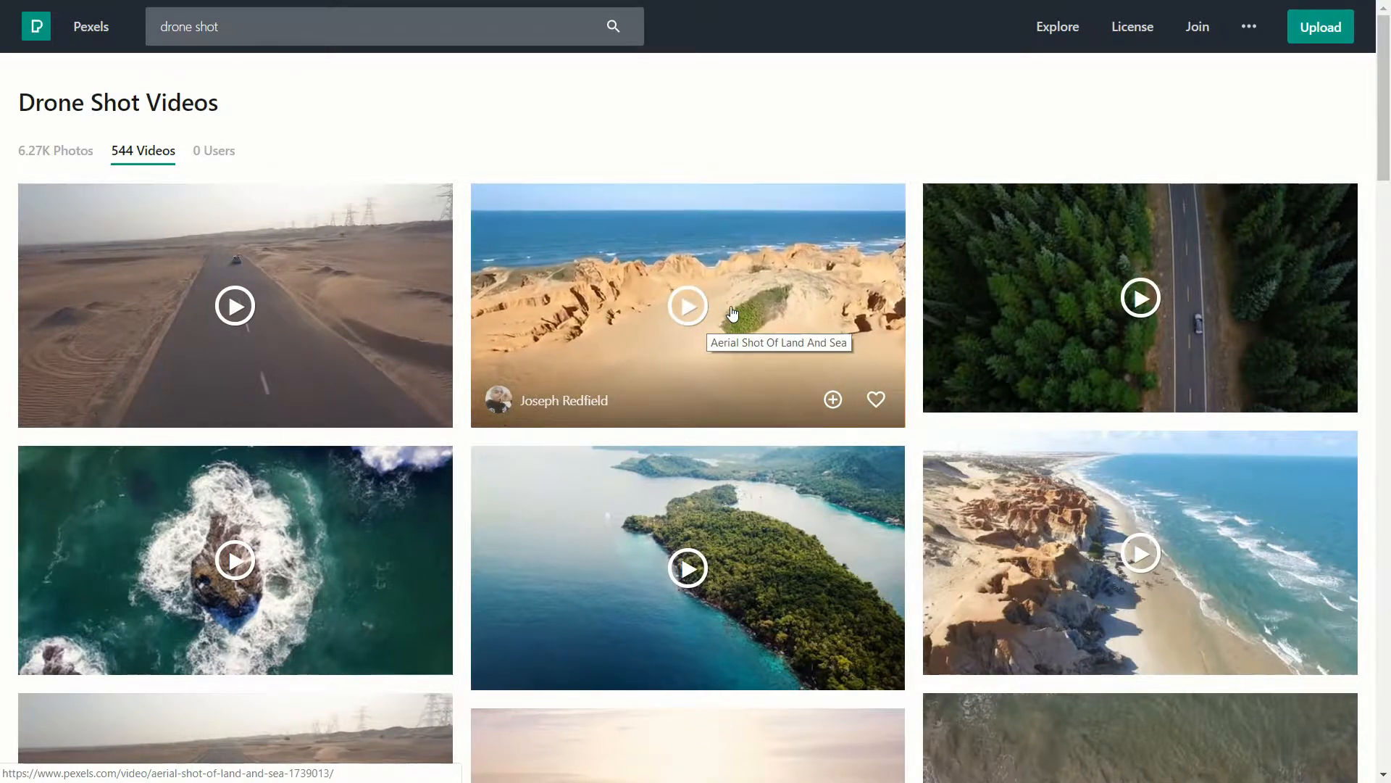
{"action": "scroll", "coordinate": [733, 313], "scroll_direction": "down", "scroll_amount": 3}
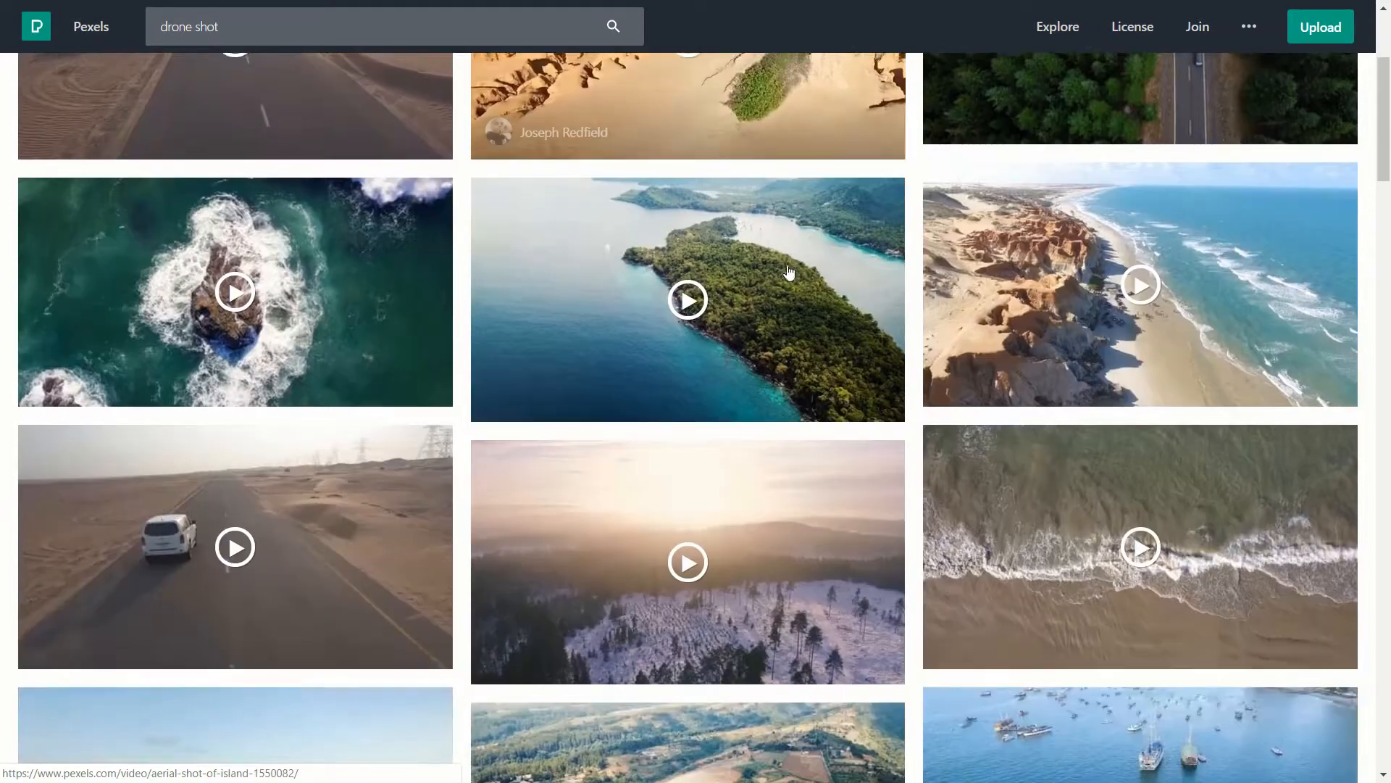
{"action": "scroll", "coordinate": [652, 290], "scroll_direction": "down", "scroll_amount": 2}
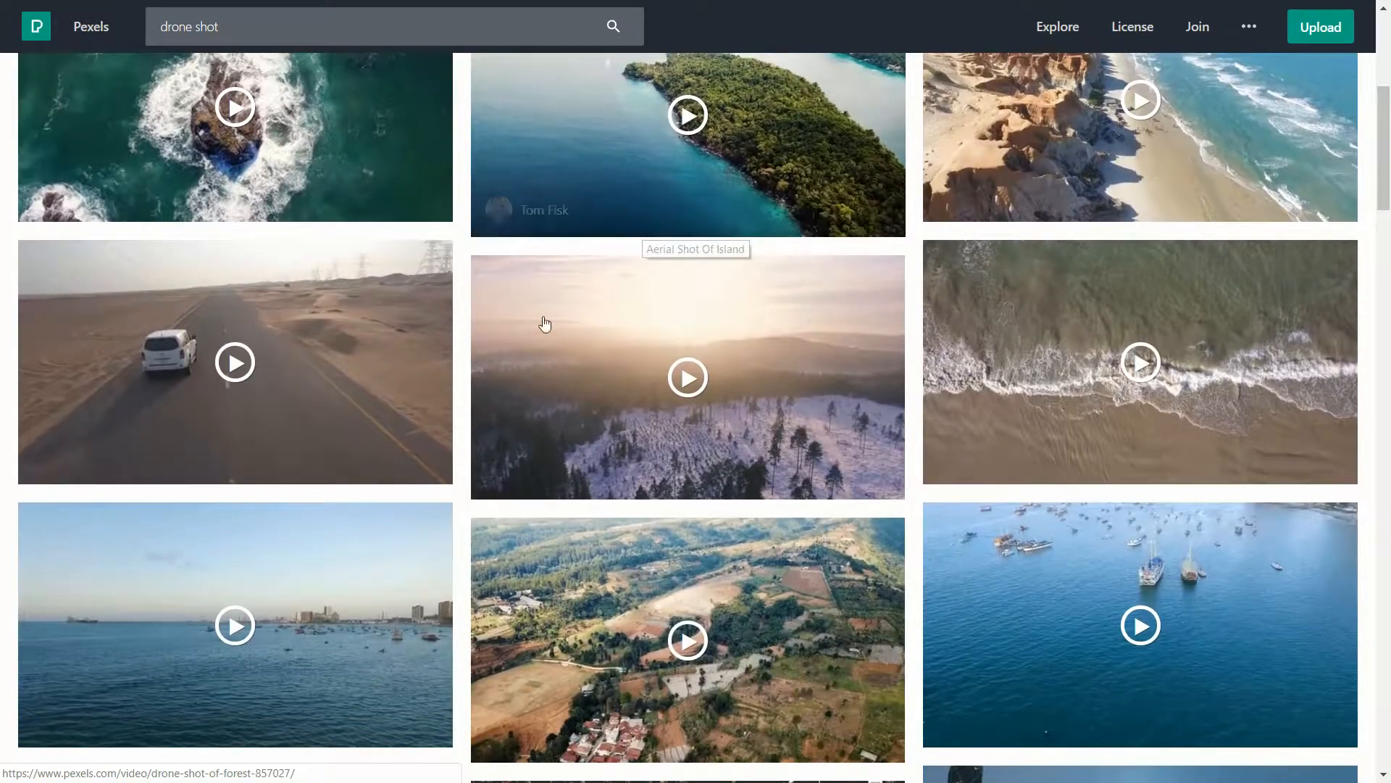
{"action": "mouse_move", "coordinate": [256, 391]}
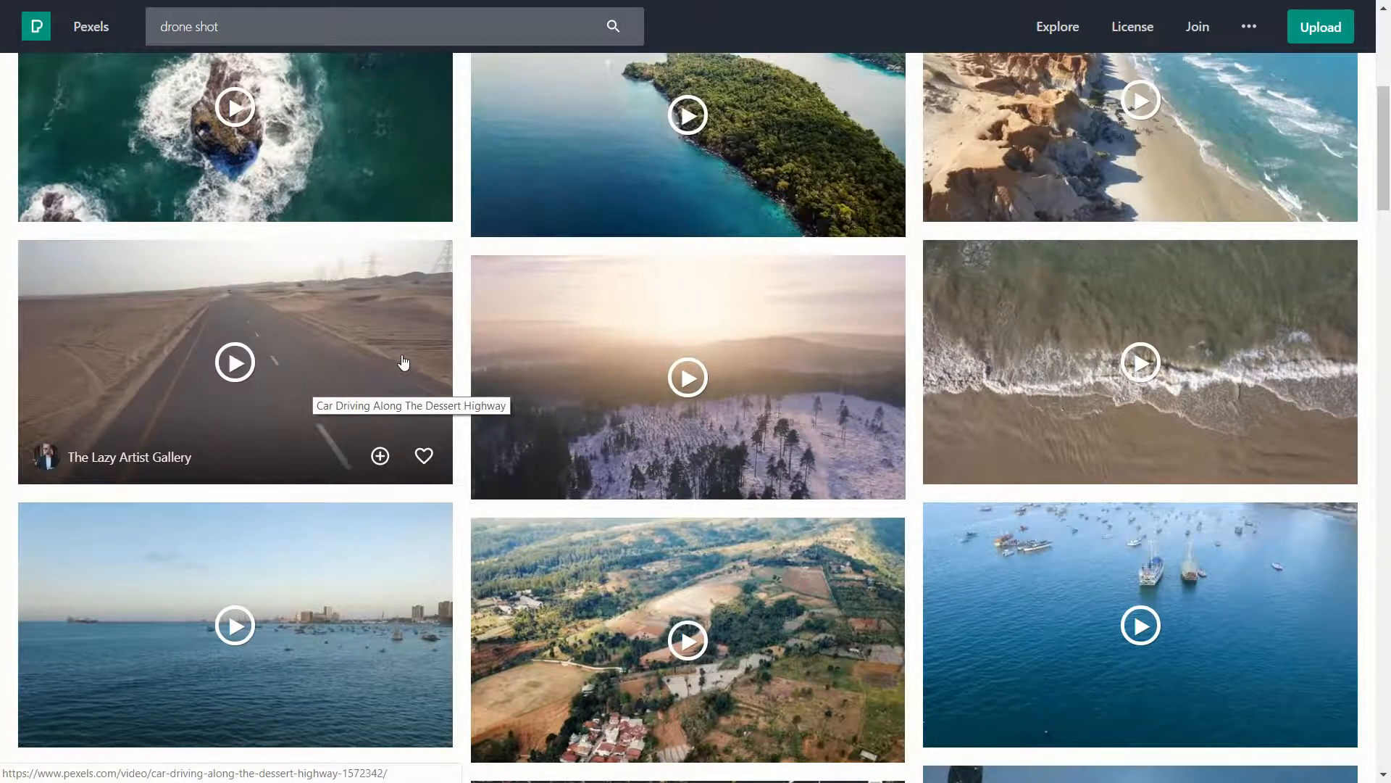
{"action": "scroll", "coordinate": [797, 447], "scroll_direction": "down", "scroll_amount": 6}
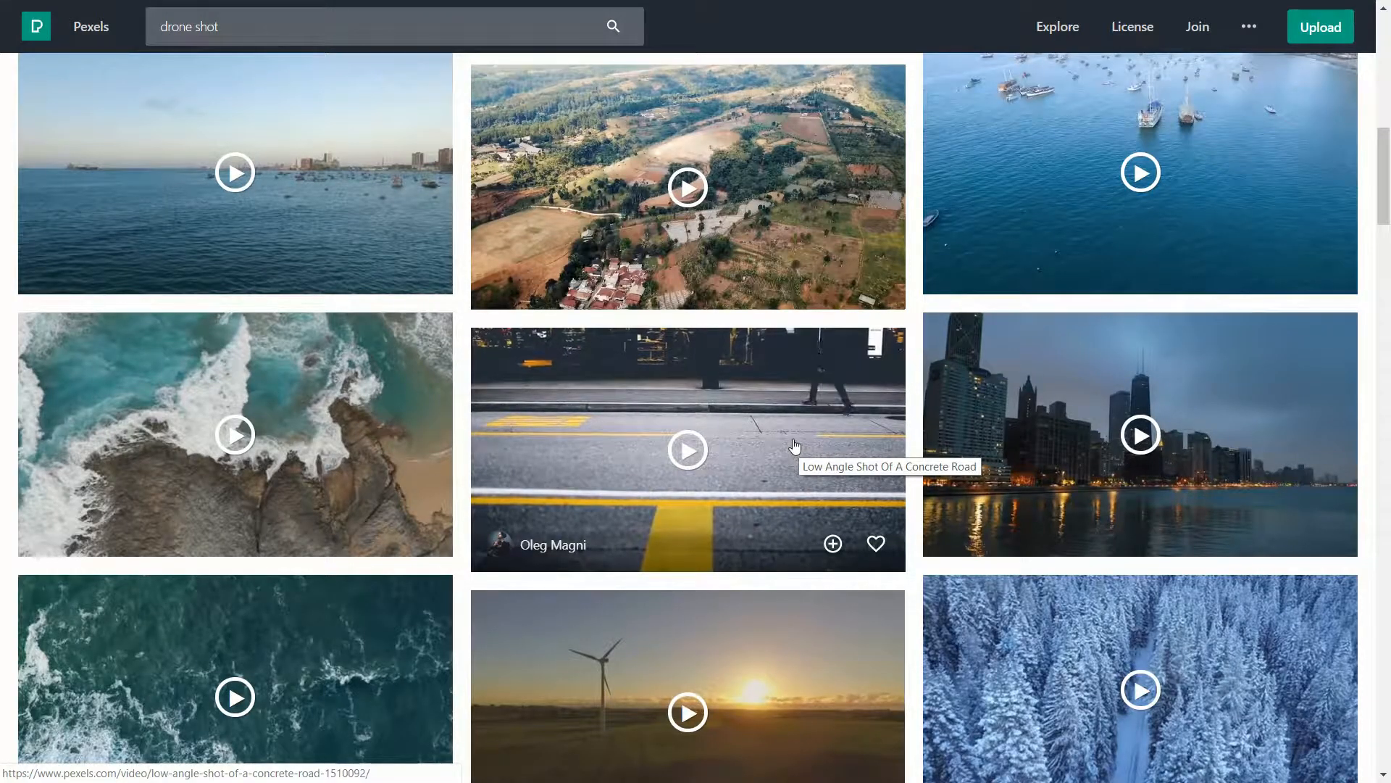
{"action": "scroll", "coordinate": [1056, 326], "scroll_direction": "down", "scroll_amount": 5}
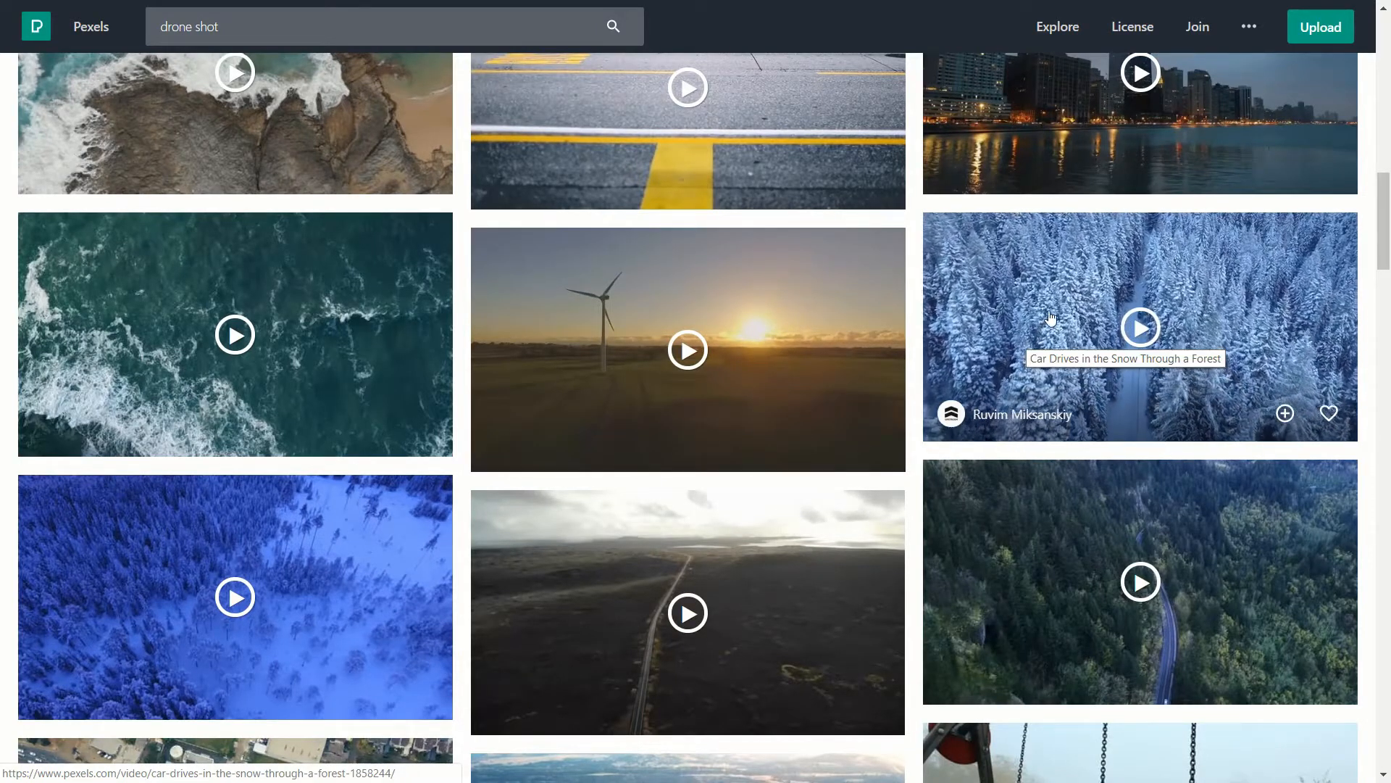
{"action": "scroll", "coordinate": [914, 351], "scroll_direction": "up", "scroll_amount": 15}
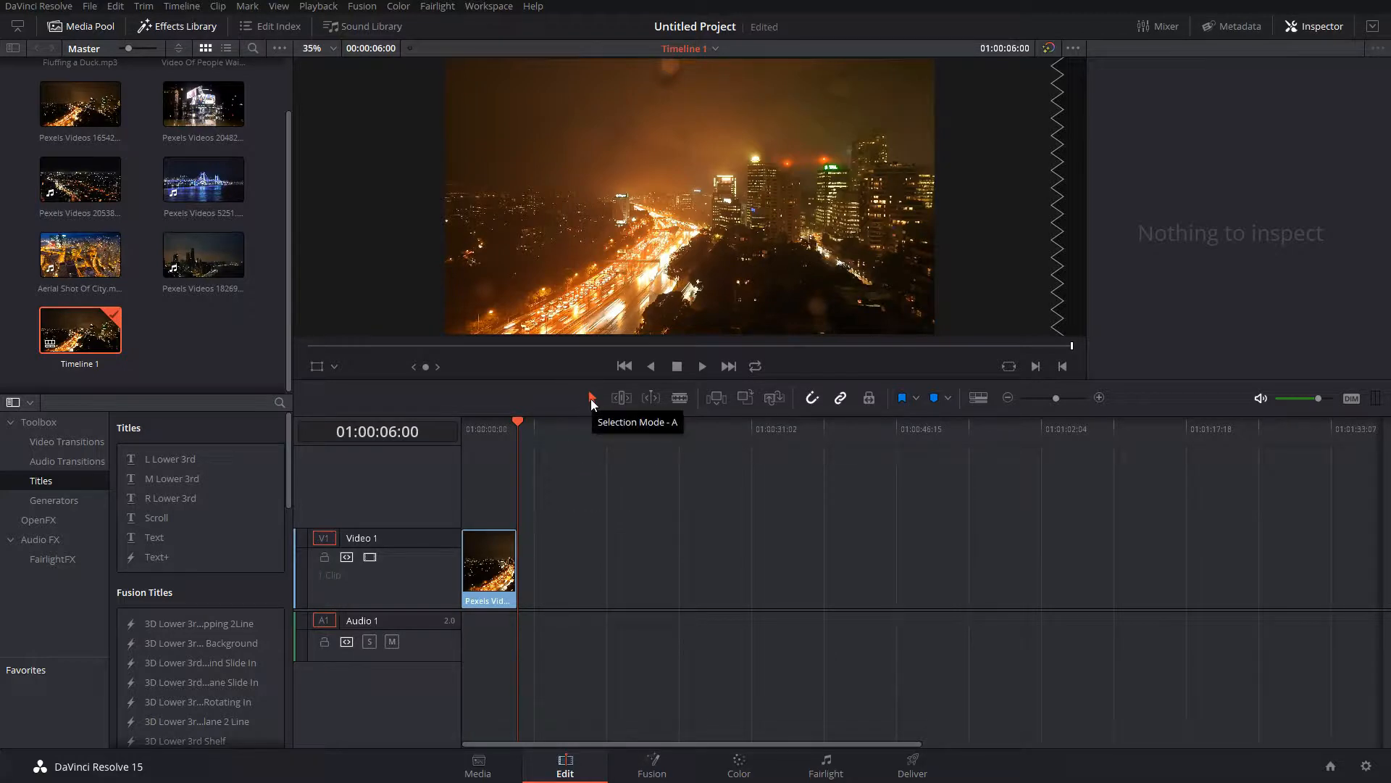
Step: Back in DaVinci Resolve, try splitting the night highway clip near its middle with the Blade tool, undo the split and return to Selection Mode
{"action": "left_click", "coordinate": [685, 401]}
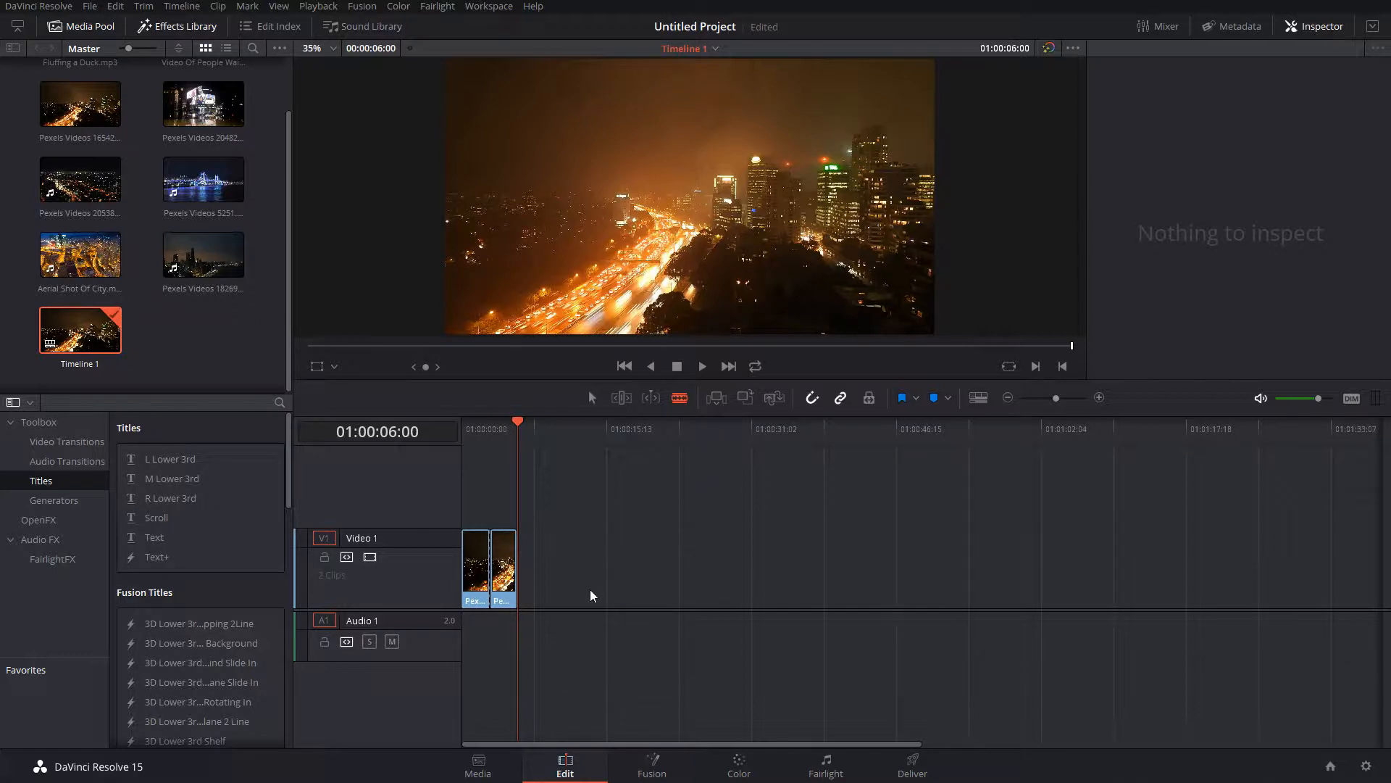
{"action": "key", "text": "ctrl+z"}
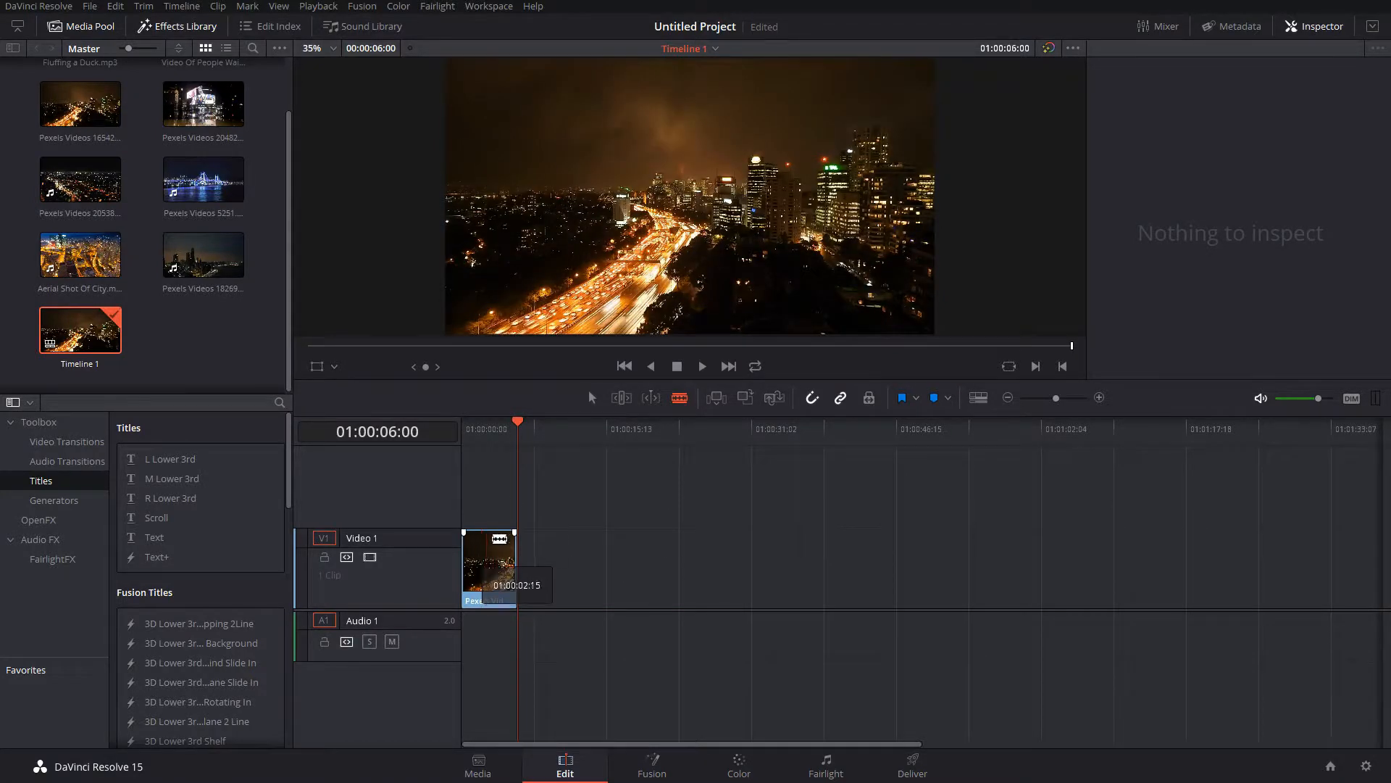
{"action": "left_click", "coordinate": [588, 395]}
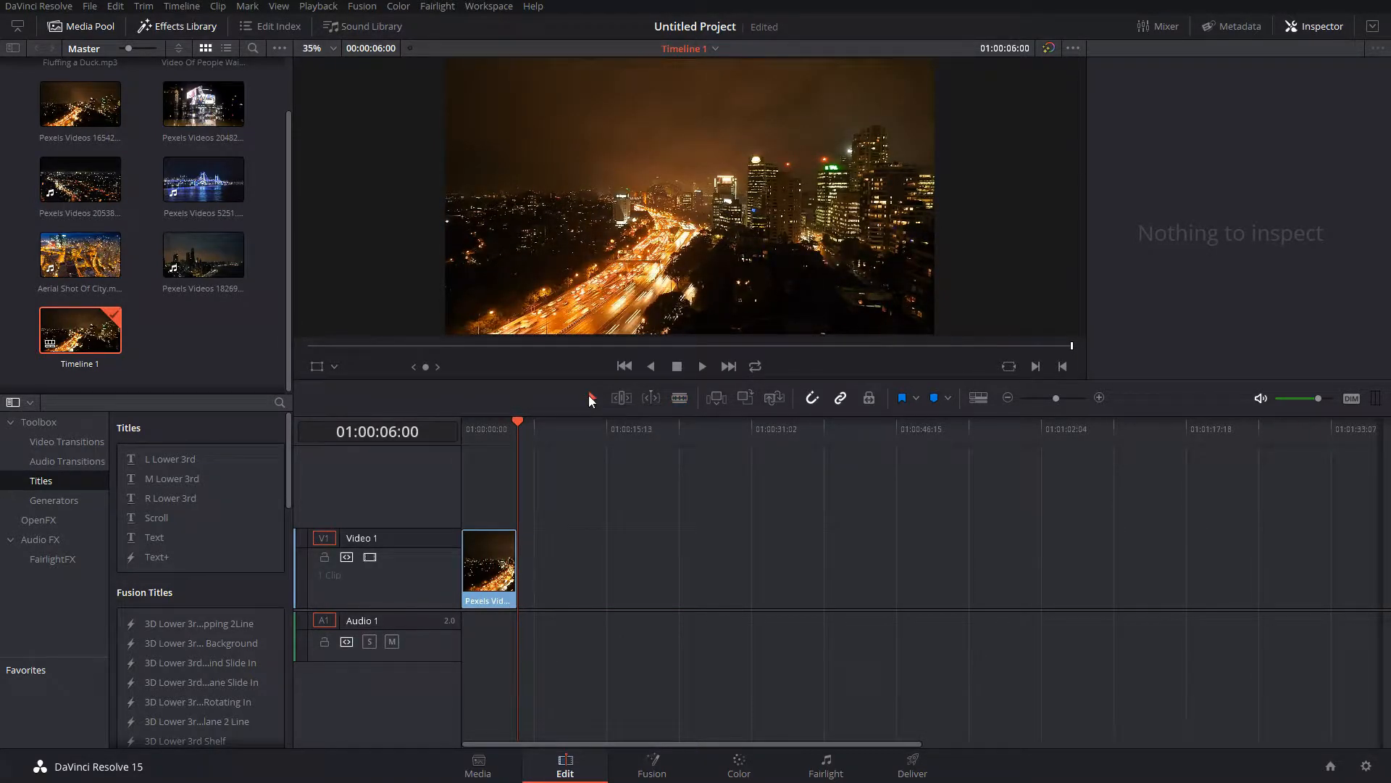
Step: Change the duration of the Pexels Videos 1654216.mp4 clip on Video 1 to 00:00:04:00
{"action": "right_click", "coordinate": [495, 567]}
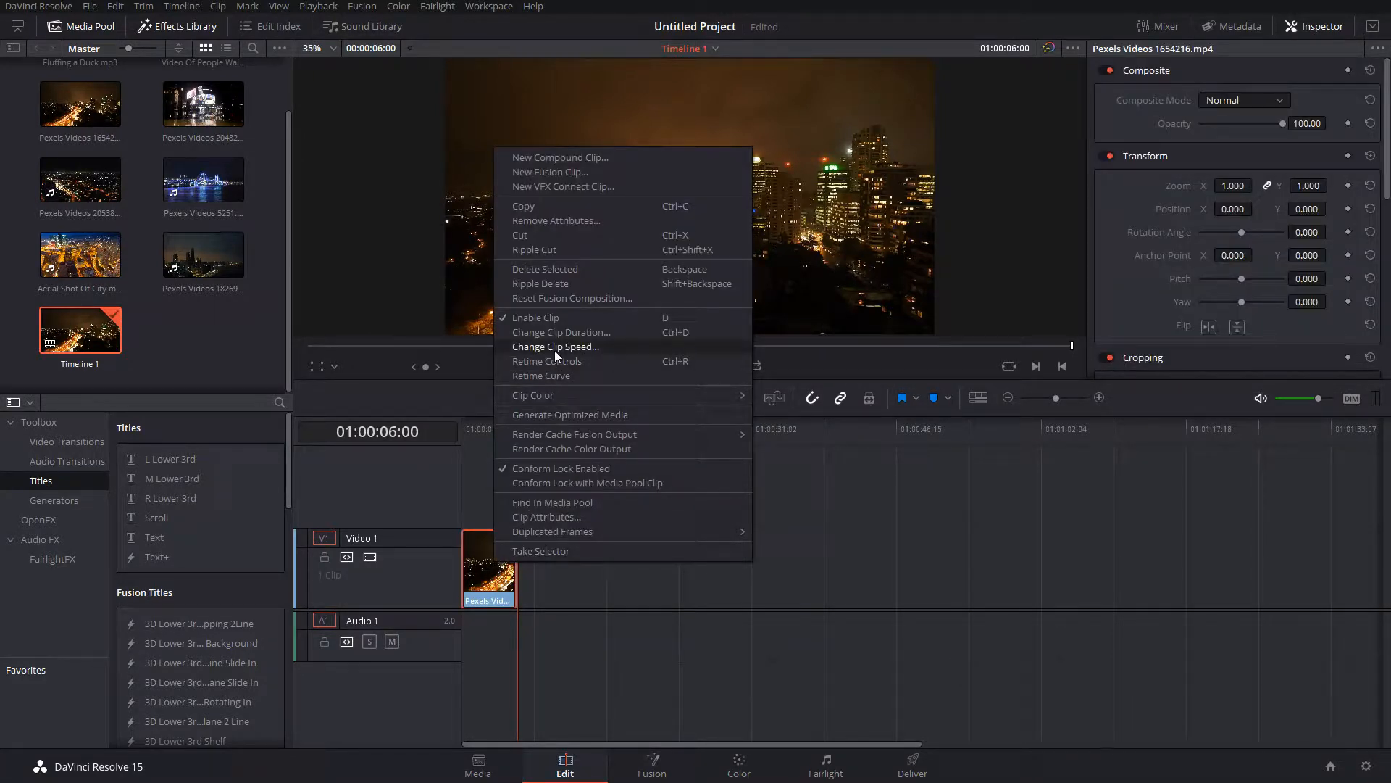
{"action": "left_click", "coordinate": [570, 332]}
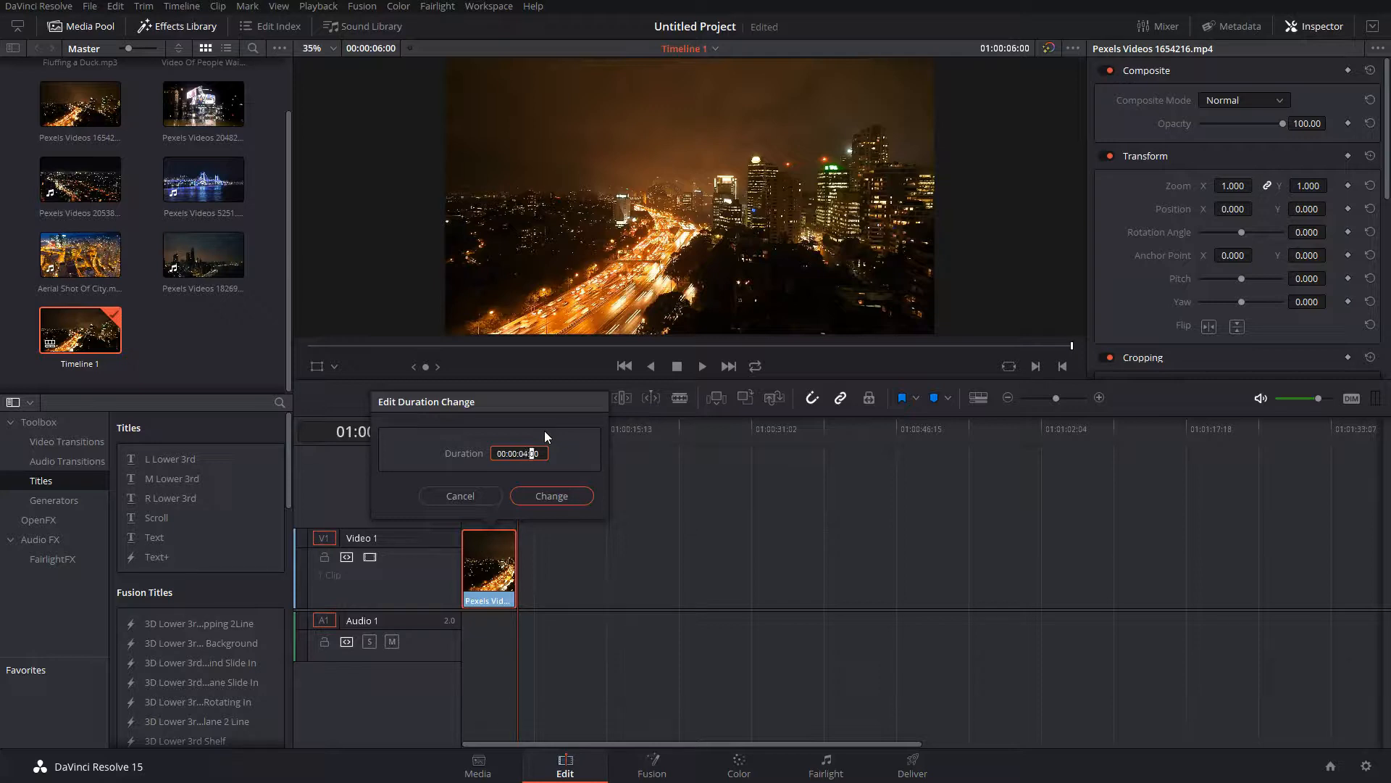
{"action": "key", "text": "Return"}
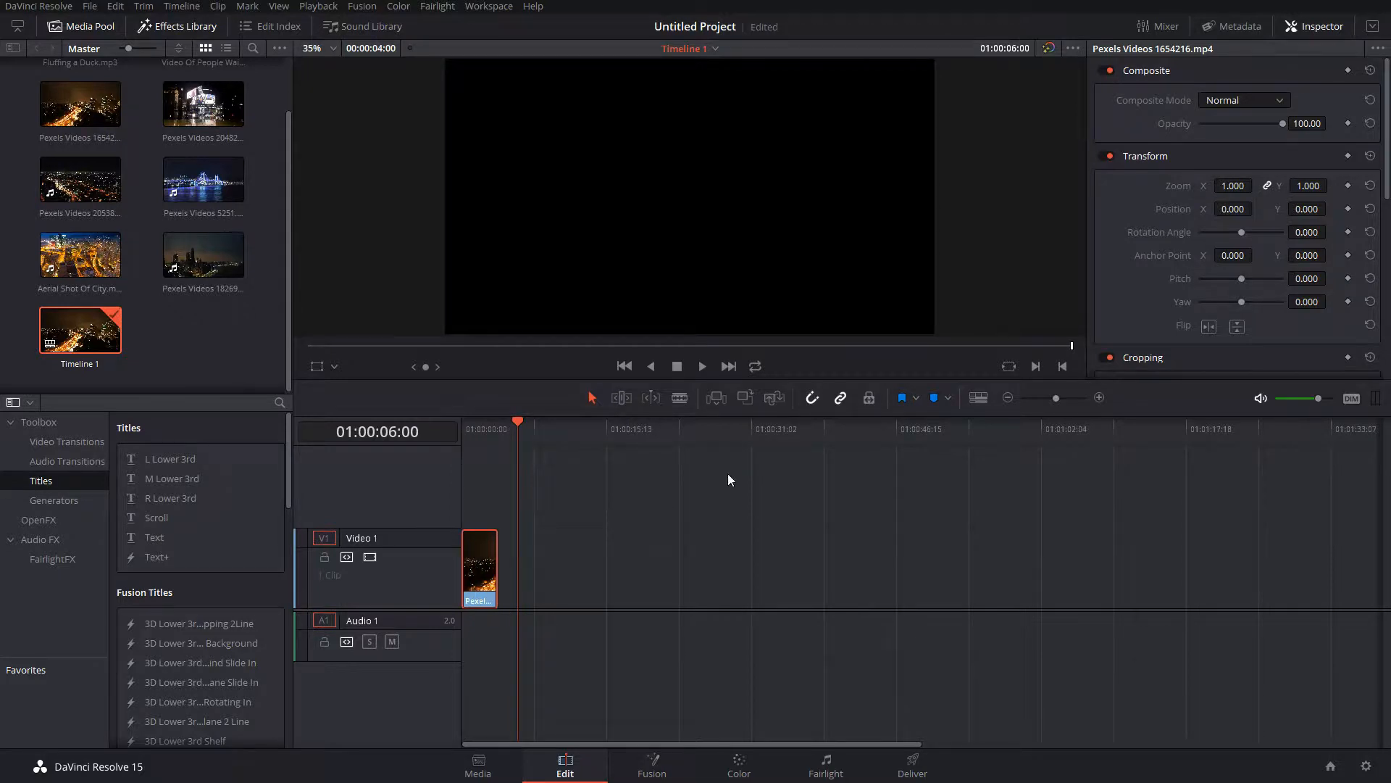
Step: Play back the shortened night highway clip on the timeline from near its start
{"action": "left_click", "coordinate": [471, 428]}
{"action": "key", "text": "space"}
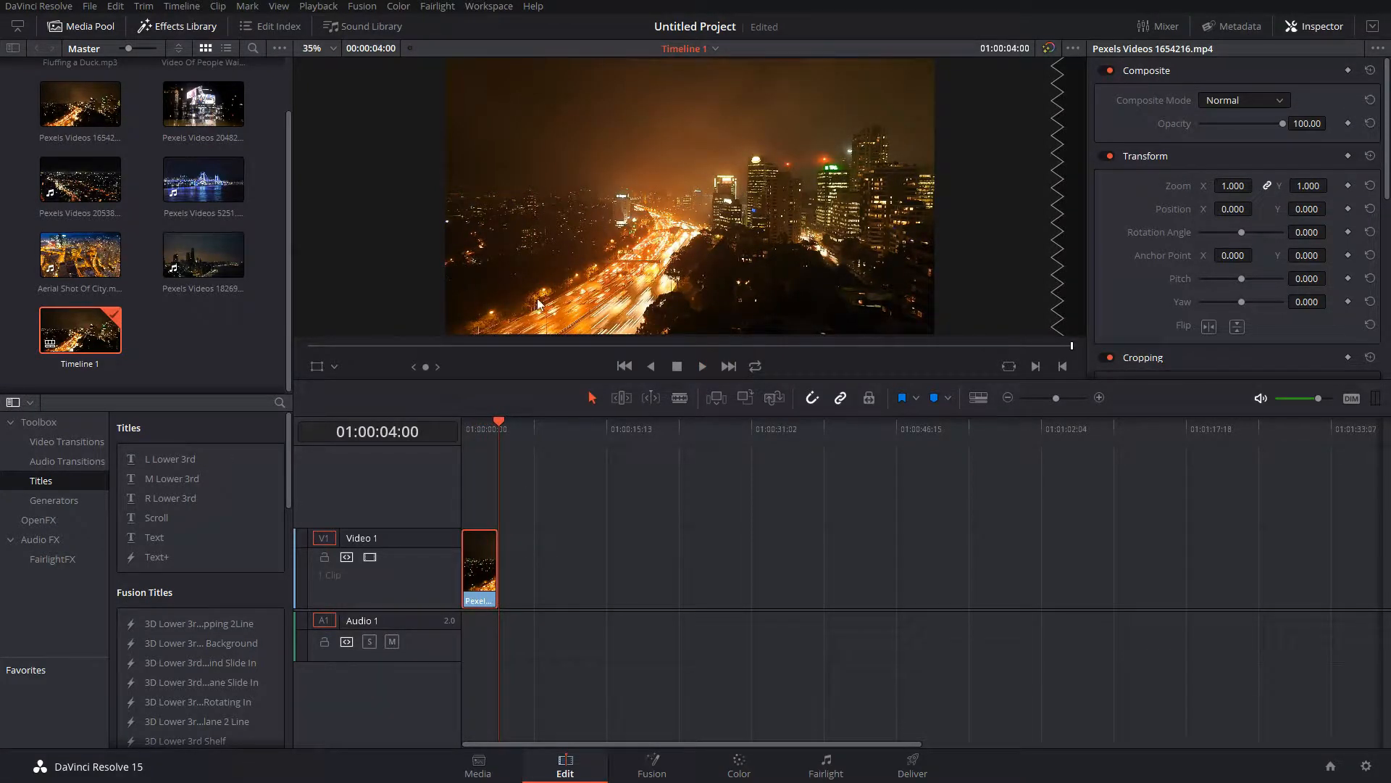
{"action": "left_click", "coordinate": [464, 428]}
{"action": "key", "text": "space"}
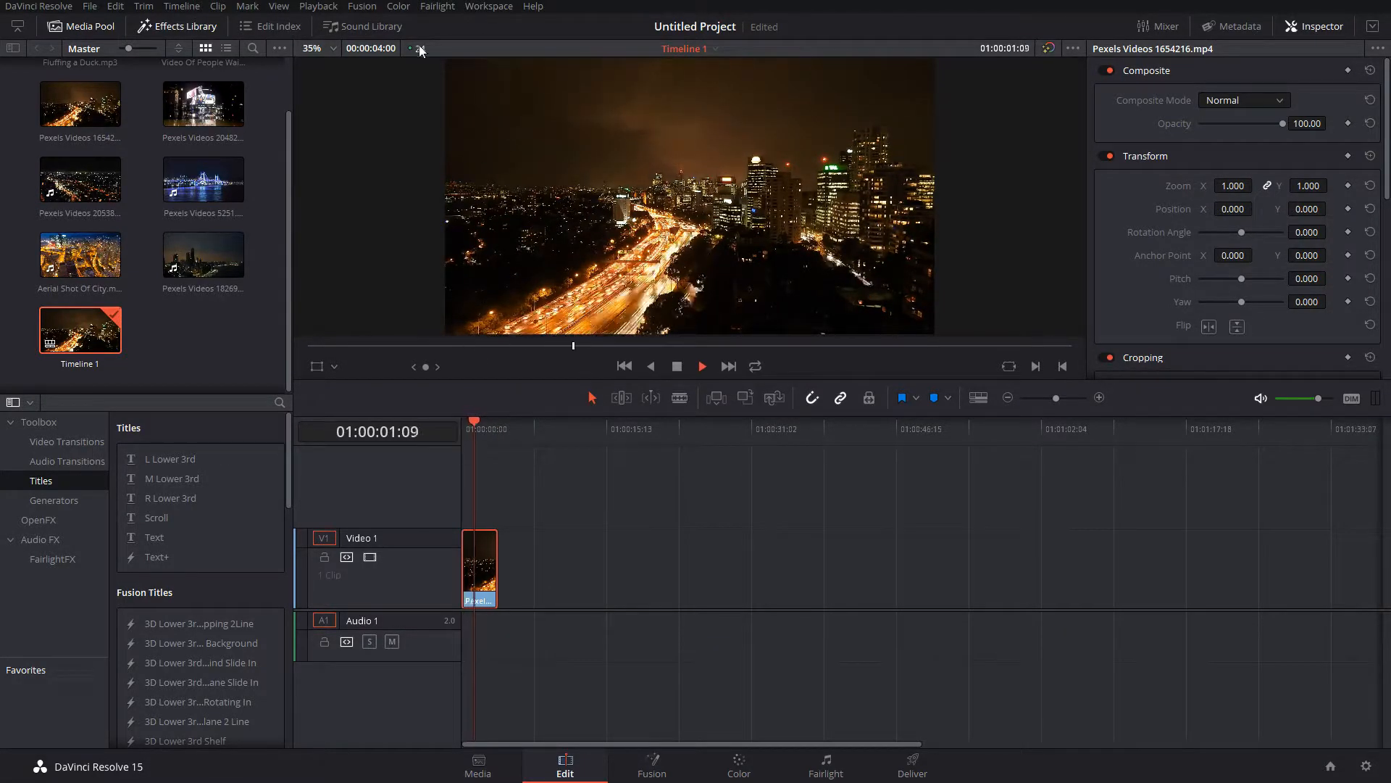
{"action": "key", "text": "space"}
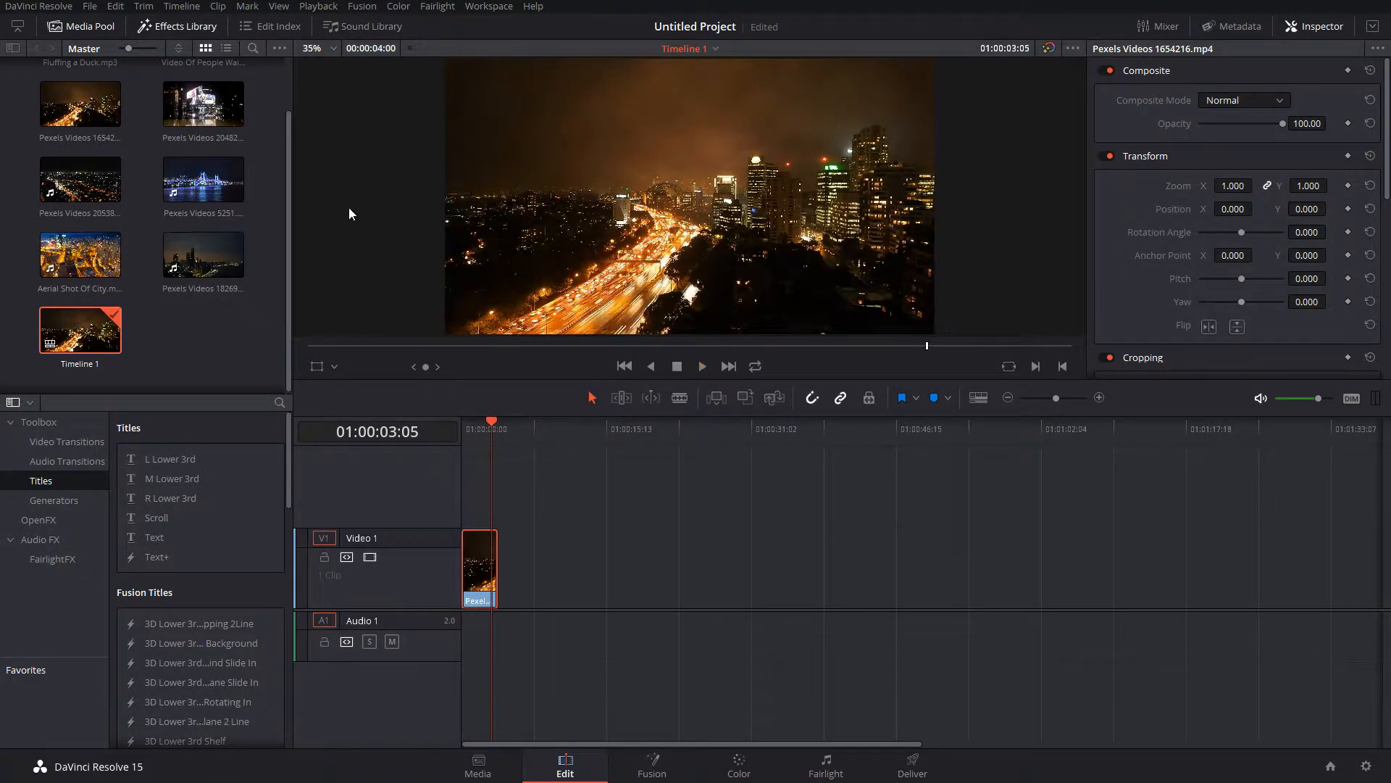
Step: Check the timeline resolution and frame rates in the project's Master Settings, and close the settings without saving
{"action": "left_click", "coordinate": [90, 6]}
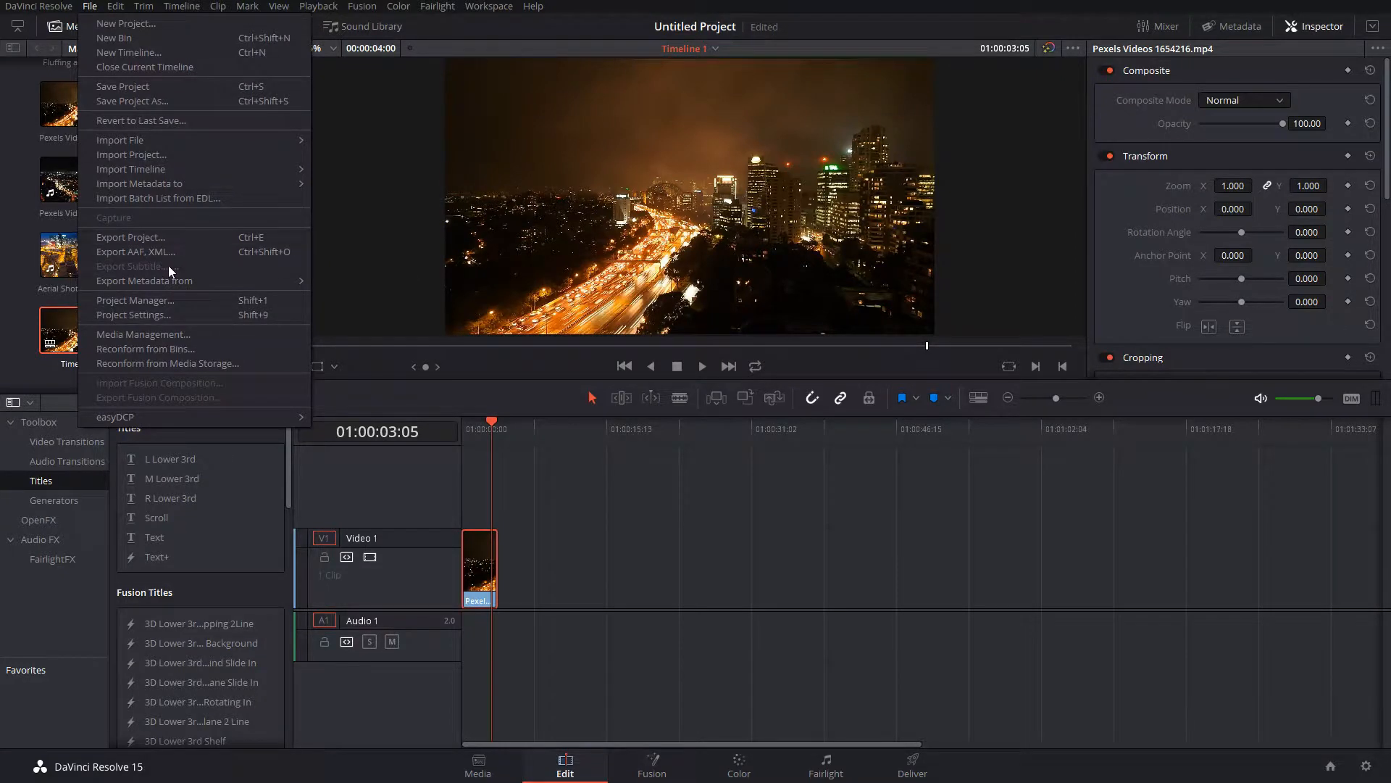
{"action": "left_click", "coordinate": [159, 315]}
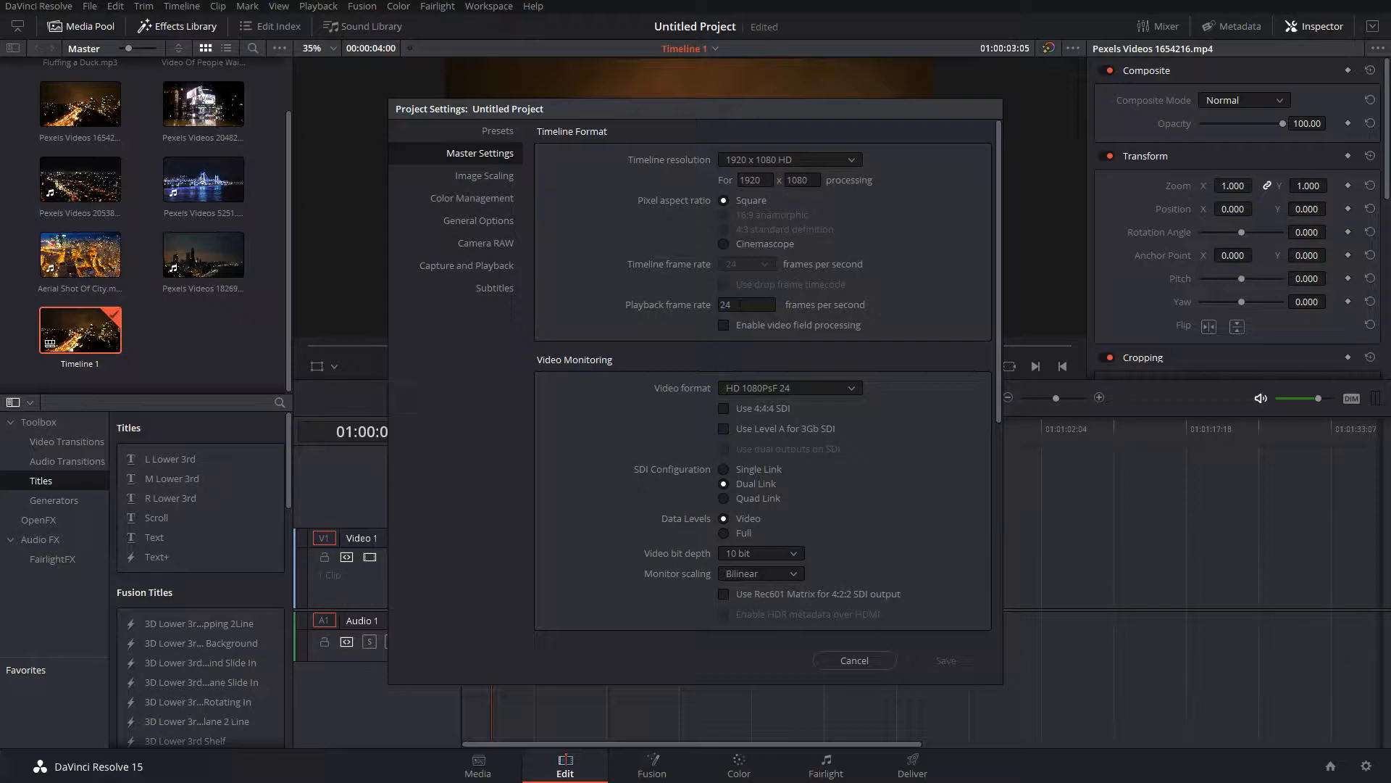
{"action": "left_click", "coordinate": [858, 661]}
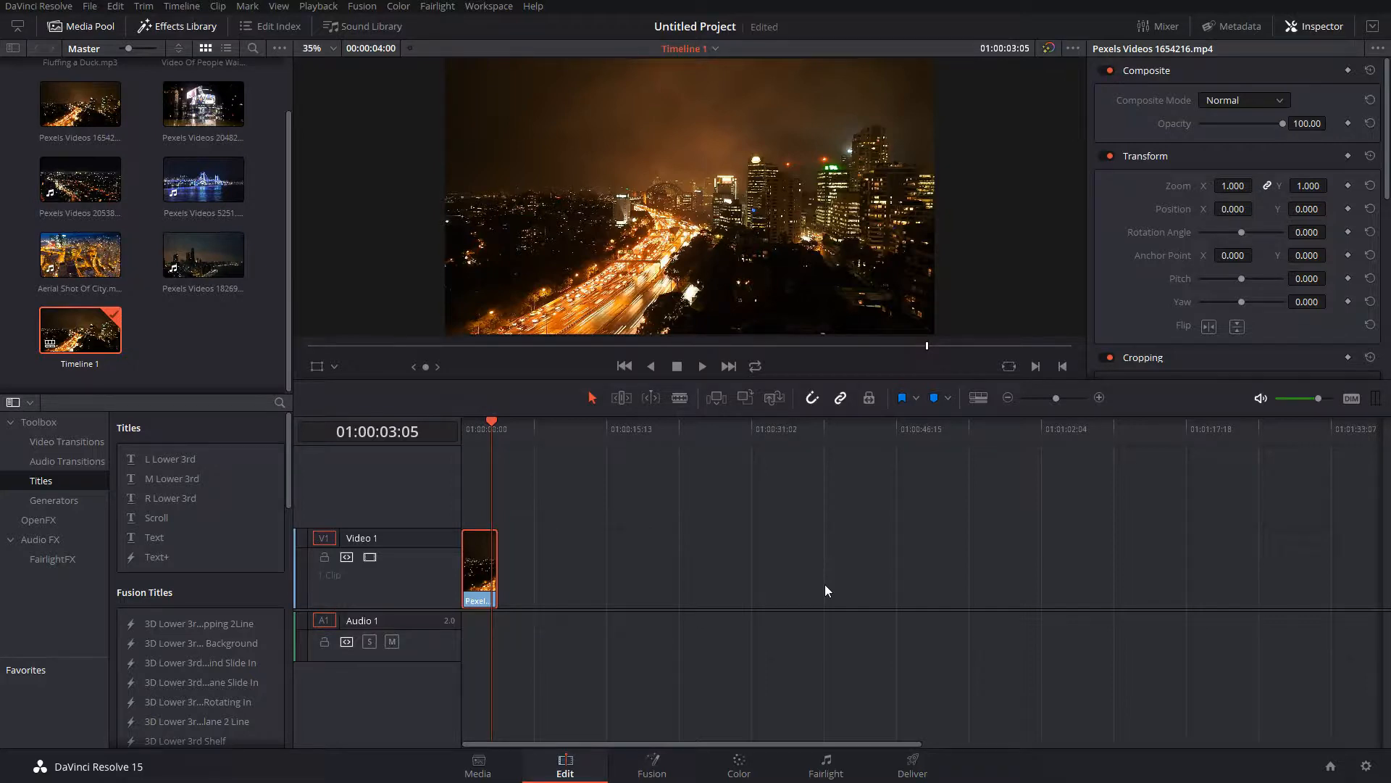
Step: Place the Pexels Videos 2053856.mp4 clip directly after the night highway clip on Video 1, and select the night highway clip
{"action": "scroll", "coordinate": [145, 225], "scroll_direction": "up", "scroll_amount": 1}
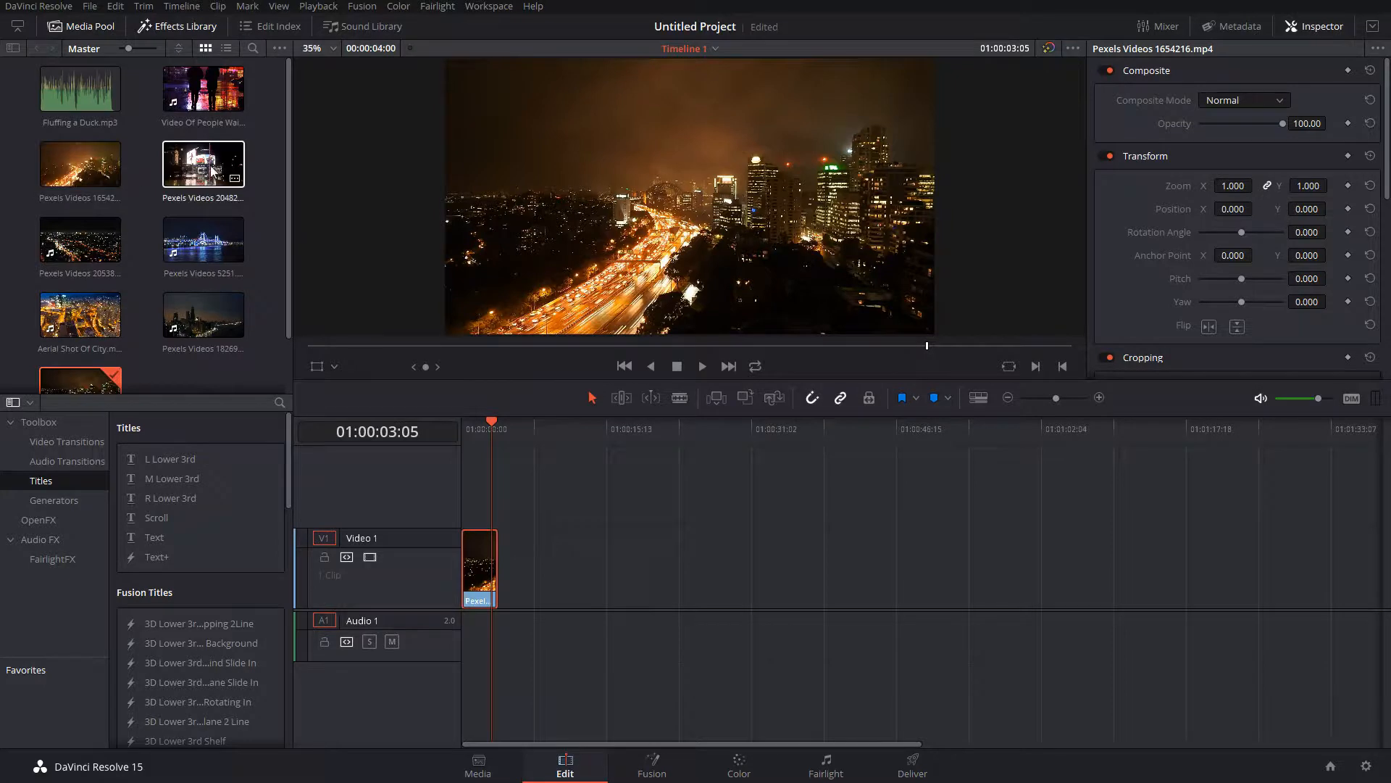
{"action": "left_click_drag", "start_coordinate": [76, 239], "coordinate": [503, 572]}
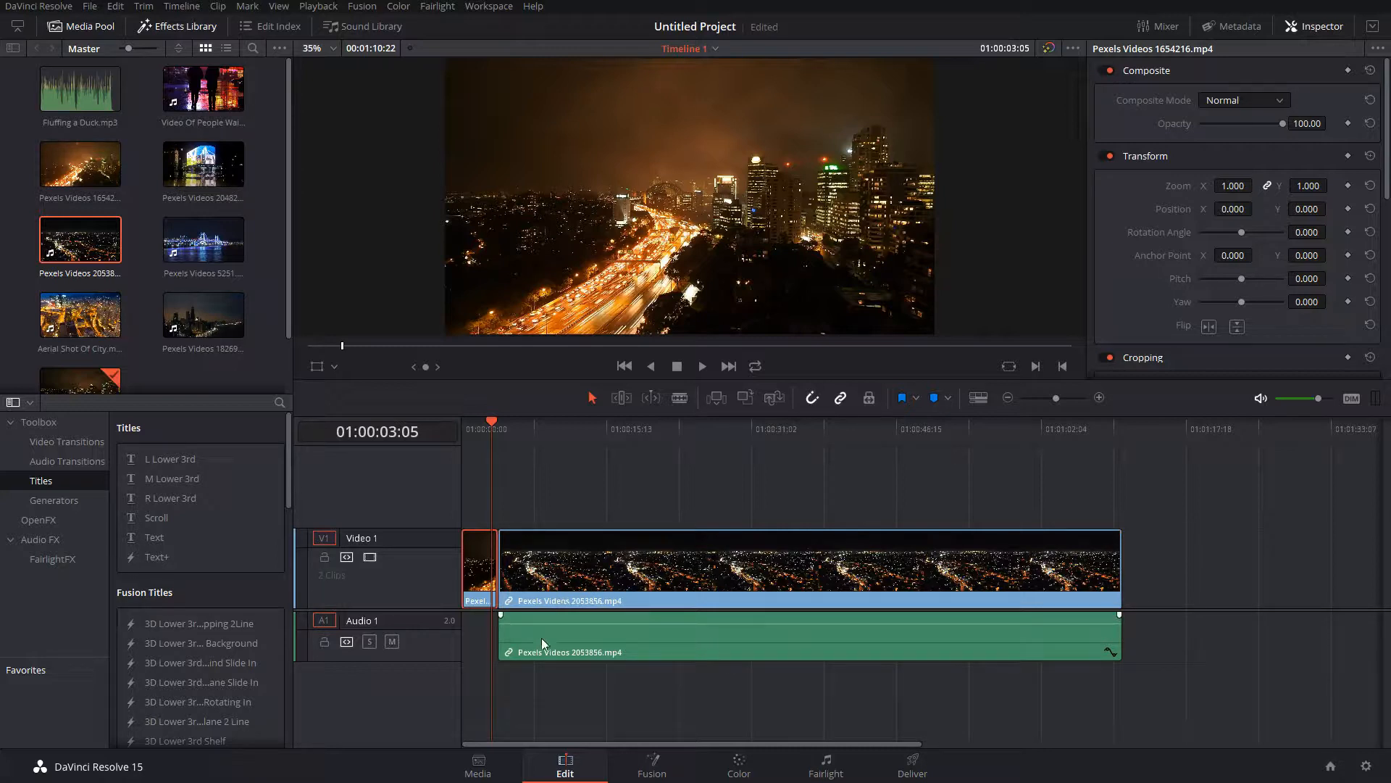
{"action": "left_click", "coordinate": [466, 559]}
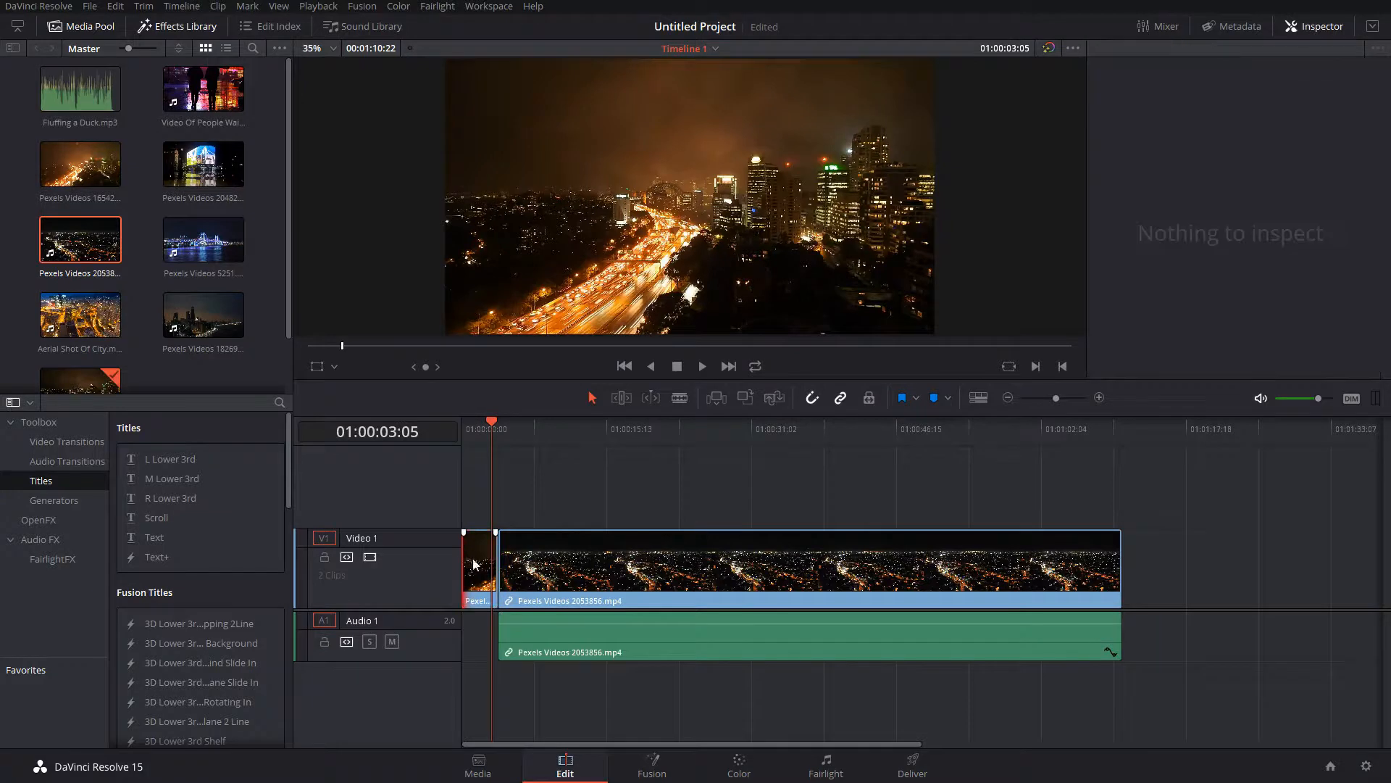
{"action": "left_click", "coordinate": [475, 556]}
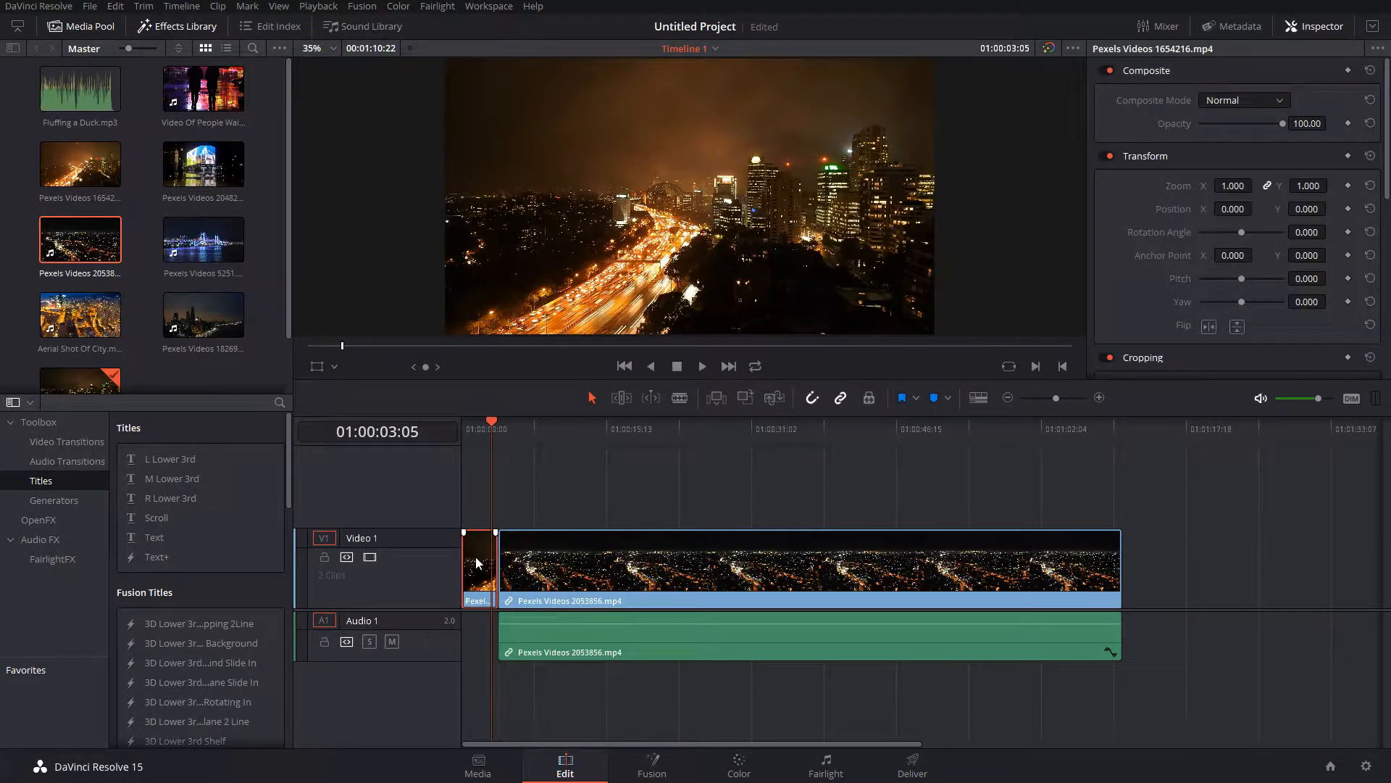
Step: Unlink the video and audio of the Pexels Videos 2053856.mp4 clip on the timeline, and clear the selection
{"action": "left_click", "coordinate": [767, 642]}
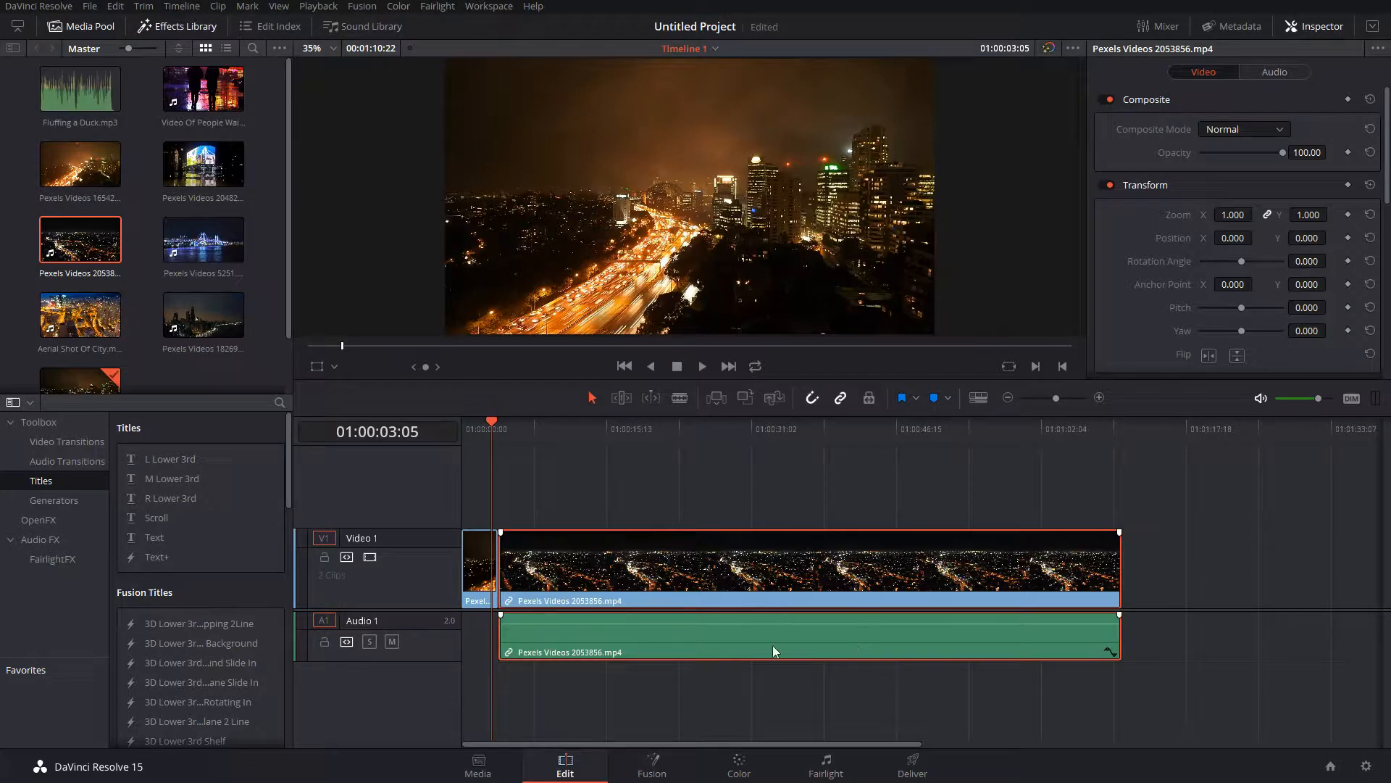
{"action": "right_click", "coordinate": [749, 631]}
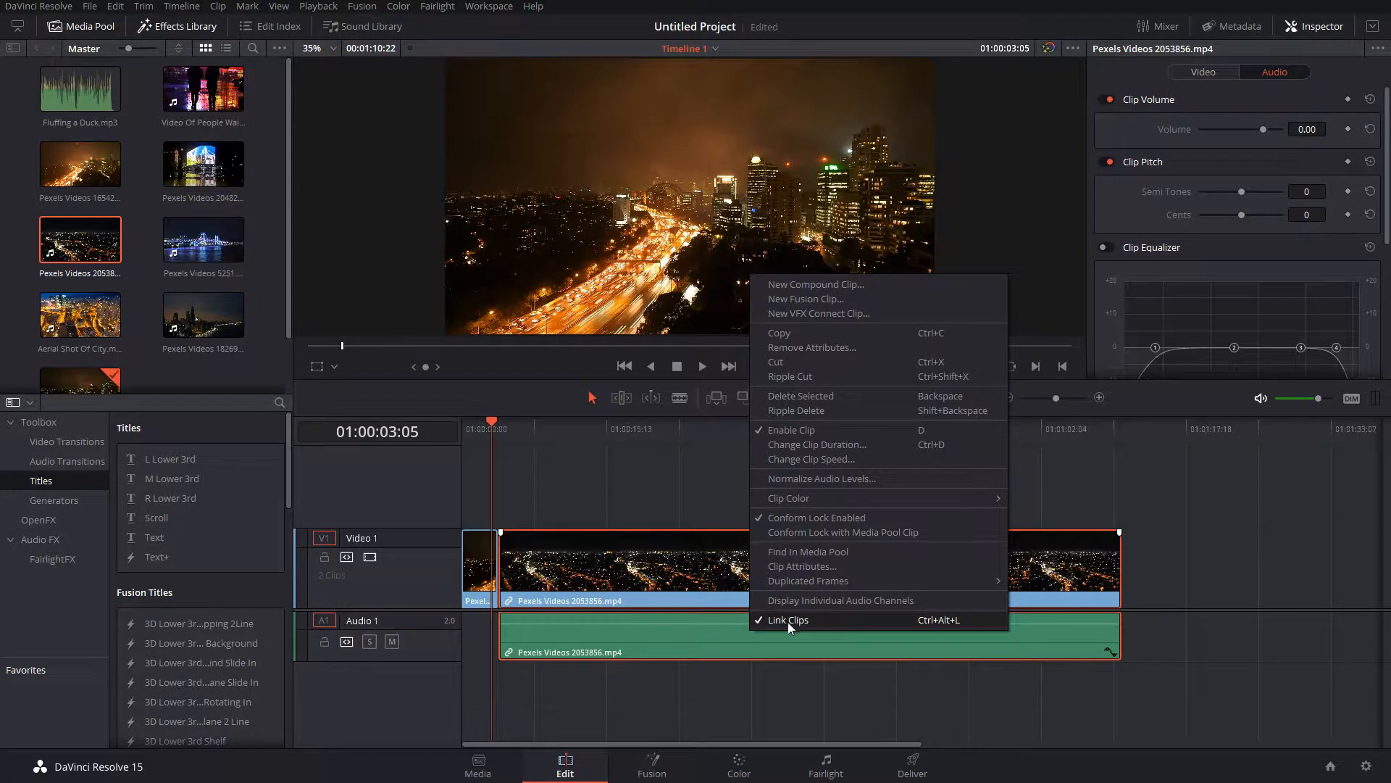
{"action": "left_click", "coordinate": [774, 622]}
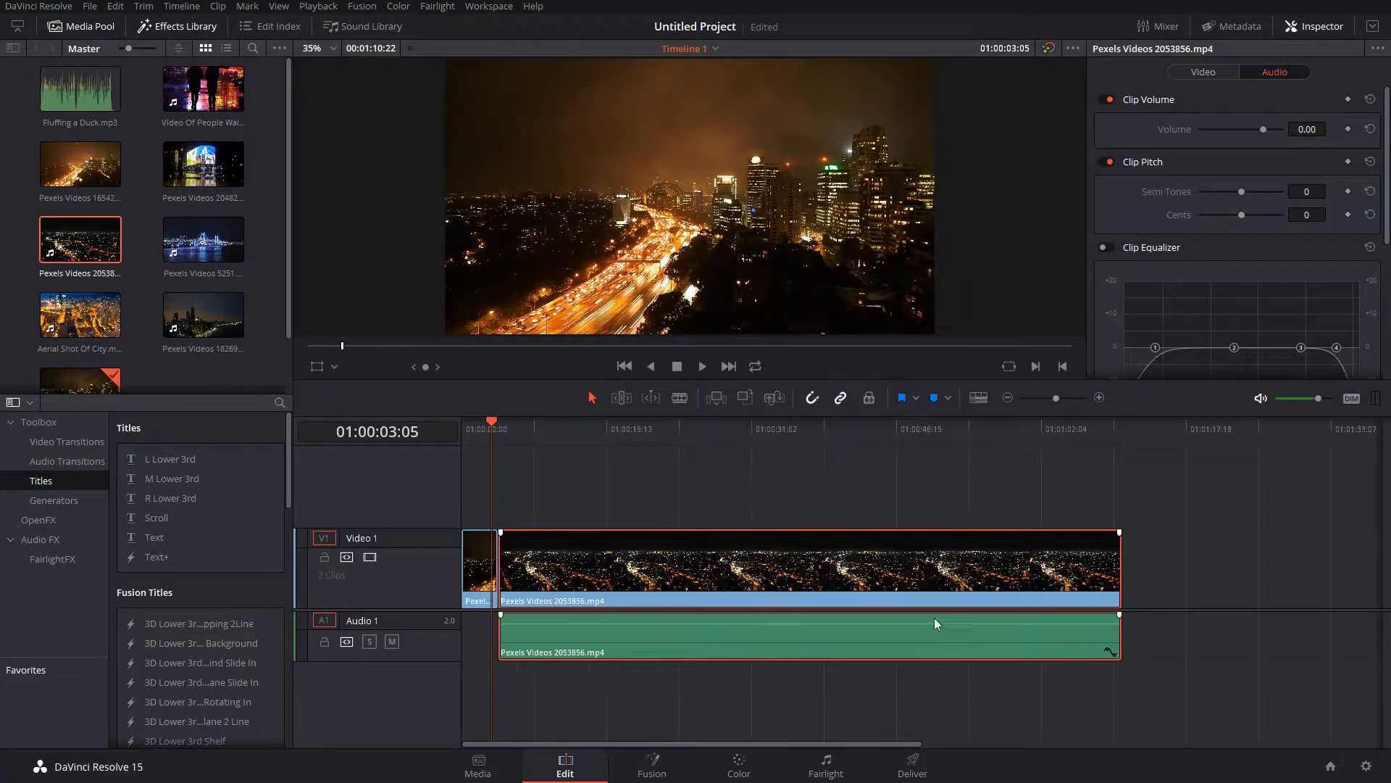
{"action": "left_click", "coordinate": [1189, 545]}
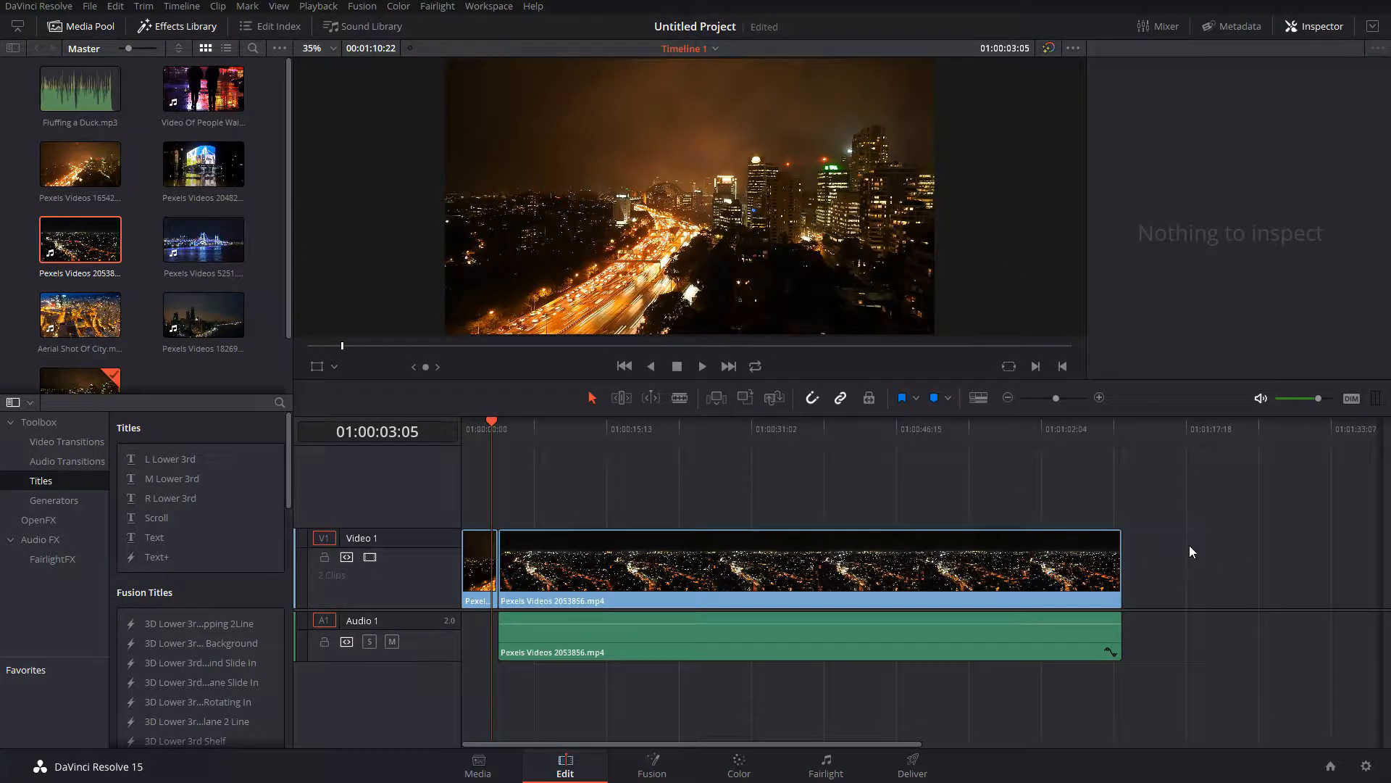
Step: Delete the unlinked audio of the Pexels Videos 2053856.mp4 clip, and undo both the deletion and the earlier unlinking
{"action": "left_click", "coordinate": [930, 639]}
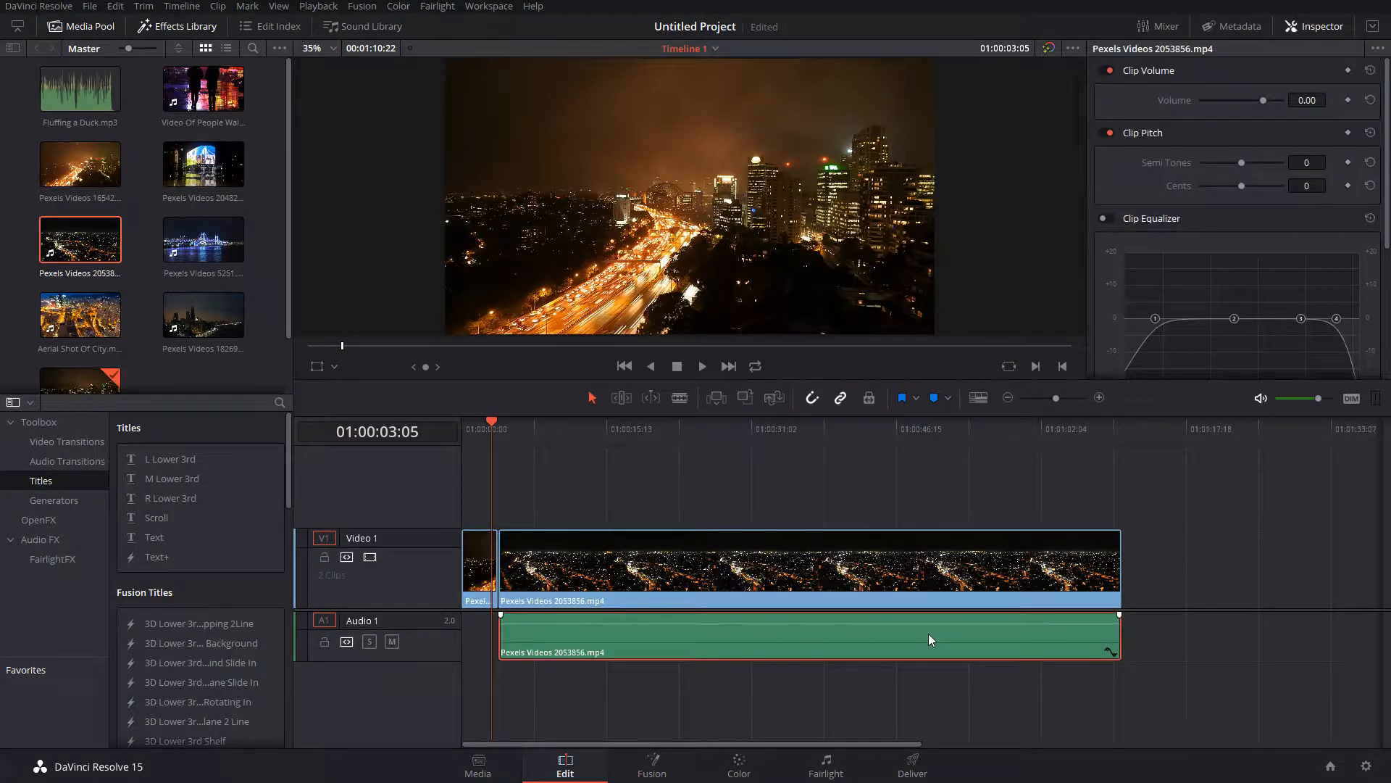
{"action": "key", "text": "Delete"}
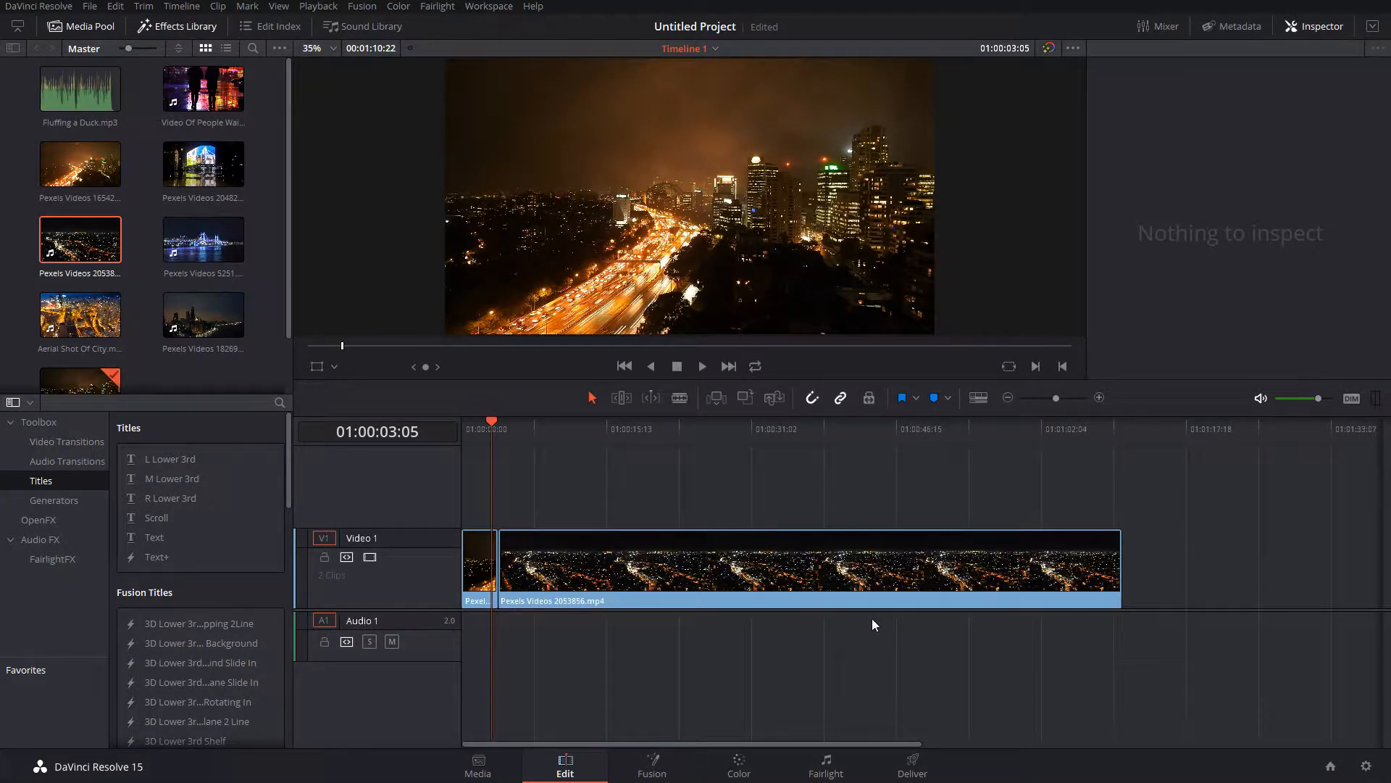
{"action": "key", "text": "ctrl+z"}
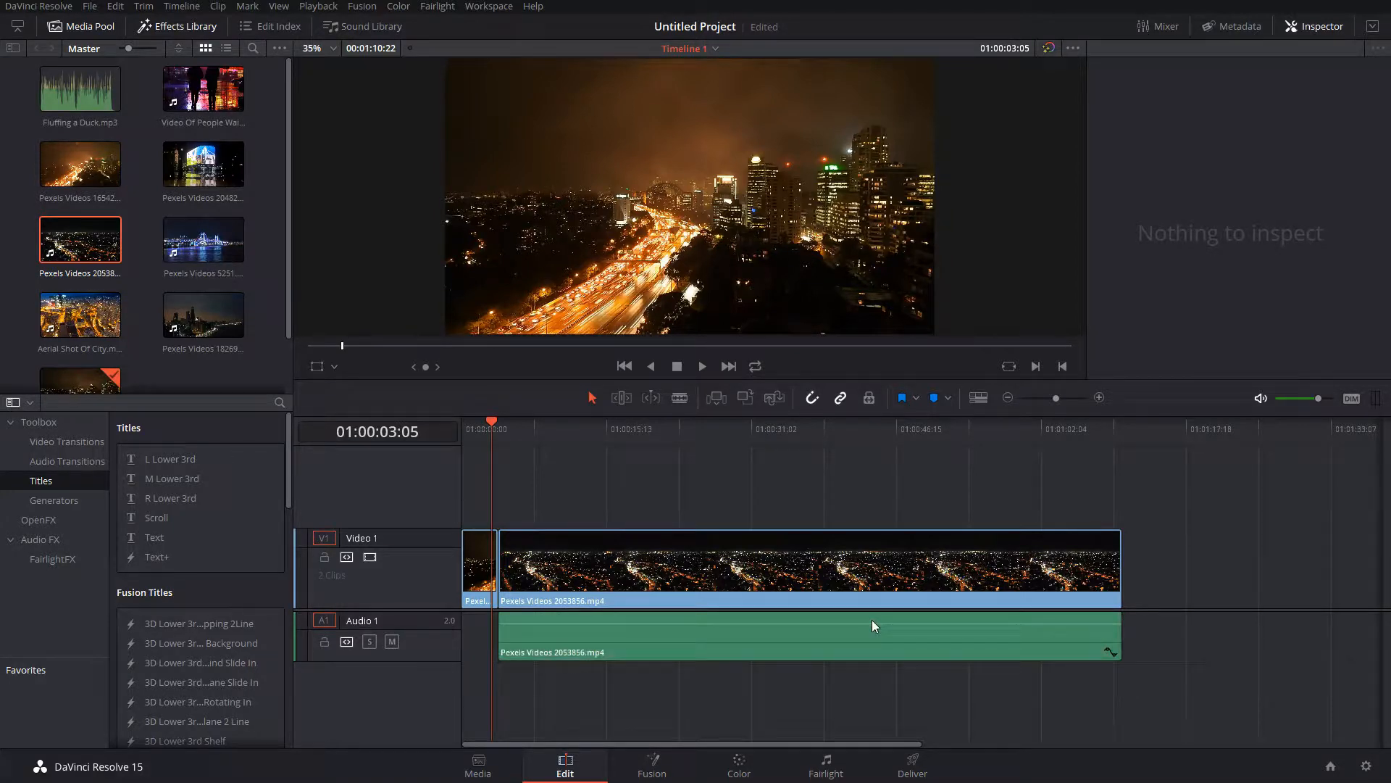
{"action": "key", "text": "ctrl+z"}
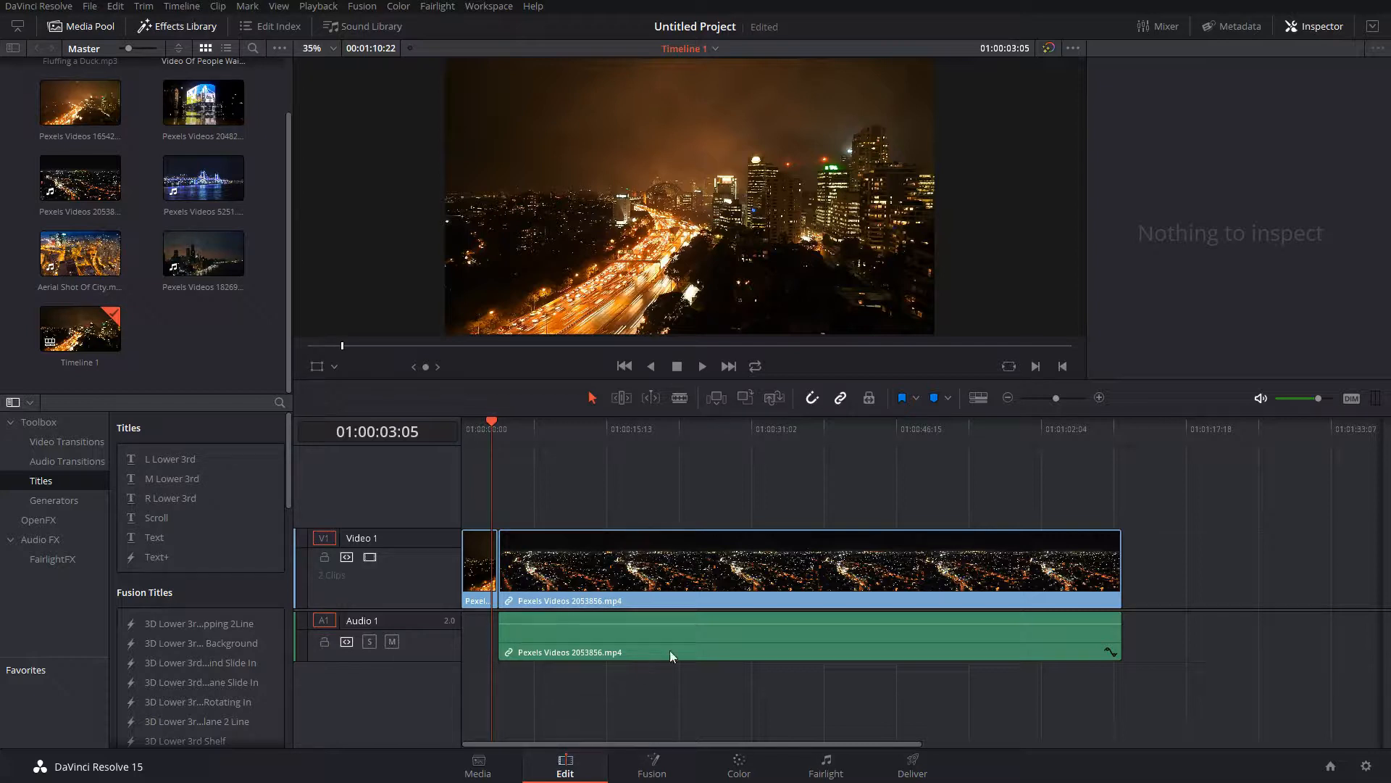
Step: Place the Fluffing a Duck.mp3 music at the start of the timeline on a new Audio 2 track, and play it from the beginning
{"action": "scroll", "coordinate": [80, 145], "scroll_direction": "up", "scroll_amount": 1}
{"action": "left_click_drag", "start_coordinate": [80, 95], "coordinate": [470, 705]}
{"action": "left_click_drag", "start_coordinate": [467, 436], "coordinate": [443, 420]}
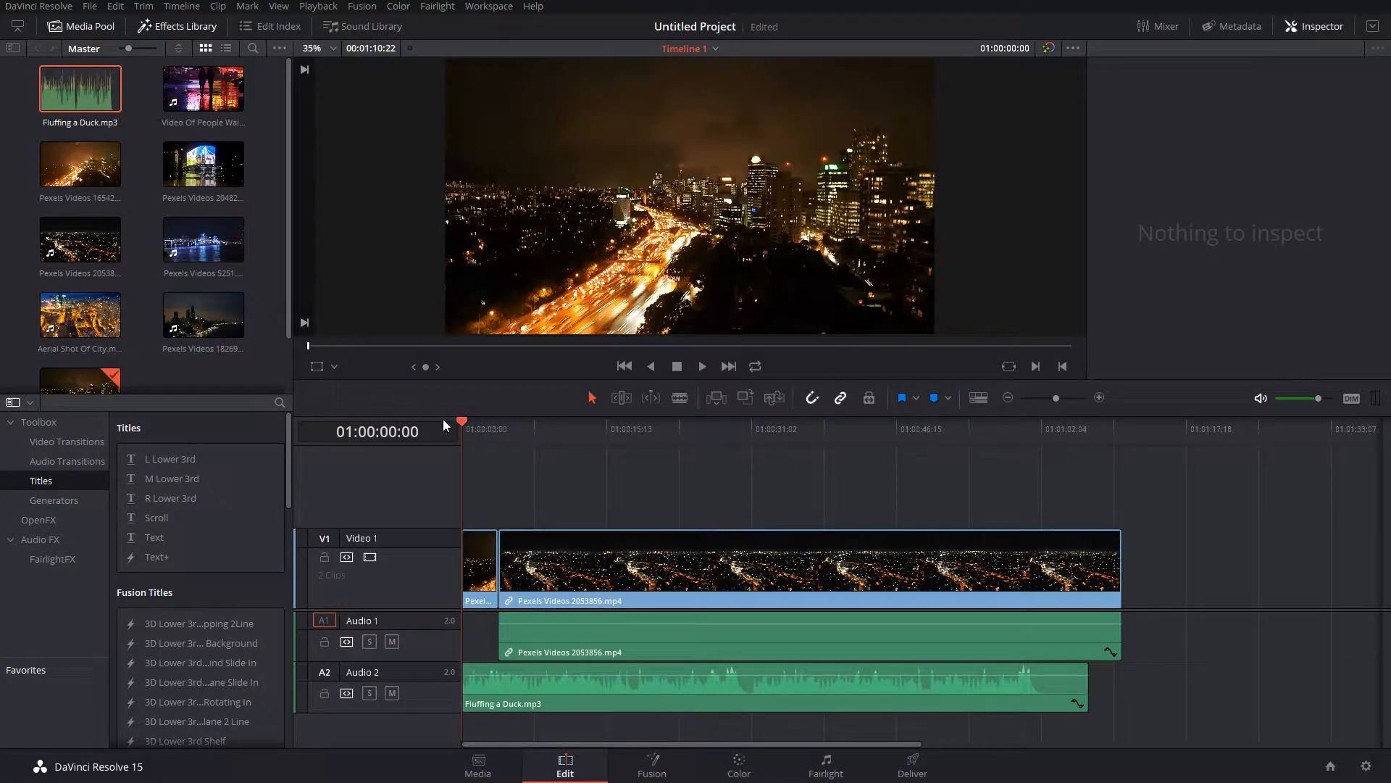
{"action": "key", "text": "space"}
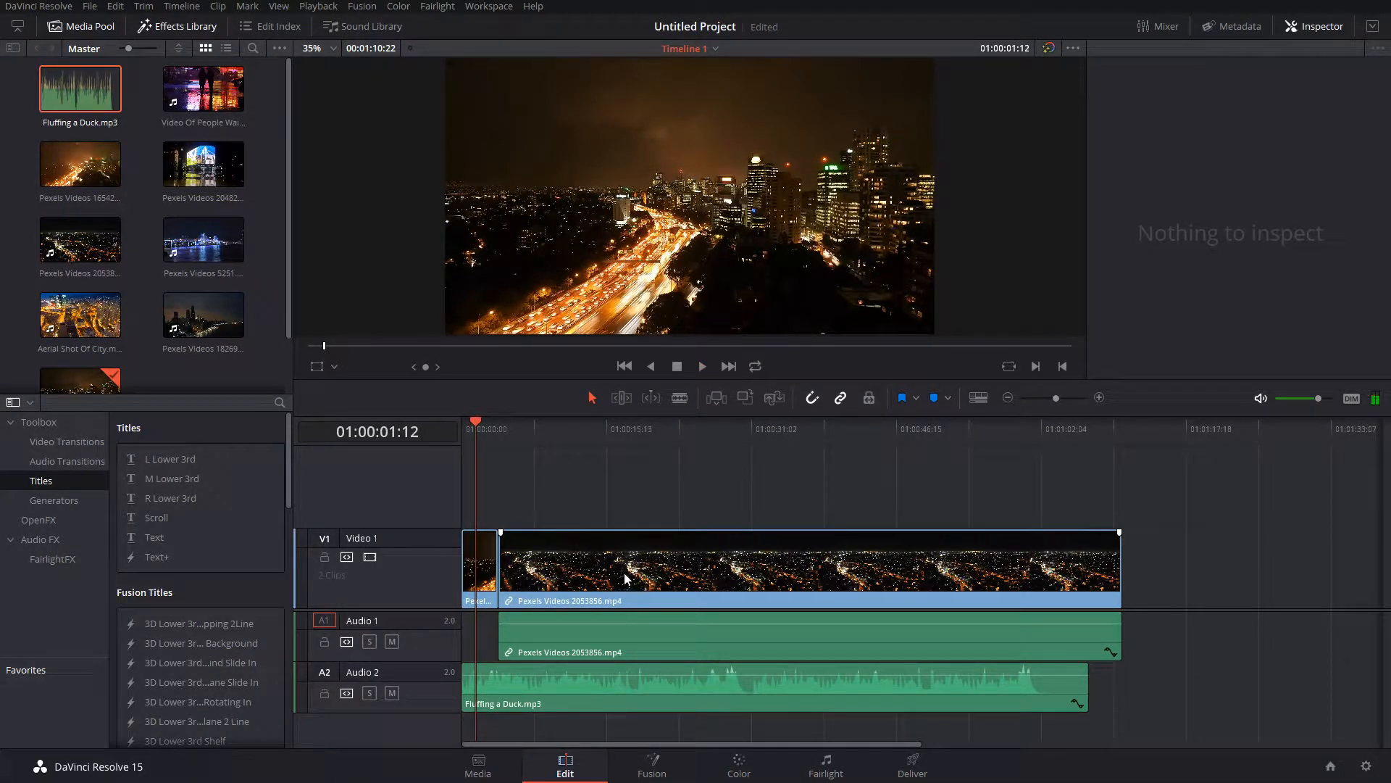
Step: Lower the Fluffing a Duck.mp3 clip volume to -7.30 and play the timeline from the start to hear it
{"action": "left_click", "coordinate": [685, 672]}
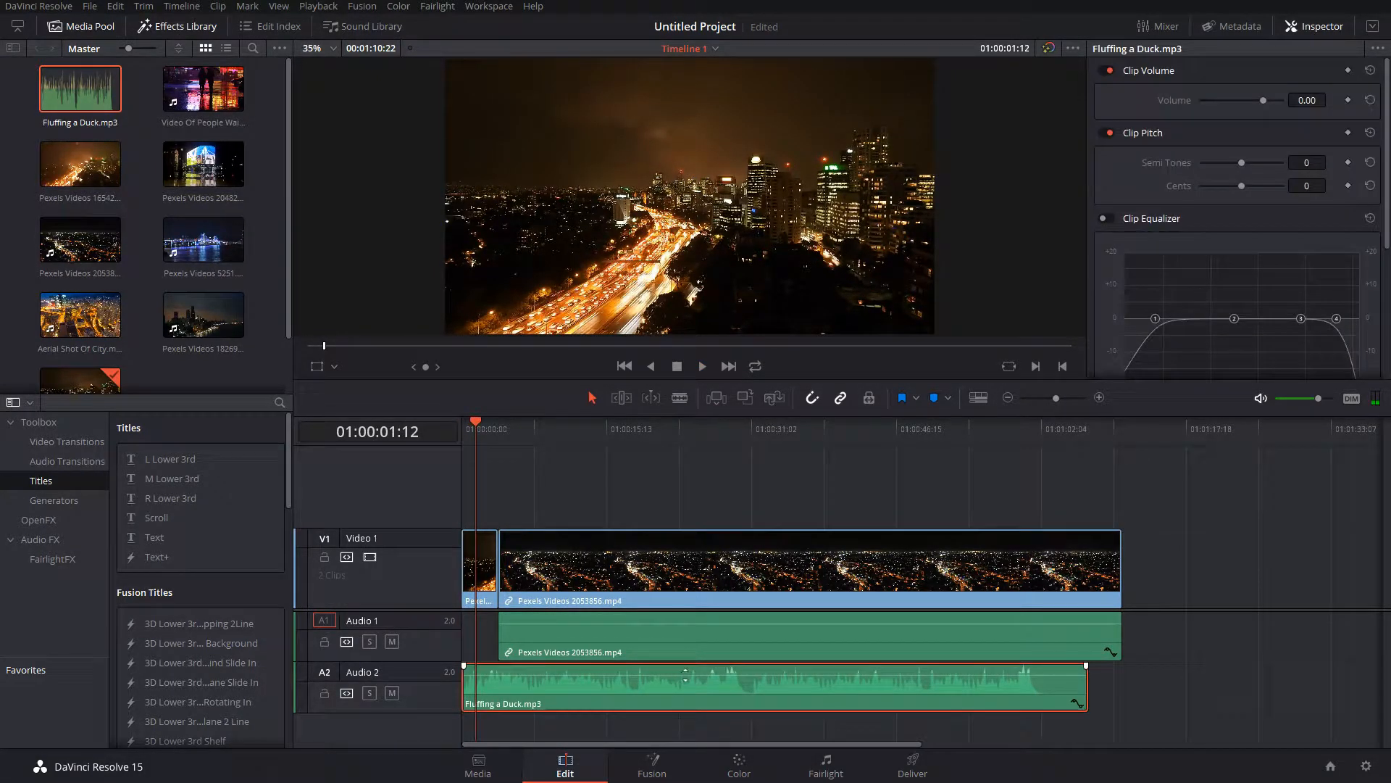
{"action": "left_click", "coordinate": [1170, 671]}
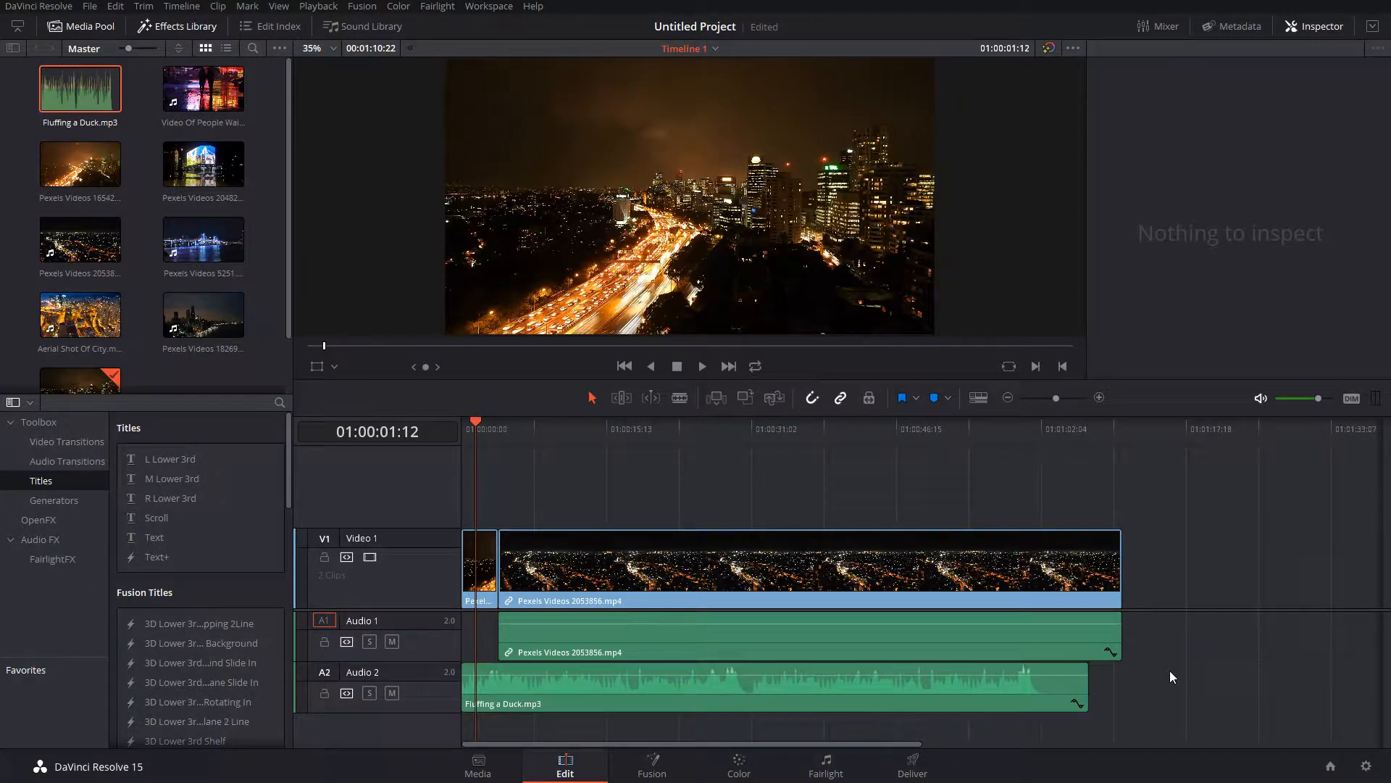
{"action": "left_click", "coordinate": [746, 693]}
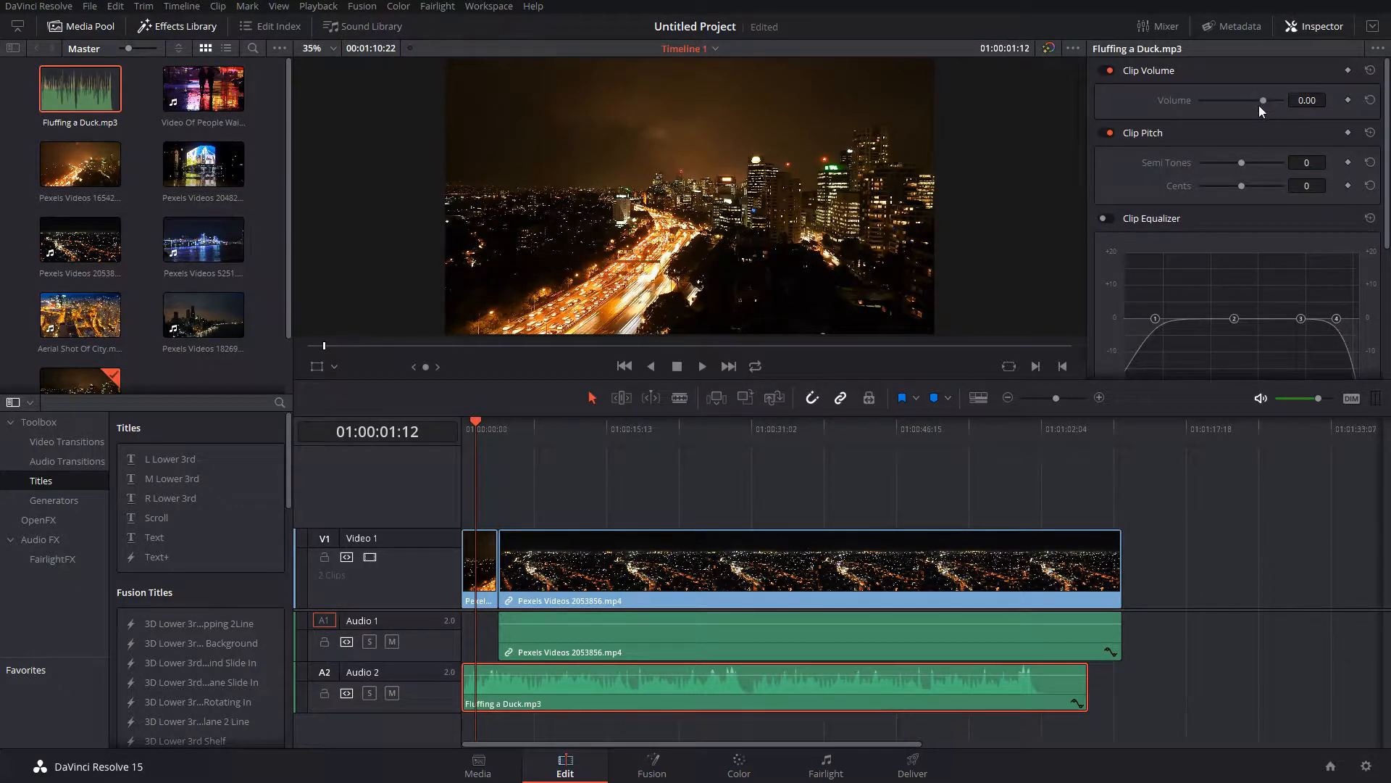
{"action": "left_click_drag", "start_coordinate": [1262, 98], "coordinate": [1259, 98]}
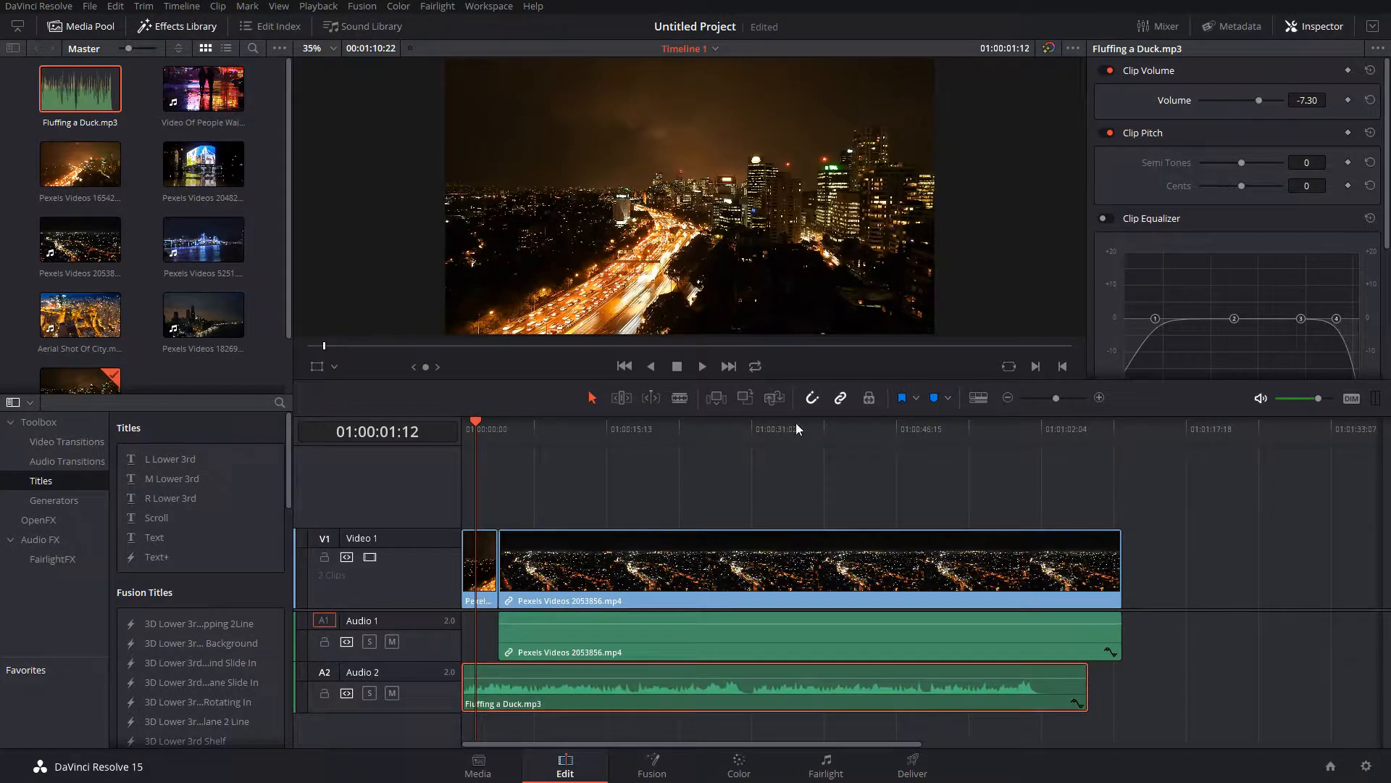
{"action": "left_click_drag", "start_coordinate": [475, 433], "coordinate": [445, 428]}
{"action": "key", "text": "space"}
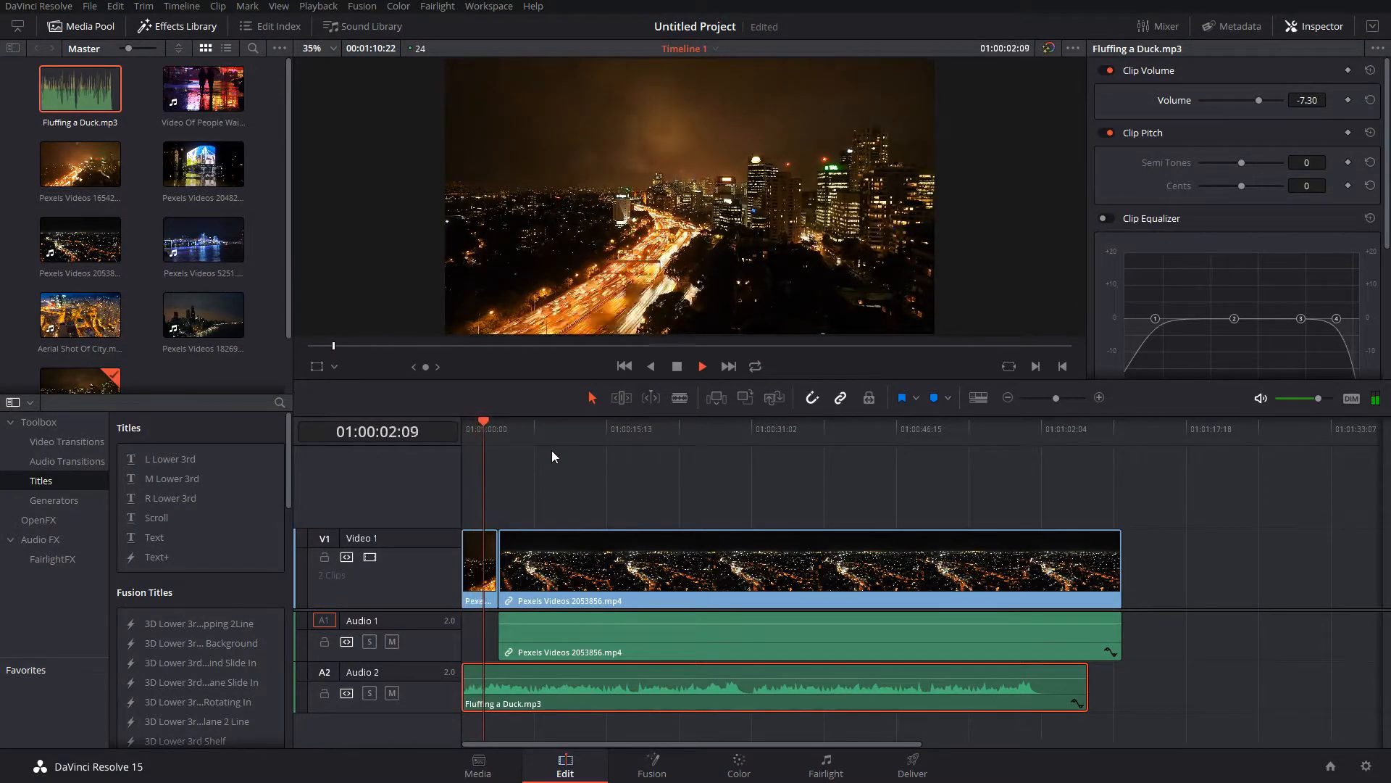
{"action": "key", "text": "space"}
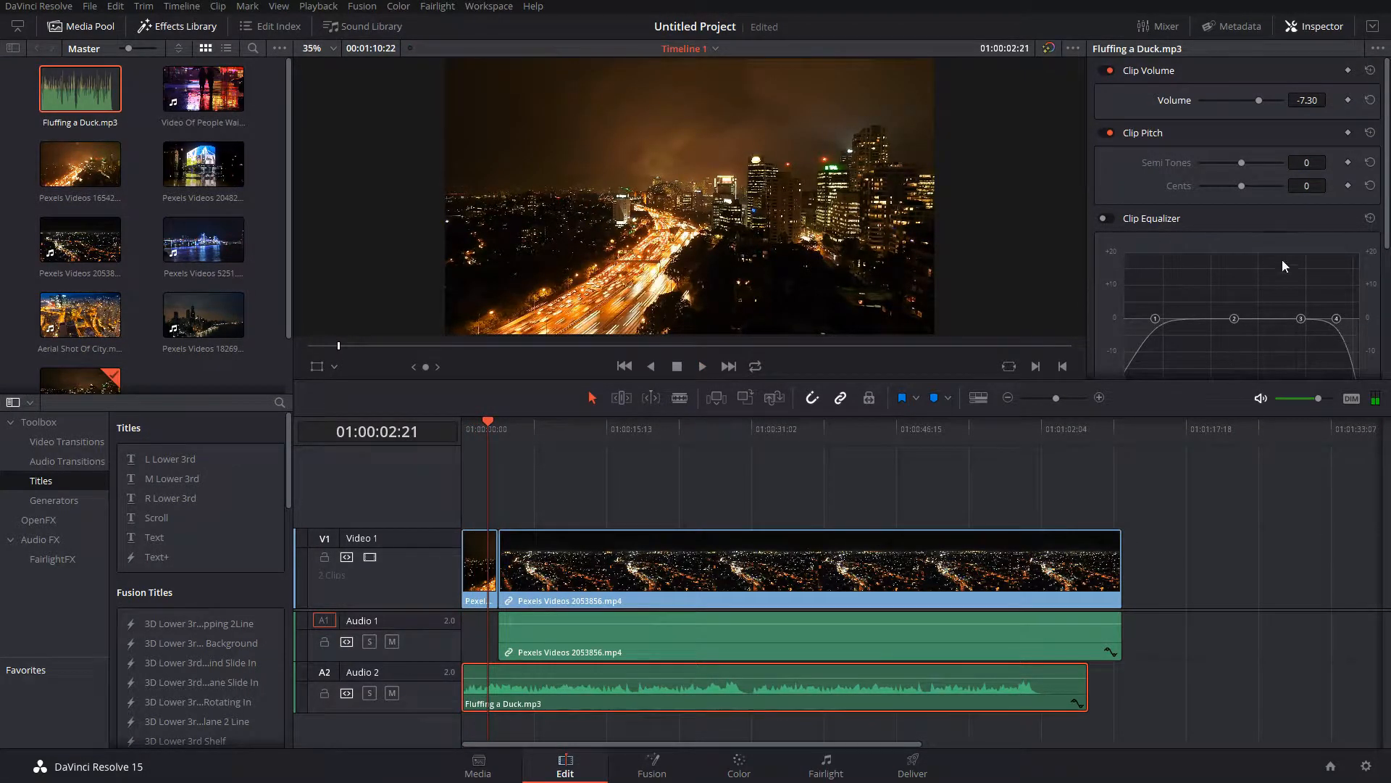
Step: Try clip volumes of -8.43 and -7.30 on the Fluffing a Duck.mp3 music, playing the timeline after each change
{"action": "left_click_drag", "start_coordinate": [1258, 102], "coordinate": [1258, 101]}
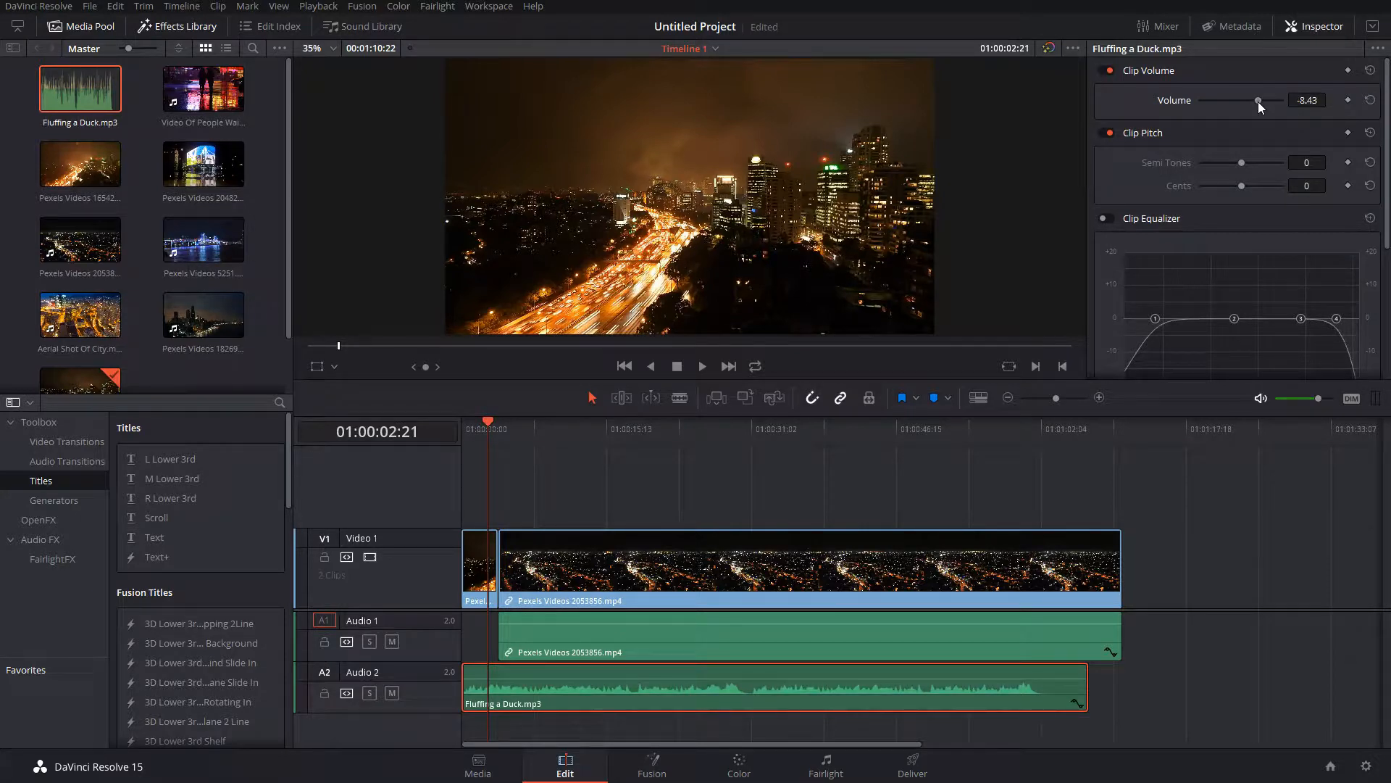
{"action": "key", "text": "space"}
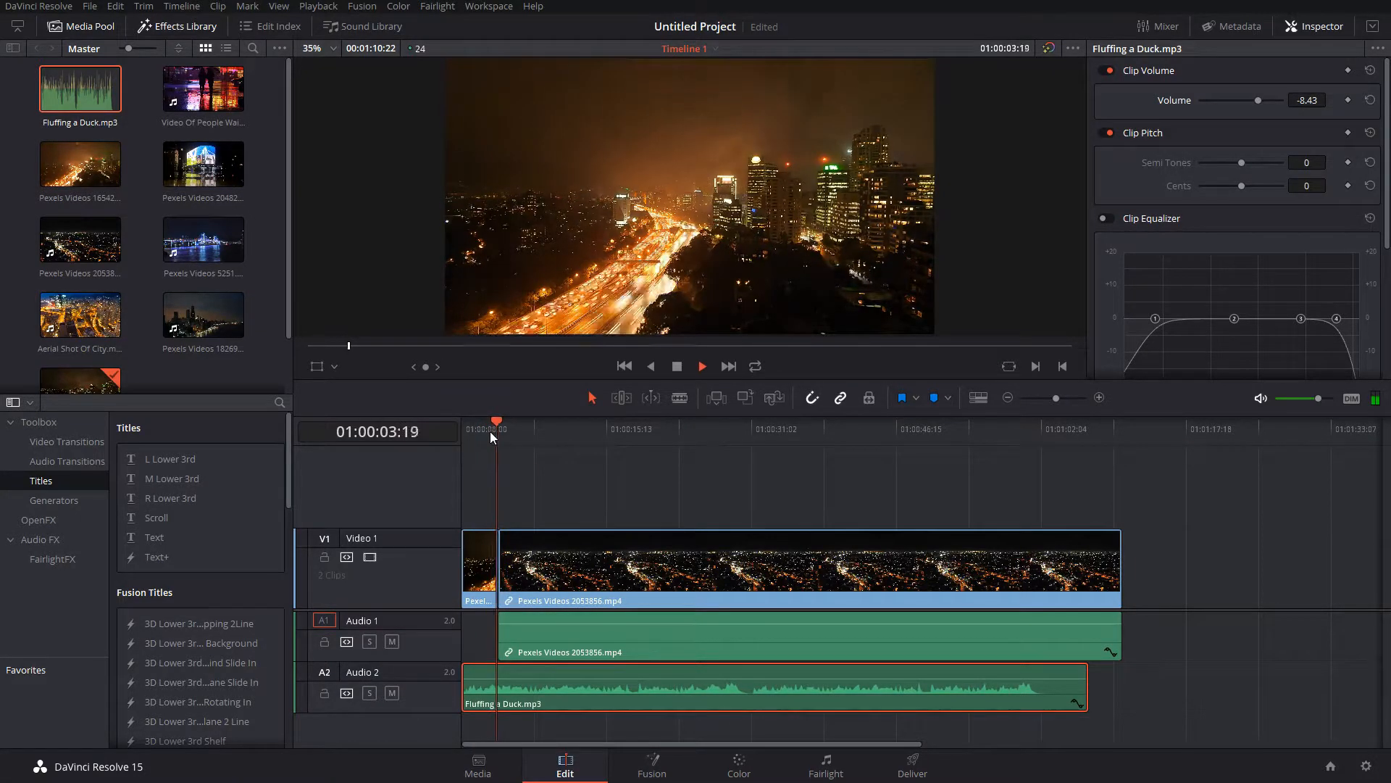
{"action": "key", "text": "space"}
{"action": "left_click_drag", "start_coordinate": [1258, 100], "coordinate": [1258, 97]}
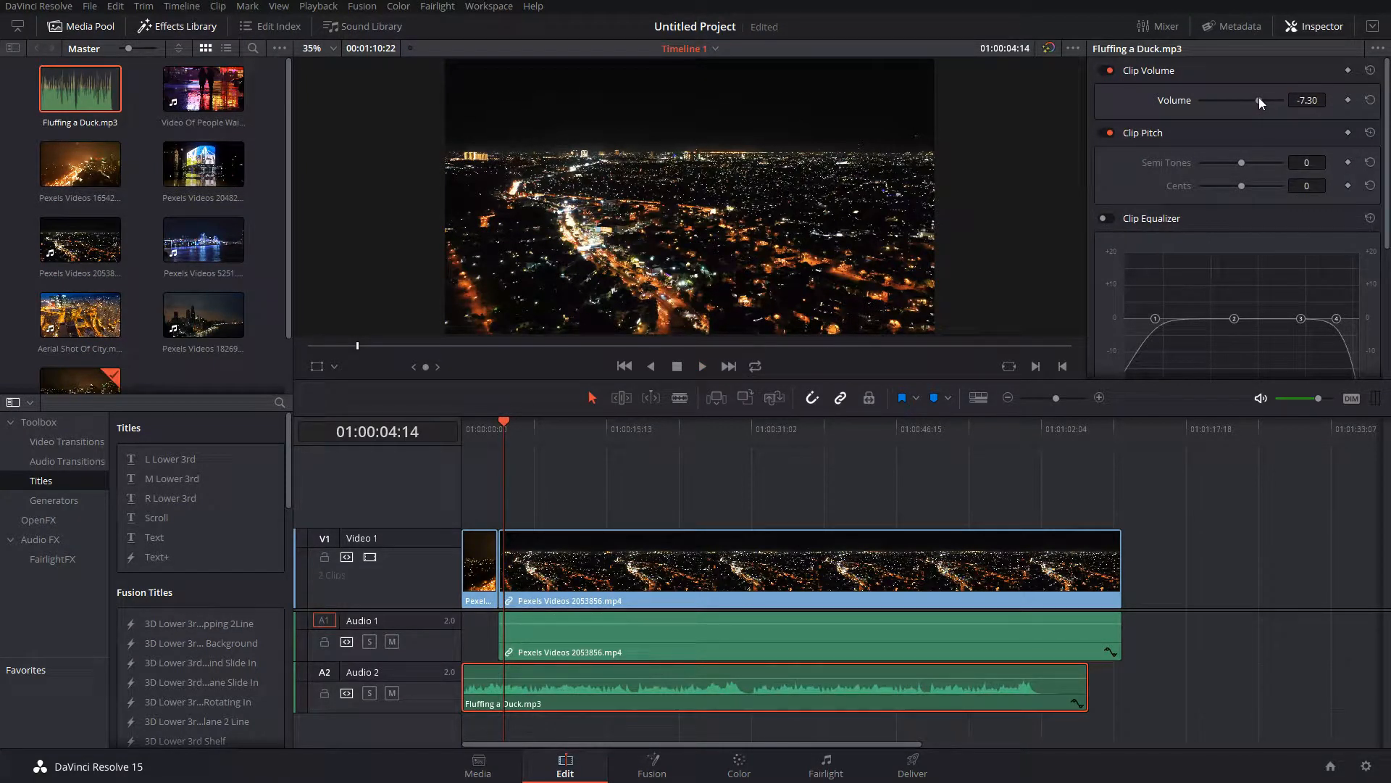
{"action": "key", "text": "space"}
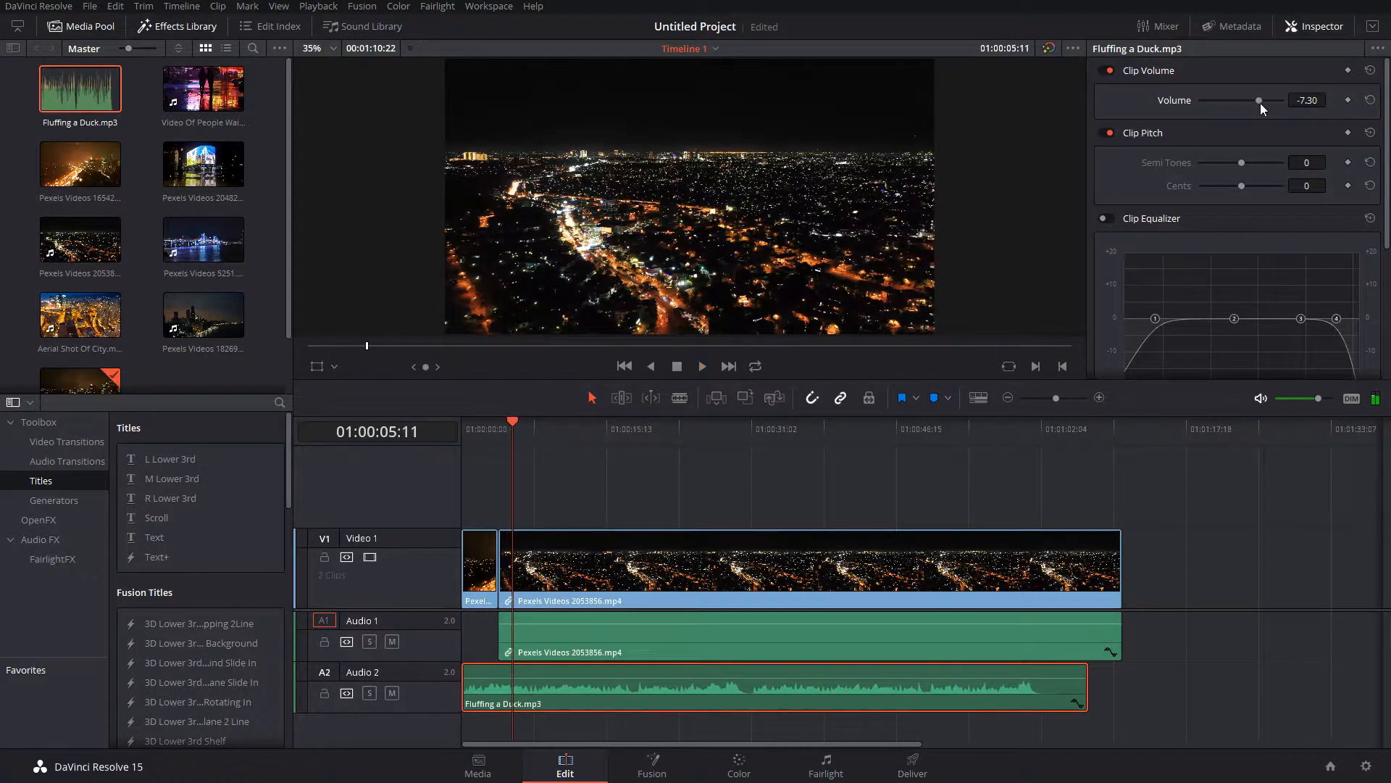
Step: Set the Fluffing a Duck.mp3 clip volume to -12.96 and play back the timeline to check the level
{"action": "left_click_drag", "start_coordinate": [1260, 103], "coordinate": [1255, 101]}
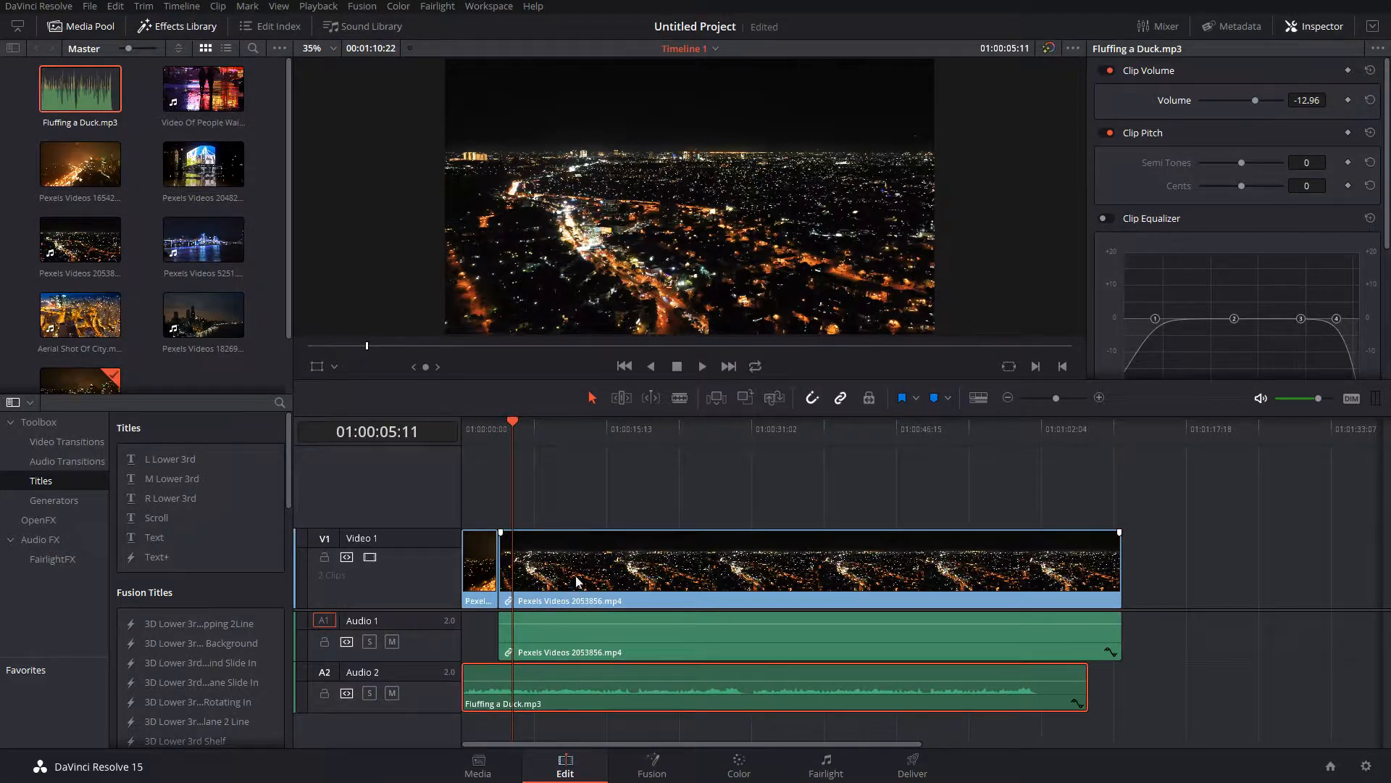
{"action": "key", "text": "Home"}
{"action": "key", "text": "space"}
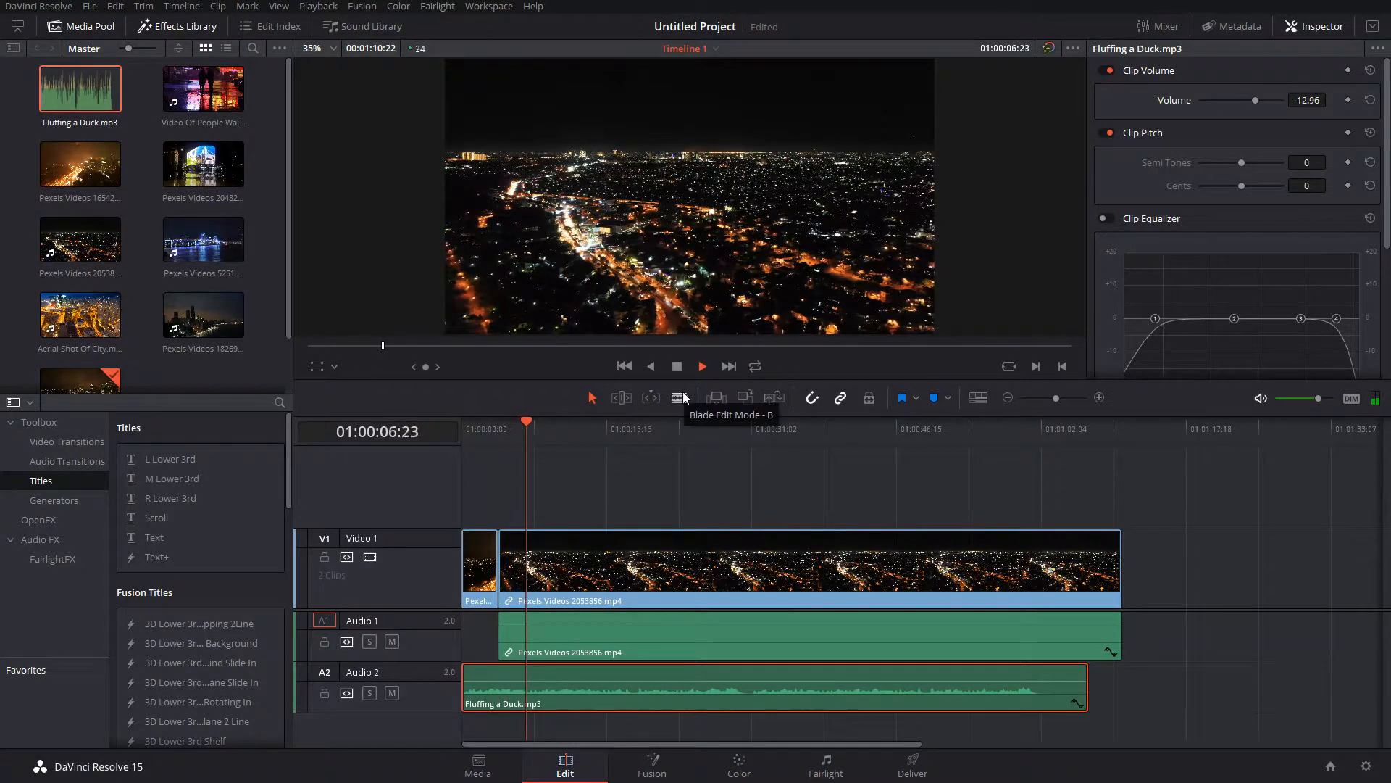
{"action": "key", "text": "space"}
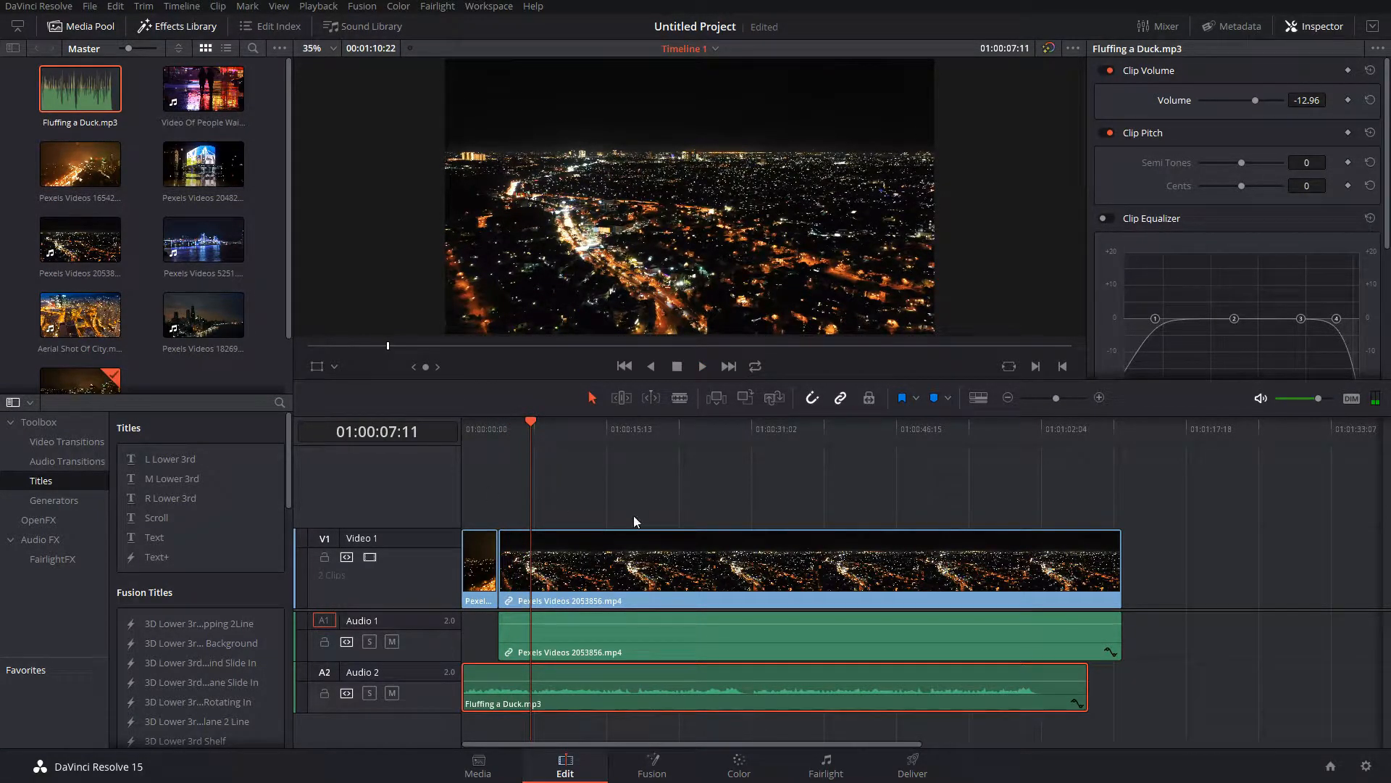
{"action": "right_click", "coordinate": [767, 542]}
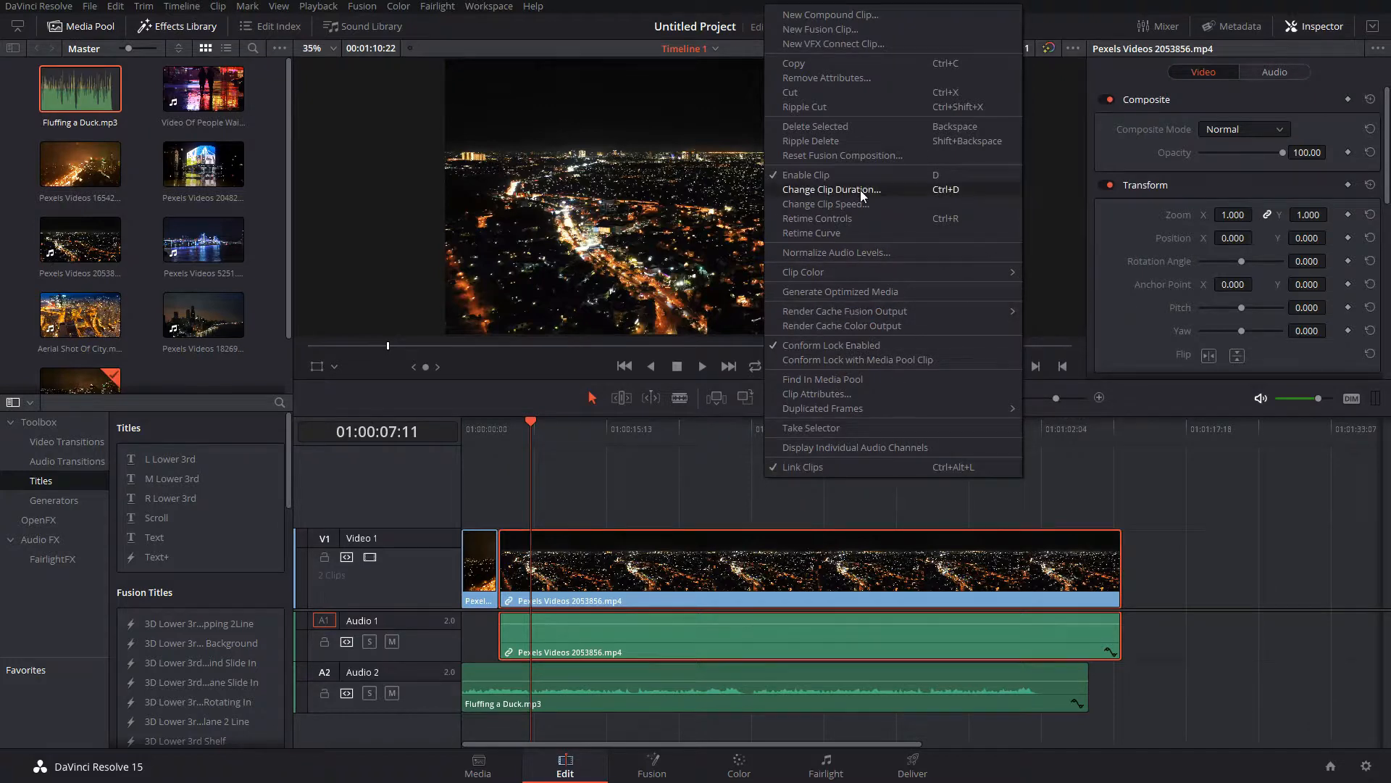
{"action": "mouse_move", "coordinate": [827, 283]}
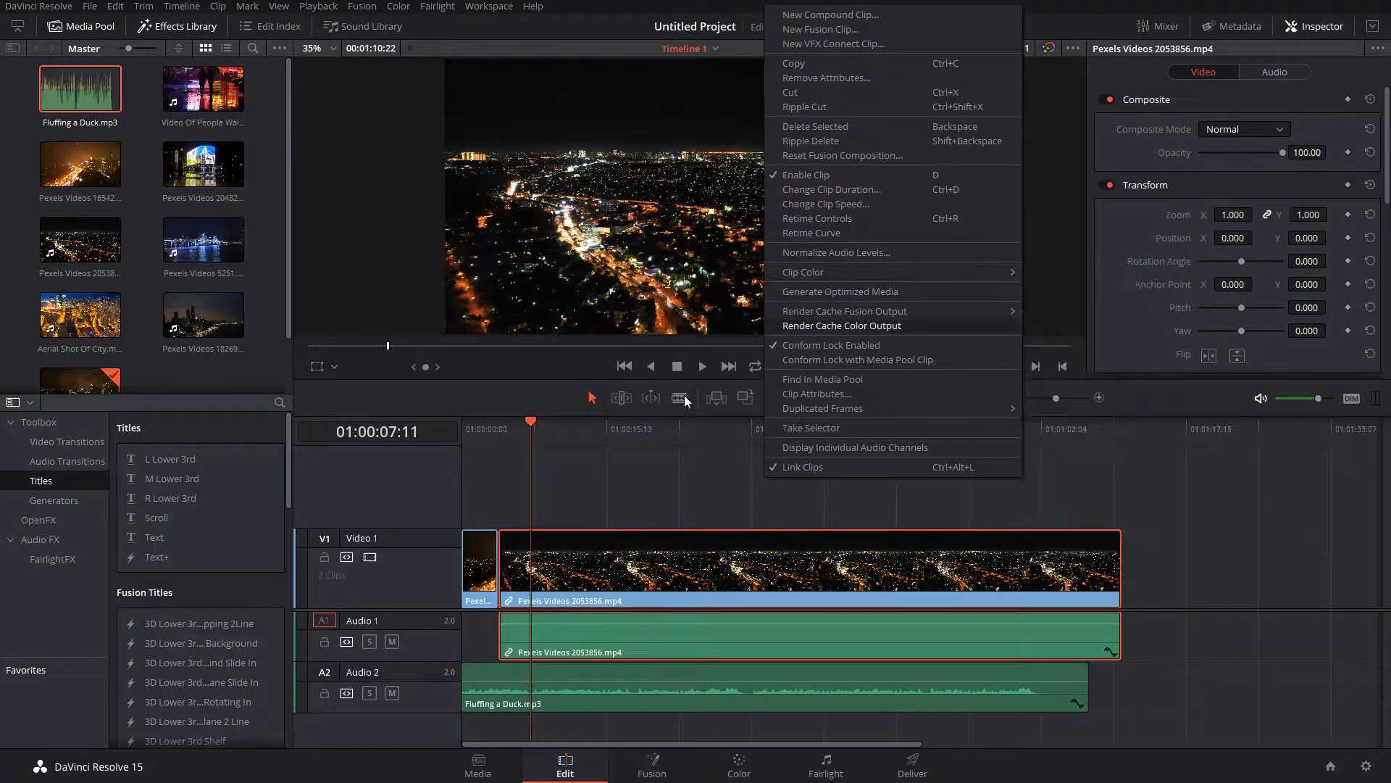
{"action": "left_click", "coordinate": [685, 451]}
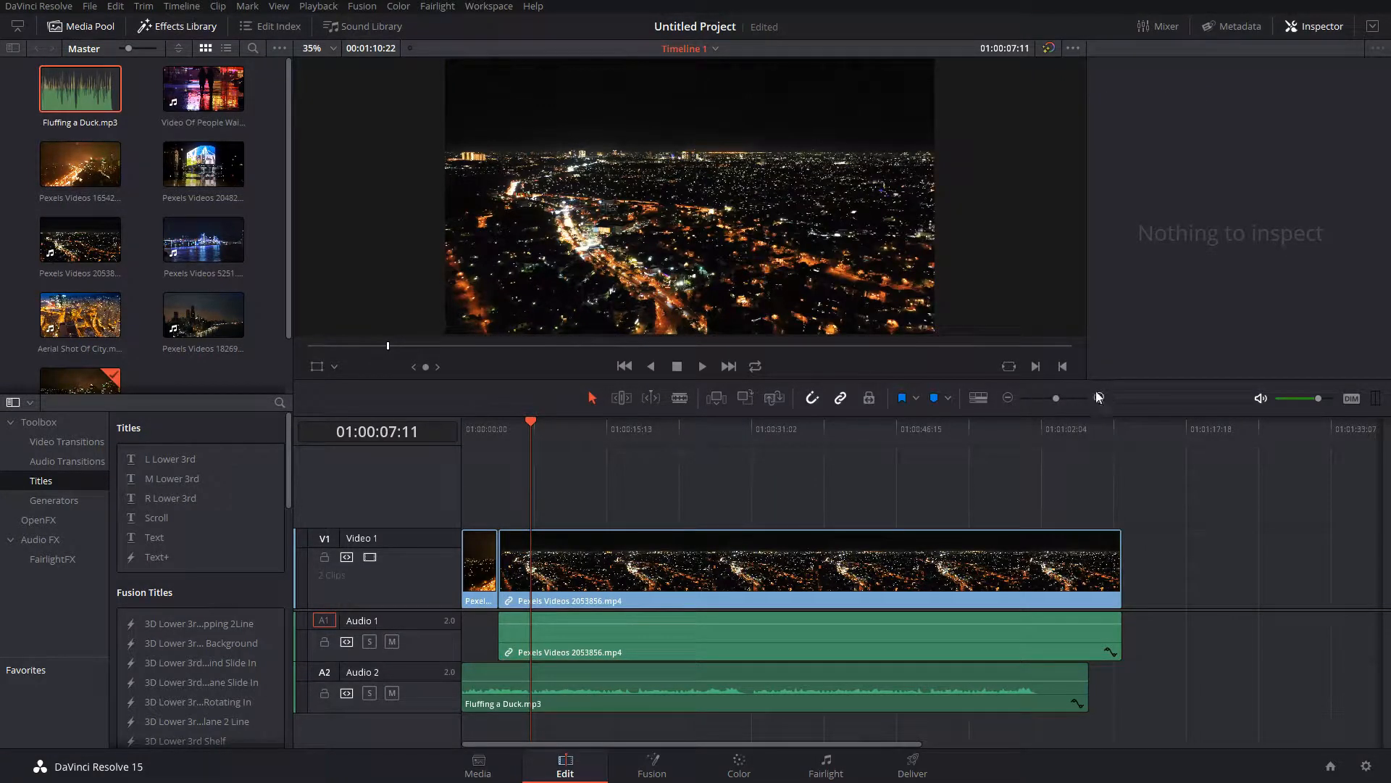
Step: Trim the end of the Pexels Videos 2053856.mp4 clip so it lasts about 4 seconds, ending at 01:00:08:00
{"action": "left_click", "coordinate": [501, 445]}
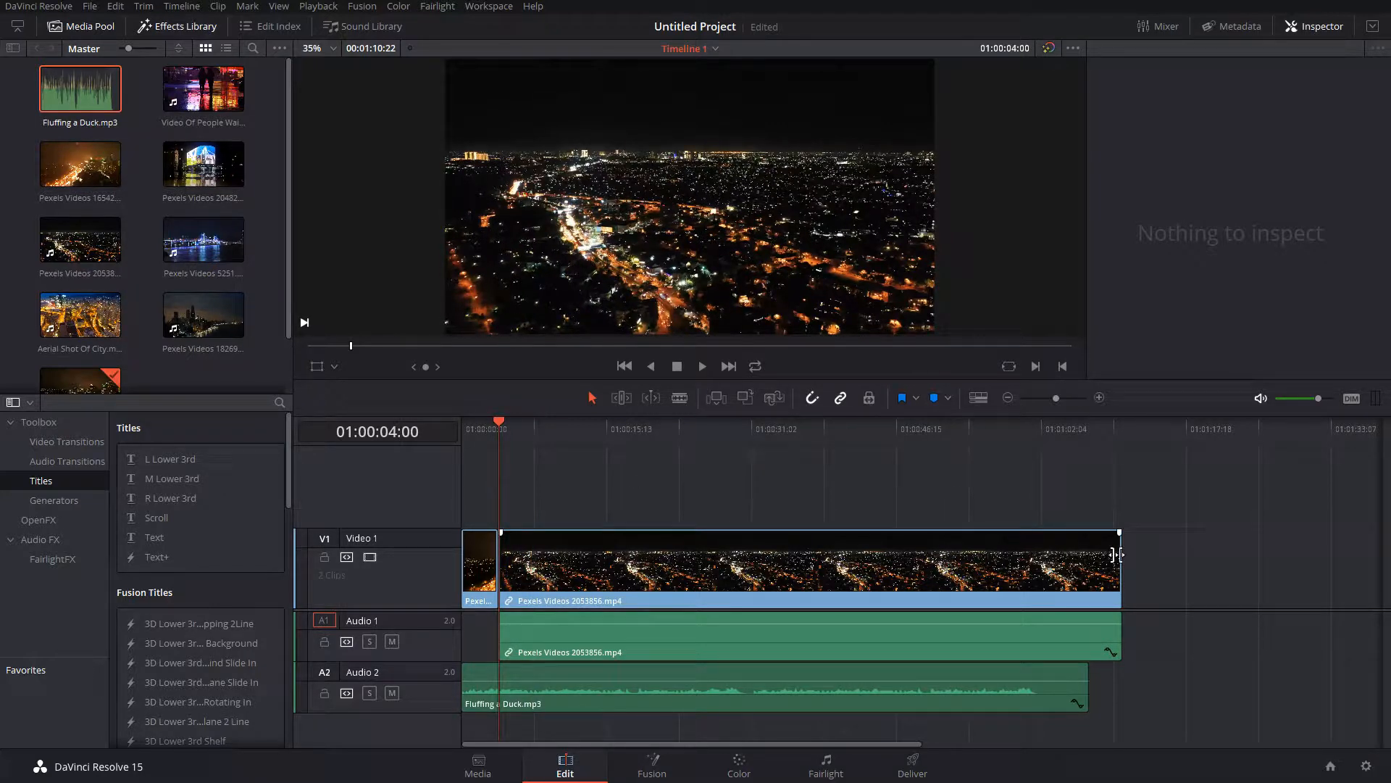
{"action": "left_click_drag", "start_coordinate": [1116, 562], "coordinate": [575, 601]}
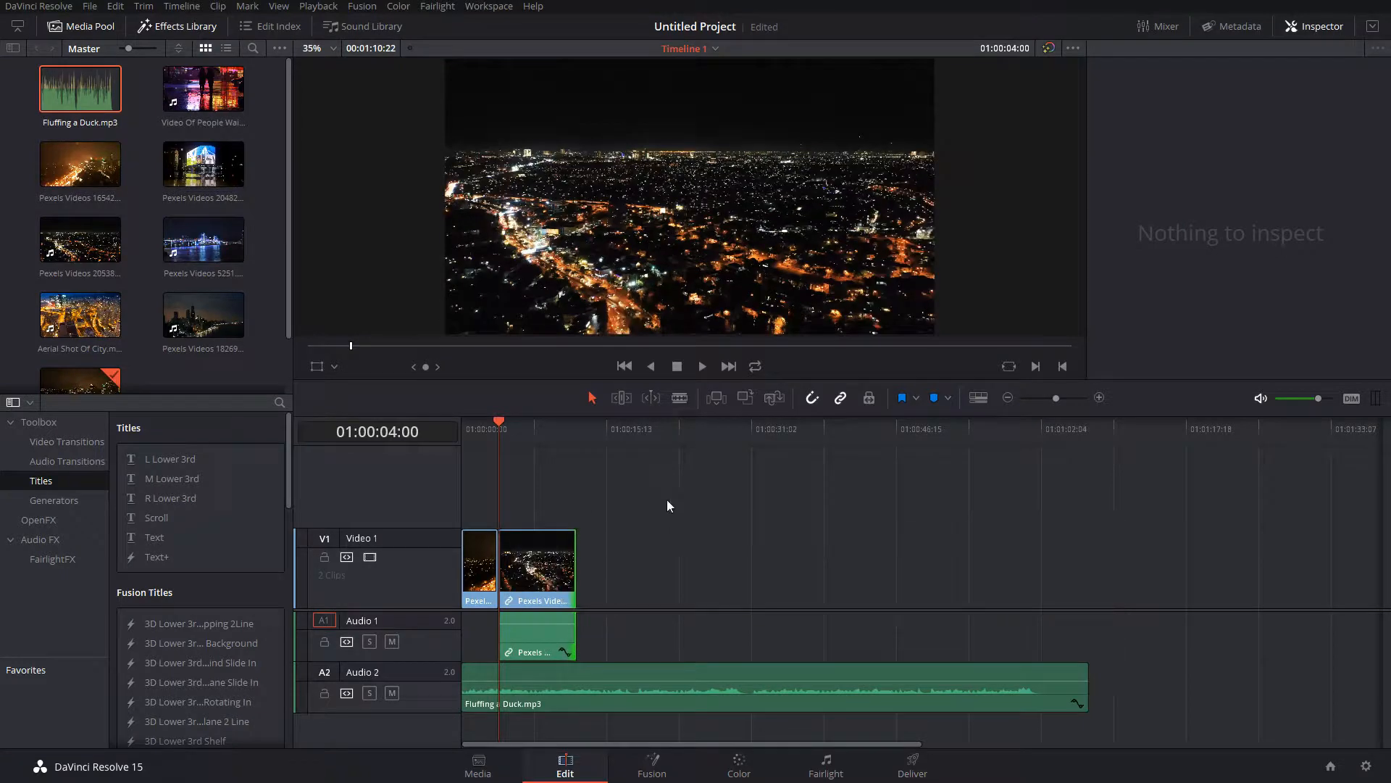
{"action": "left_click", "coordinate": [1098, 398]}
{"action": "left_click", "coordinate": [1098, 398]}
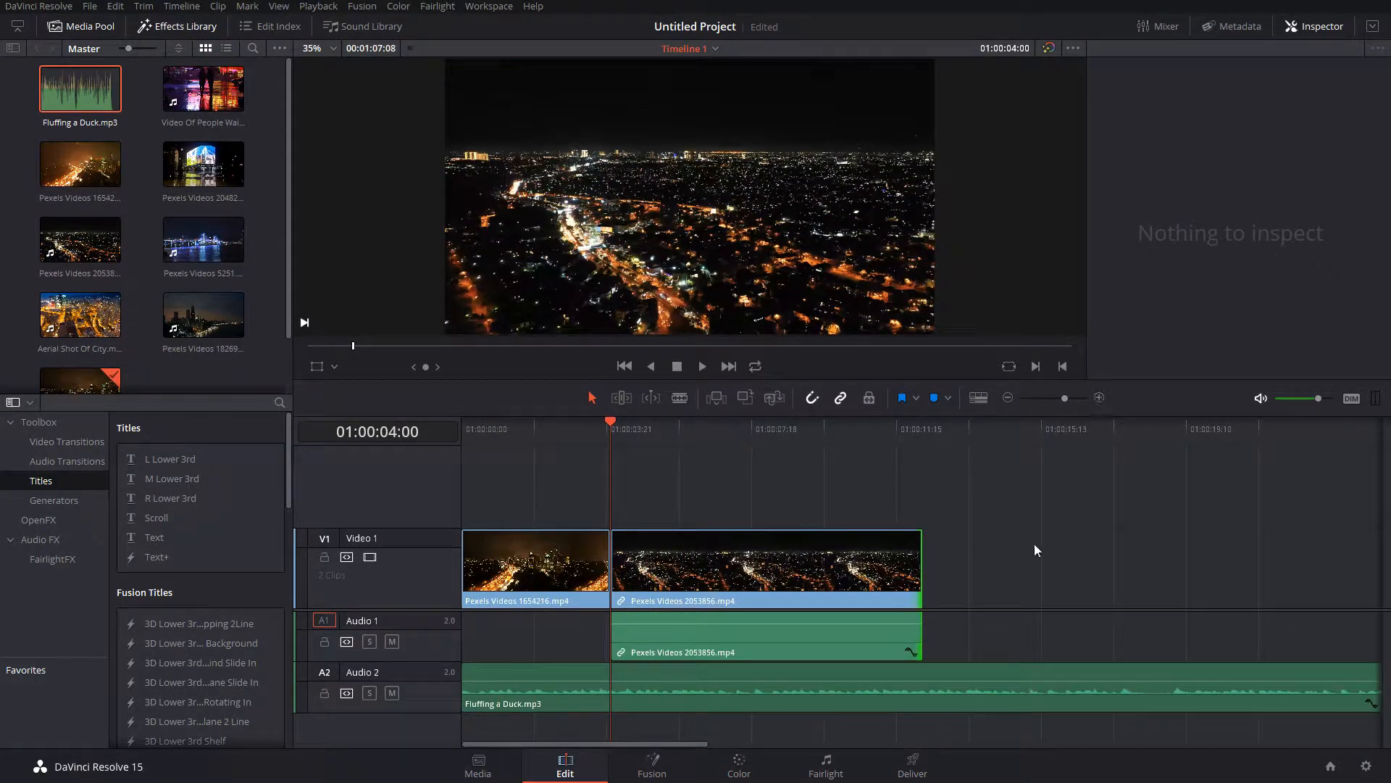
{"action": "left_click_drag", "start_coordinate": [921, 574], "coordinate": [757, 583]}
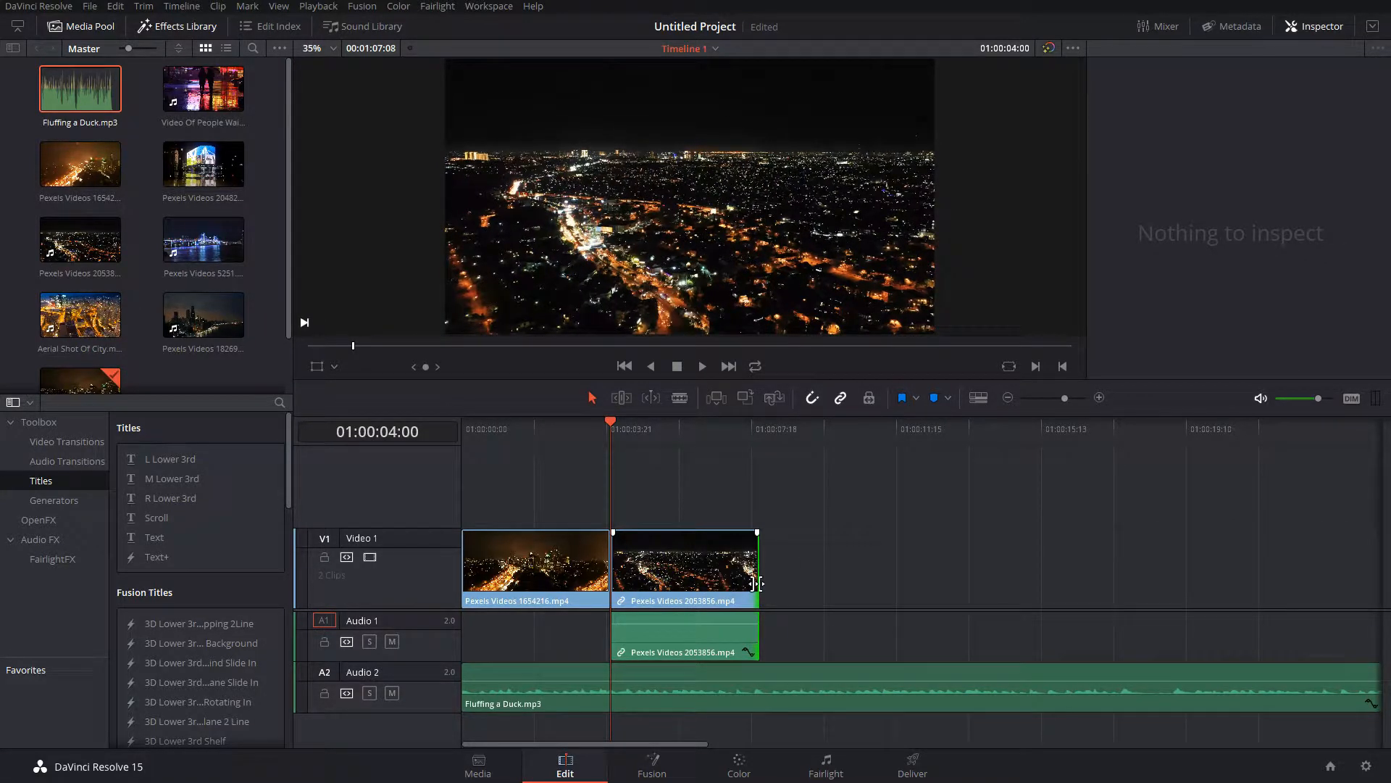
Step: Play back both video clips with the music from the start of the timeline to the end of the second clip
{"action": "left_click", "coordinate": [644, 483]}
{"action": "left_click_drag", "start_coordinate": [537, 432], "coordinate": [465, 440]}
{"action": "key", "text": "space"}
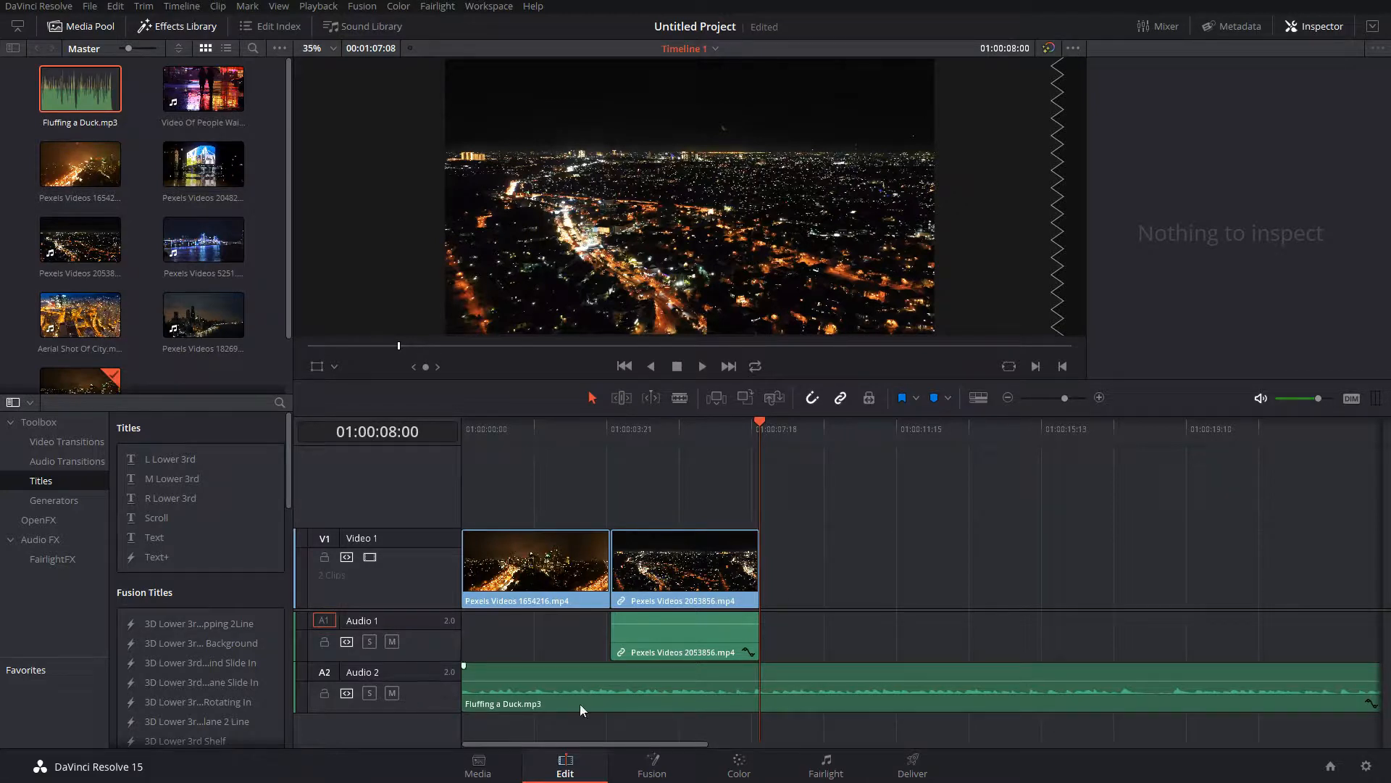
{"action": "left_click", "coordinate": [701, 673]}
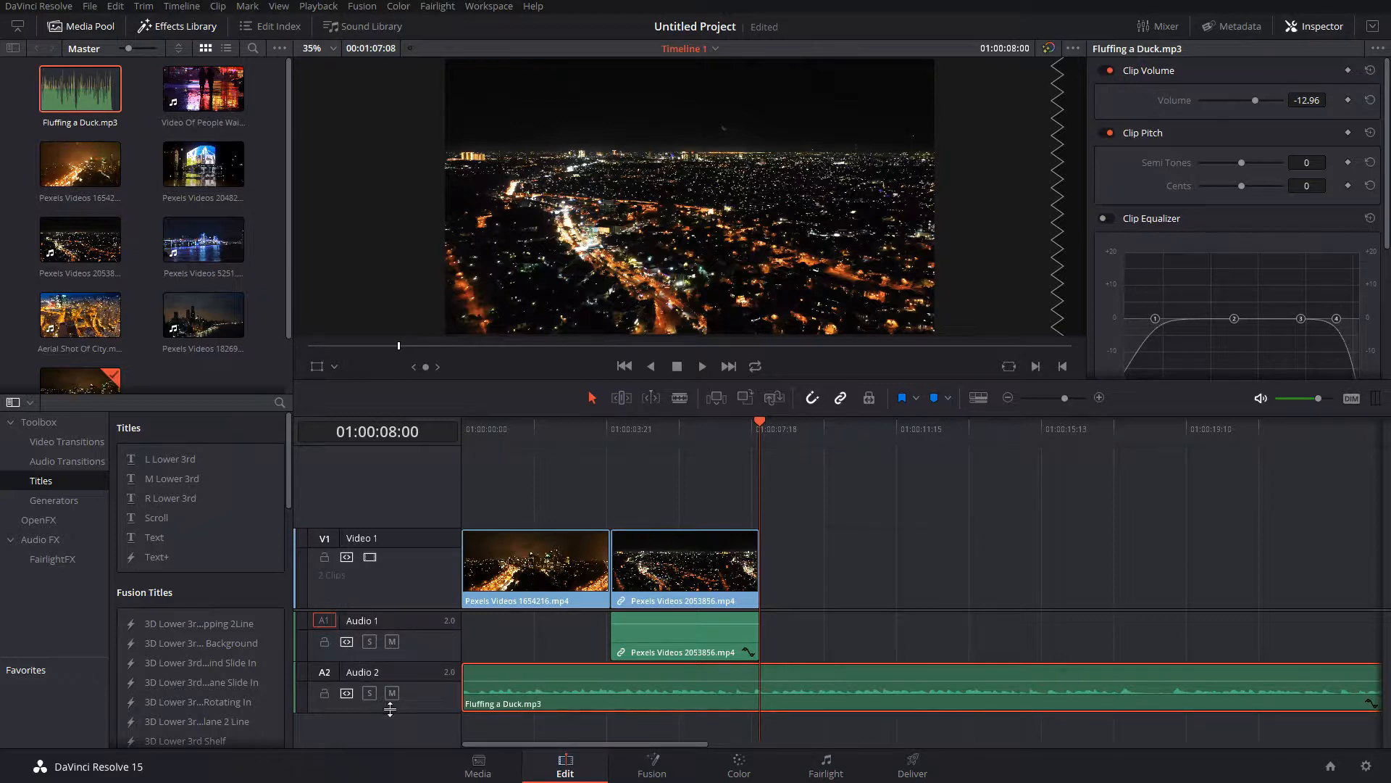
{"action": "left_click", "coordinate": [720, 629]}
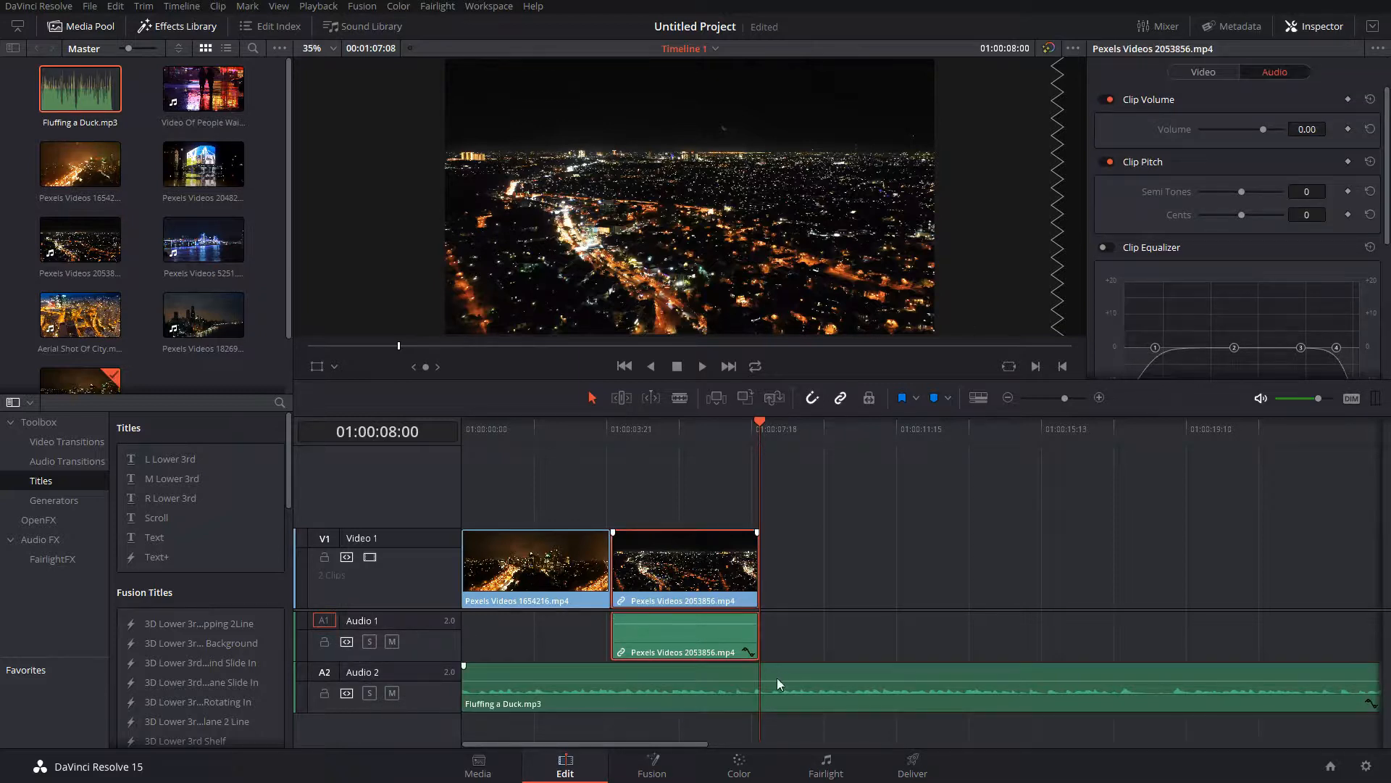
{"action": "left_click", "coordinate": [781, 694]}
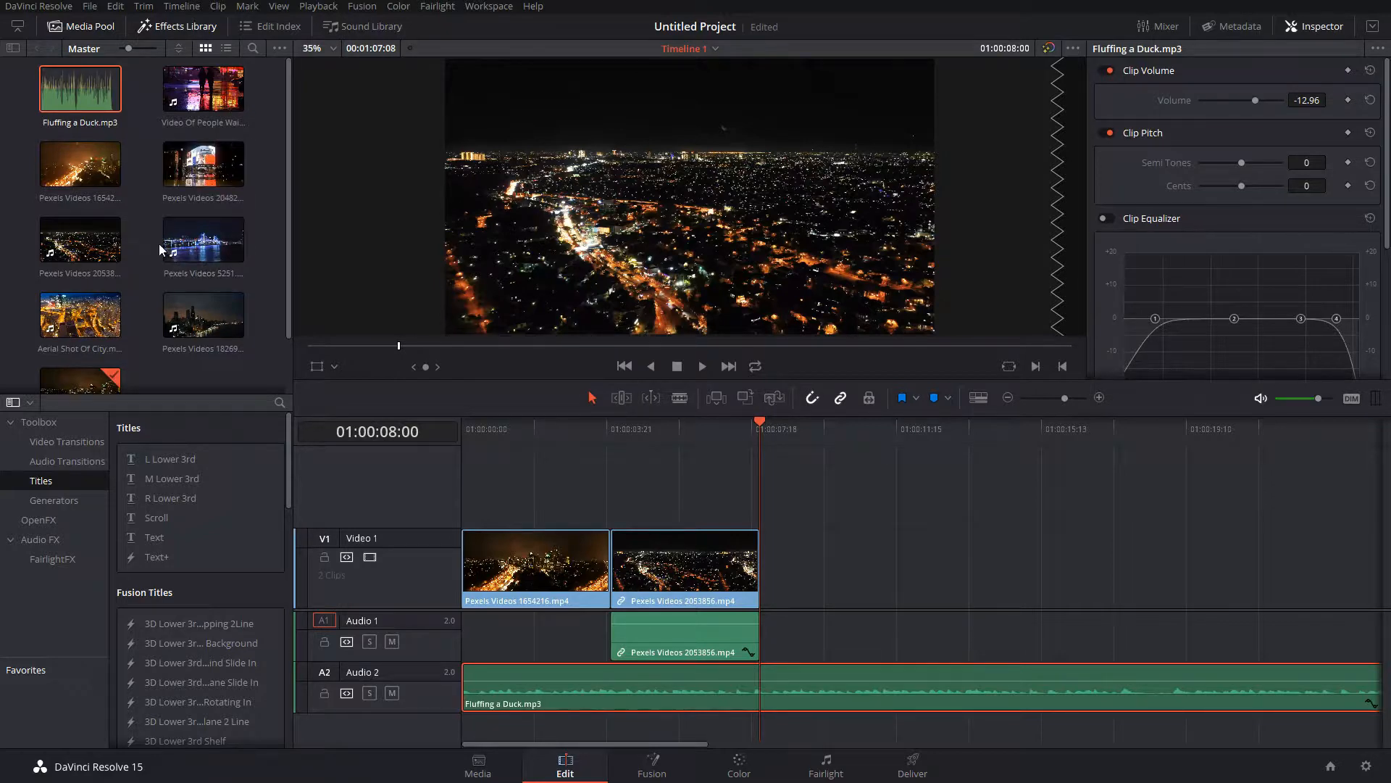
Step: Place the Aerial Shot Of City.mp4 clip directly after the Pexels Videos 2053856.mp4 clip on Video 1
{"action": "scroll", "coordinate": [159, 243], "scroll_direction": "down", "scroll_amount": 1}
{"action": "scroll", "coordinate": [176, 320], "scroll_direction": "up", "scroll_amount": 1}
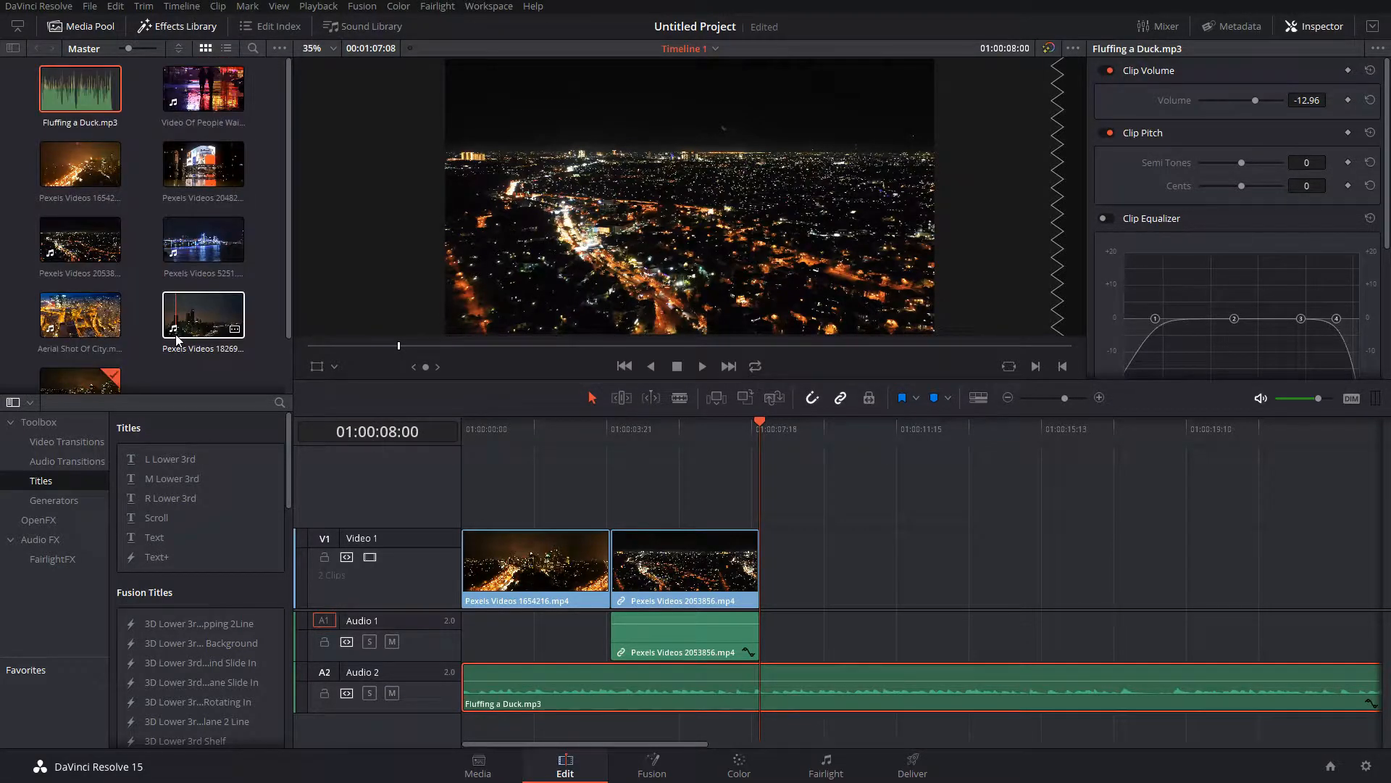
{"action": "left_click_drag", "start_coordinate": [79, 314], "coordinate": [763, 558]}
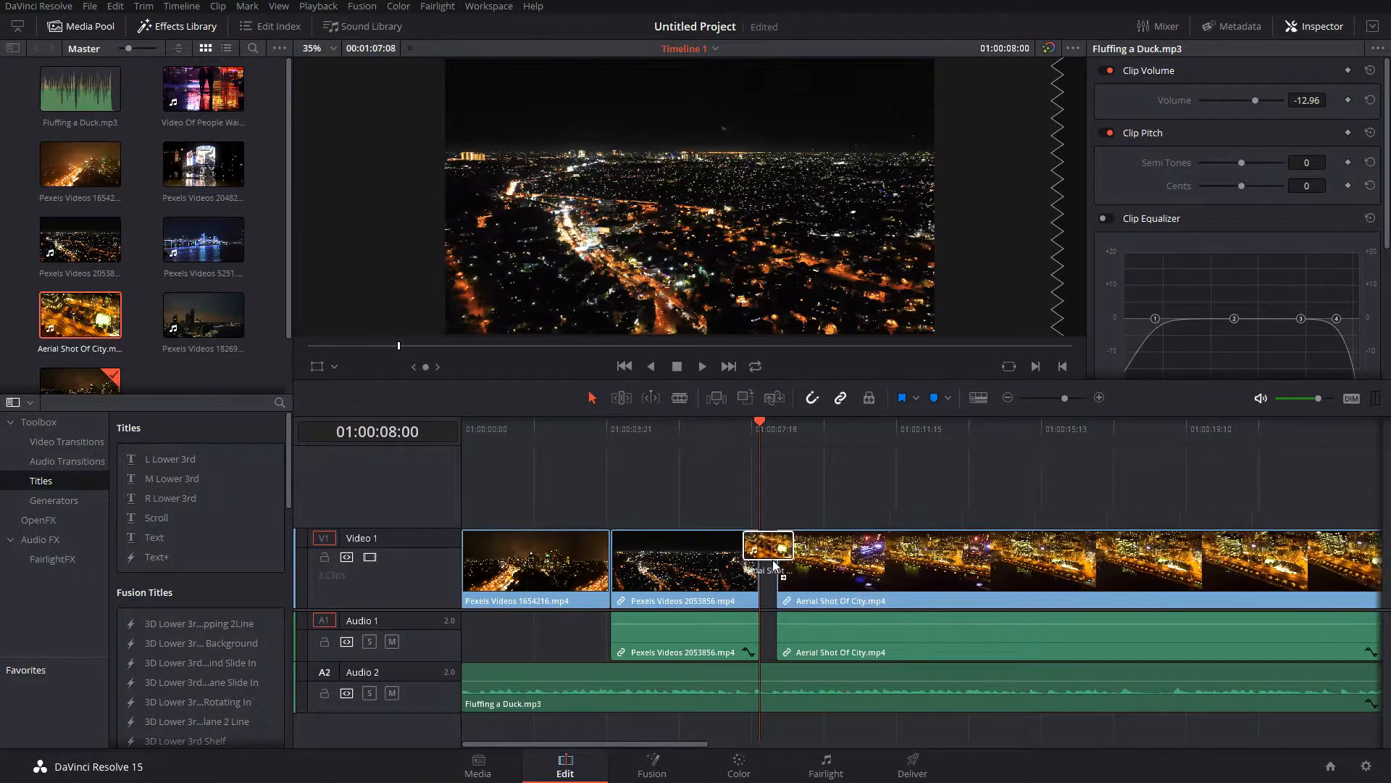
Step: Set the Aerial Shot Of City.mp4 clip's duration to 4 seconds
{"action": "right_click", "coordinate": [757, 558]}
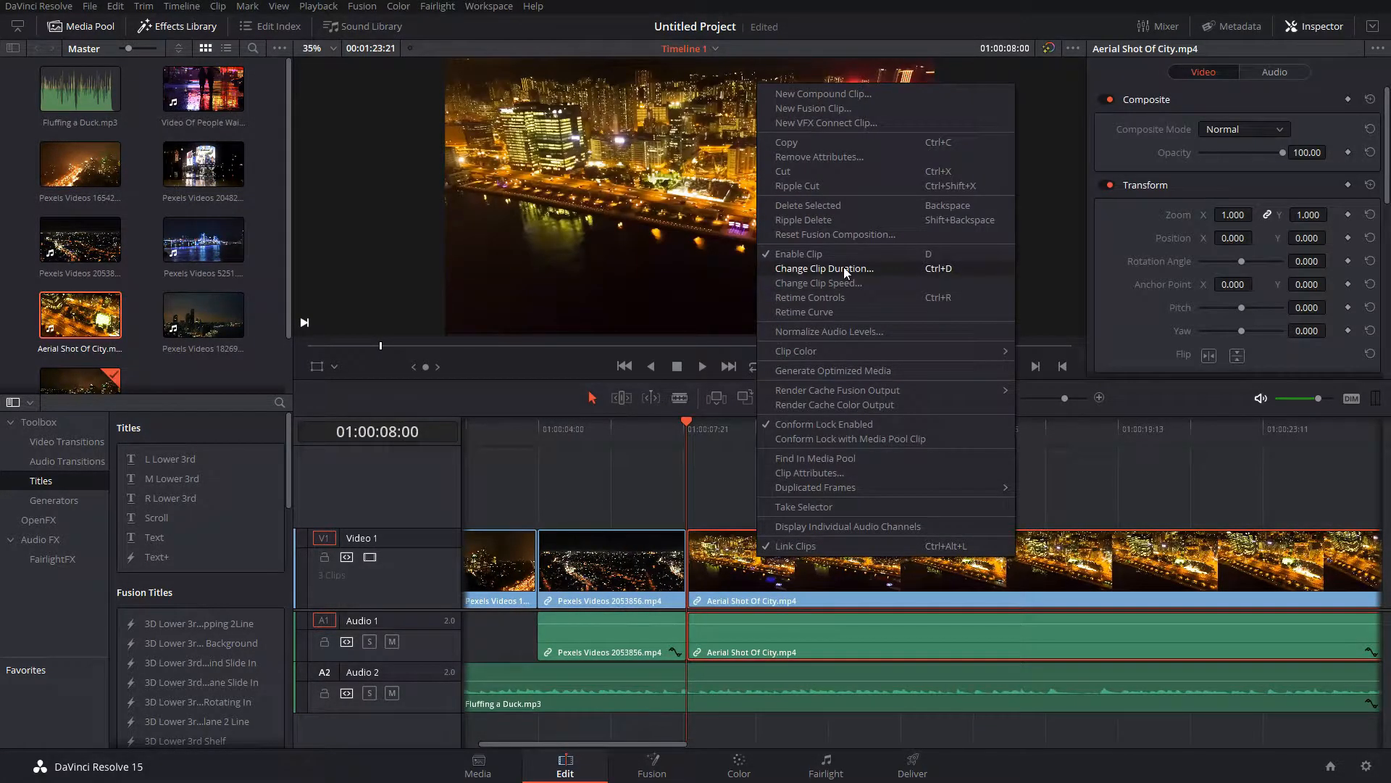
{"action": "left_click", "coordinate": [843, 268]}
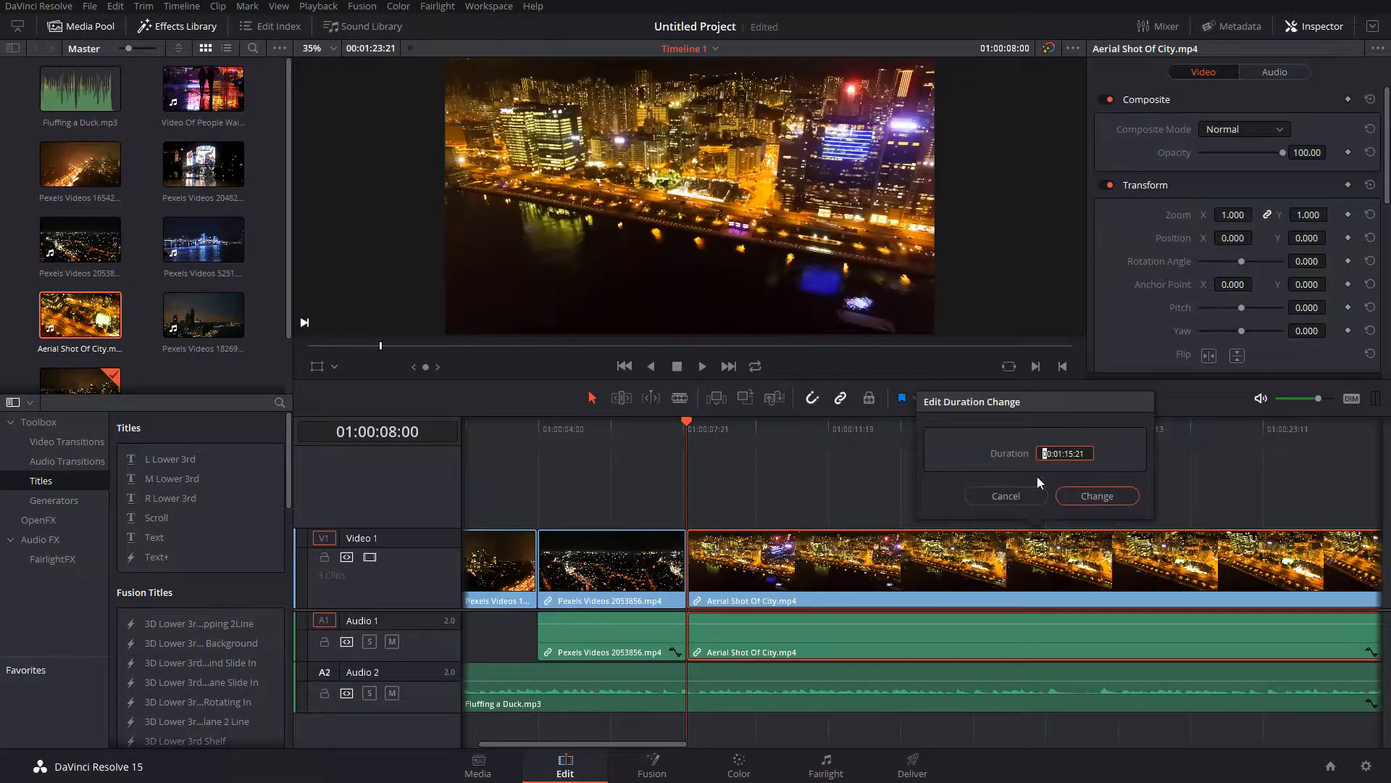
{"action": "left_click", "coordinate": [1079, 494]}
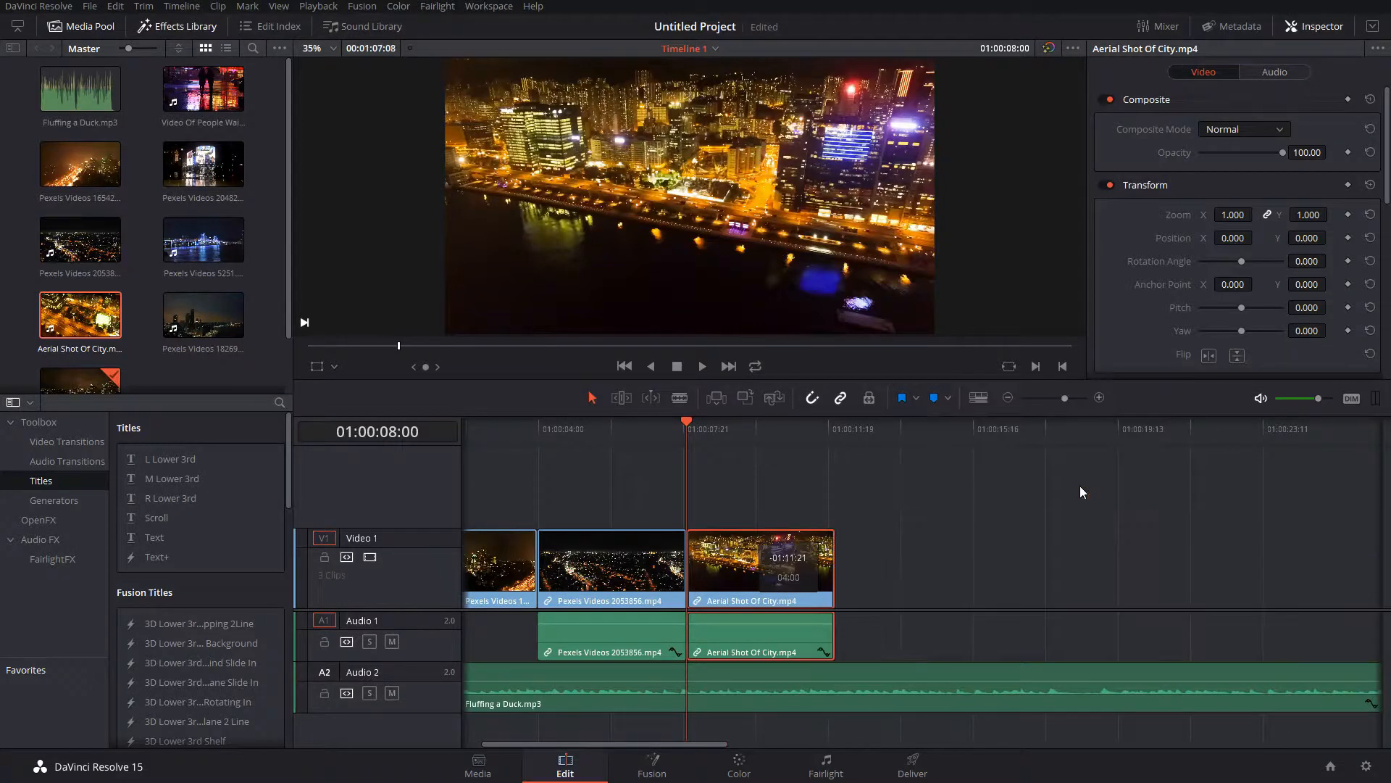
Step: Play back the Aerial Shot Of City.mp4 clip on the timeline from its start to just past its end
{"action": "left_click", "coordinate": [716, 497]}
{"action": "key", "text": "space"}
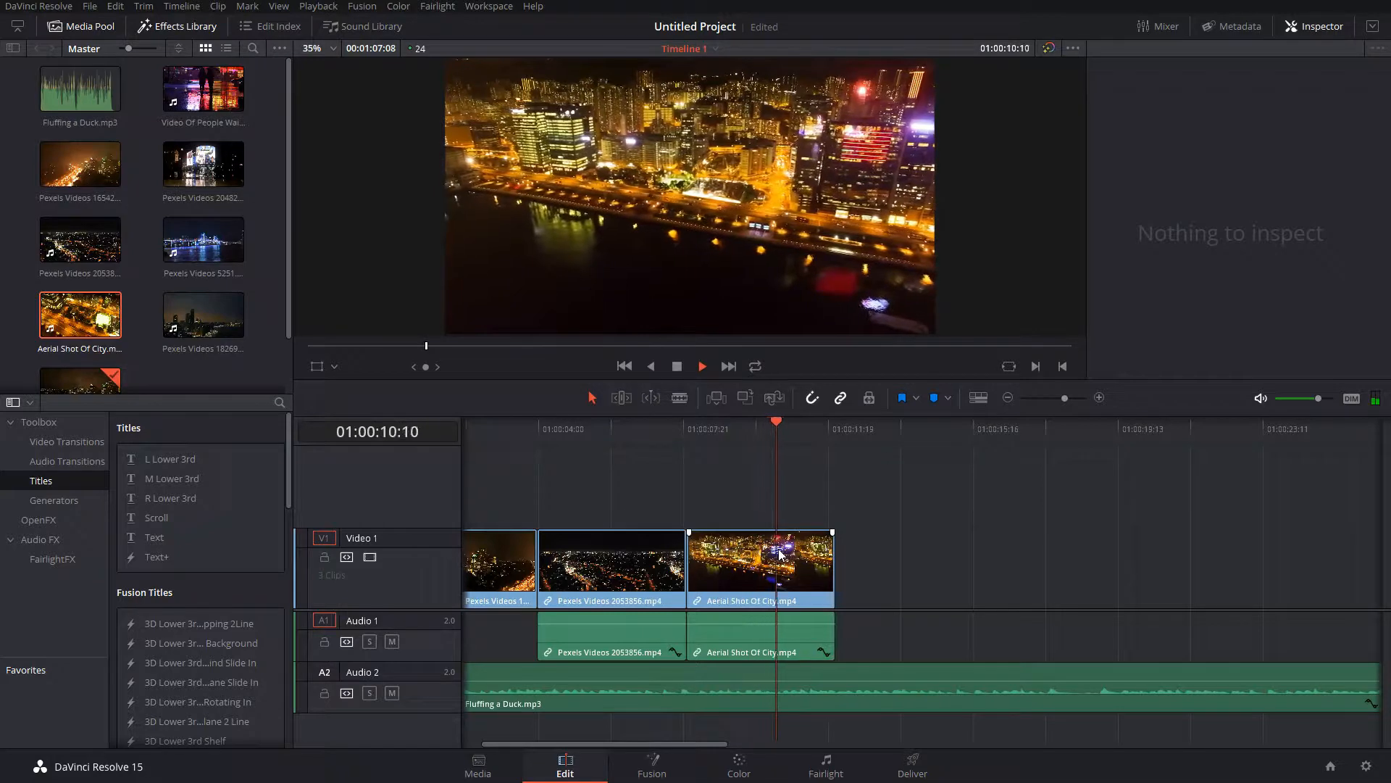
{"action": "key", "text": "space"}
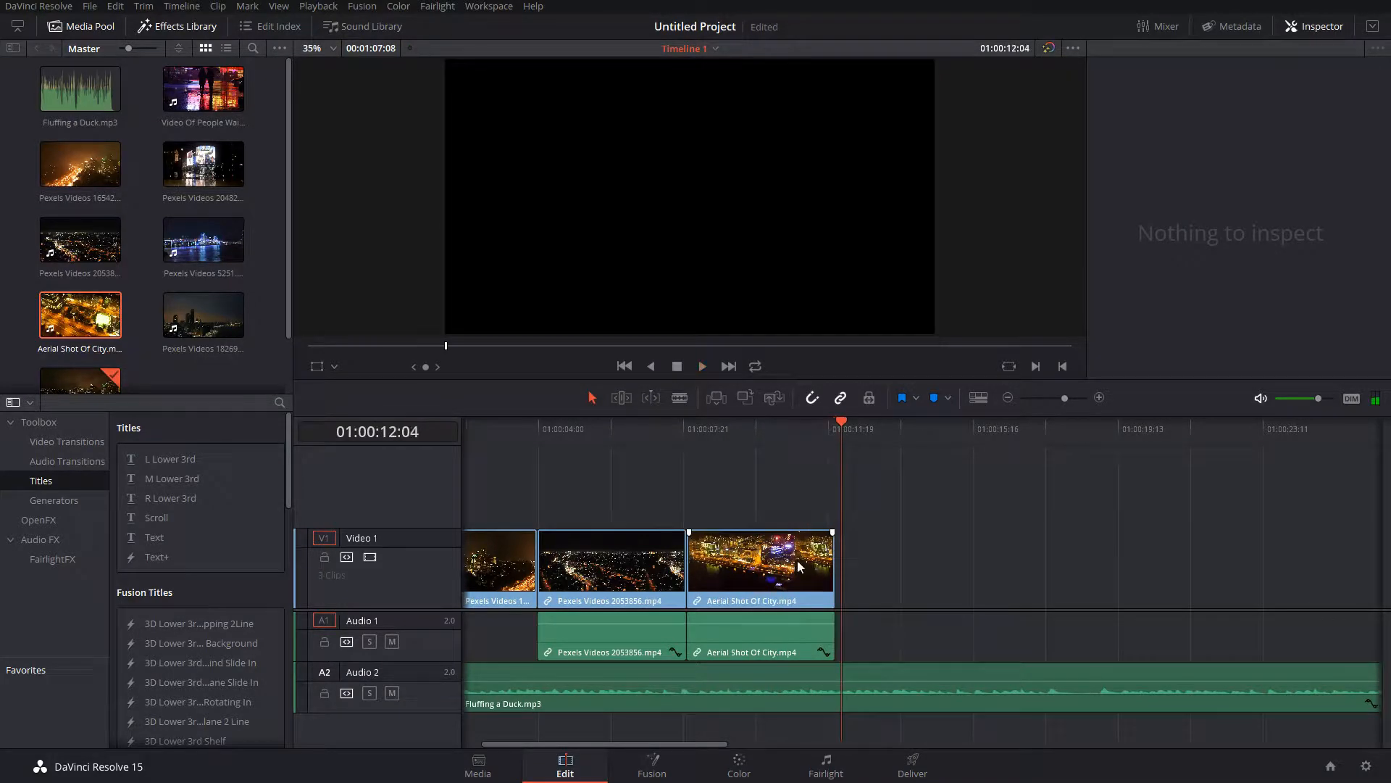
Step: Slip the footage inside the Aerial Shot Of City.mp4 clip to the straight-down view of the streets, keeping its timeline position and duration
{"action": "left_click", "coordinate": [747, 433]}
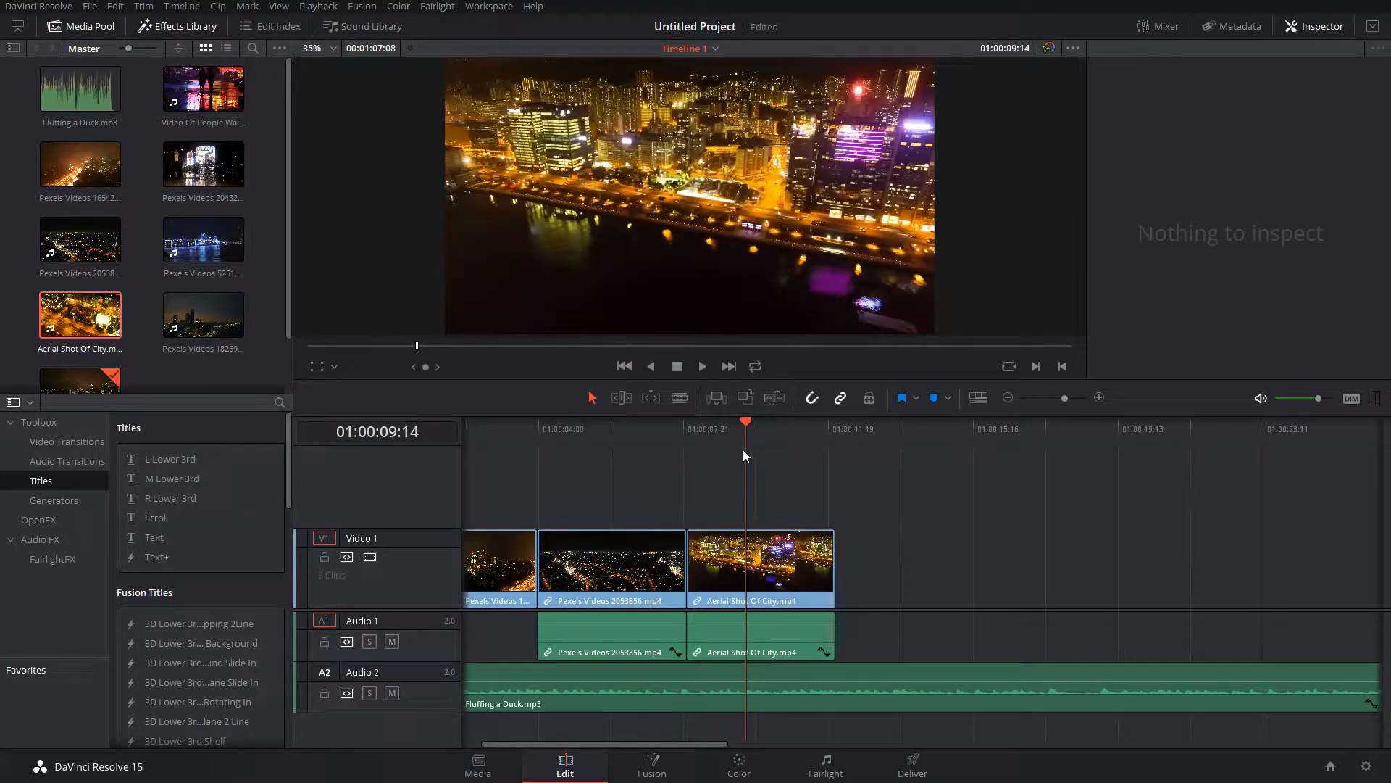
{"action": "left_click", "coordinate": [622, 398]}
{"action": "left_click_drag", "start_coordinate": [786, 572], "coordinate": [3, 596]}
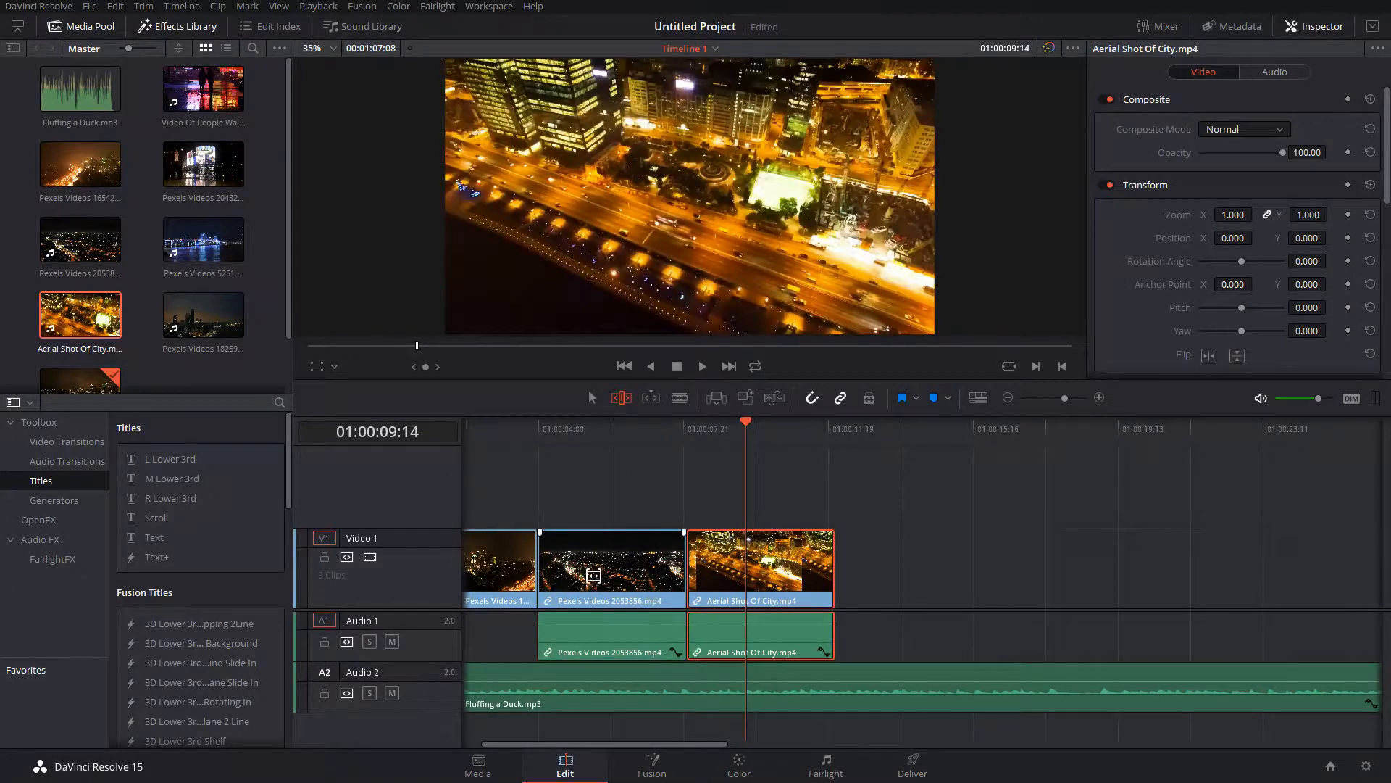
{"action": "left_click_drag", "start_coordinate": [796, 566], "coordinate": [70, 561]}
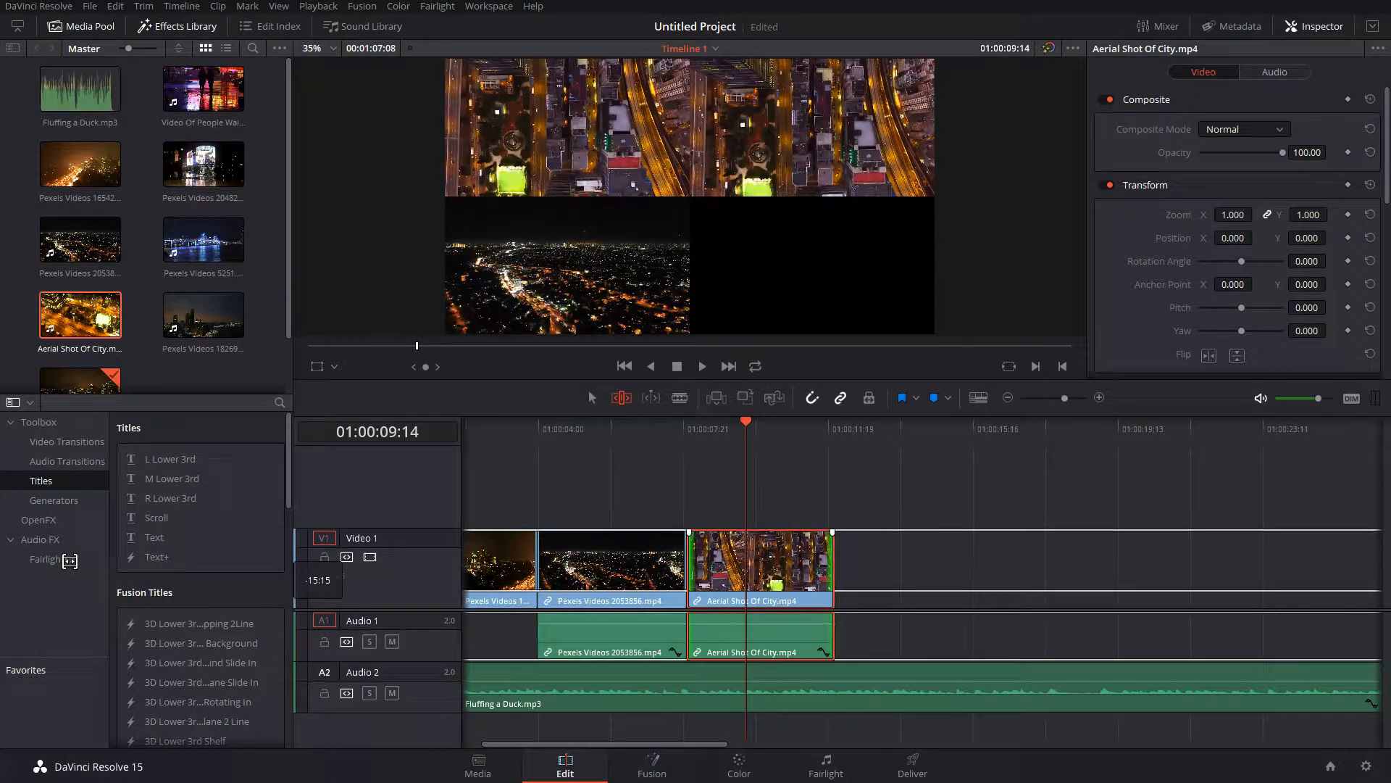
{"action": "left_click_drag", "start_coordinate": [70, 561], "coordinate": [70, 561]}
{"action": "key", "text": "a"}
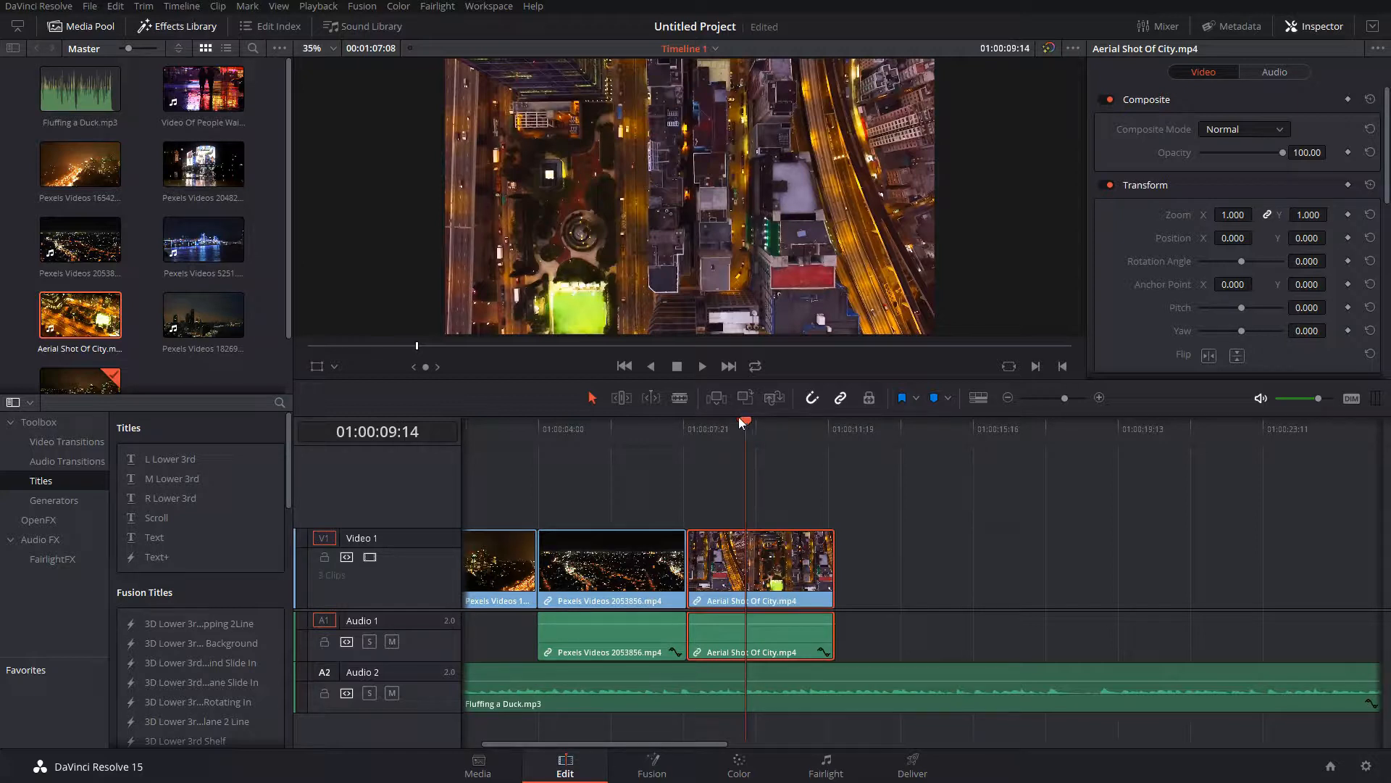
Step: Scrub back through the slipped Aerial Shot Of City.mp4 clip to its start at 01:00:08:00
{"action": "left_click", "coordinate": [883, 484]}
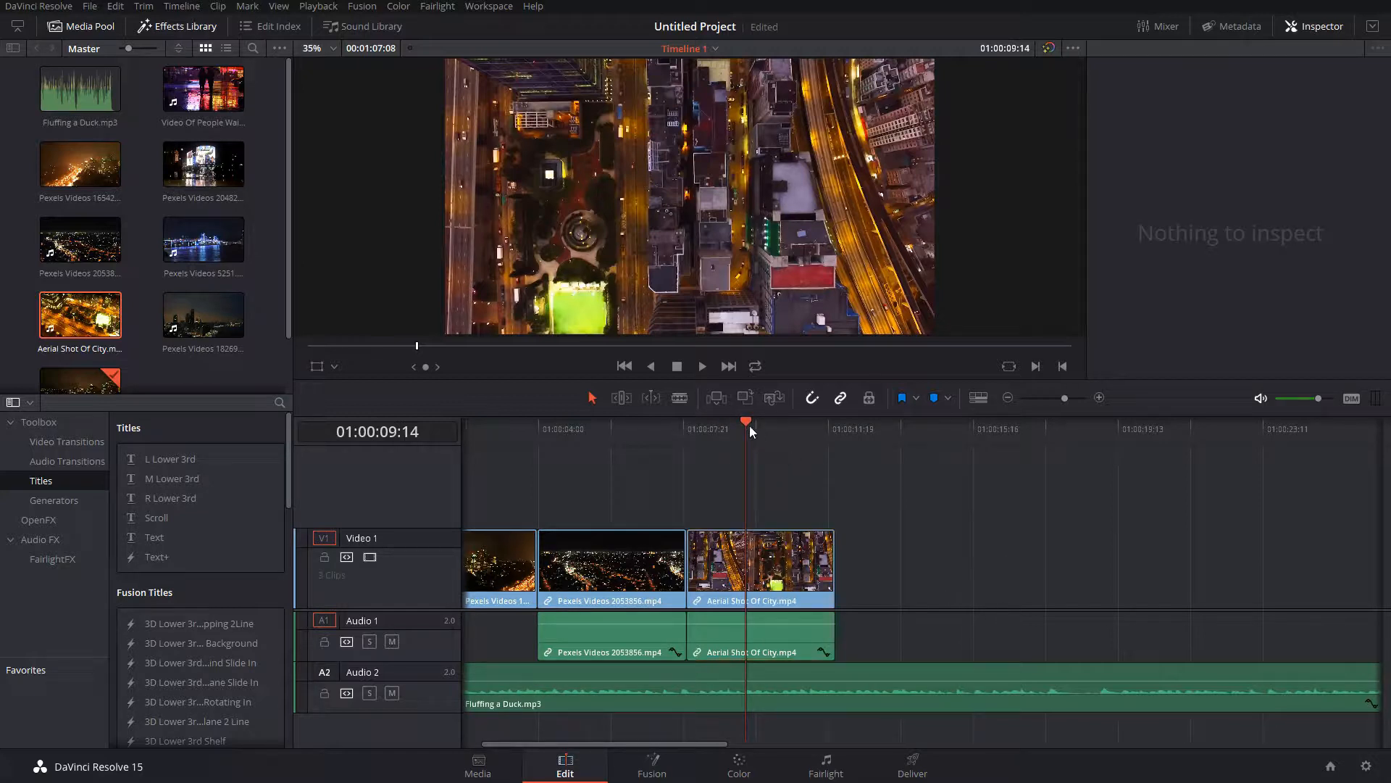
{"action": "left_click_drag", "start_coordinate": [751, 430], "coordinate": [699, 418]}
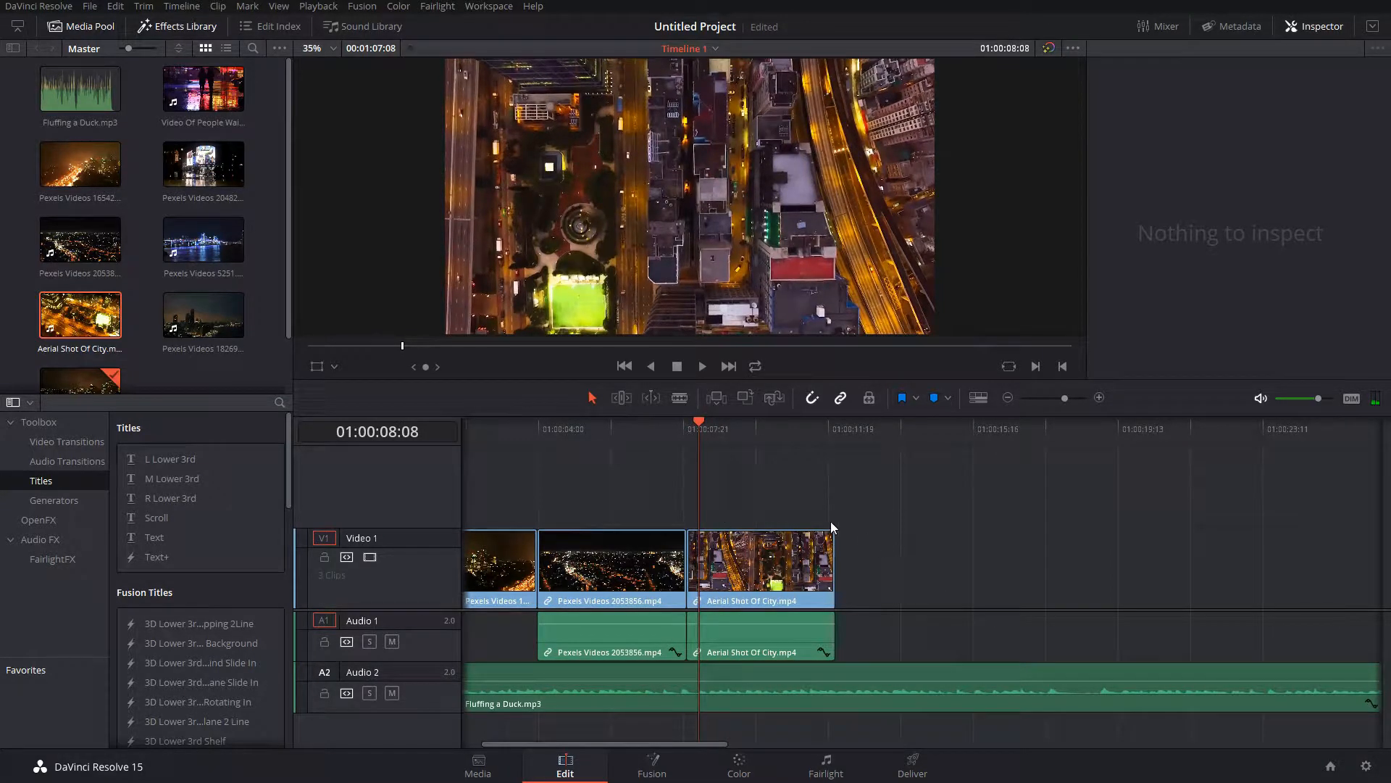
{"action": "left_click", "coordinate": [685, 425]}
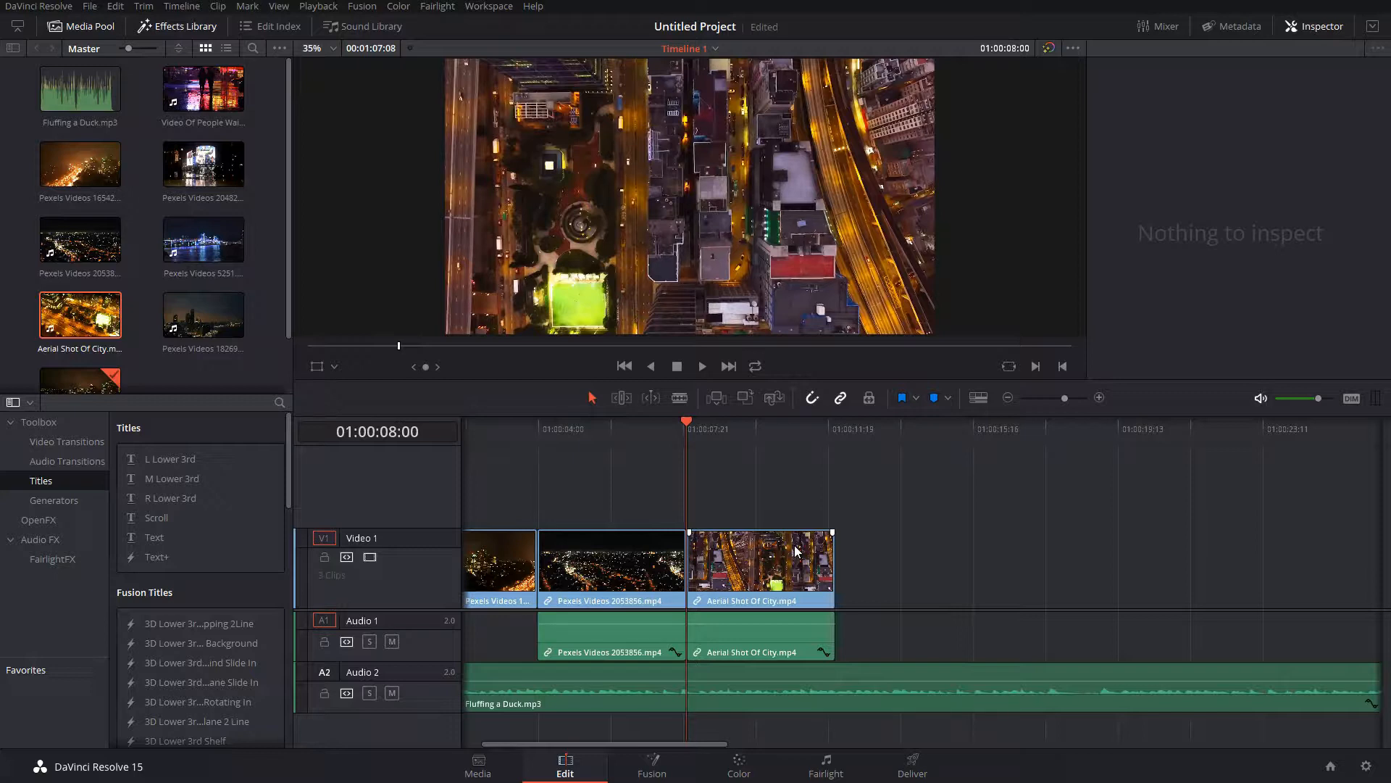
Step: Save the project under the name Tutorial 2
{"action": "key", "text": "ctrl+s"}
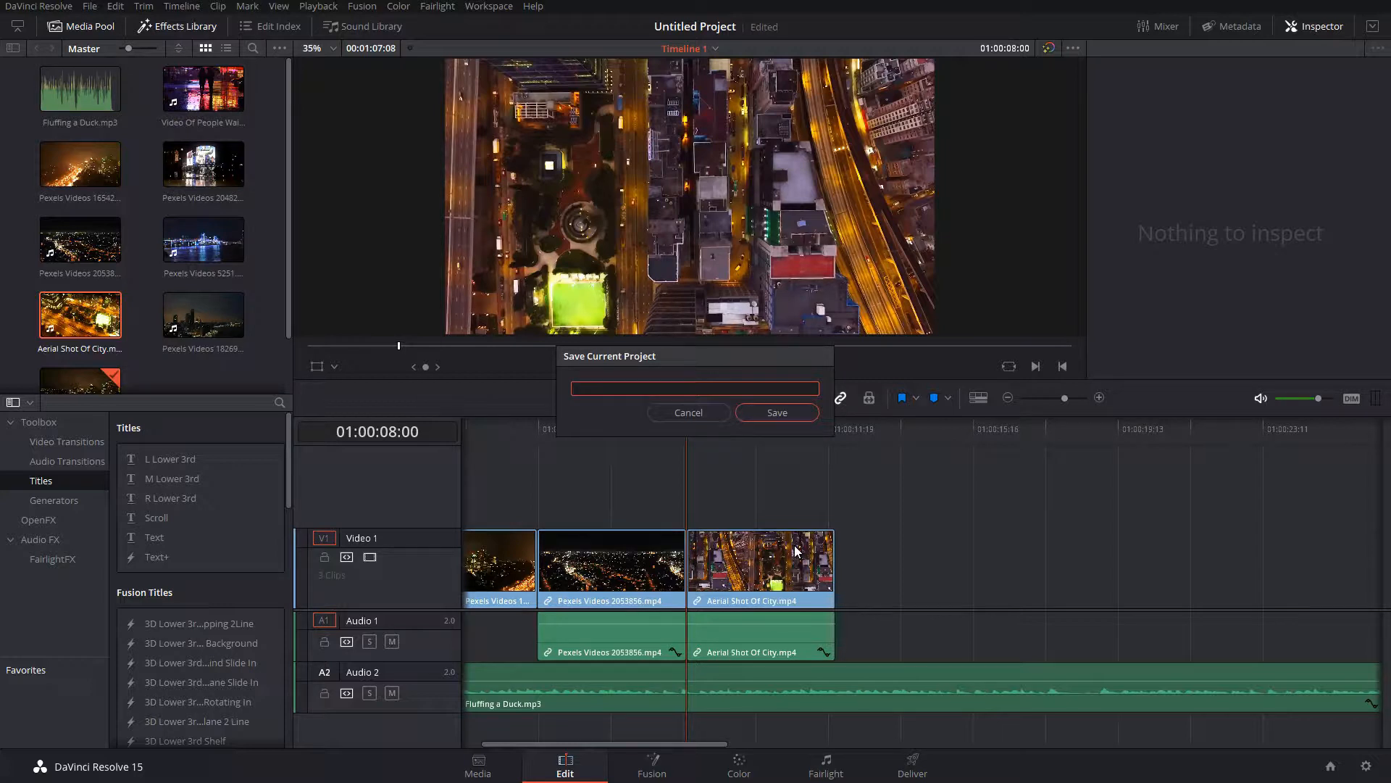
{"action": "type", "text": "Tutorial 2"}
{"action": "left_click", "coordinate": [802, 415]}
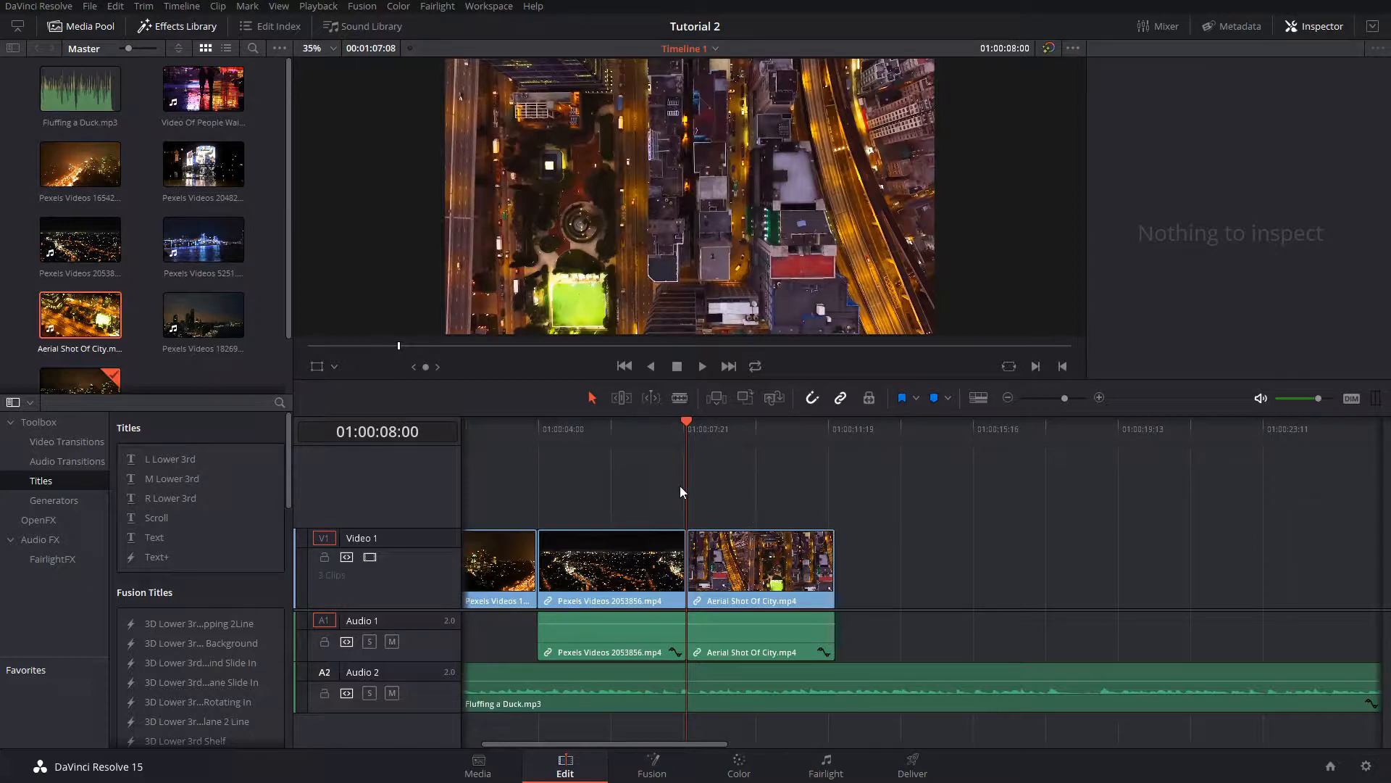
Step: Place Pexels Videos 1826945.mp4 directly after the Aerial Shot Of City.mp4 clip on Video 1 and set its duration to 4 seconds
{"action": "key", "text": "space"}
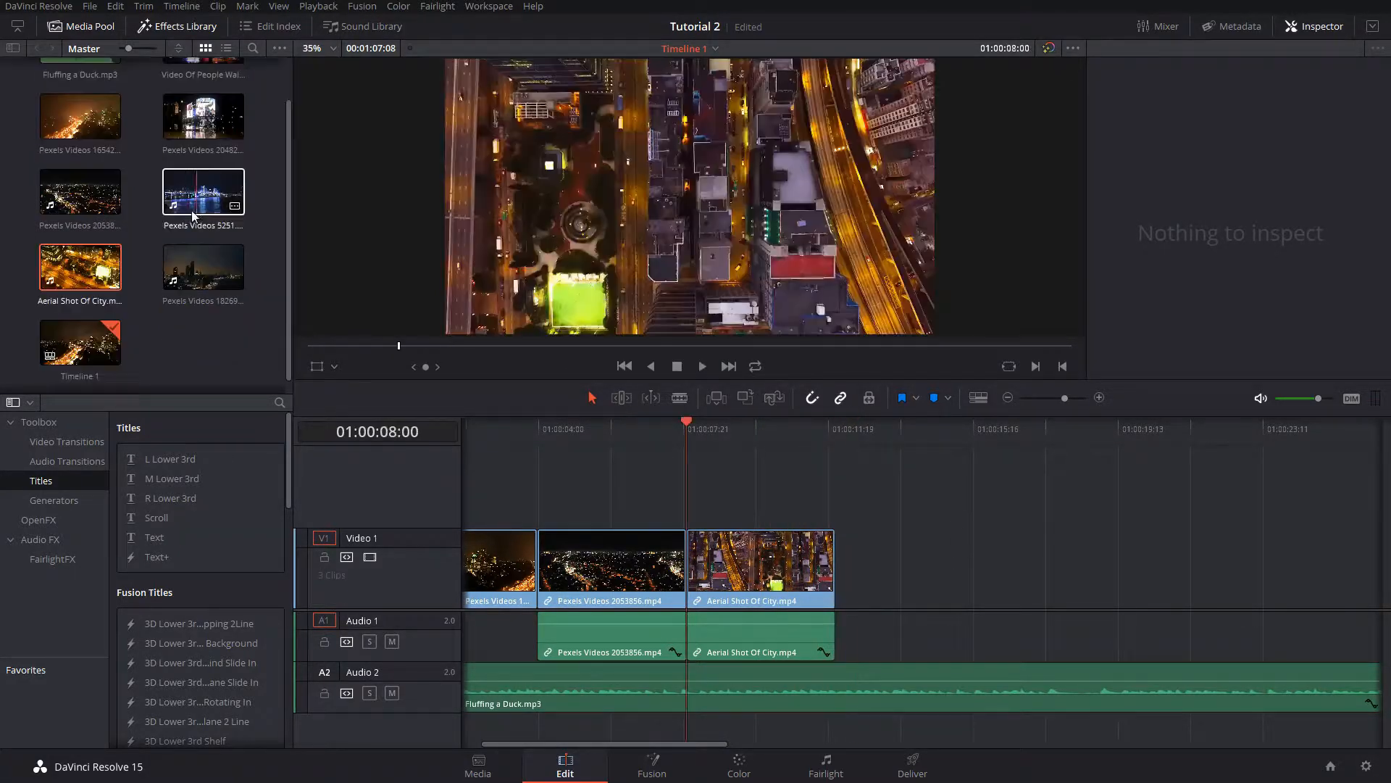
{"action": "scroll", "coordinate": [191, 217], "scroll_direction": "up", "scroll_amount": 1}
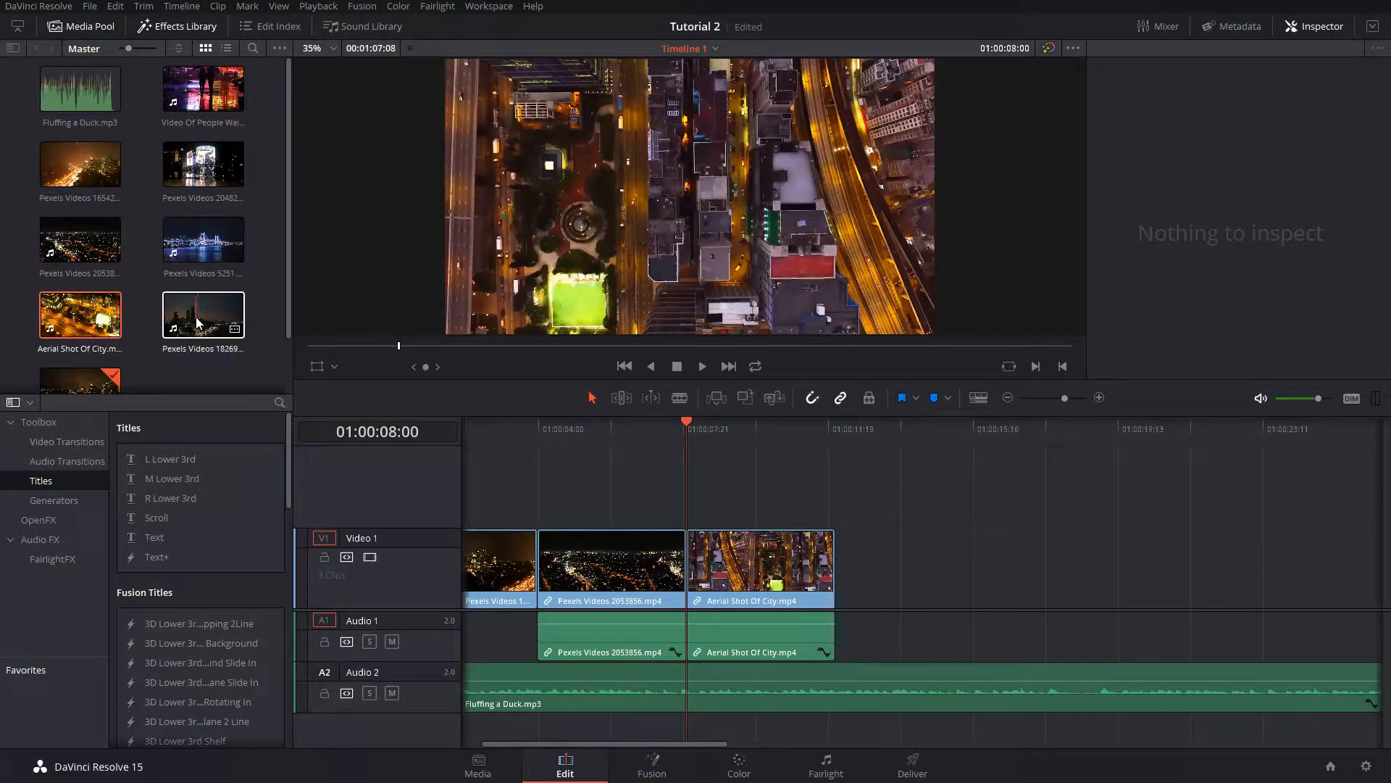
{"action": "left_click_drag", "start_coordinate": [203, 319], "coordinate": [850, 571]}
{"action": "right_click", "coordinate": [924, 580]}
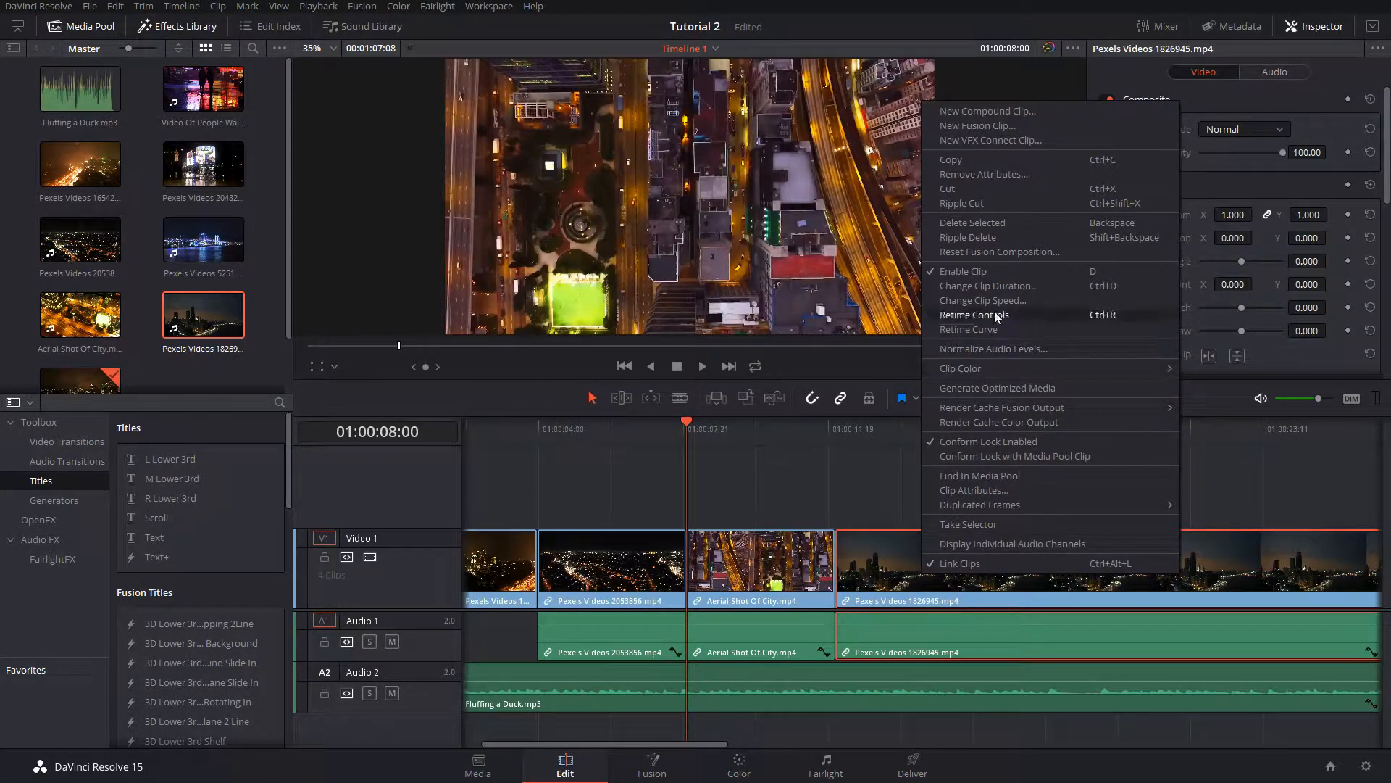
{"action": "left_click", "coordinate": [987, 286]}
{"action": "type", "text": "0400"}
{"action": "key", "text": "Return"}
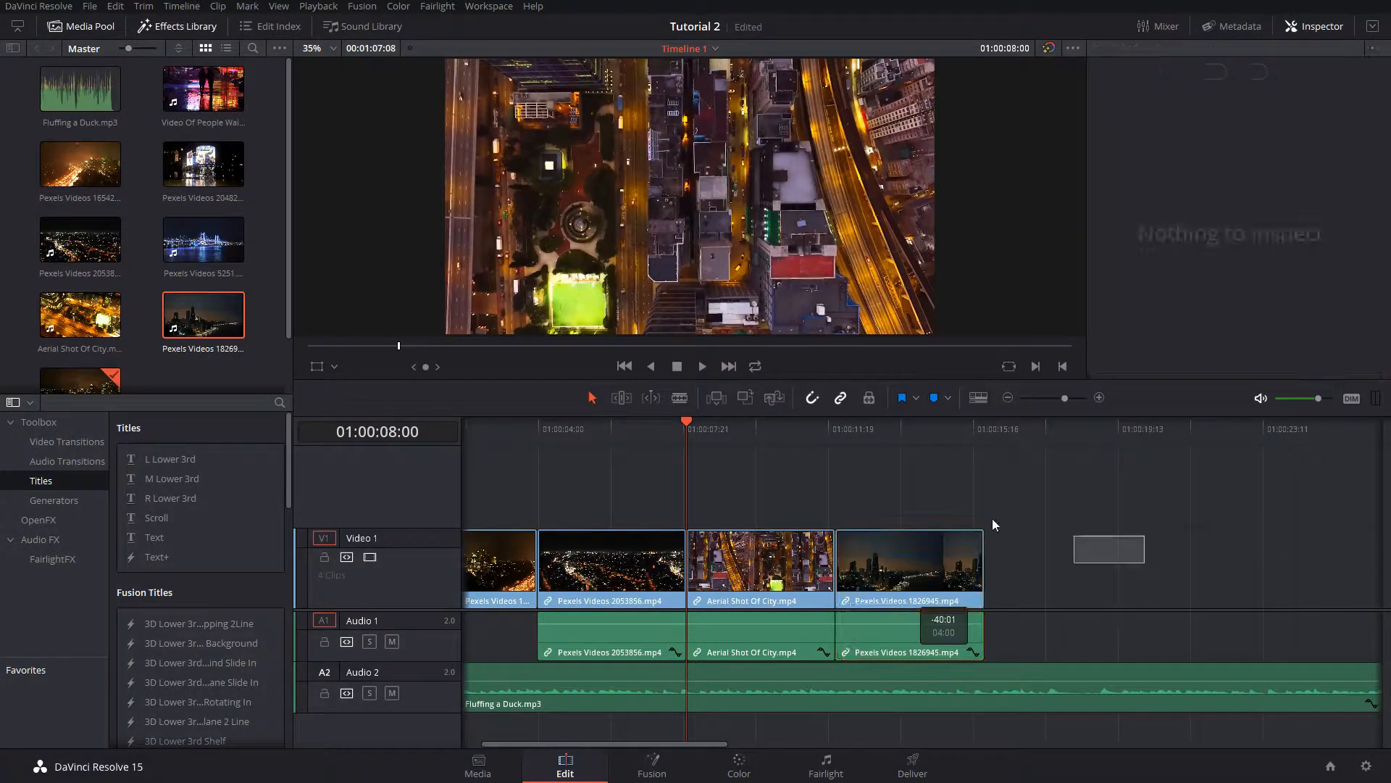
Step: Add Pexels Videos 5251.mp4 directly after Pexels Videos 1826945.mp4 on Video 1 and set its duration to 4 seconds
{"action": "left_click_drag", "start_coordinate": [188, 248], "coordinate": [987, 600]}
{"action": "right_click", "coordinate": [1063, 554]}
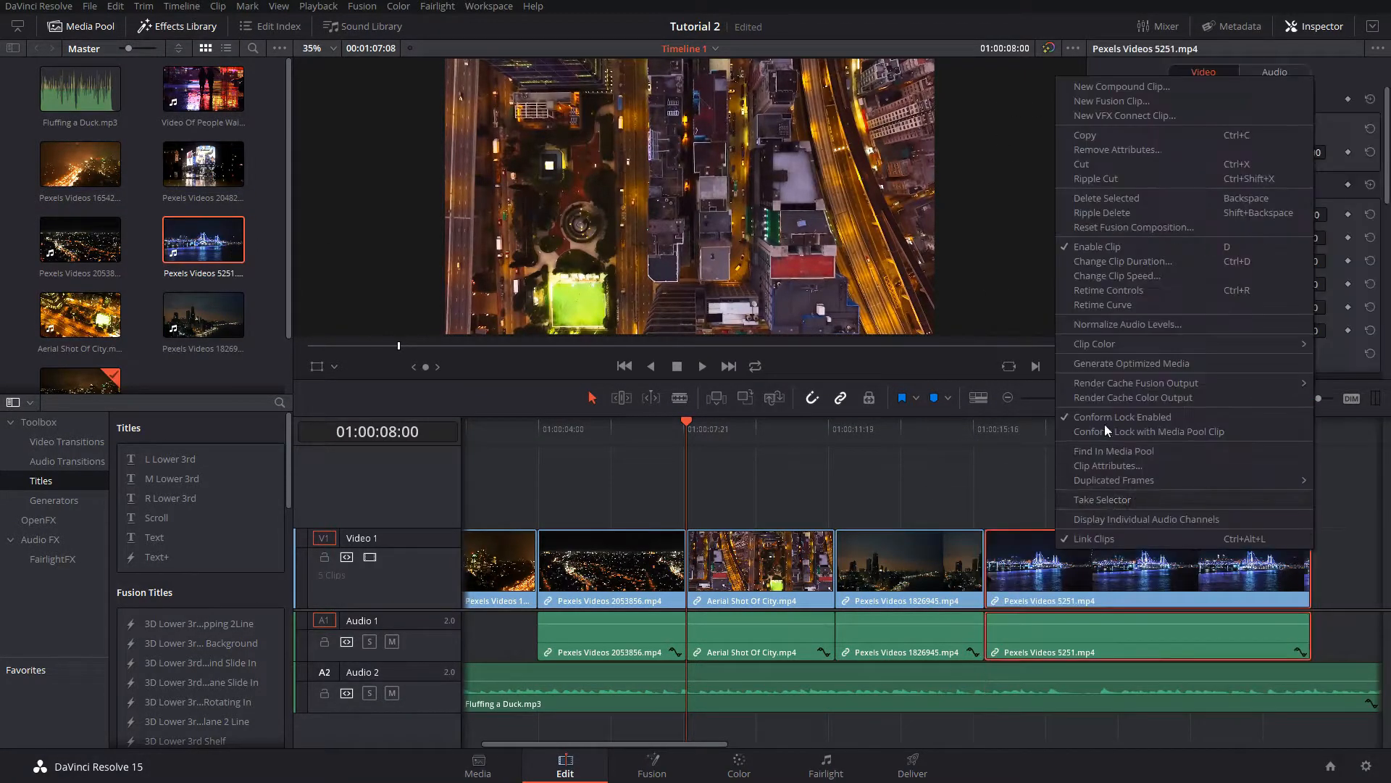
{"action": "left_click", "coordinate": [1127, 277]}
{"action": "type", "text": "0400"}
{"action": "key", "text": "Return"}
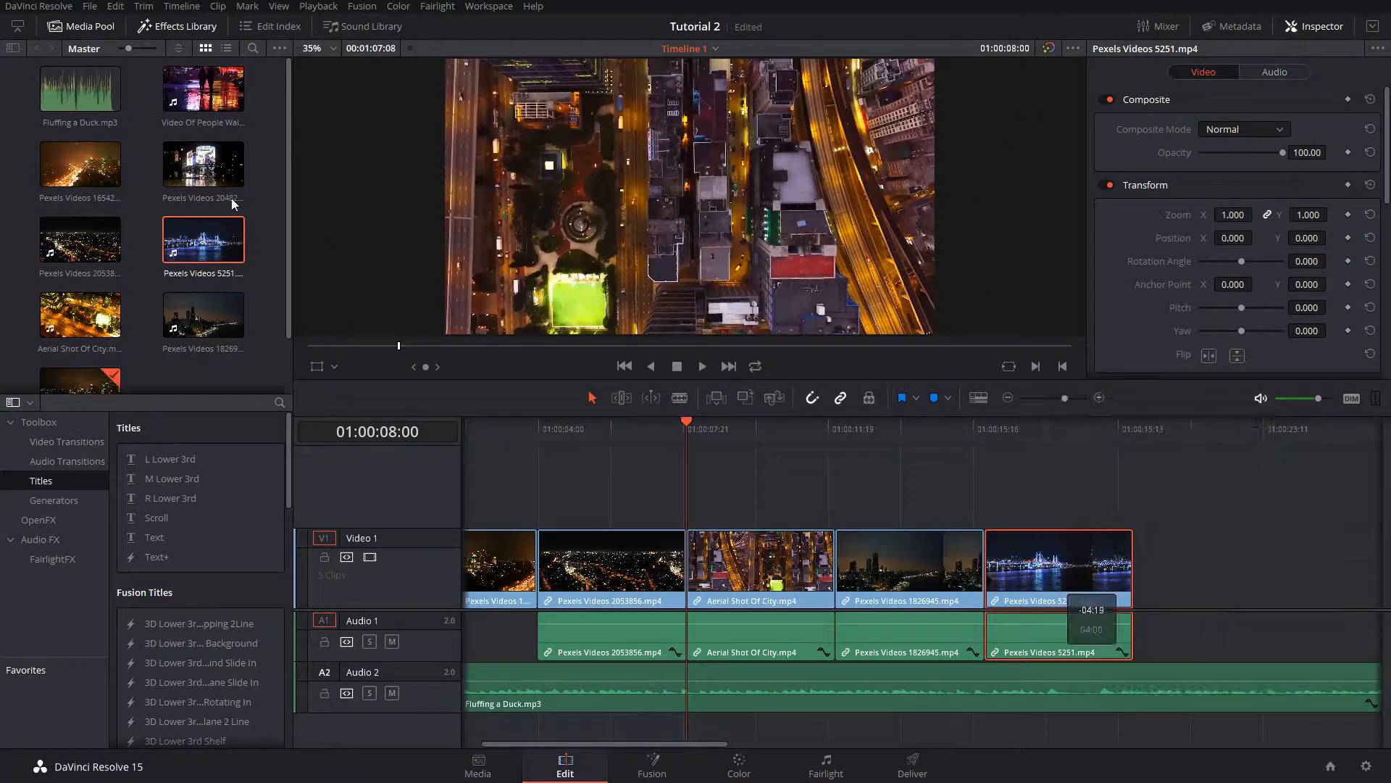
Step: Add Video Of People Waiting For A Taxi On A Rainy Night.mp4 after Pexels Videos 5251.mp4 and set its duration to 4 seconds
{"action": "left_click_drag", "start_coordinate": [203, 89], "coordinate": [1145, 610]}
{"action": "right_click", "coordinate": [1144, 609]}
{"action": "left_click", "coordinate": [1225, 274]}
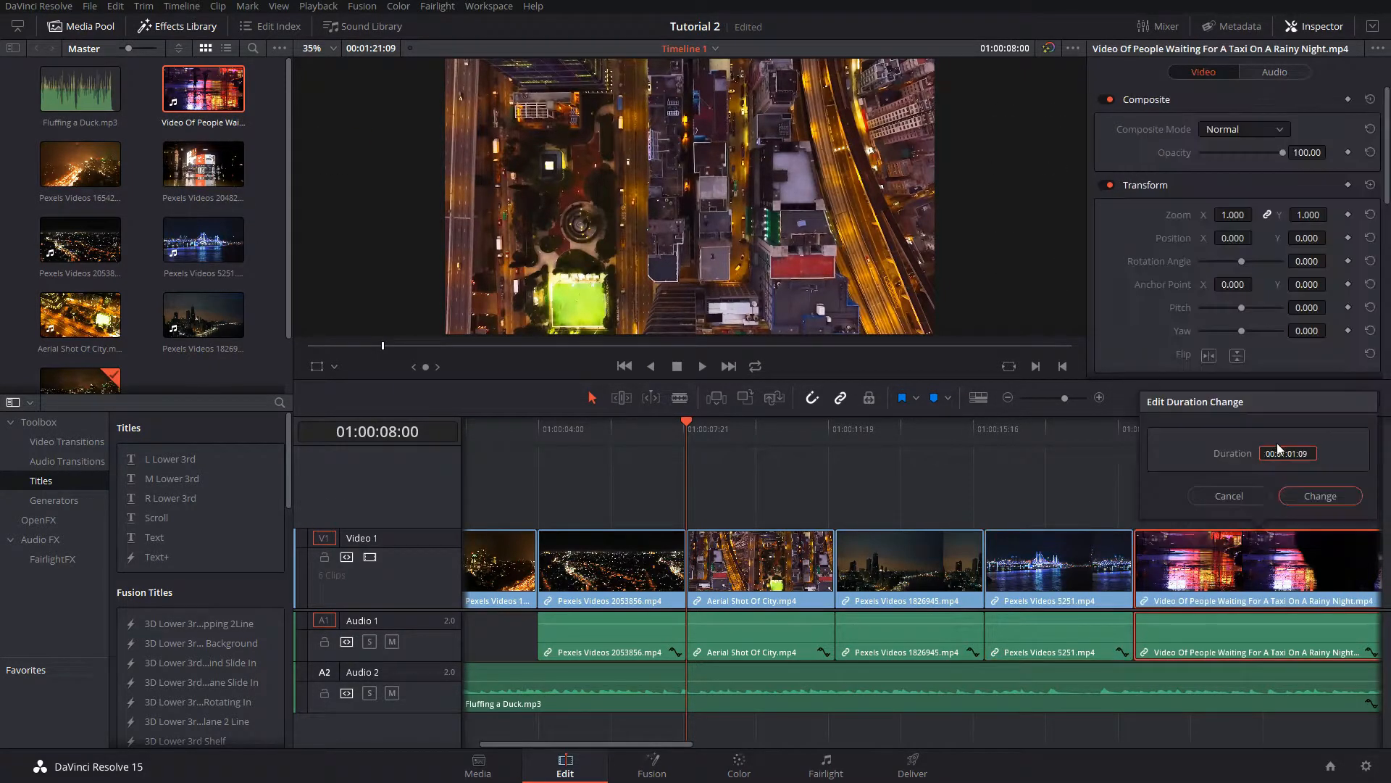
{"action": "type", "text": "0400"}
{"action": "key", "text": "Return"}
{"action": "left_click", "coordinate": [1281, 502]}
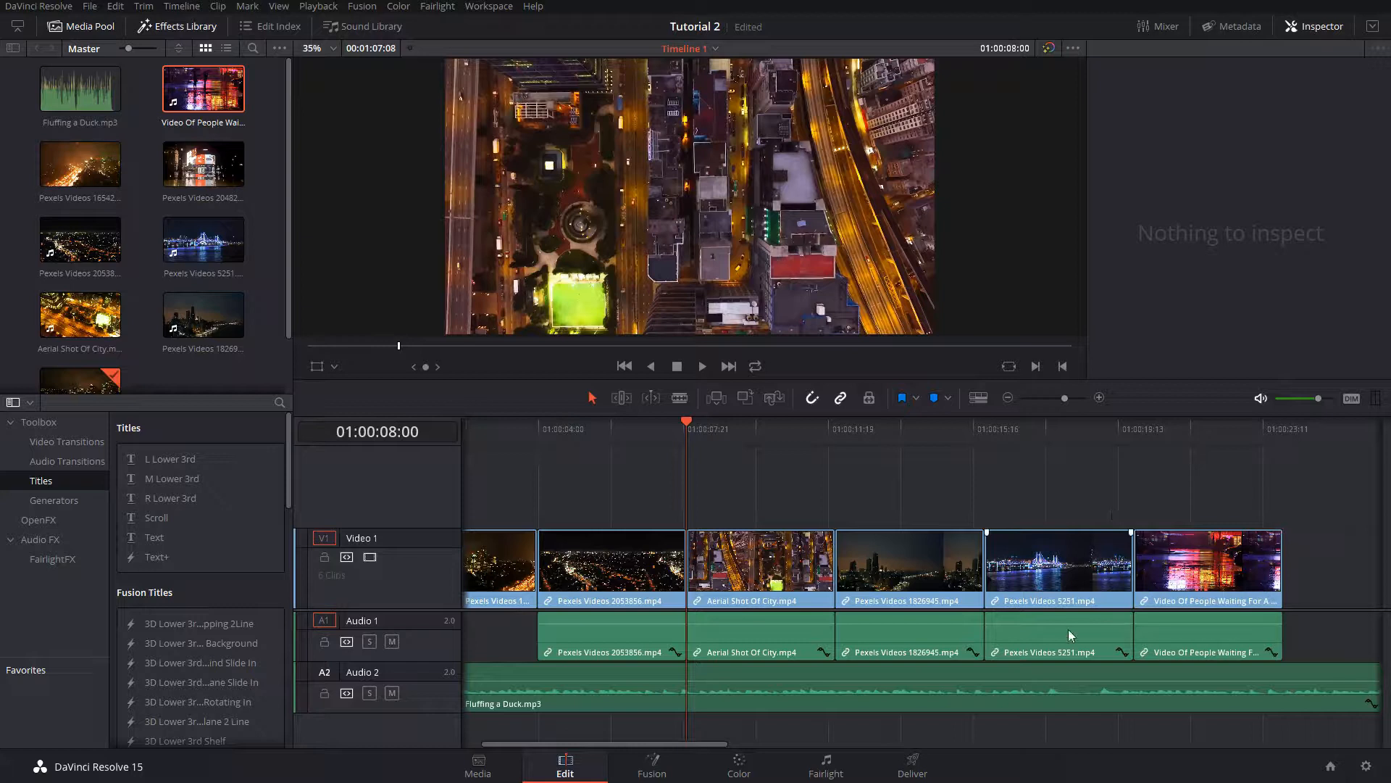
Step: Play back the whole sequence with music from the timeline's start to beyond the last video clip
{"action": "left_click_drag", "start_coordinate": [630, 744], "coordinate": [571, 742]}
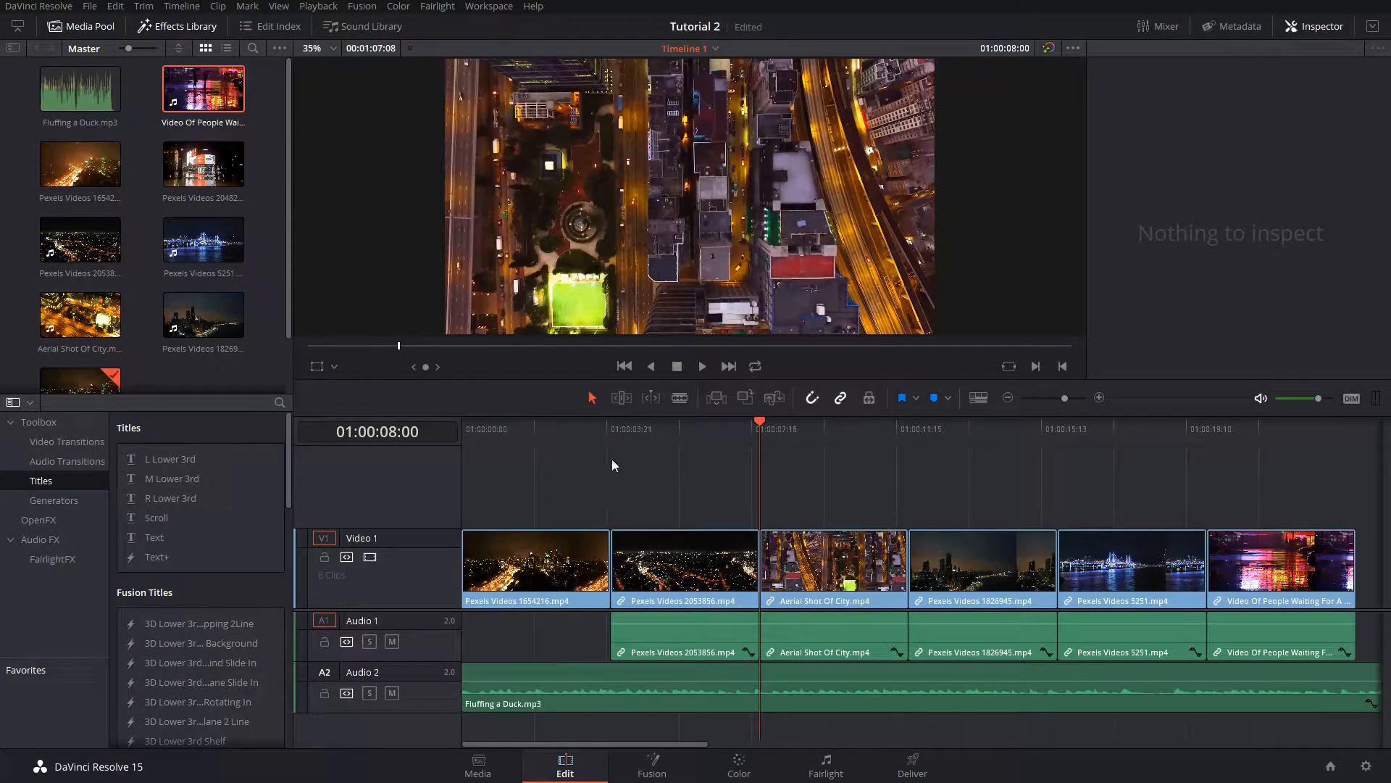
{"action": "left_click_drag", "start_coordinate": [493, 432], "coordinate": [446, 420]}
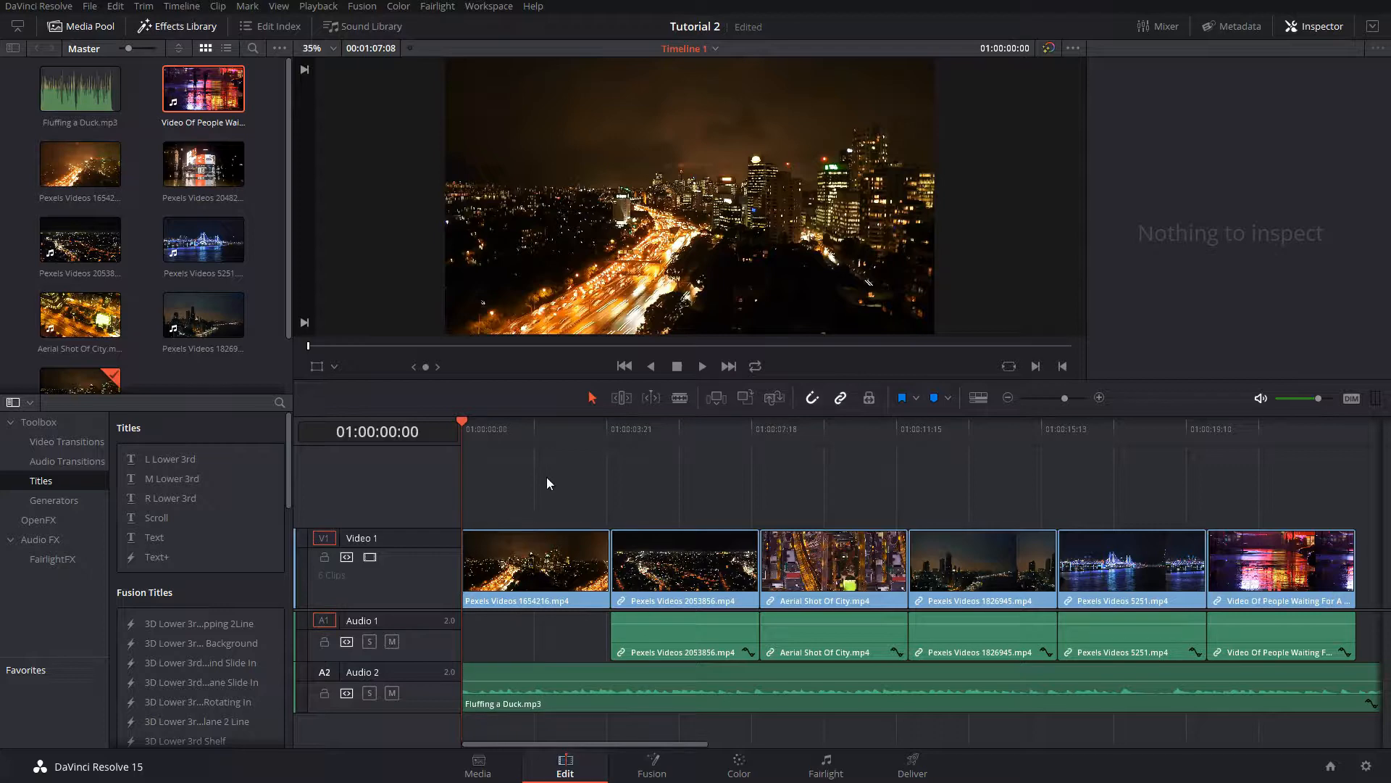
{"action": "key", "text": "space"}
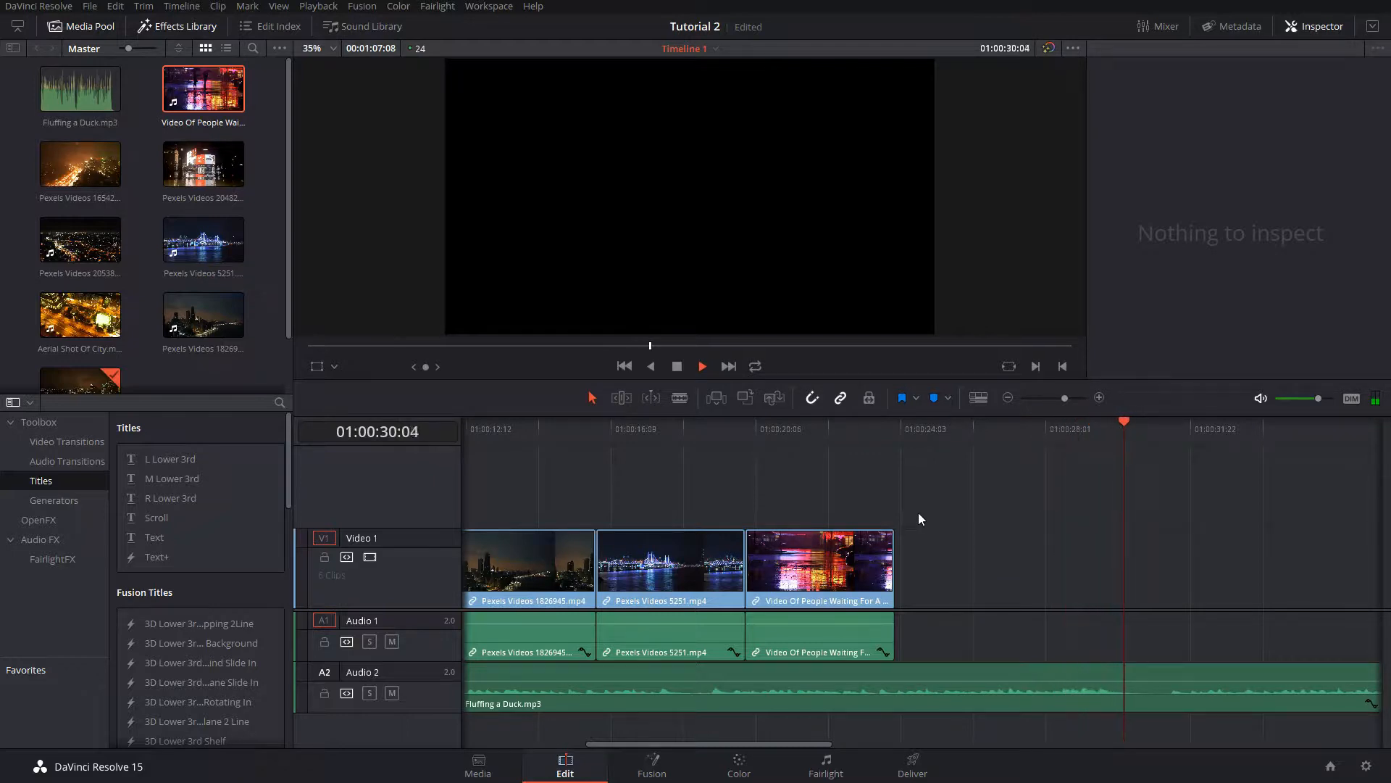
{"action": "key", "text": "space"}
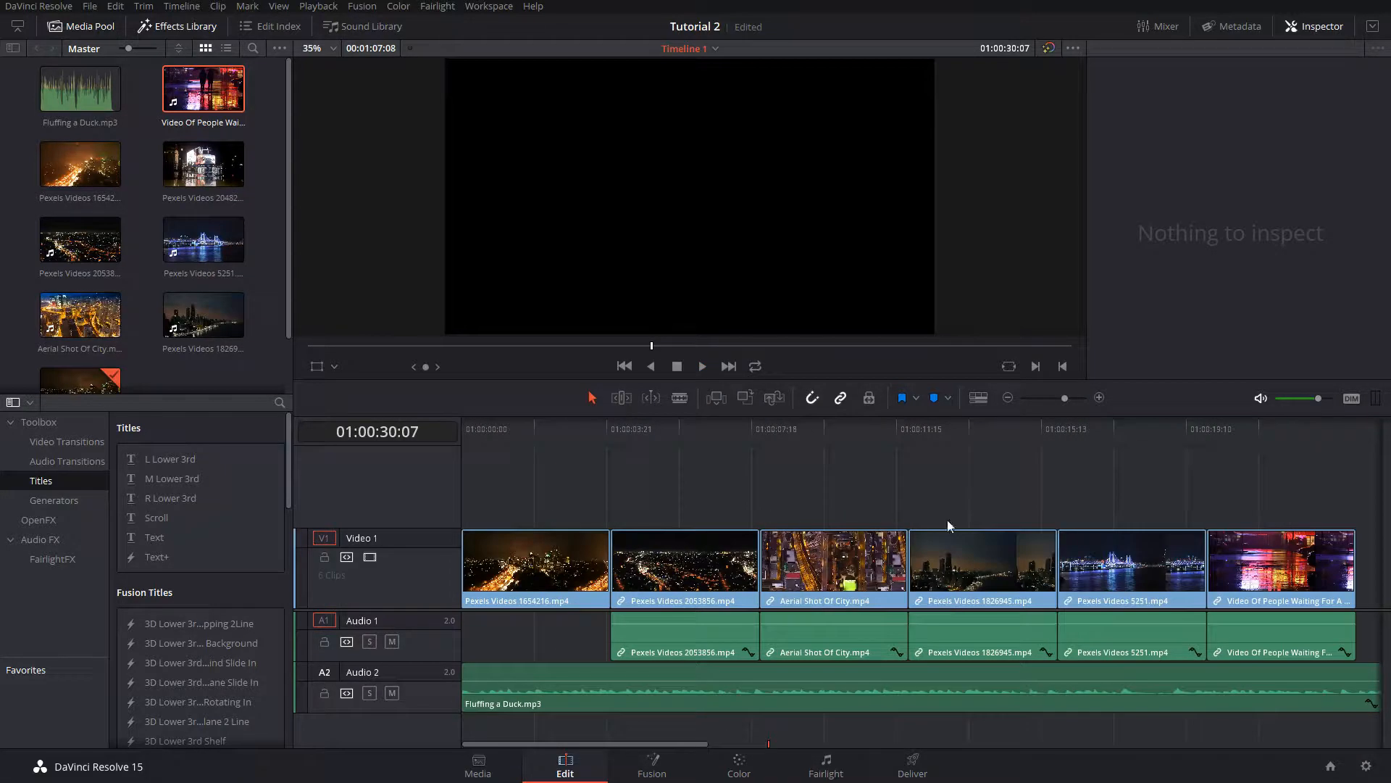
Step: Insert Pexels Videos 2048287.mp4, about 4 seconds long, between Pexels Videos 5251.mp4 and the rainy-night taxi clip, leaving no gaps
{"action": "left_click_drag", "start_coordinate": [644, 740], "coordinate": [751, 741]}
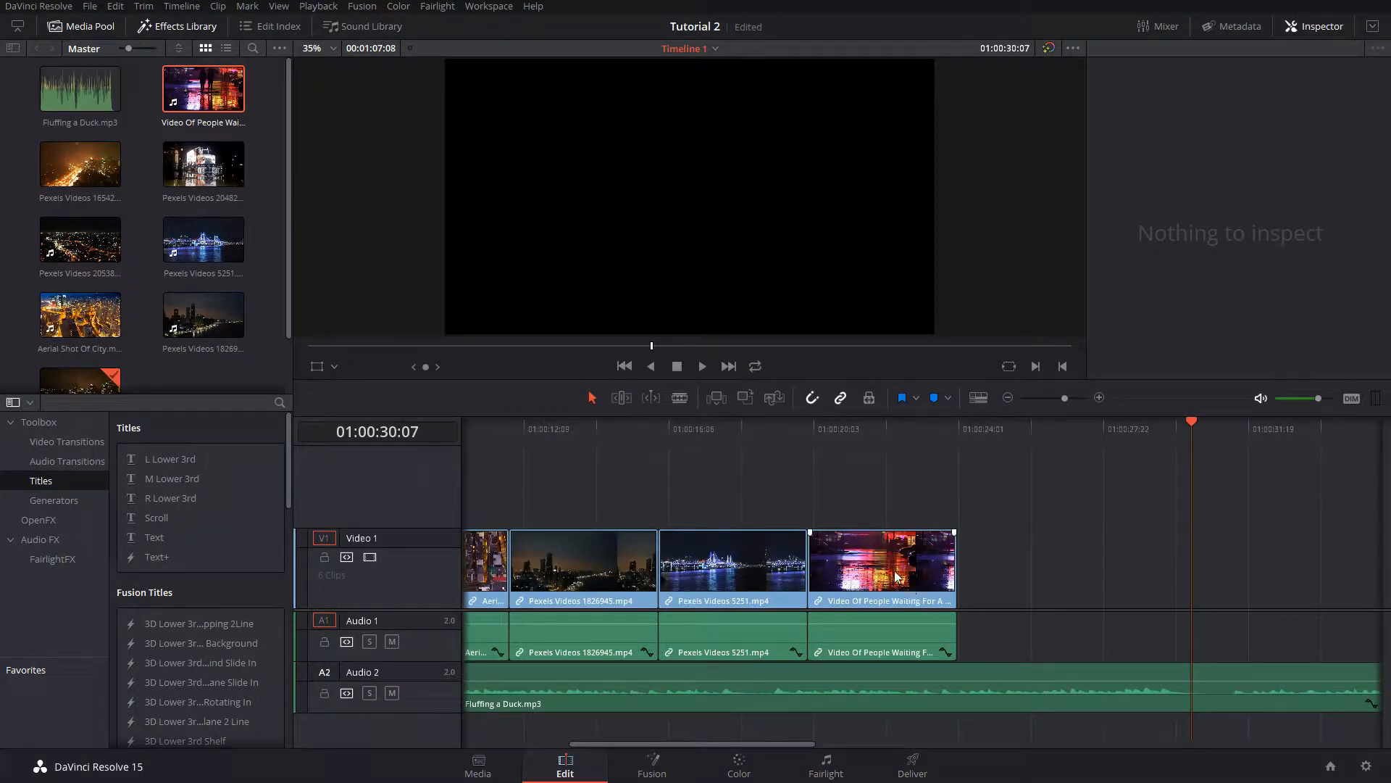
{"action": "left_click", "coordinate": [923, 577]}
{"action": "left_click_drag", "start_coordinate": [924, 576], "coordinate": [1289, 542]}
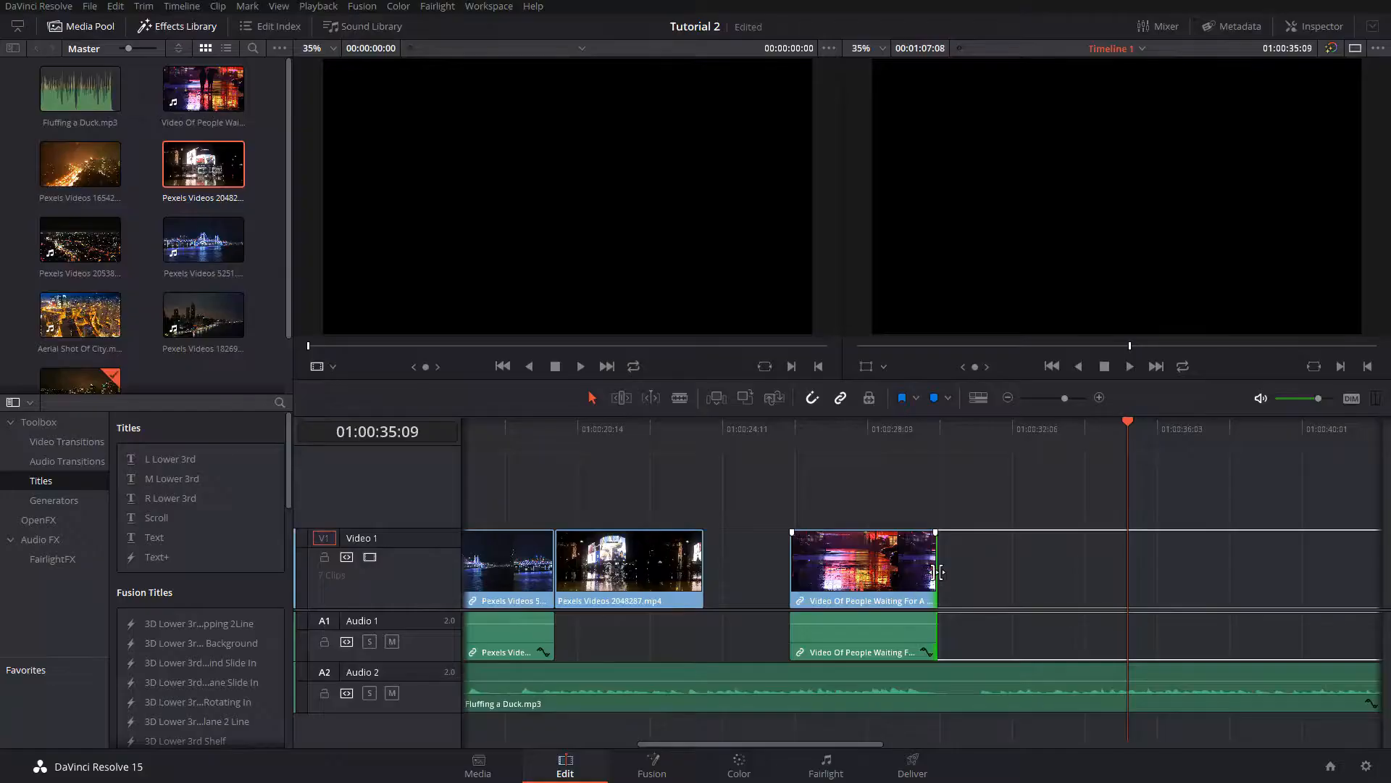
{"action": "left_click", "coordinate": [935, 572]}
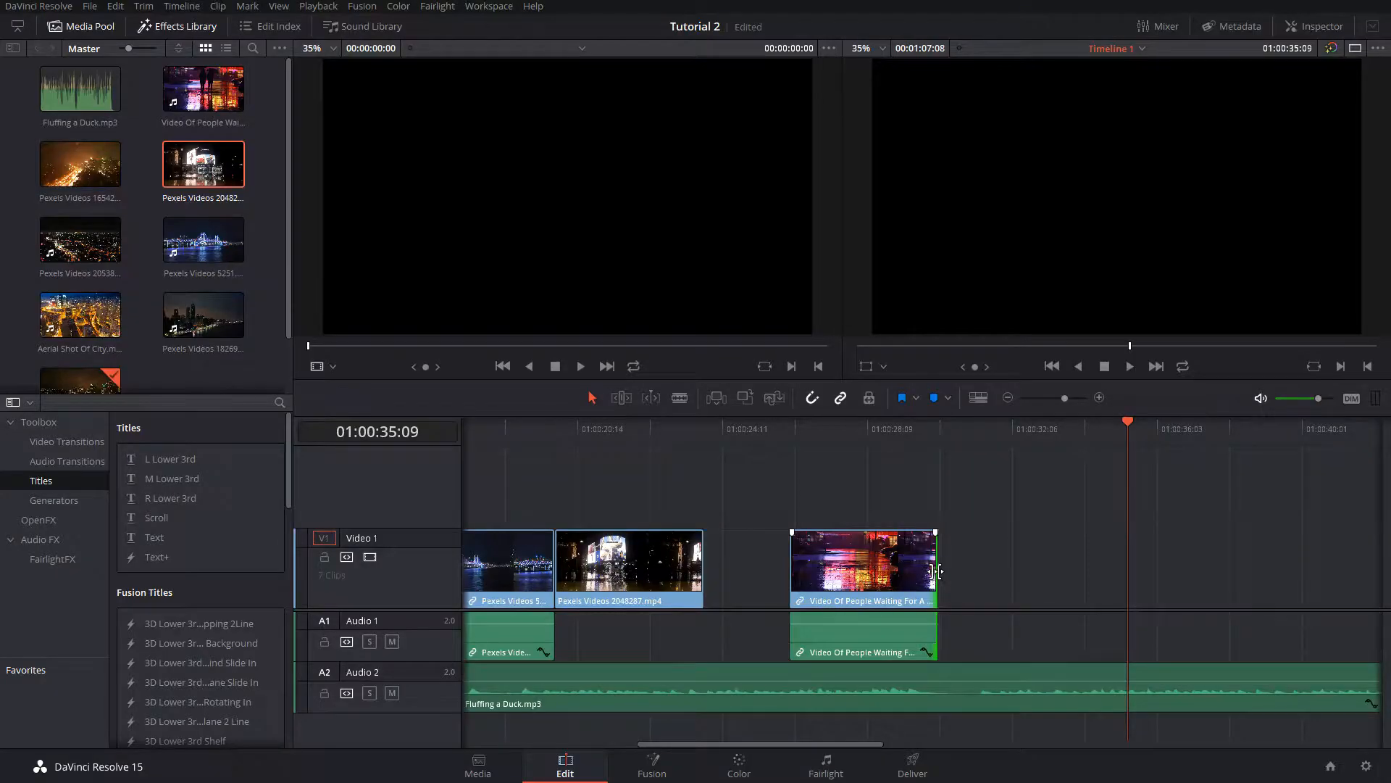
{"action": "left_click_drag", "start_coordinate": [897, 567], "coordinate": [801, 560]}
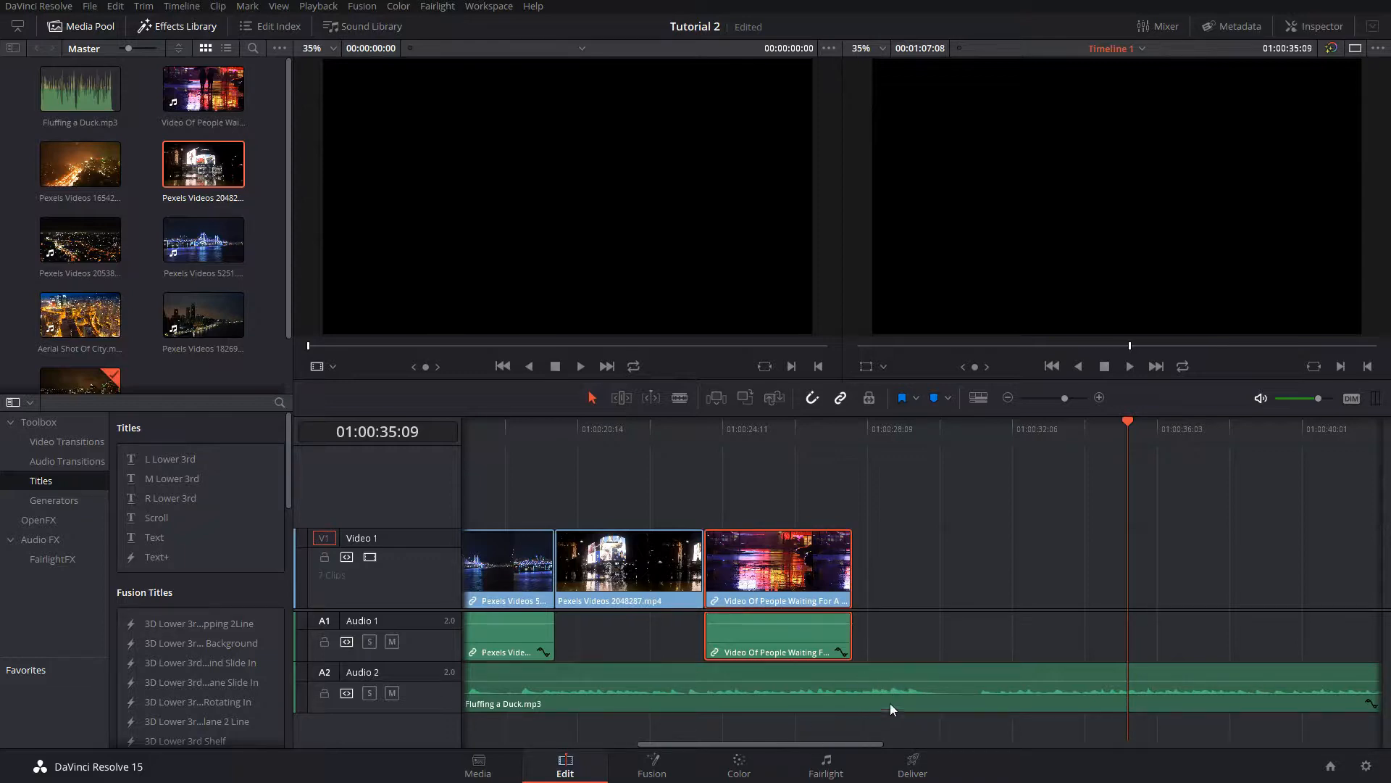
Step: Split the Fluffing a Duck.mp3 music at 01:00:30:19, shortly after the last video clip, and delete the remaining part
{"action": "left_click", "coordinate": [812, 437]}
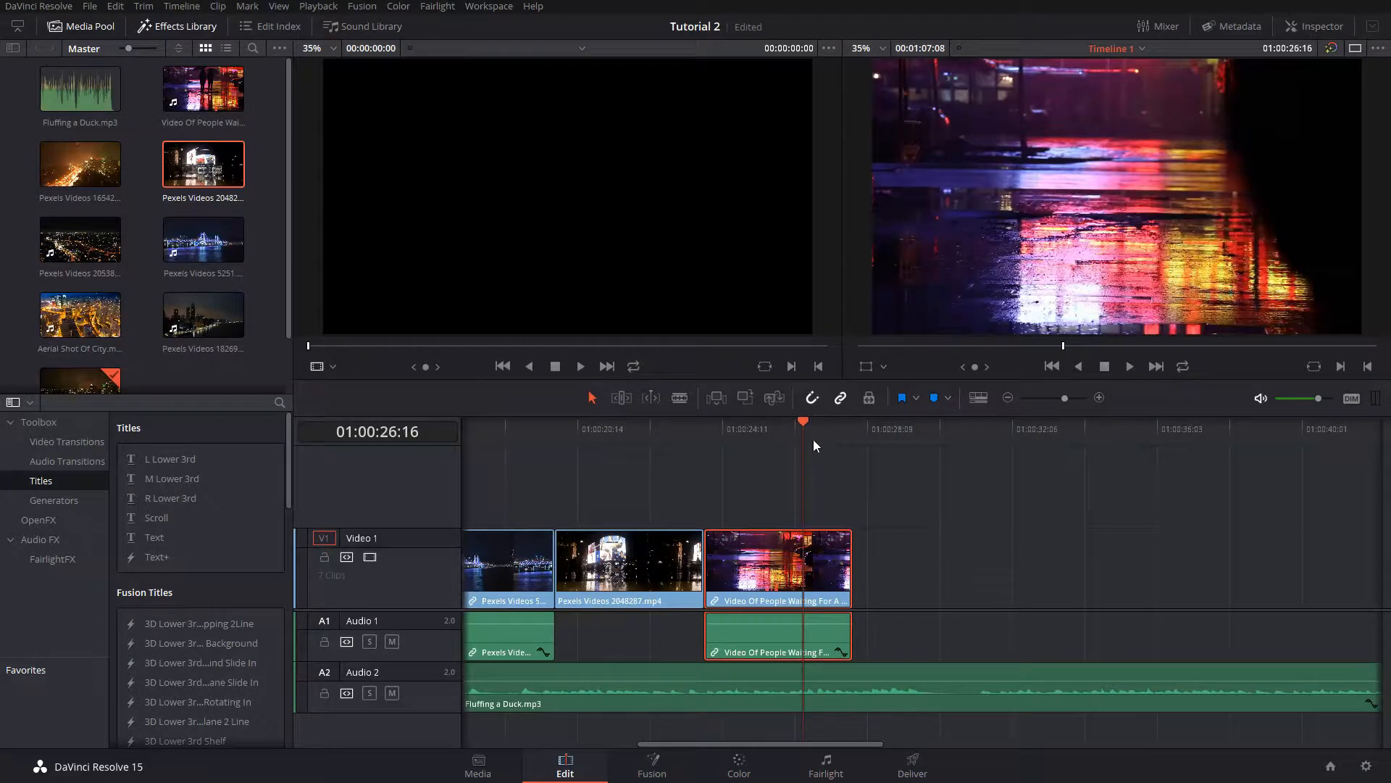
{"action": "key", "text": "space"}
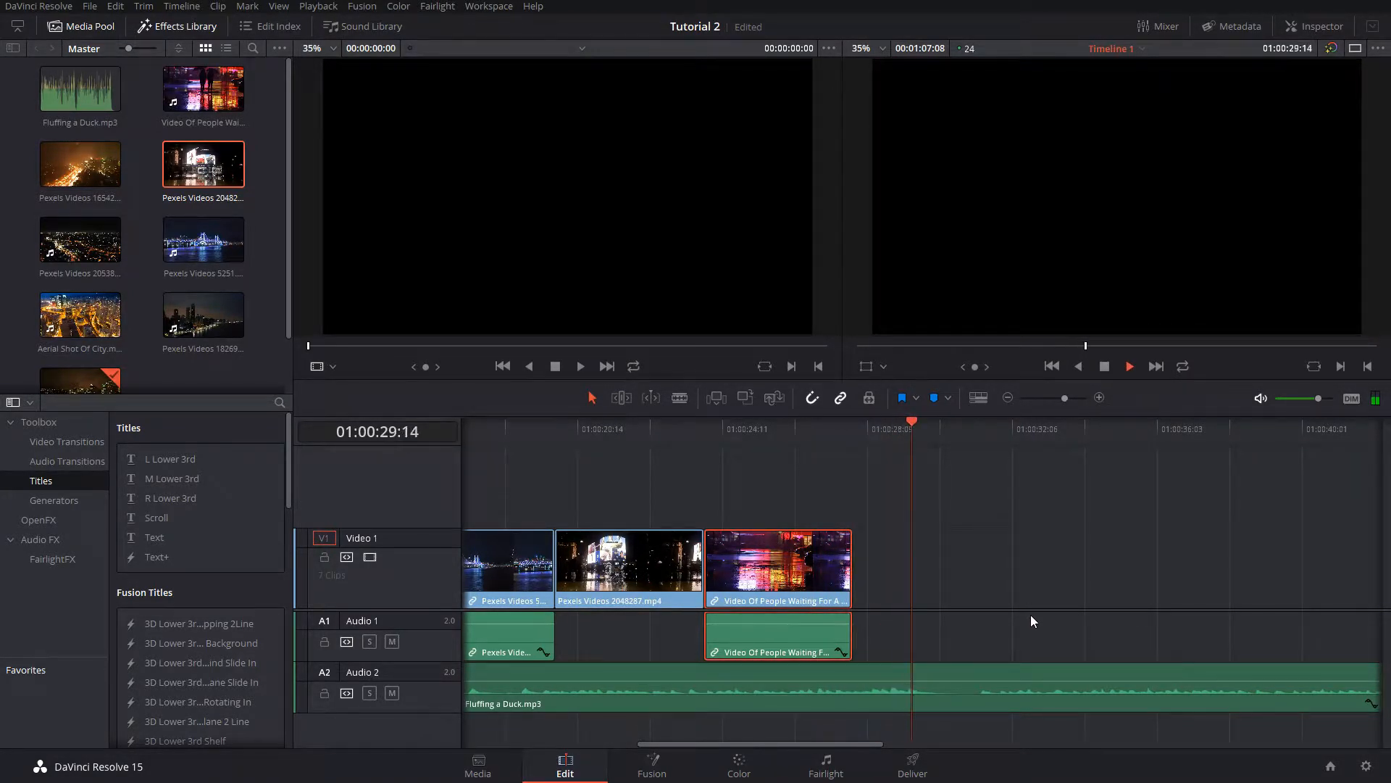
{"action": "key", "text": "space"}
{"action": "left_click", "coordinate": [957, 678]}
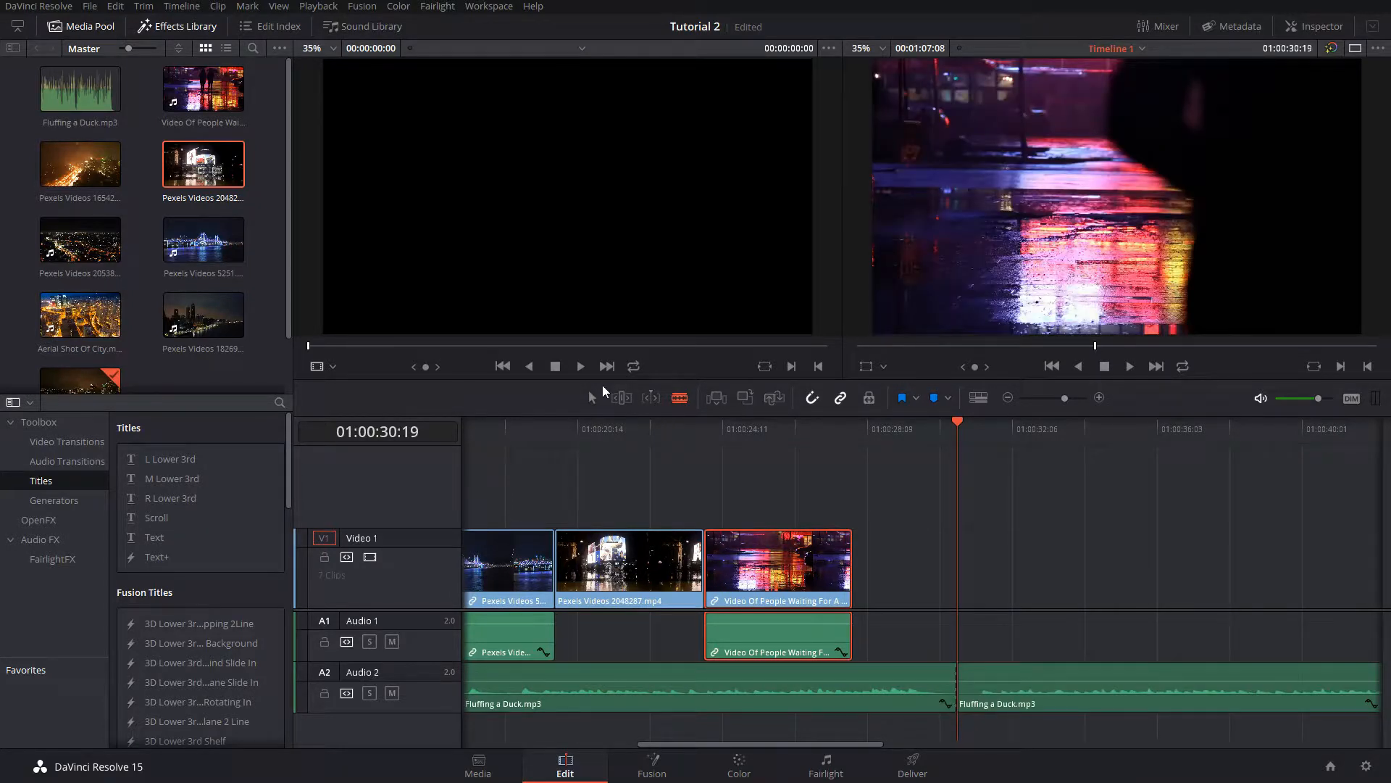
{"action": "left_click", "coordinate": [592, 397]}
{"action": "left_click", "coordinate": [1067, 670]}
{"action": "key", "text": "Delete"}
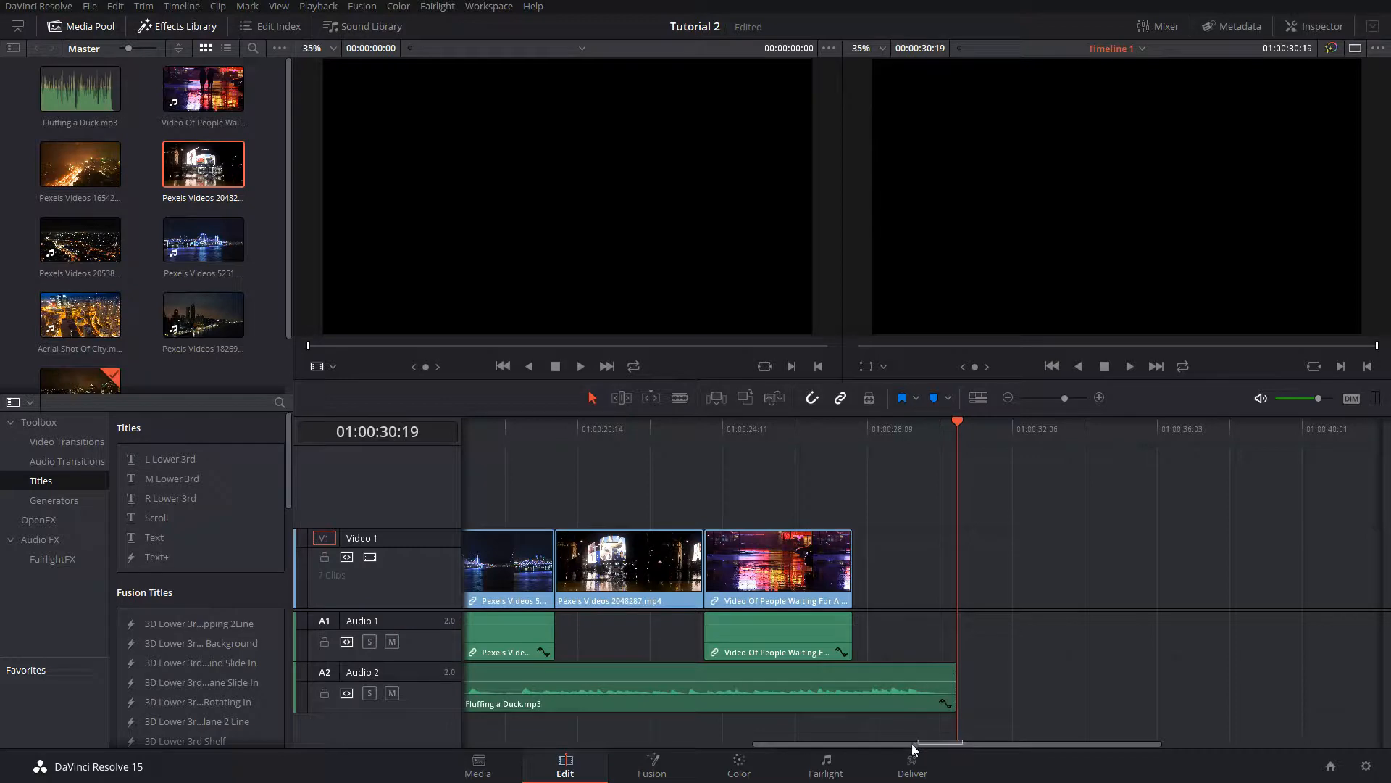
Step: Play back the opening of the Pexels Videos 1654216.mp4 clip from the timeline's start to 01:00:02:08
{"action": "left_click_drag", "start_coordinate": [940, 745], "coordinate": [582, 711]}
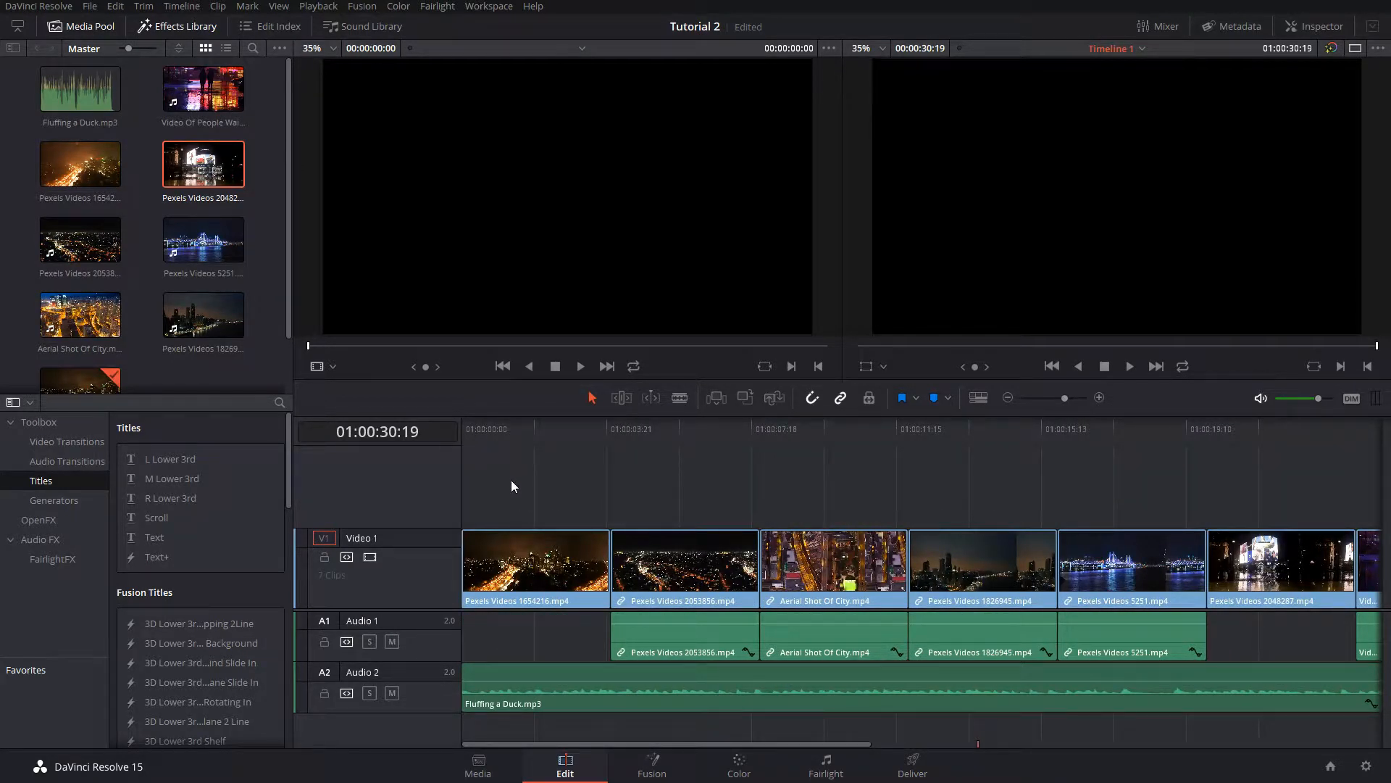
{"action": "left_click", "coordinate": [457, 434]}
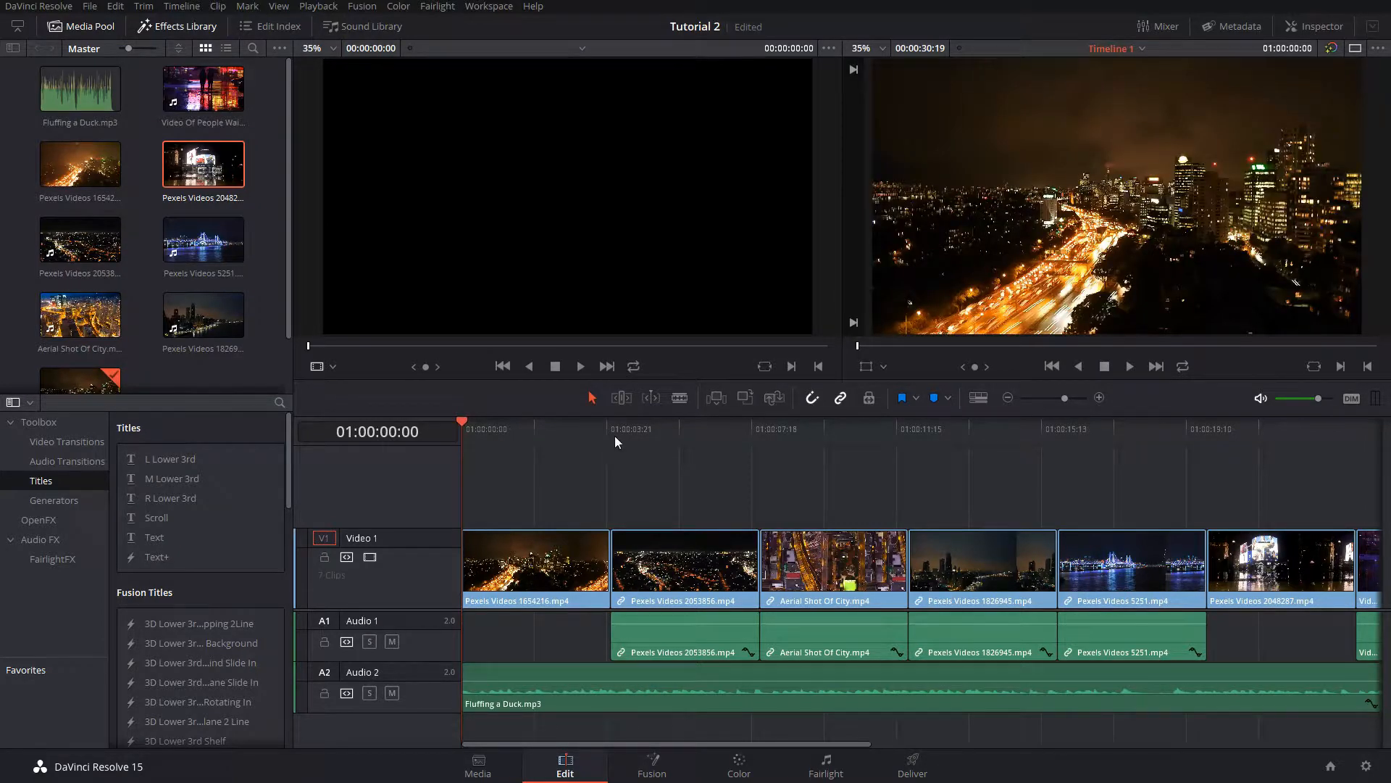
{"action": "key", "text": "space"}
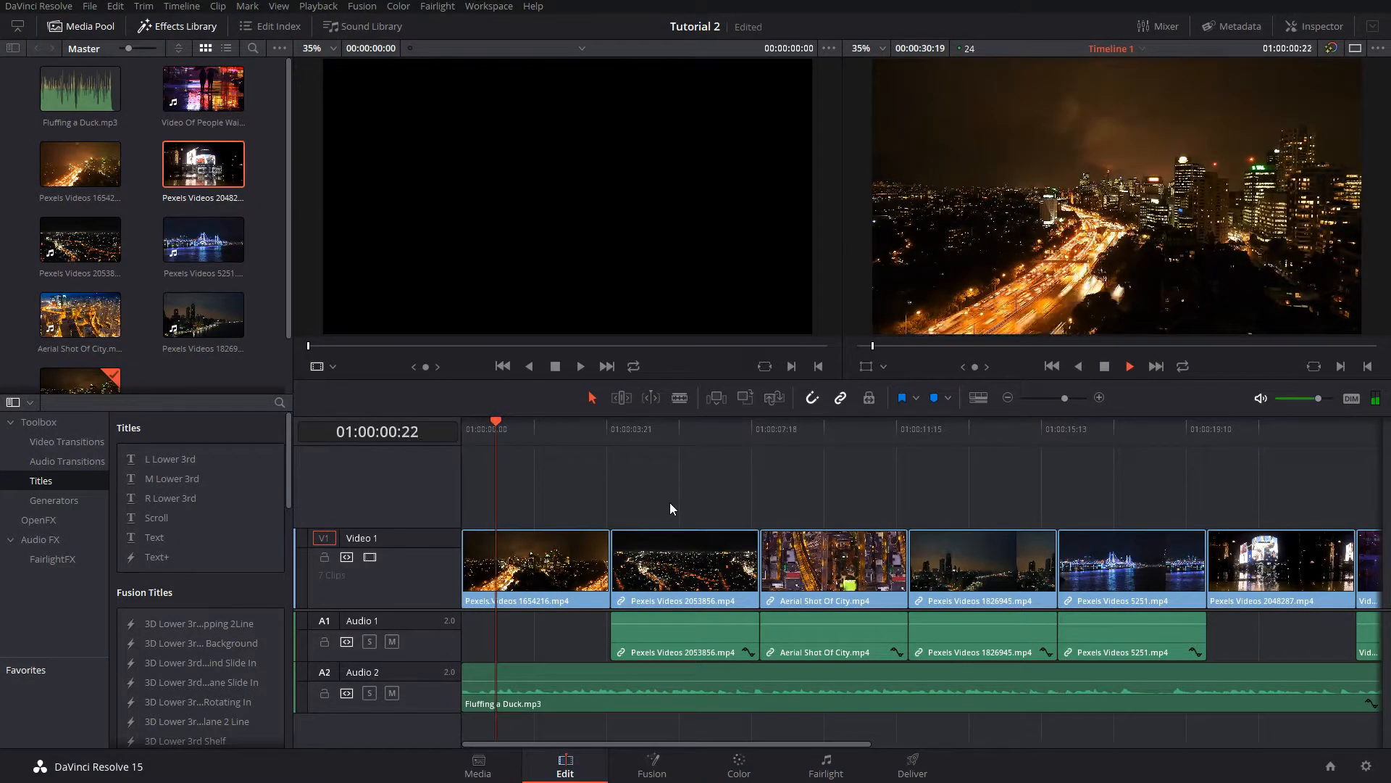
{"action": "key", "text": "space"}
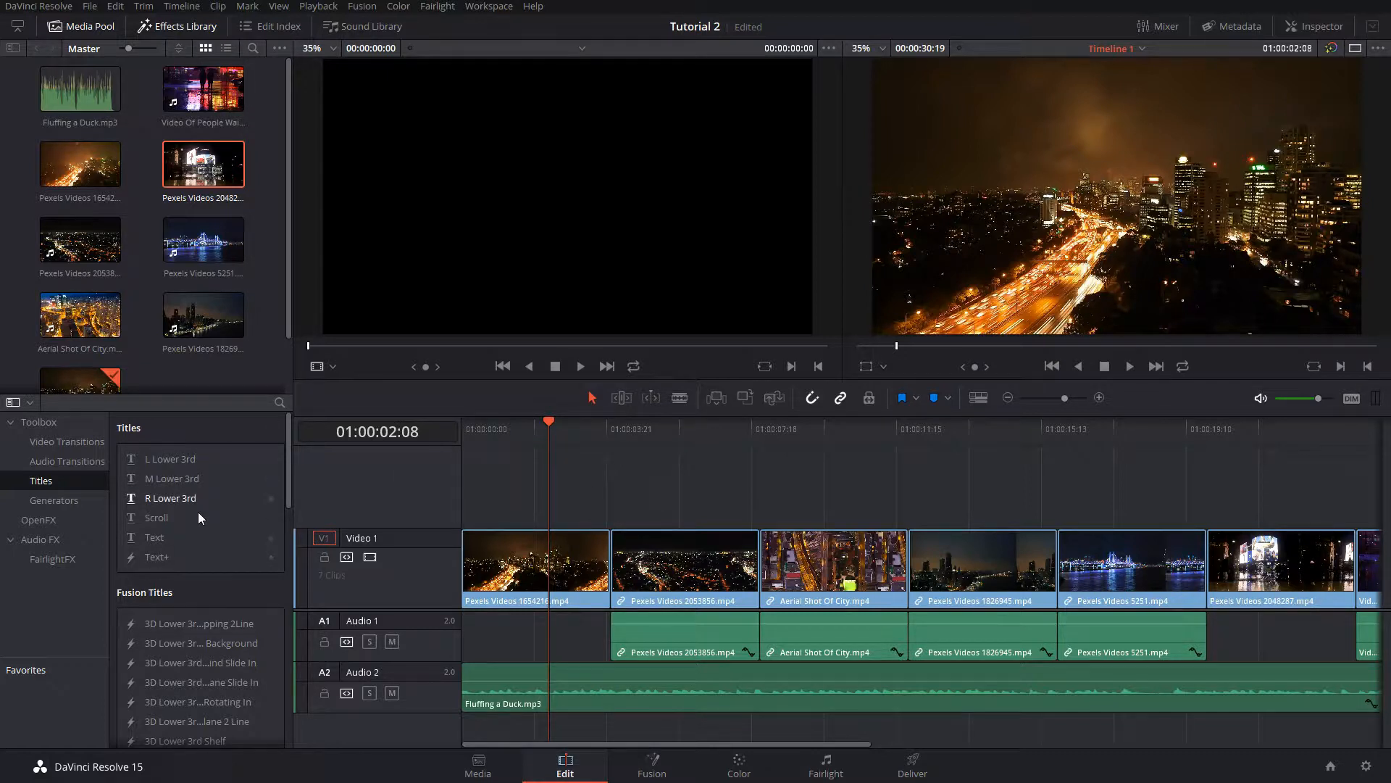
Step: Try an L Lower 3rd title on a new Video 2 track above the opening clip, and delete it
{"action": "mouse_move", "coordinate": [149, 539]}
{"action": "left_mouse_down"}
{"action": "mouse_move", "coordinate": [501, 493]}
{"action": "mouse_move", "coordinate": [468, 484]}
{"action": "mouse_move", "coordinate": [471, 515]}
{"action": "mouse_move", "coordinate": [135, 520]}
{"action": "mouse_move", "coordinate": [494, 487]}
{"action": "mouse_move", "coordinate": [468, 476]}
{"action": "mouse_move", "coordinate": [500, 508]}
{"action": "mouse_move", "coordinate": [483, 495]}
{"action": "mouse_move", "coordinate": [355, 533]}
{"action": "mouse_move", "coordinate": [183, 542]}
{"action": "mouse_move", "coordinate": [210, 558]}
{"action": "mouse_move", "coordinate": [498, 481]}
{"action": "mouse_move", "coordinate": [464, 478]}
{"action": "mouse_move", "coordinate": [506, 494]}
{"action": "mouse_move", "coordinate": [444, 523]}
{"action": "mouse_move", "coordinate": [207, 560]}
{"action": "mouse_move", "coordinate": [152, 555]}
{"action": "left_mouse_up"}
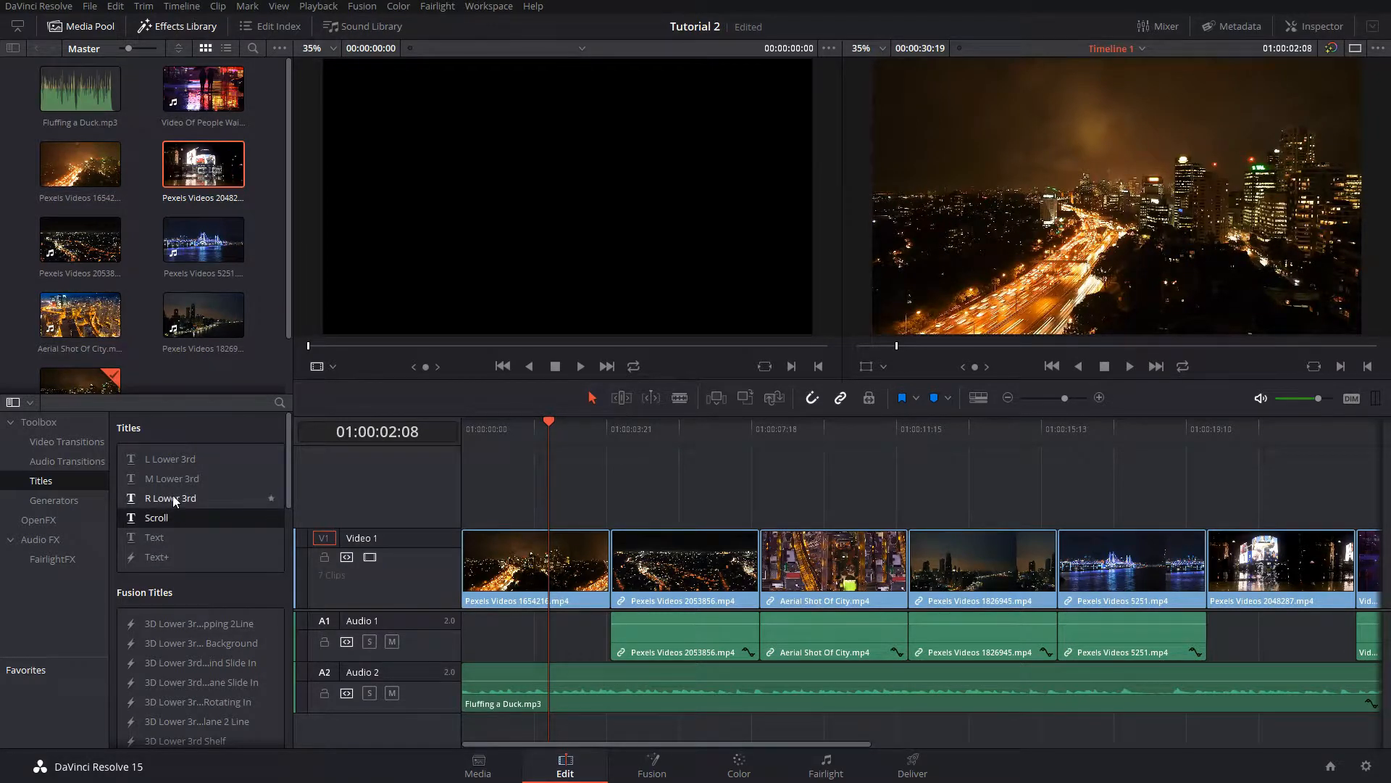
{"action": "left_click_drag", "start_coordinate": [173, 495], "coordinate": [484, 468]}
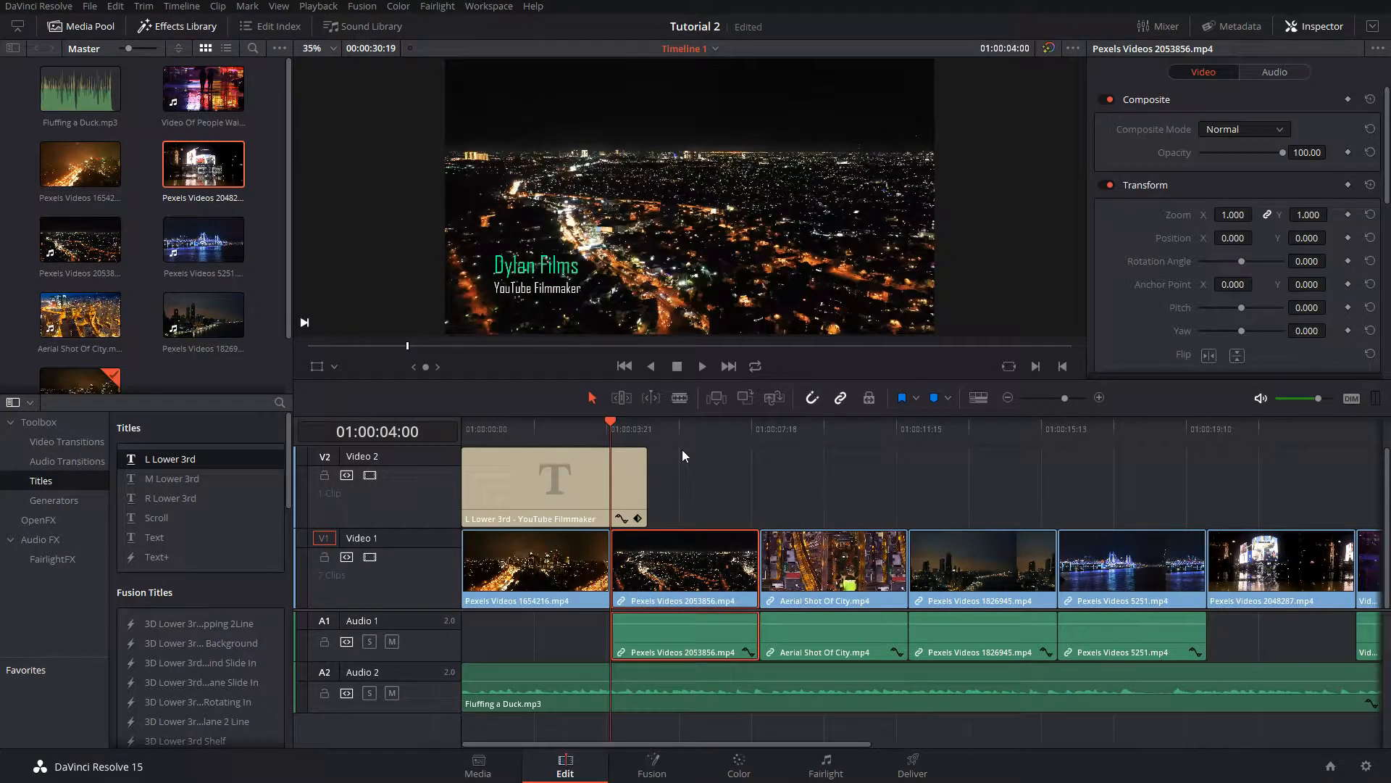
{"action": "left_click", "coordinate": [564, 475]}
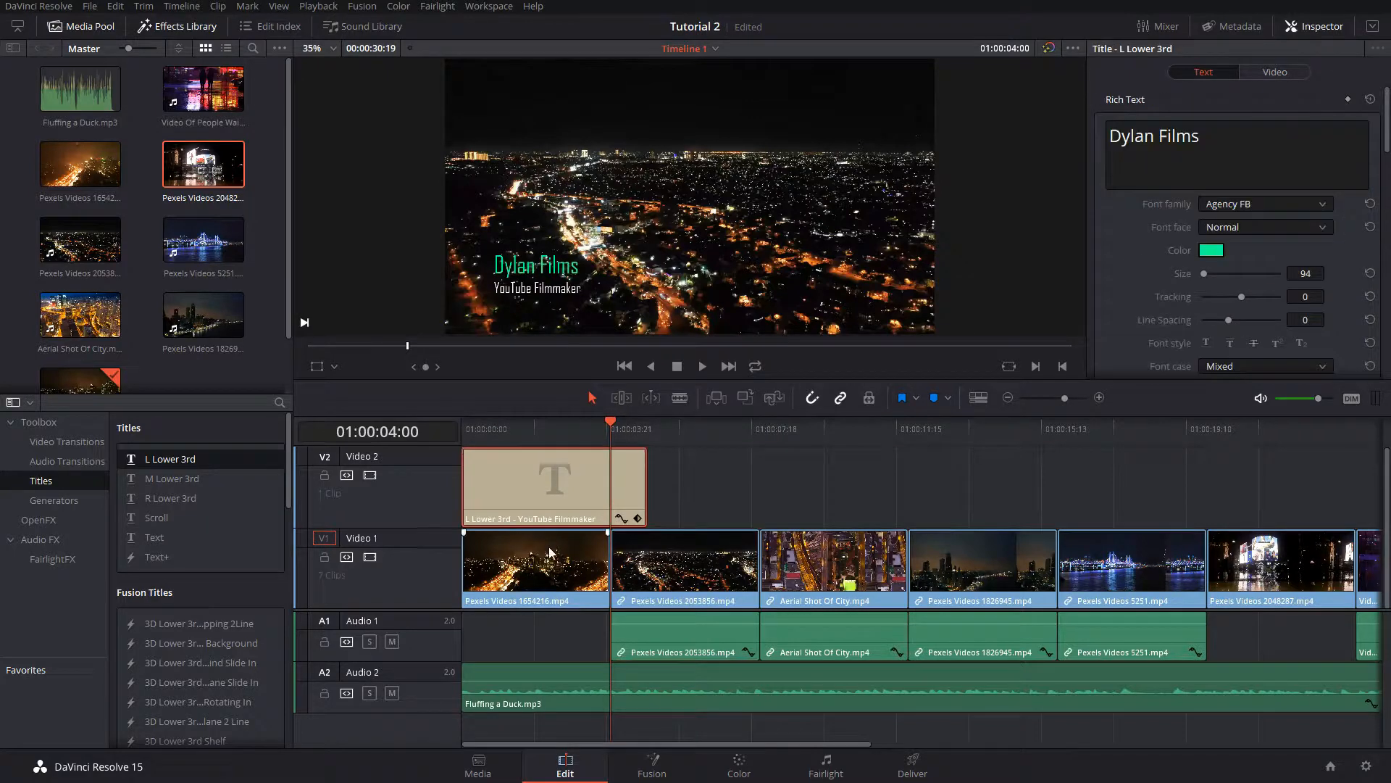
{"action": "key", "text": "Delete"}
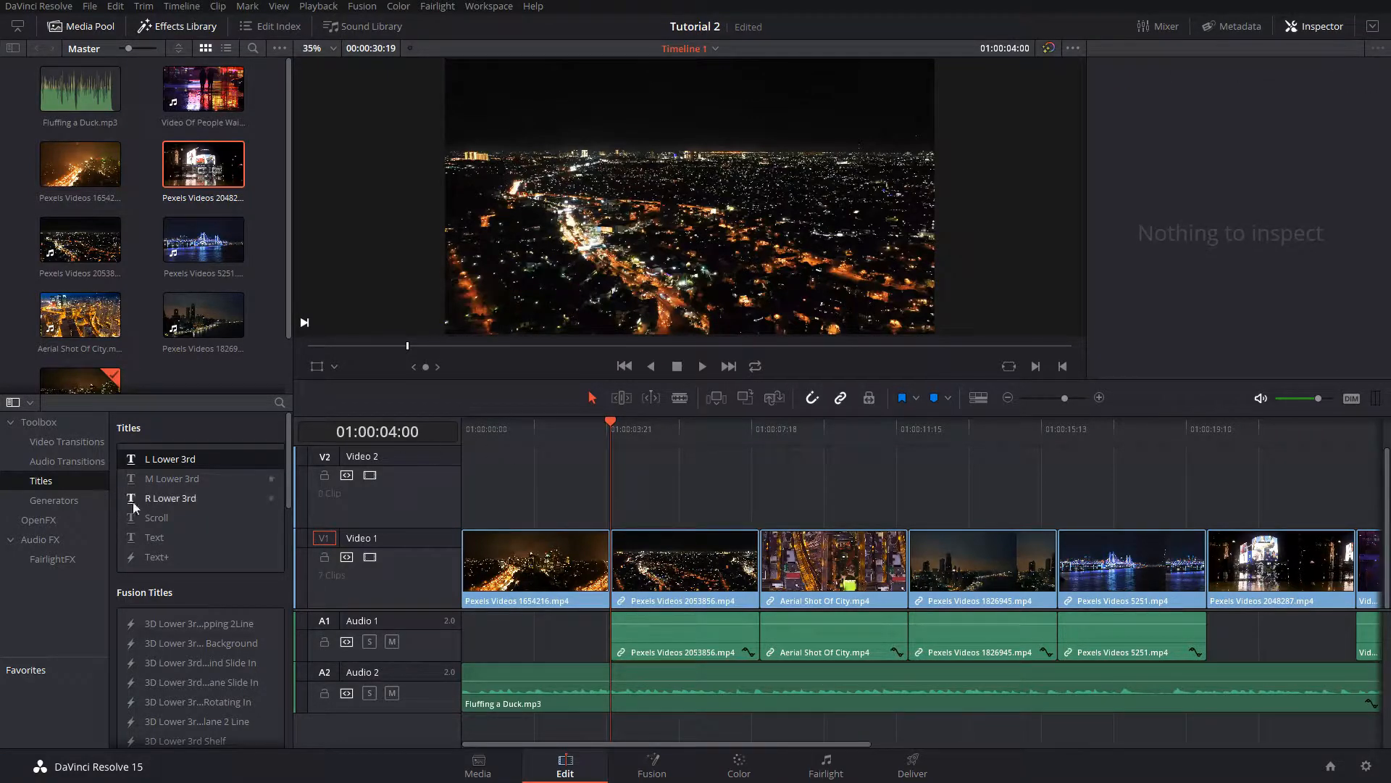
Step: Place a Text title on Video 2 at the timeline's start and return the playhead to 01:00:00:00
{"action": "left_click_drag", "start_coordinate": [154, 537], "coordinate": [471, 460]}
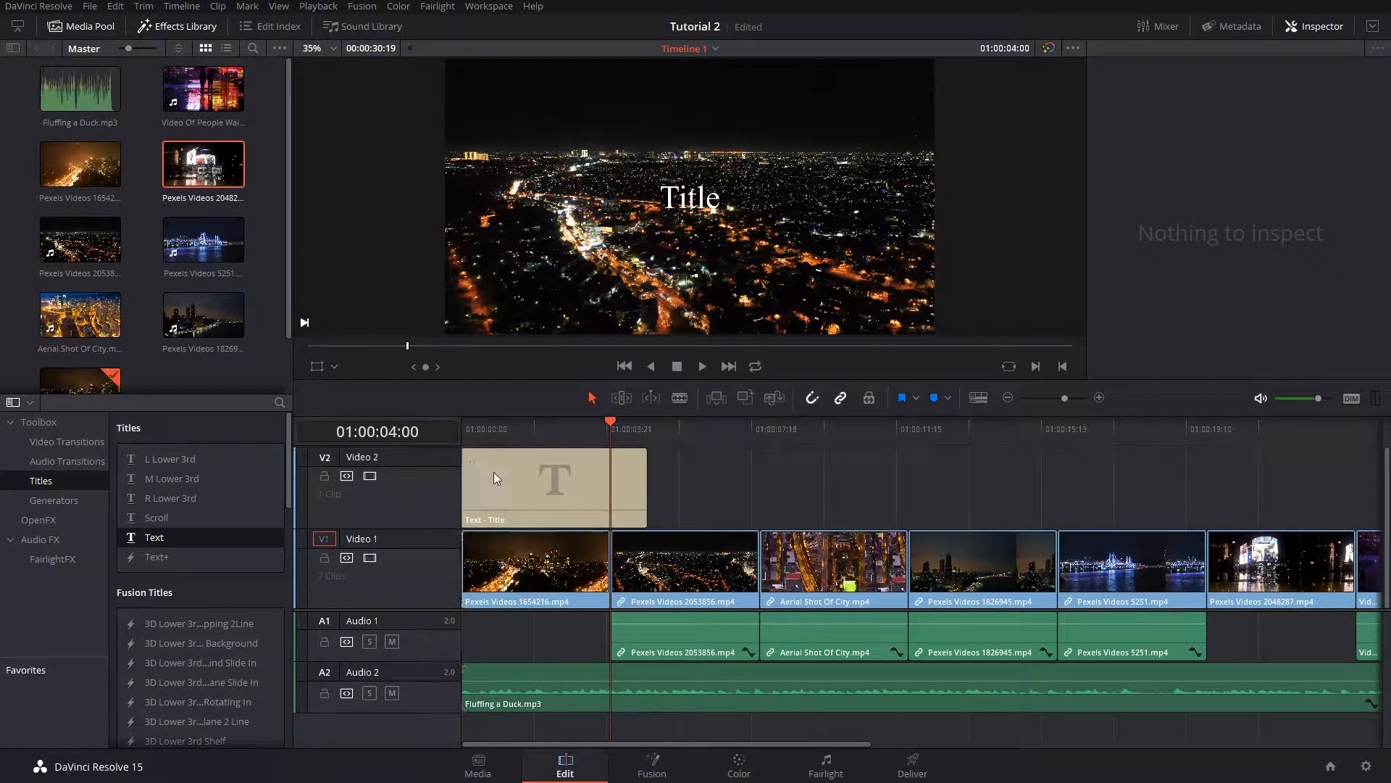
{"action": "left_click", "coordinate": [519, 426]}
{"action": "key", "text": "Home"}
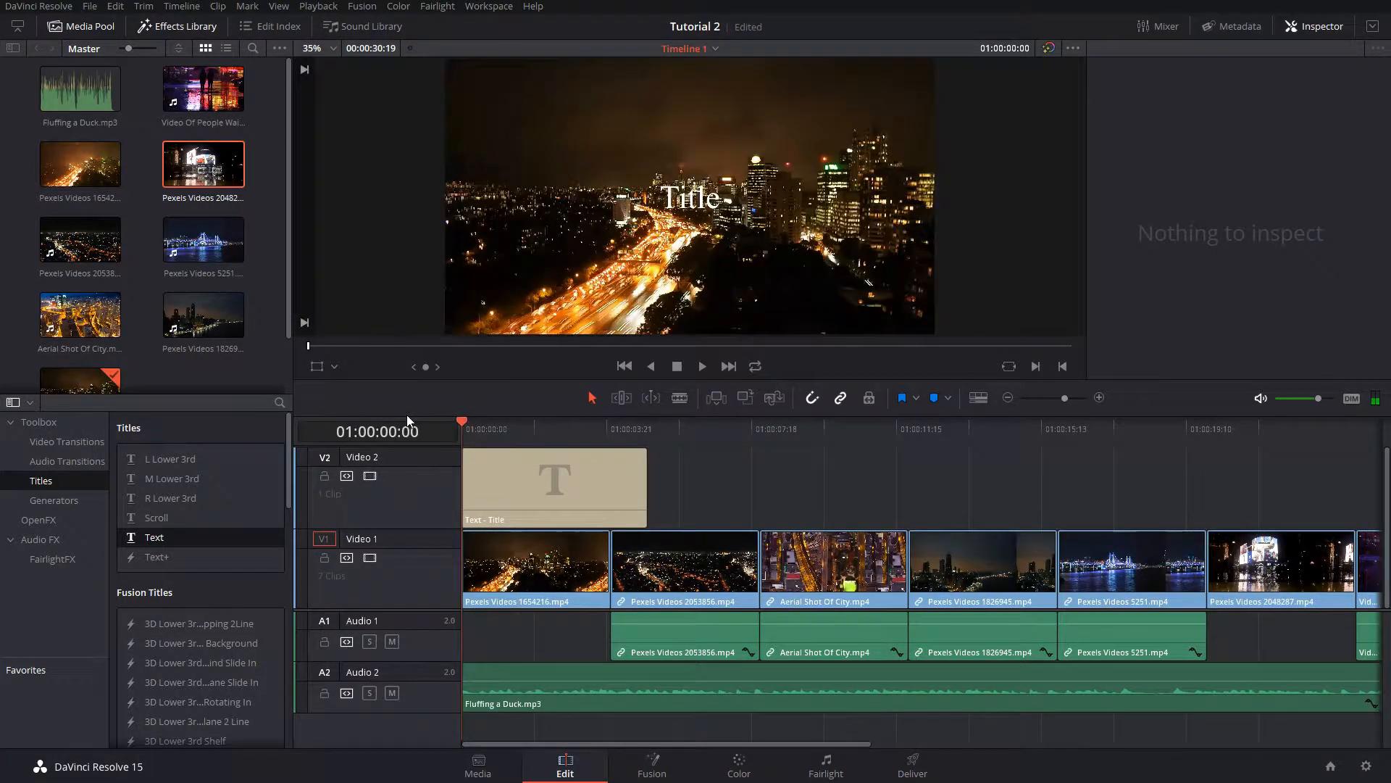
Step: Replace the placeholder text of the title on Video 2 with "DaVinci Resolve Tutorial"
{"action": "left_click", "coordinate": [614, 490]}
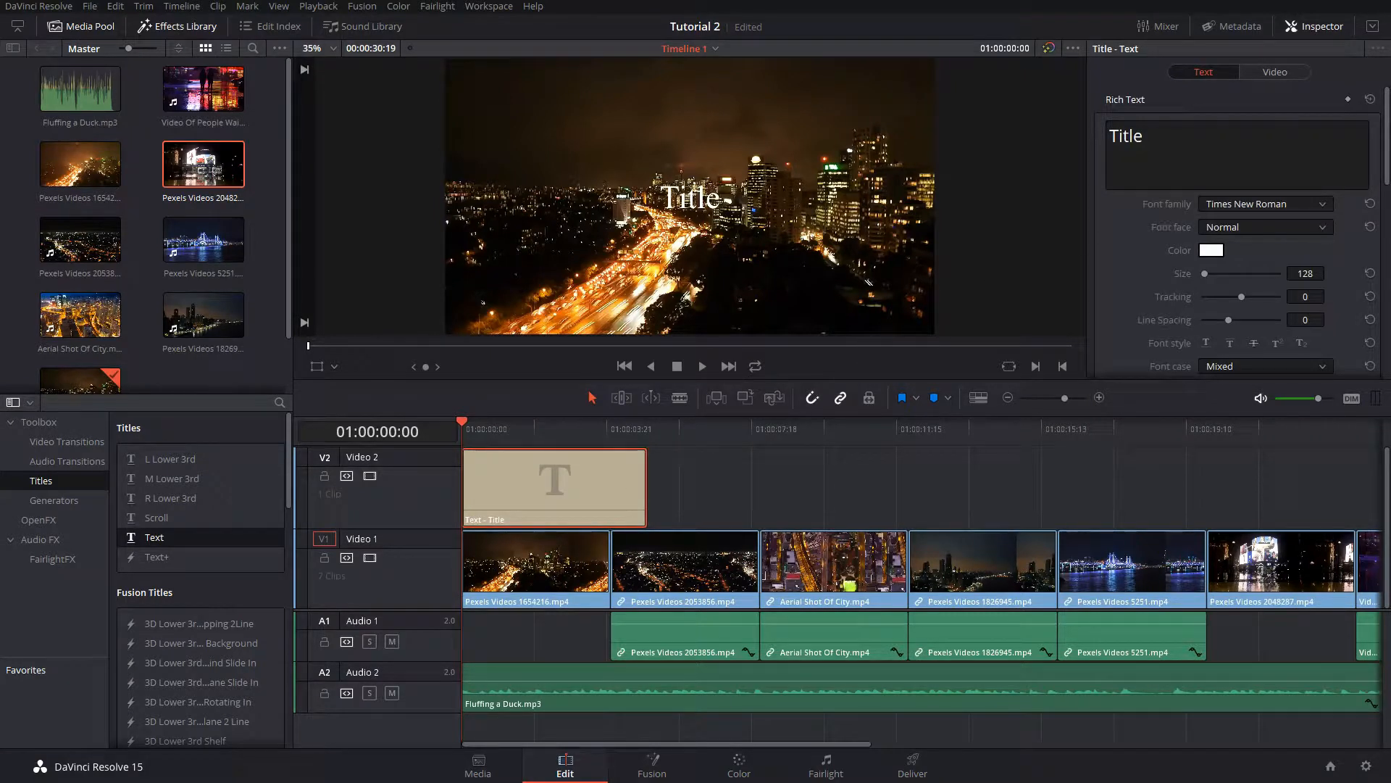
{"action": "left_click", "coordinate": [1217, 163]}
{"action": "left_click_drag", "start_coordinate": [1152, 138], "coordinate": [1104, 135]}
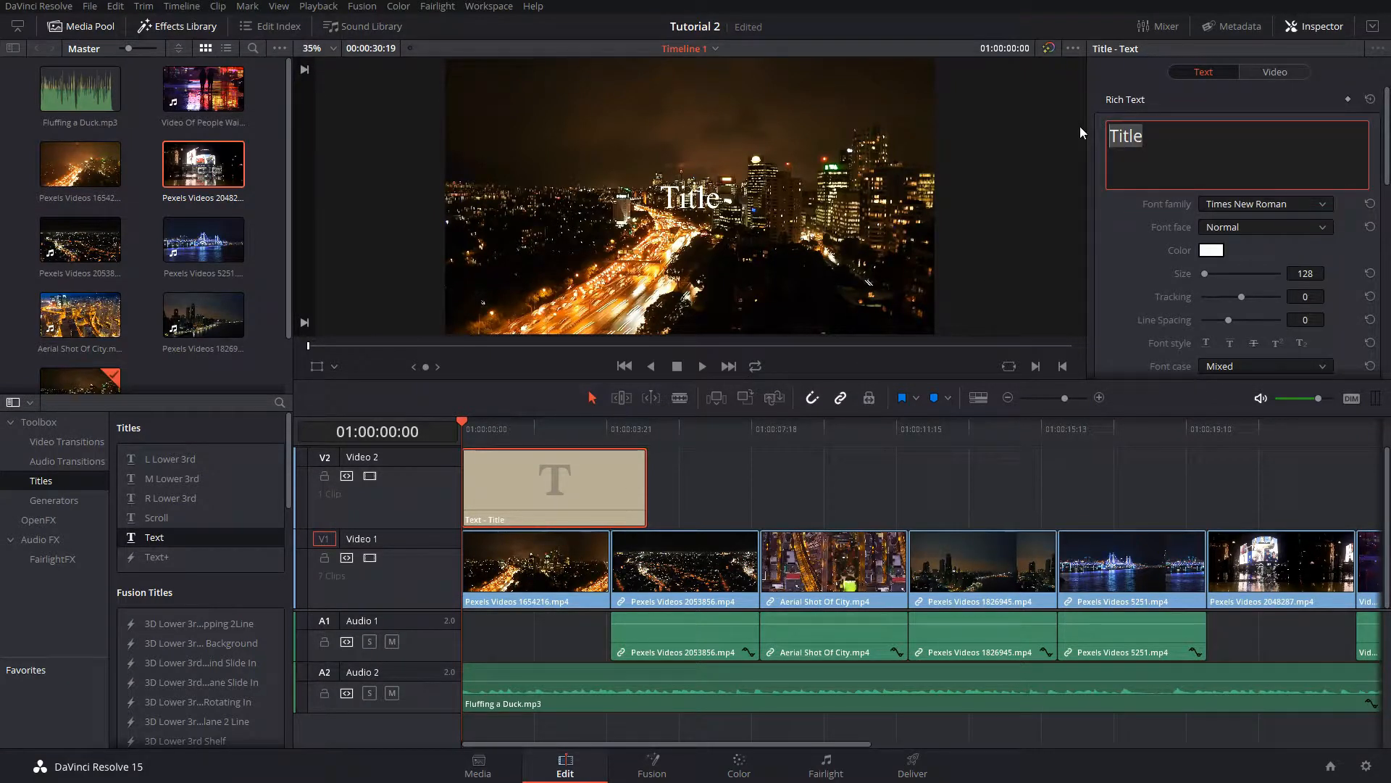
{"action": "type", "text": "D"}
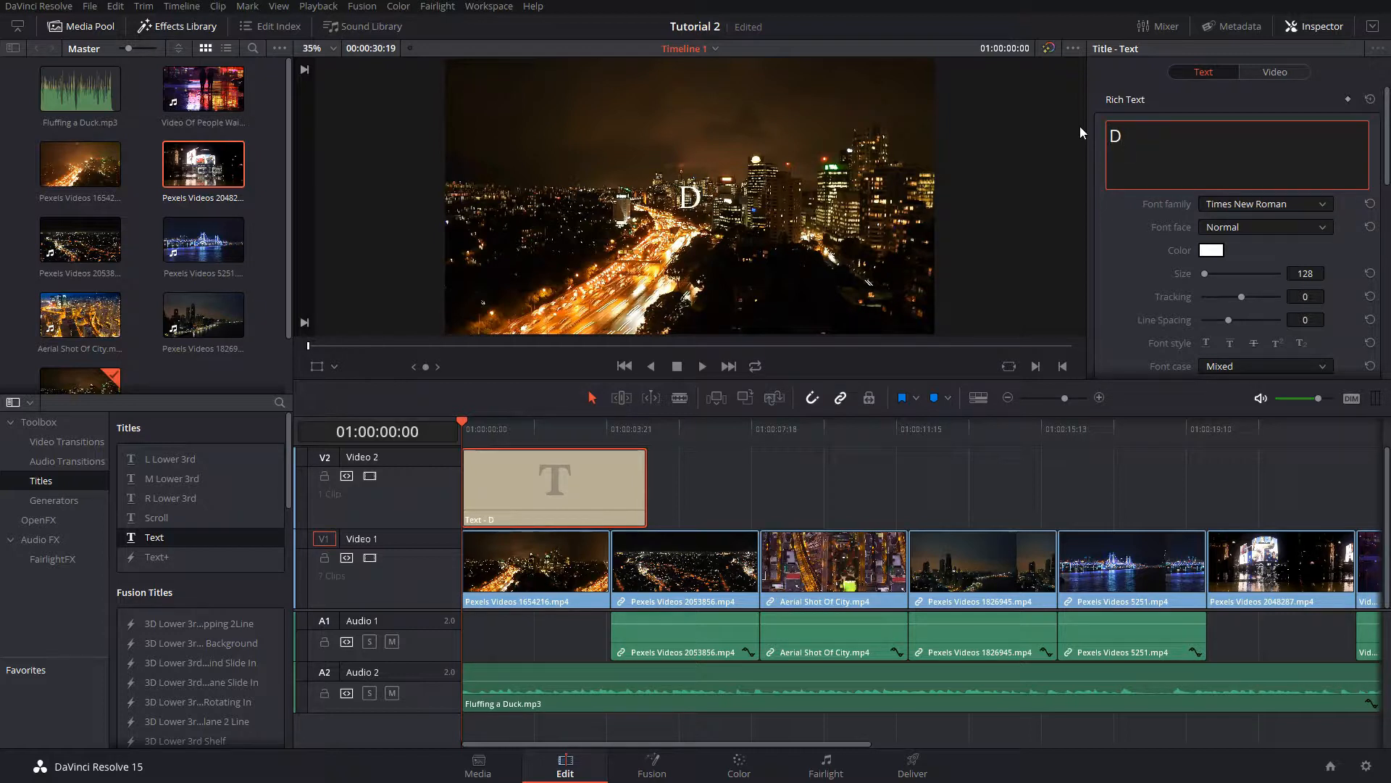
{"action": "type", "text": "aVinc"}
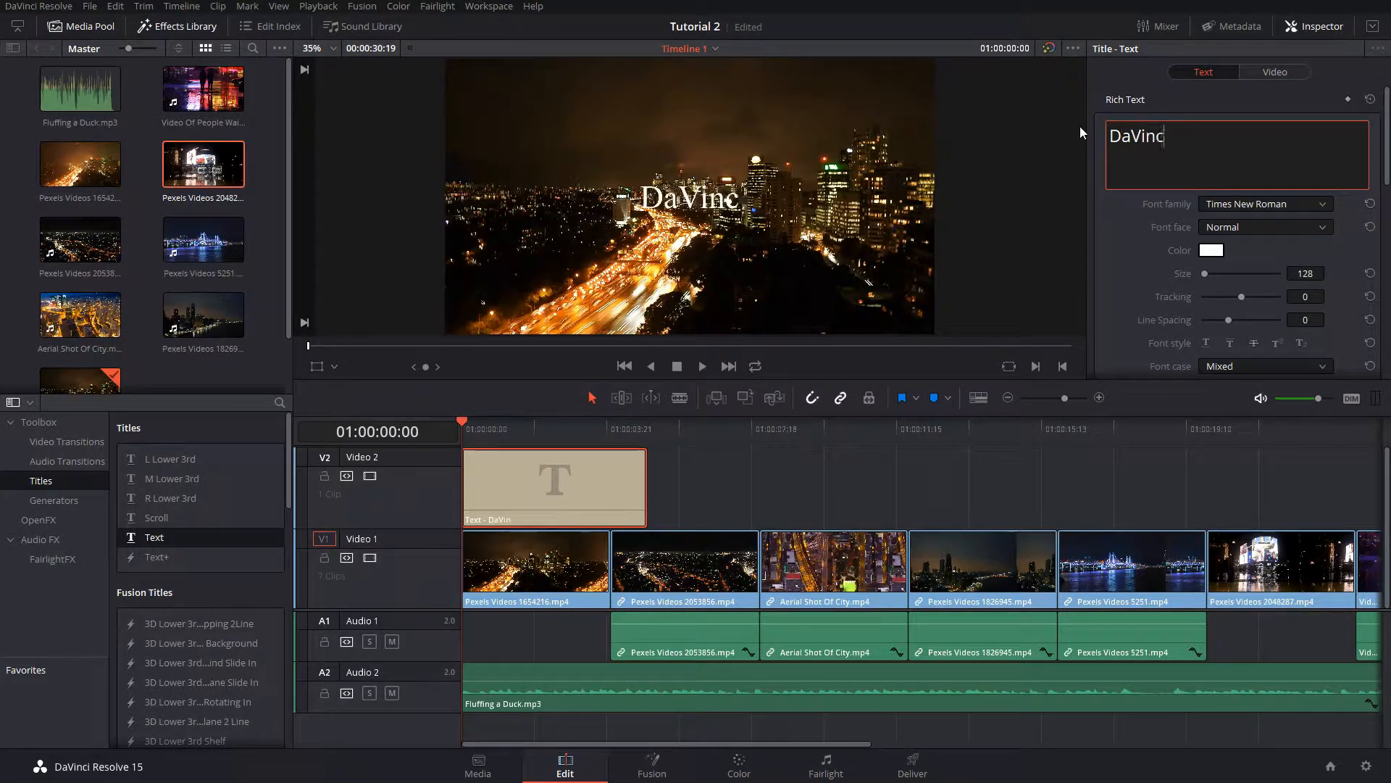
{"action": "type", "text": "i Reso"}
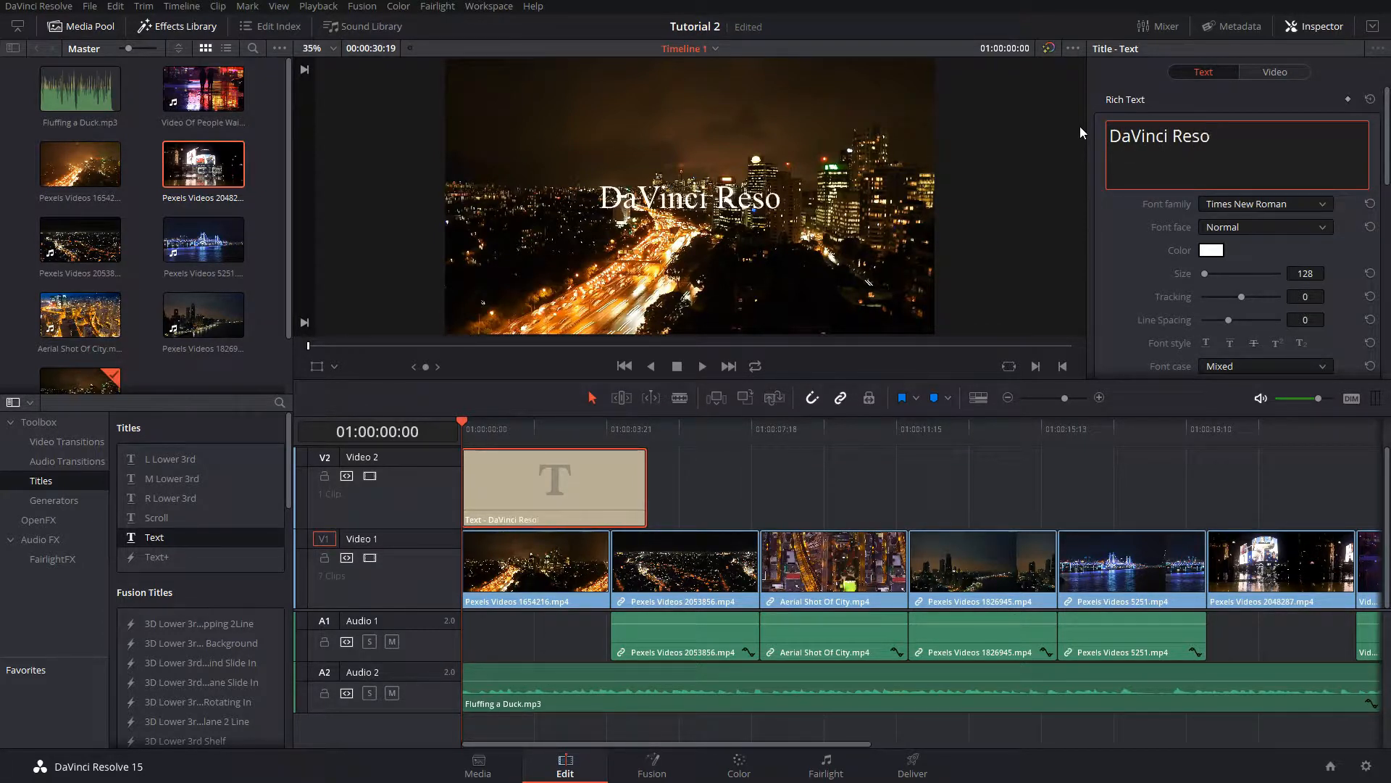
{"action": "type", "text": "lve tut"}
{"action": "key", "text": "BackSpace"}
{"action": "key", "text": "BackSpace"}
{"action": "key", "text": "BackSpace"}
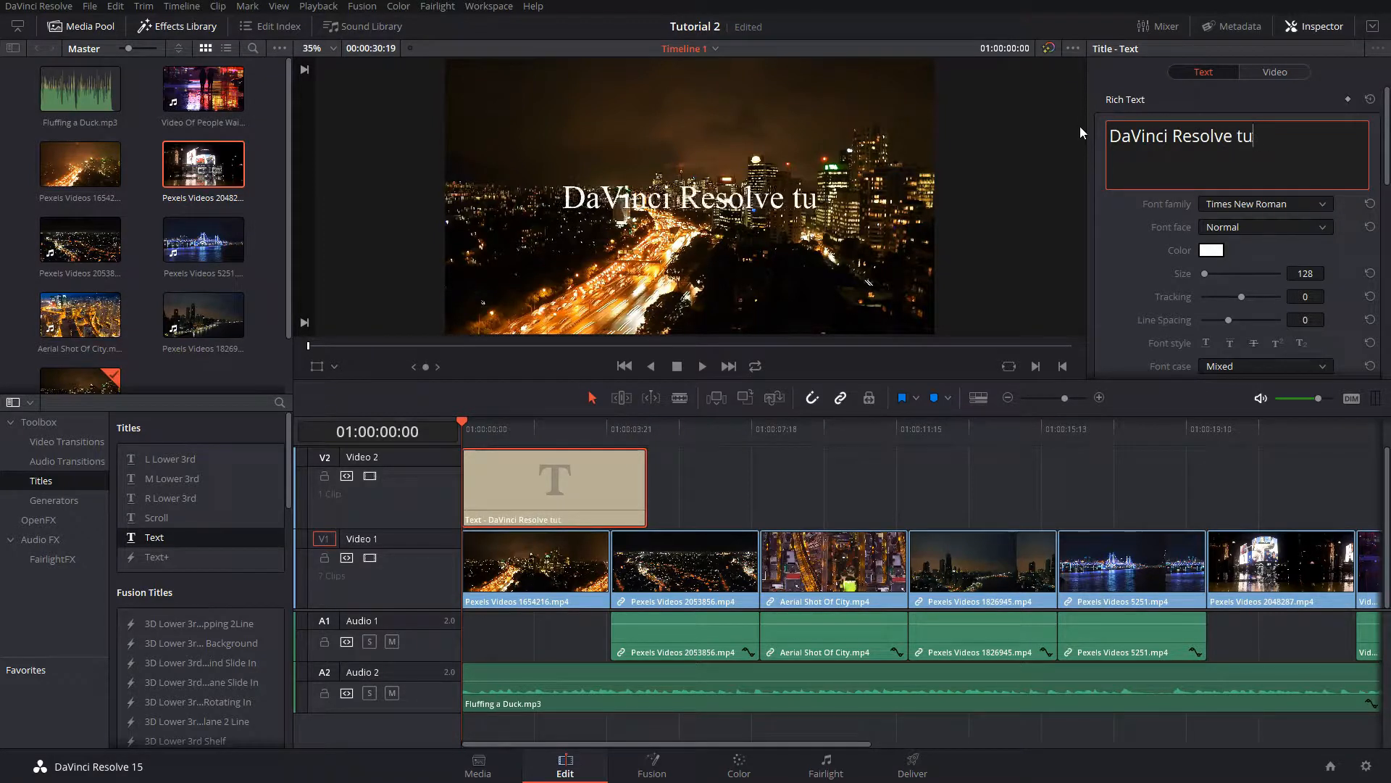
{"action": "type", "text": "Tutorial"}
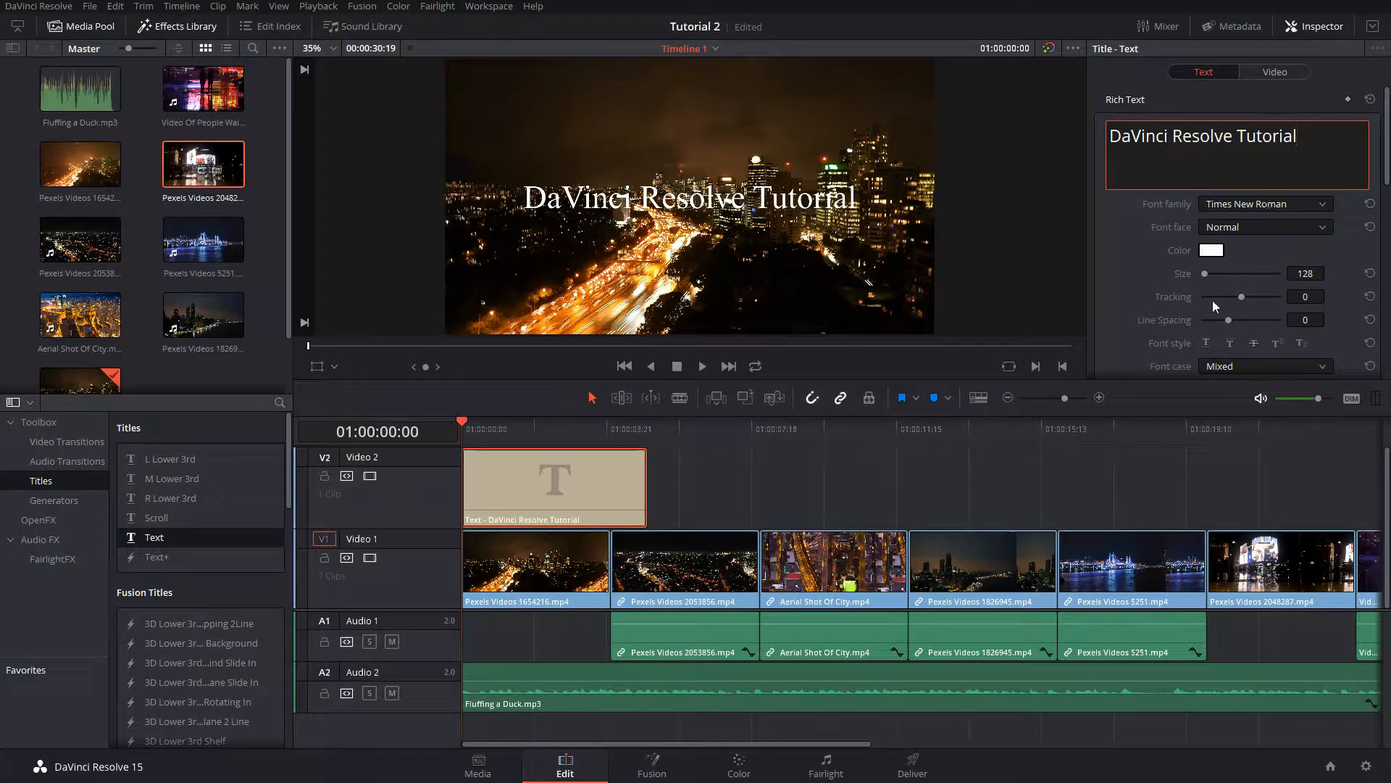
Step: Set the title's text color to the basic green #00ff7f
{"action": "left_click", "coordinate": [1211, 250]}
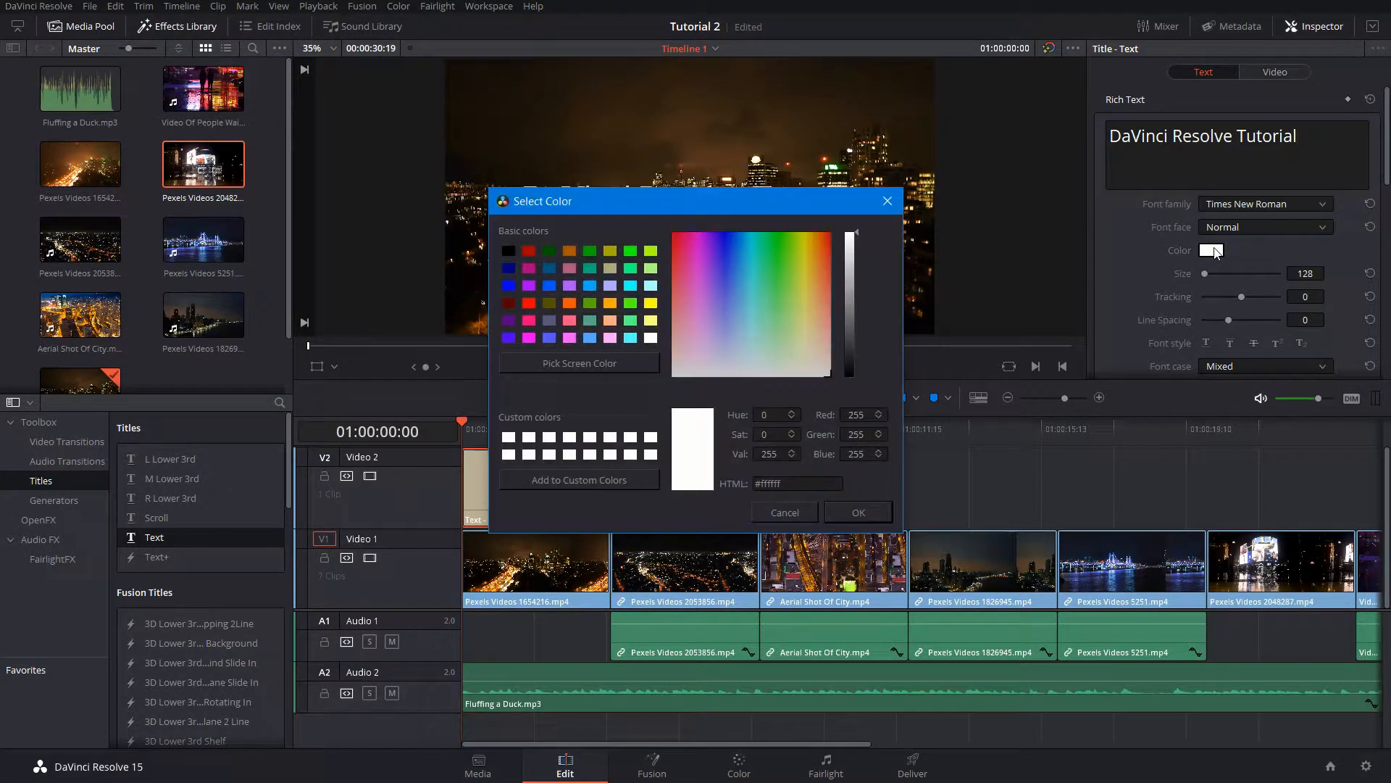
{"action": "left_click", "coordinate": [630, 267]}
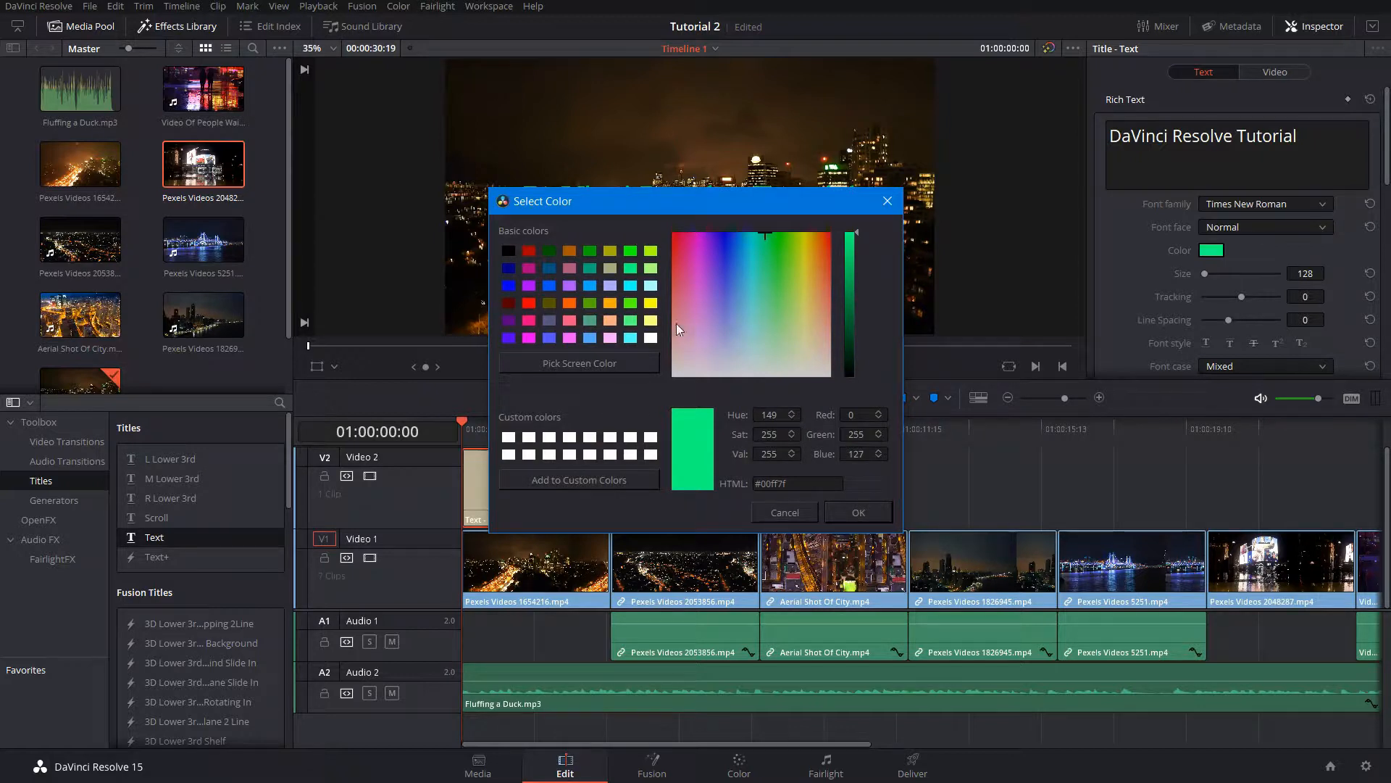
{"action": "left_click", "coordinate": [633, 308]}
{"action": "left_click", "coordinate": [630, 319]}
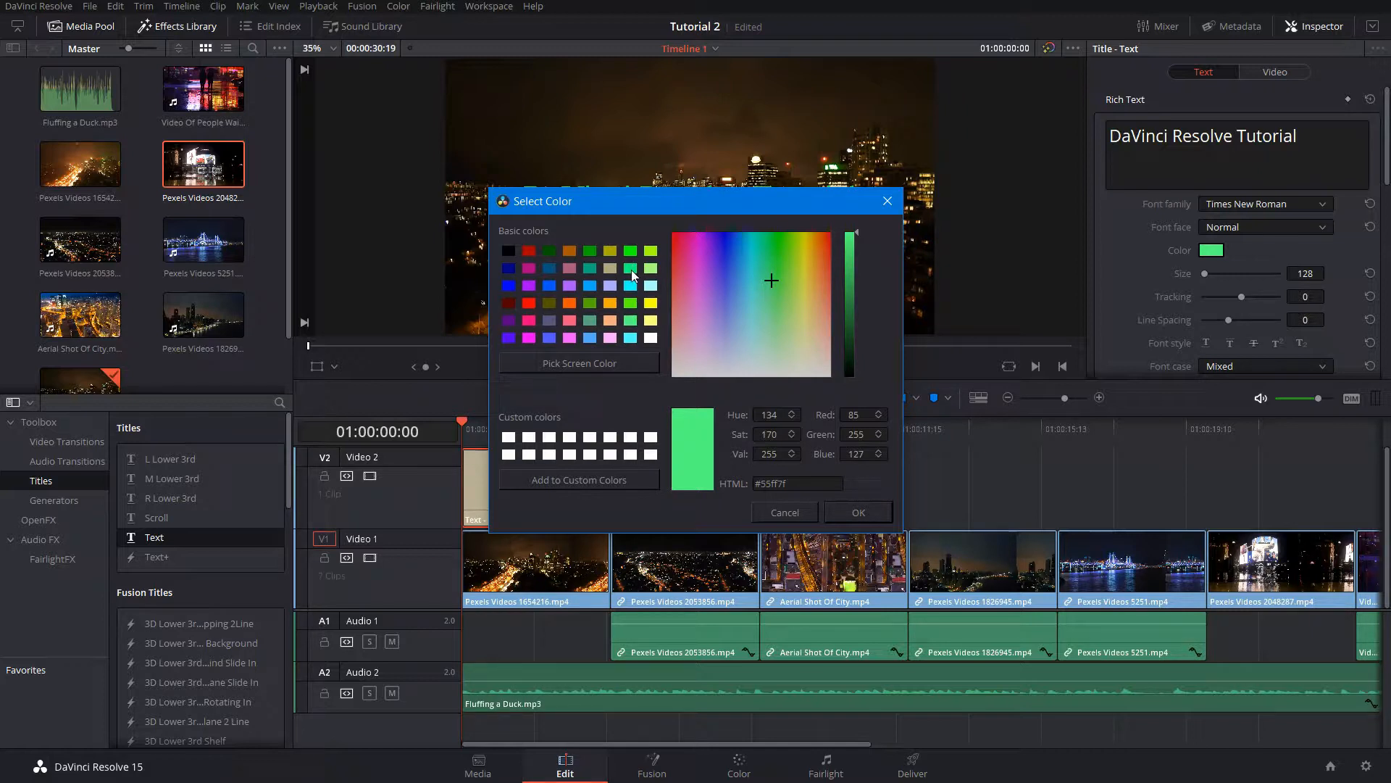
{"action": "left_click", "coordinate": [632, 268]}
{"action": "left_click", "coordinate": [629, 252]}
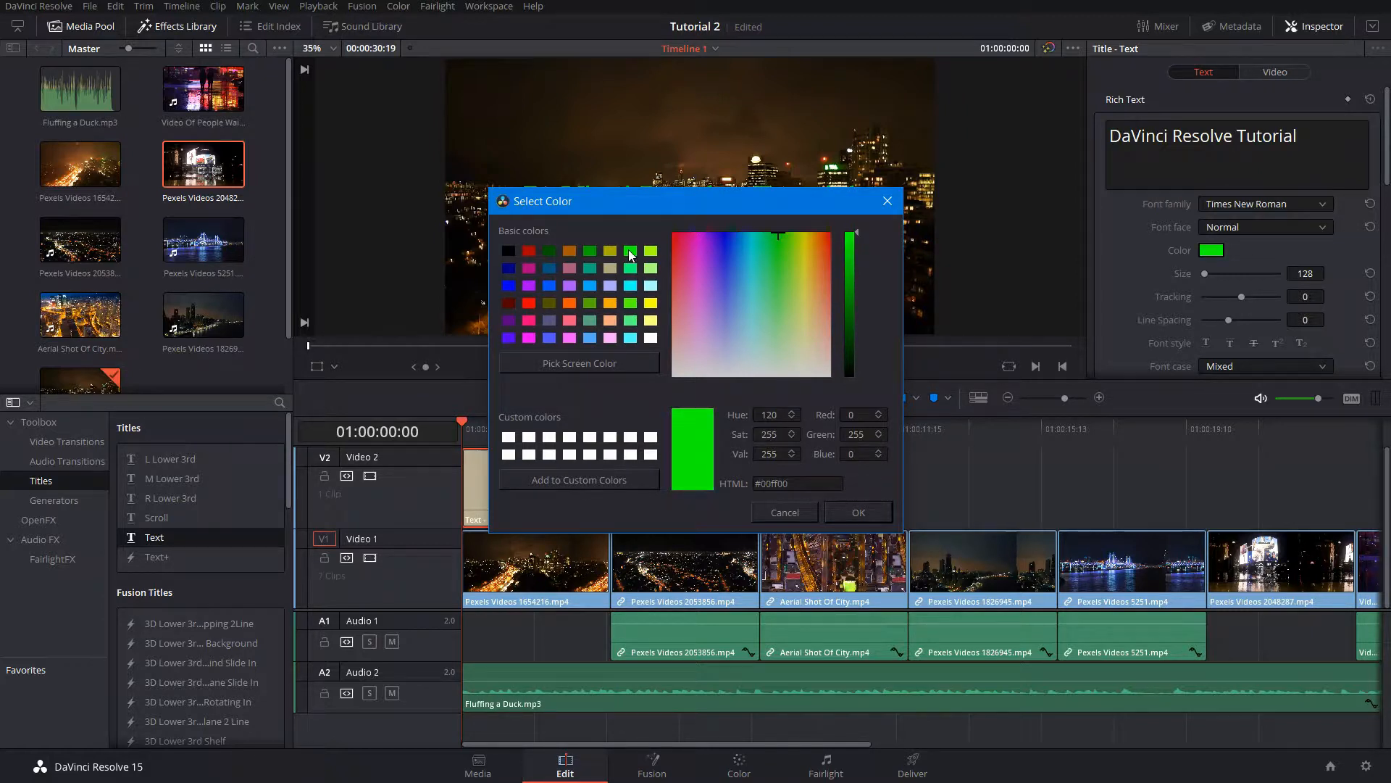
{"action": "left_click", "coordinate": [631, 268]}
{"action": "left_click", "coordinate": [867, 513]}
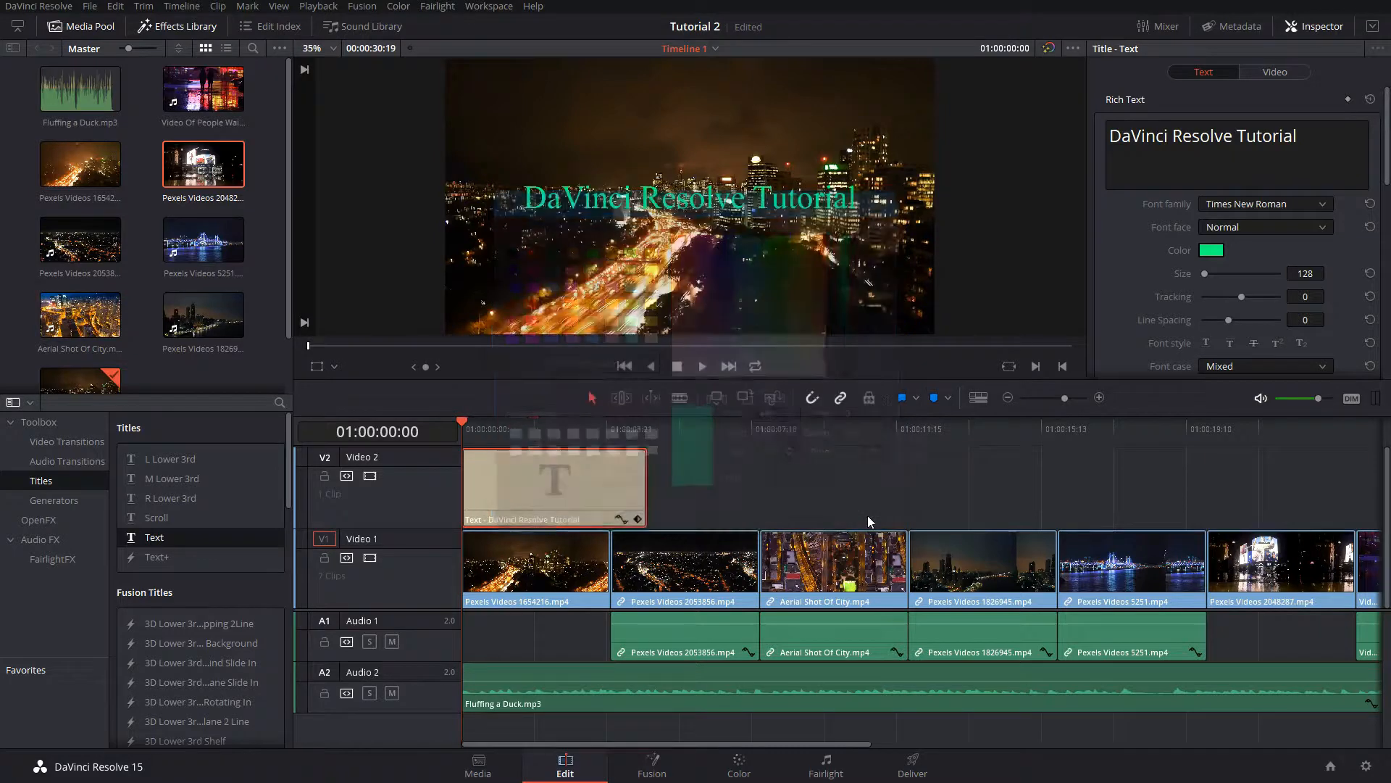
Step: Set the title's transform to zoom 1.200 and position X -97, Y 389, placing it in the sky above the city
{"action": "left_click", "coordinate": [1262, 68]}
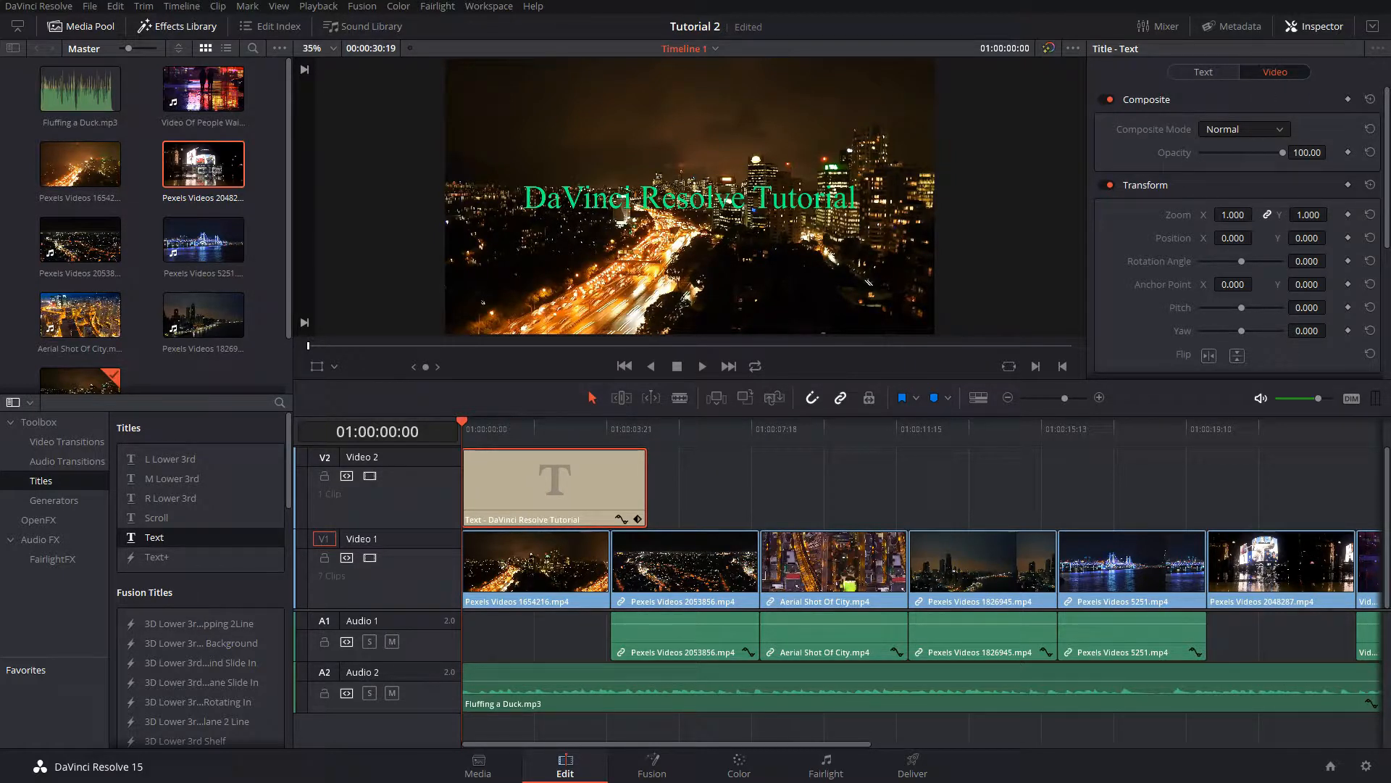
{"action": "left_click_drag", "start_coordinate": [1233, 216], "coordinate": [1189, 238]}
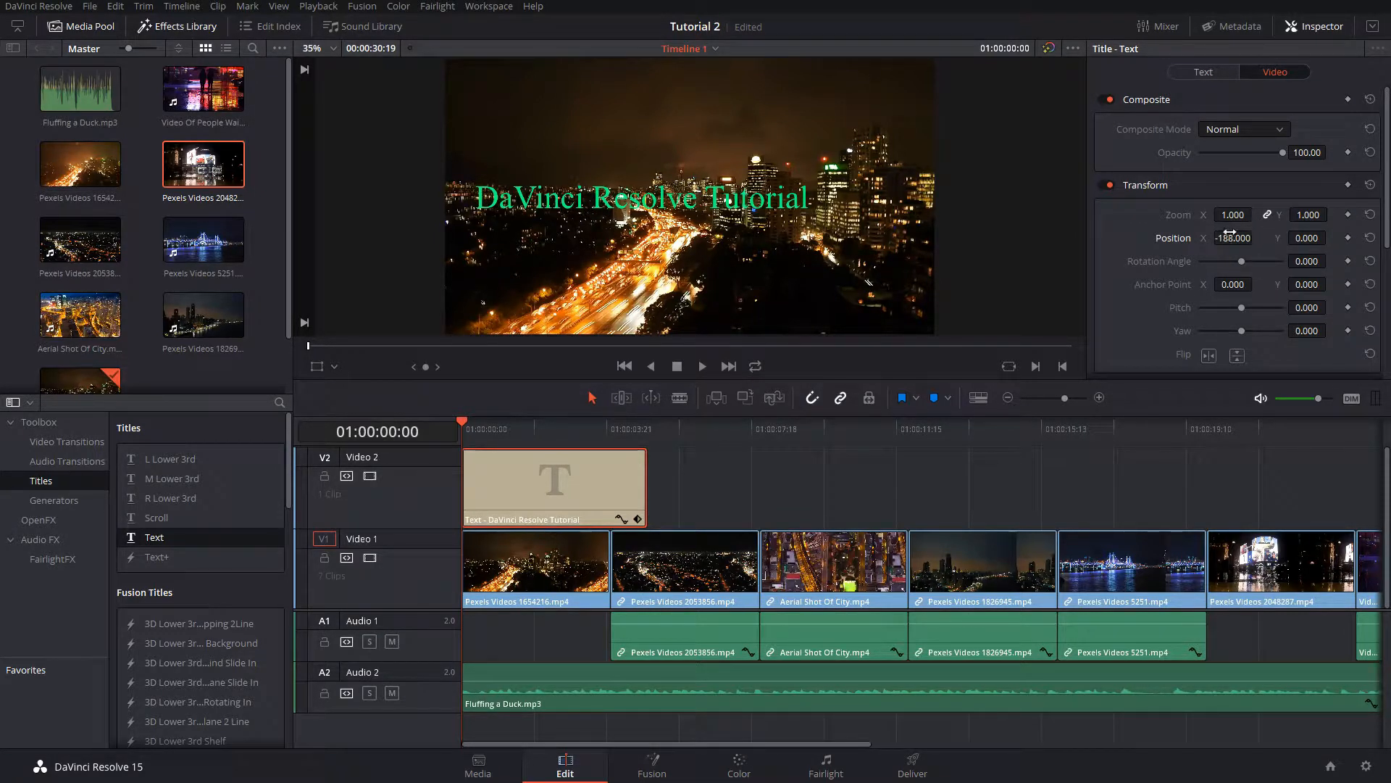
{"action": "left_click_drag", "start_coordinate": [1232, 237], "coordinate": [1223, 237]}
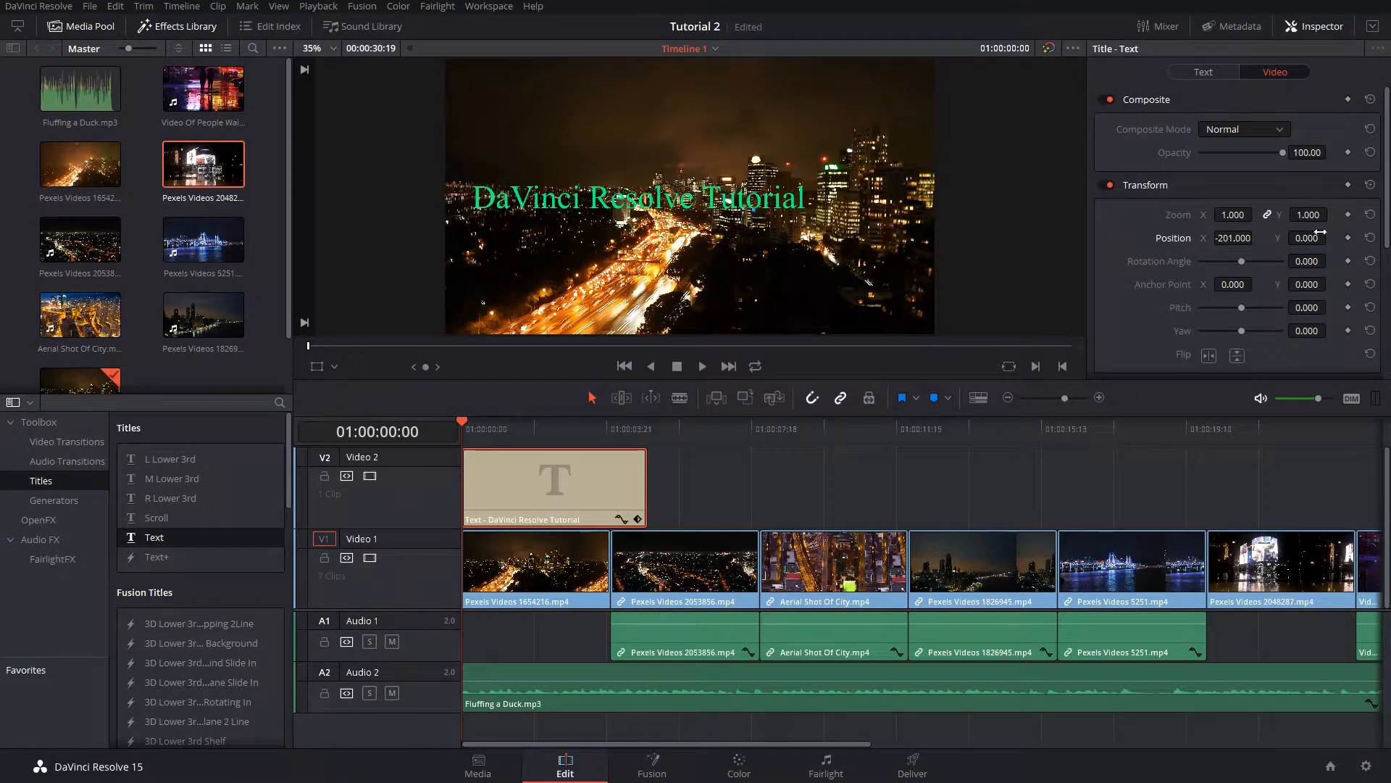
{"action": "left_click_drag", "start_coordinate": [1306, 237], "coordinate": [1331, 238]}
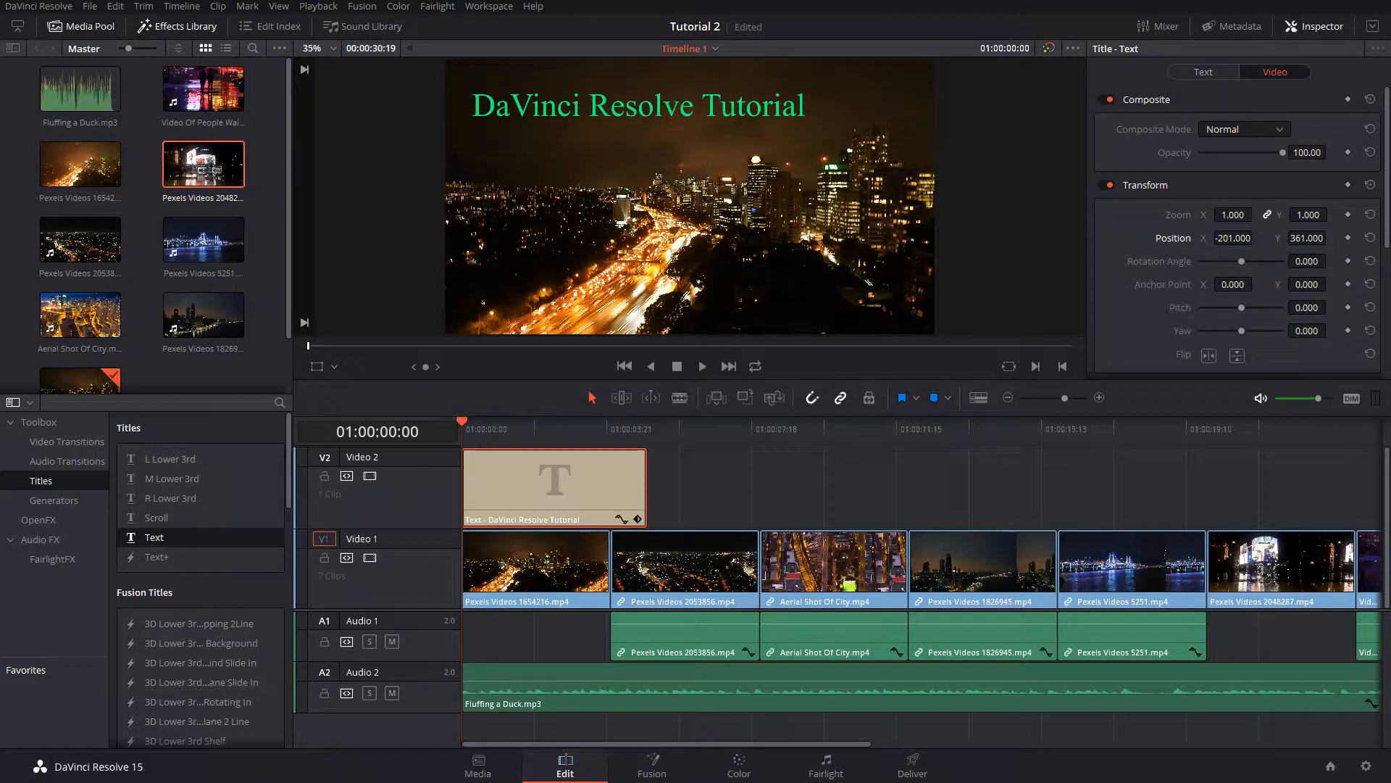
{"action": "left_click_drag", "start_coordinate": [1232, 215], "coordinate": [1257, 215]}
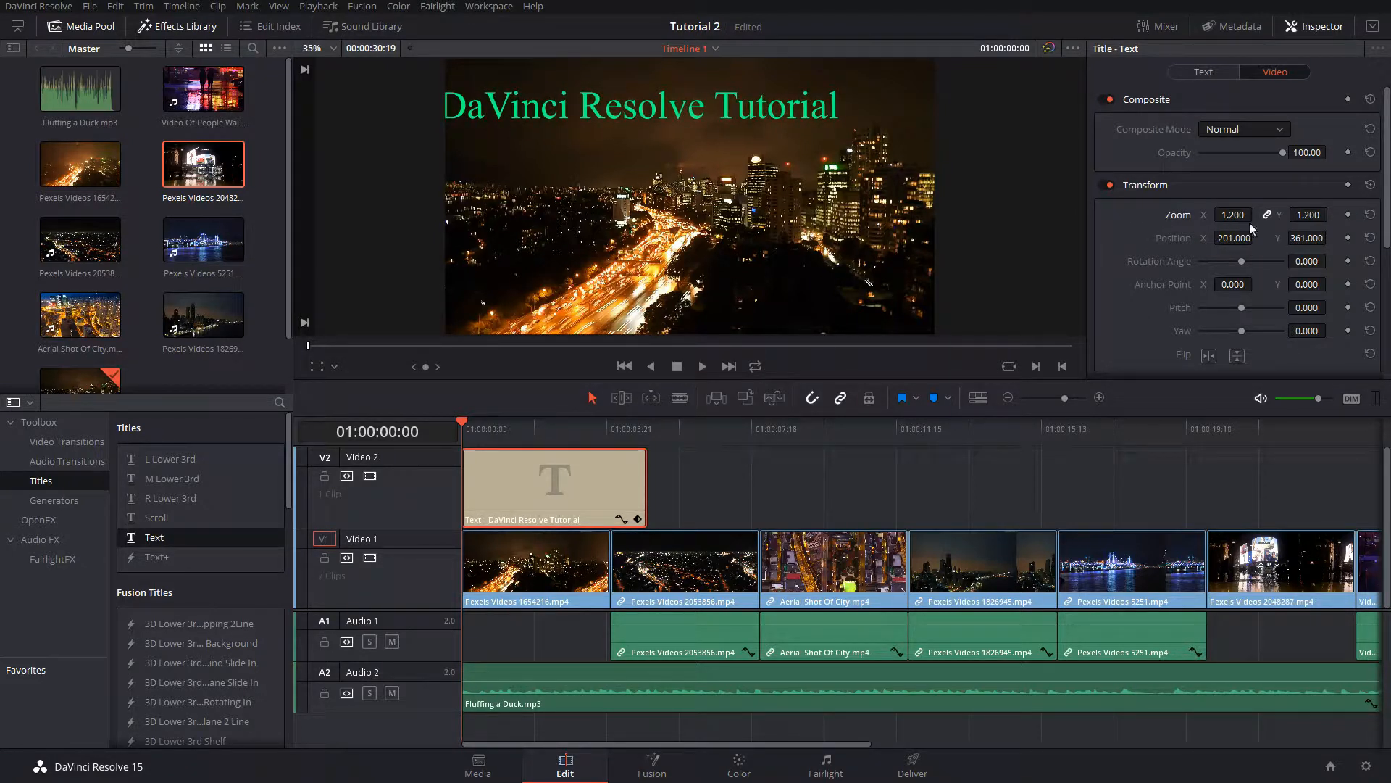
{"action": "left_click_drag", "start_coordinate": [1239, 238], "coordinate": [1257, 237]}
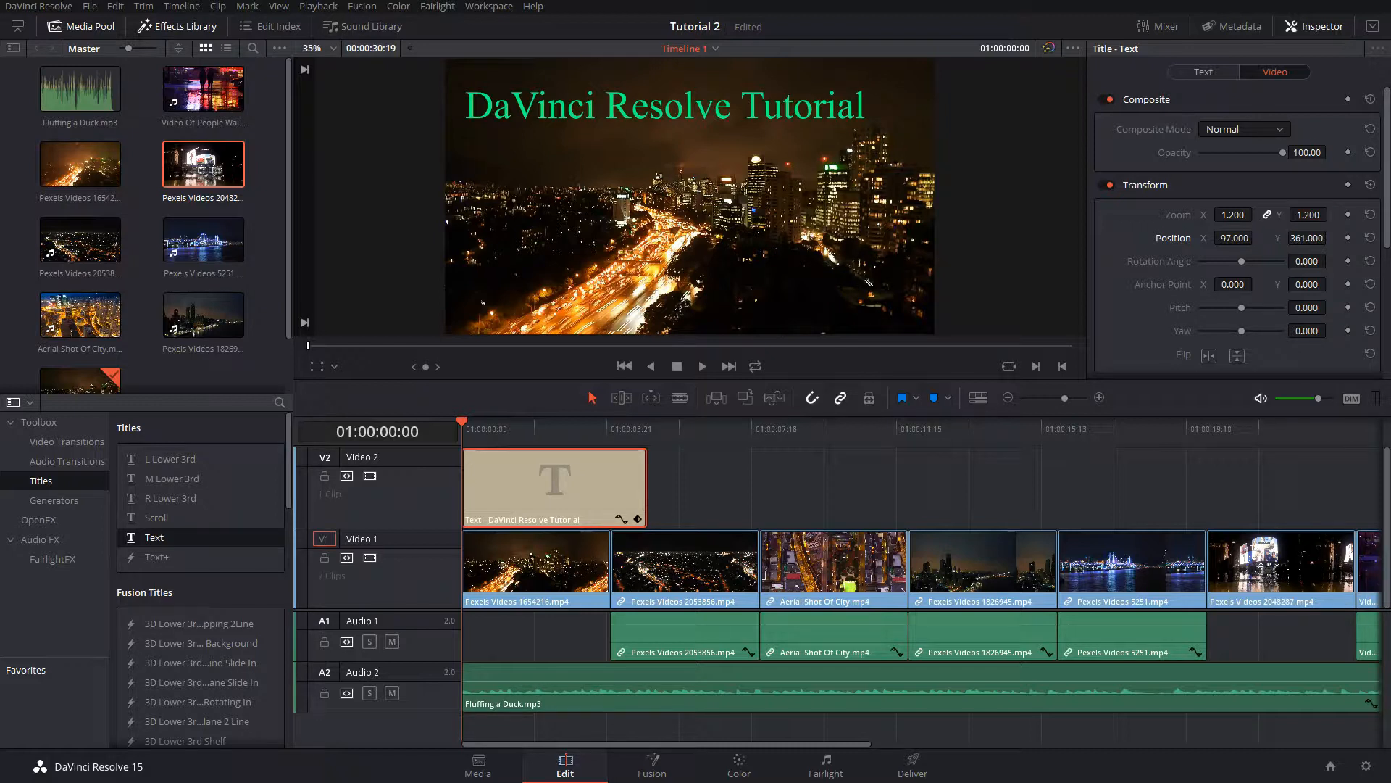
{"action": "left_click_drag", "start_coordinate": [1308, 237], "coordinate": [1330, 237]}
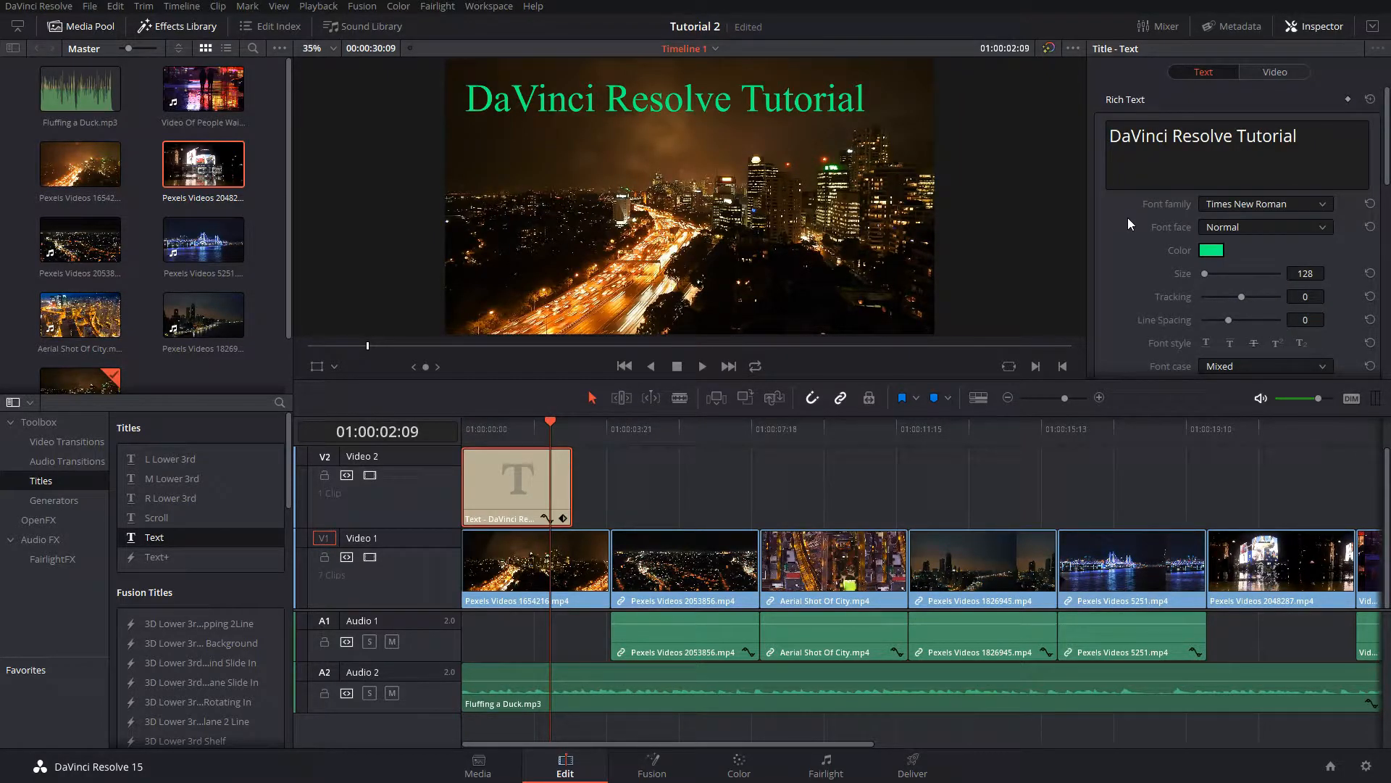
Step: Set the title's drop shadow offset to X 6 and Y -6
{"action": "scroll", "coordinate": [1127, 217], "scroll_direction": "down", "scroll_amount": 5}
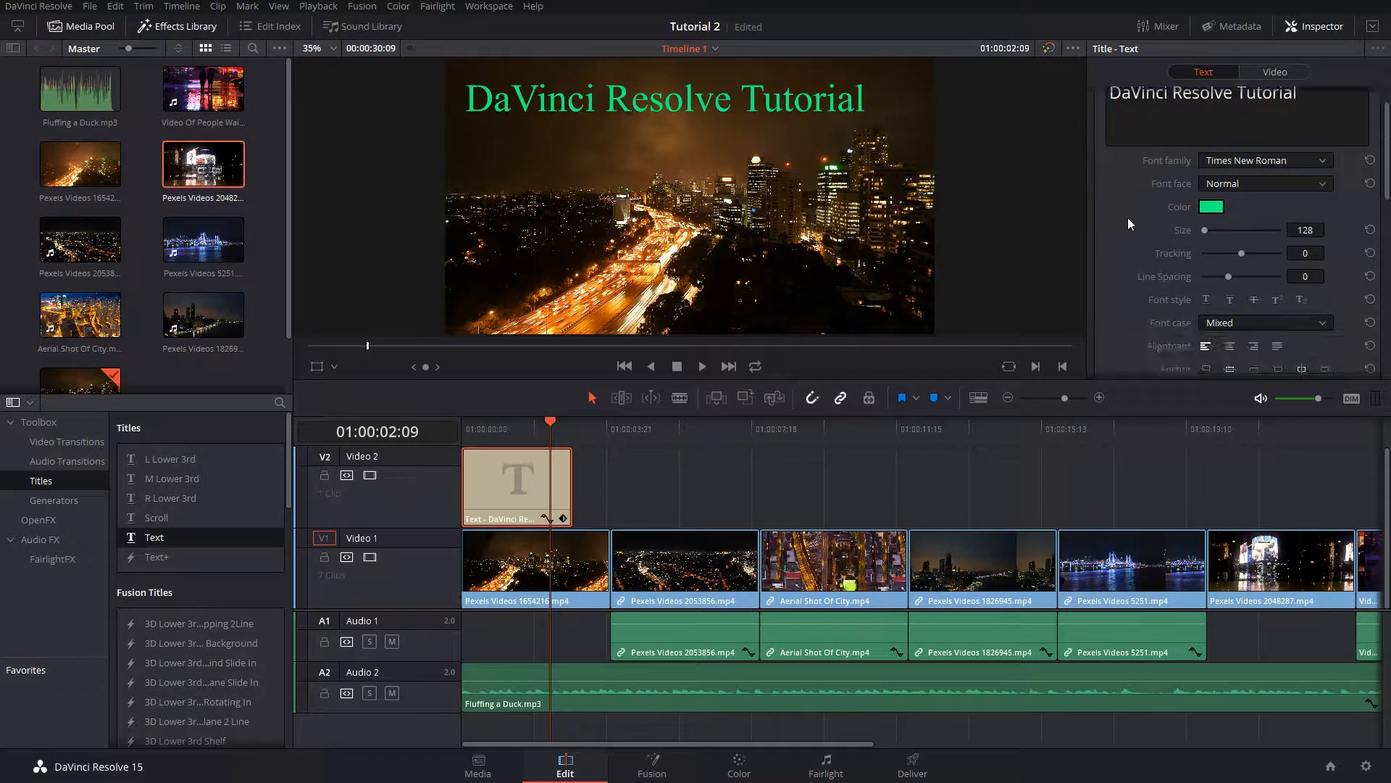
{"action": "scroll", "coordinate": [1127, 219], "scroll_direction": "down", "scroll_amount": 3}
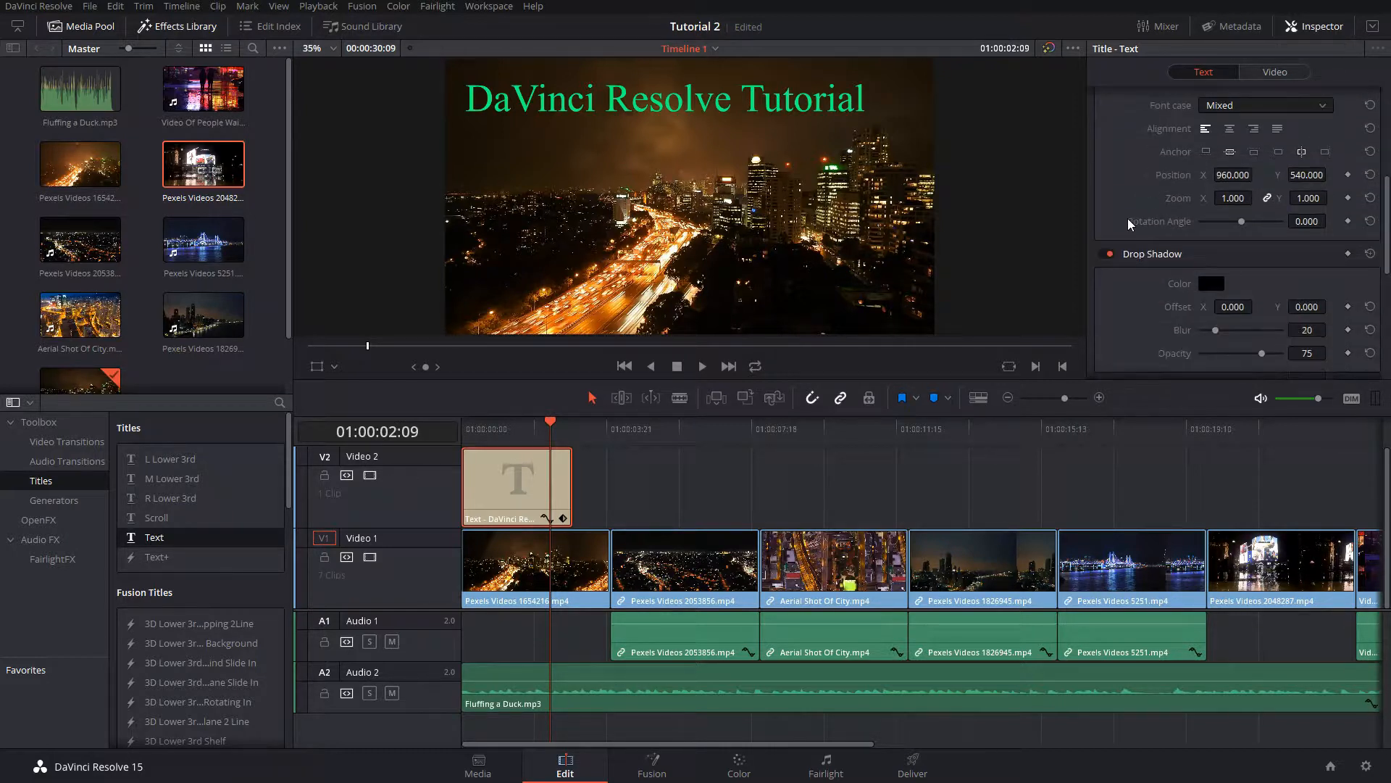
{"action": "scroll", "coordinate": [1127, 219], "scroll_direction": "down", "scroll_amount": 2}
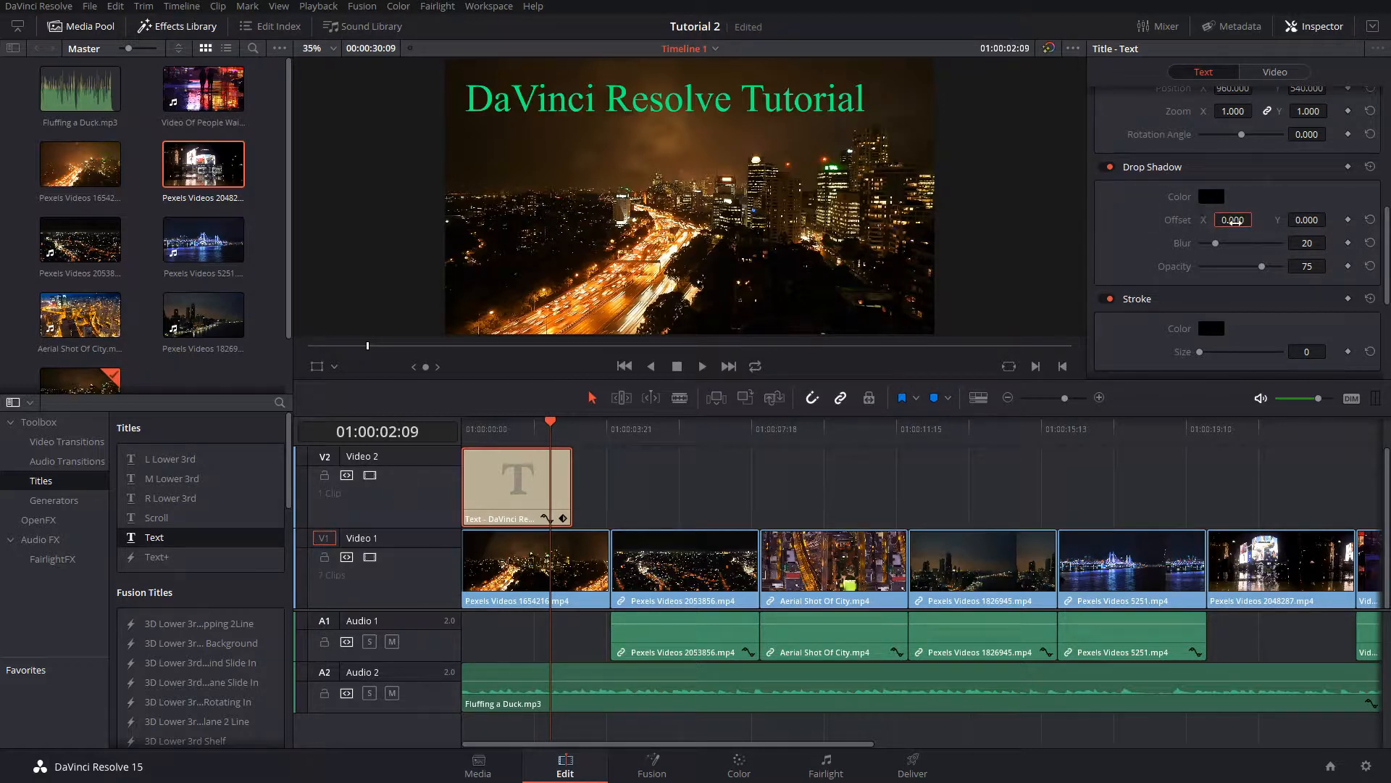
{"action": "left_click_drag", "start_coordinate": [1233, 220], "coordinate": [1258, 219]}
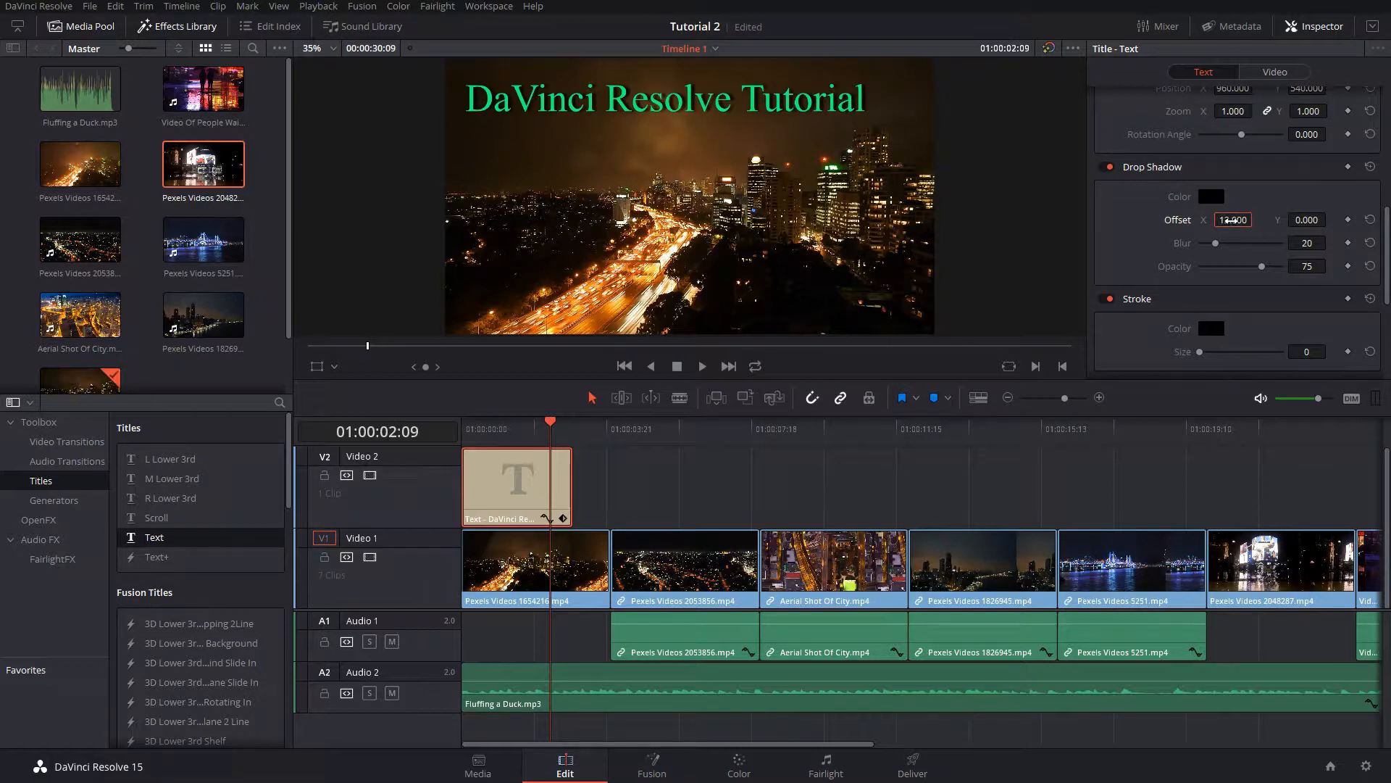
{"action": "left_click", "coordinate": [1232, 219]}
{"action": "type", "text": "6"}
{"action": "key", "text": "Tab"}
{"action": "type", "text": "-"}
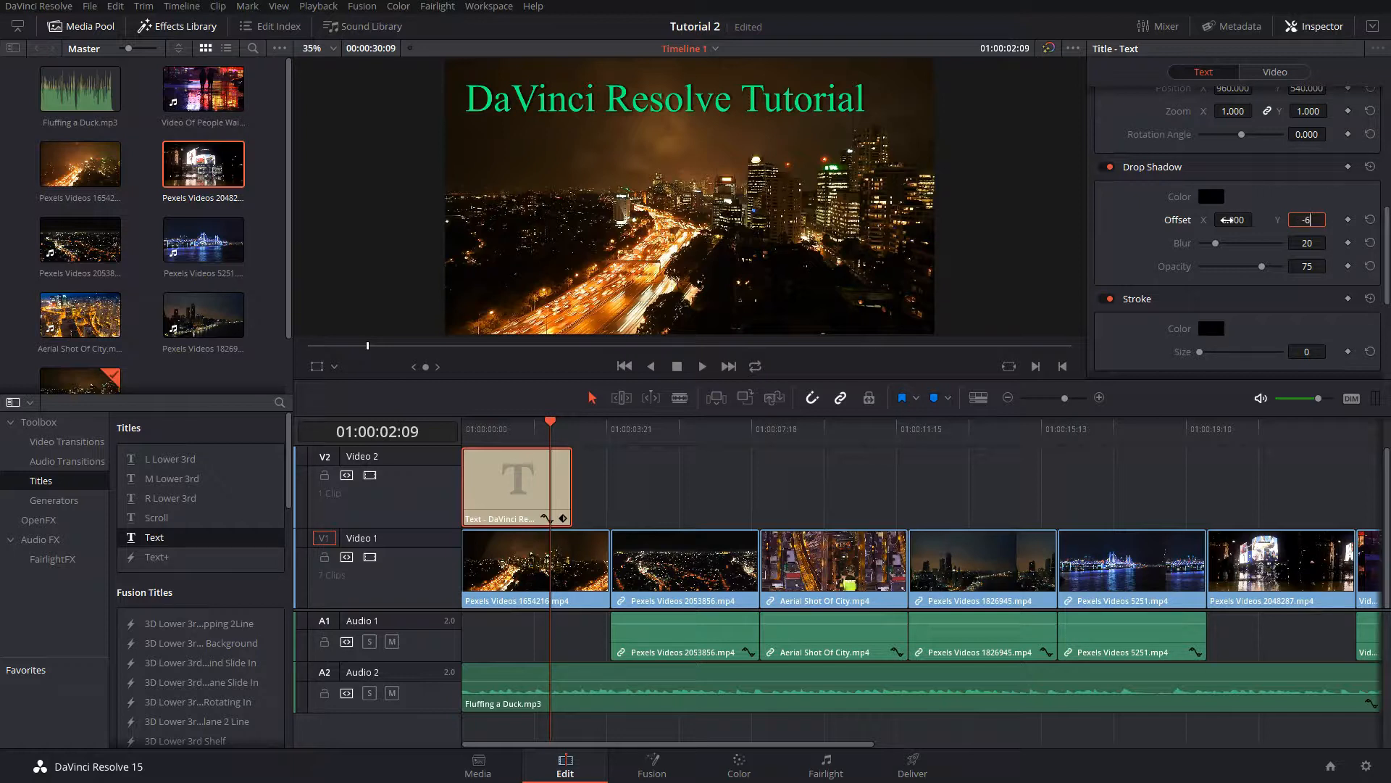
{"action": "type", "text": "6"}
{"action": "key", "text": "Return"}
Step: Preview the title in the full-screen Cinema Viewer, and play the sequence past the title to 01:00:08:00
{"action": "left_click", "coordinate": [532, 7]}
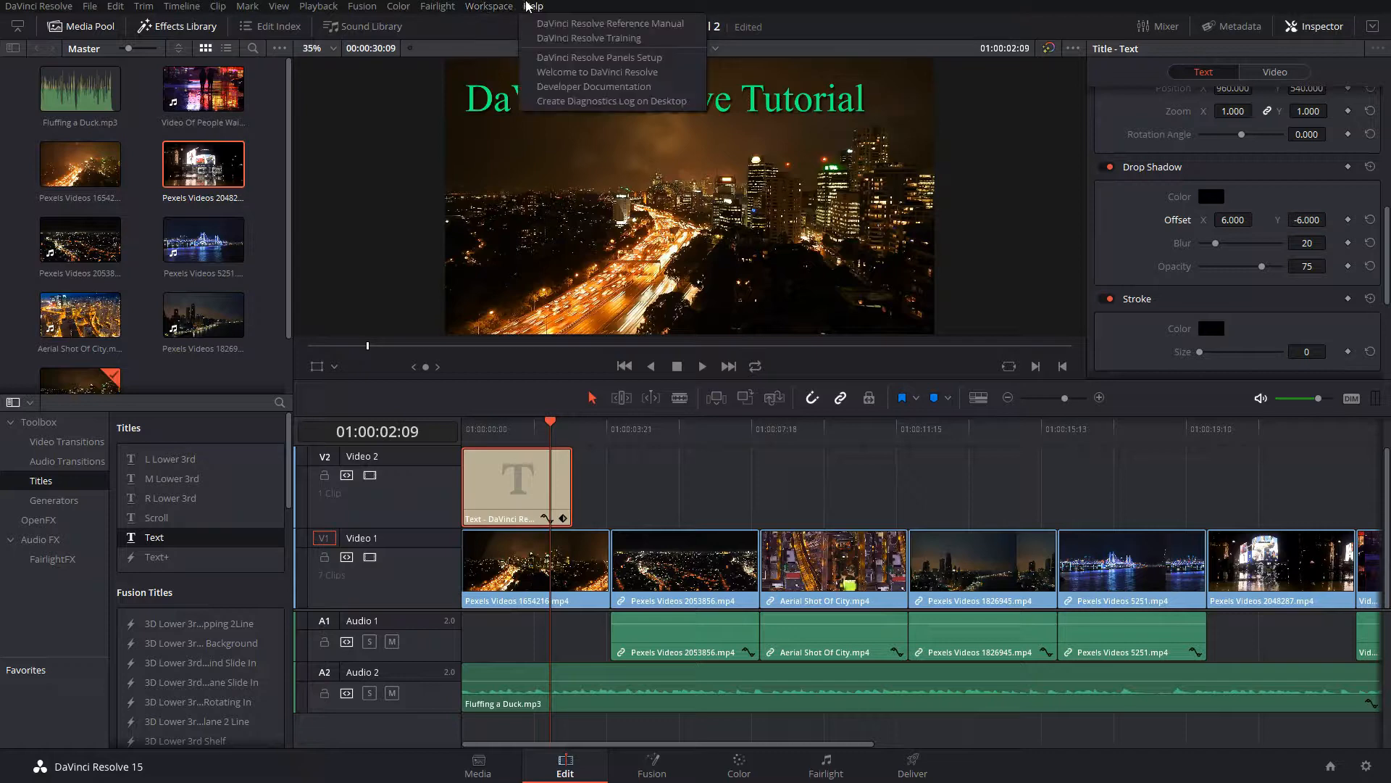
{"action": "mouse_move", "coordinate": [489, 7]}
{"action": "mouse_move", "coordinate": [520, 39]}
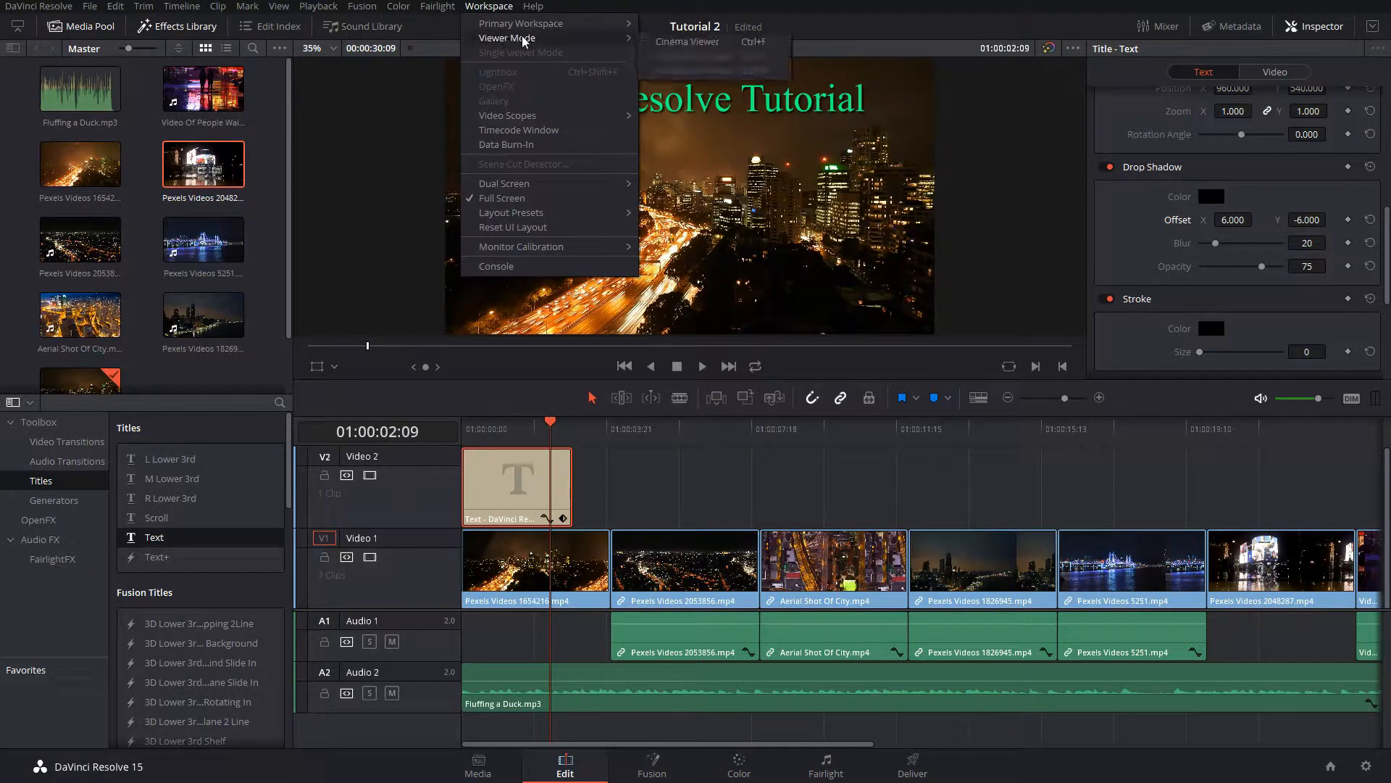
{"action": "left_click", "coordinate": [696, 45]}
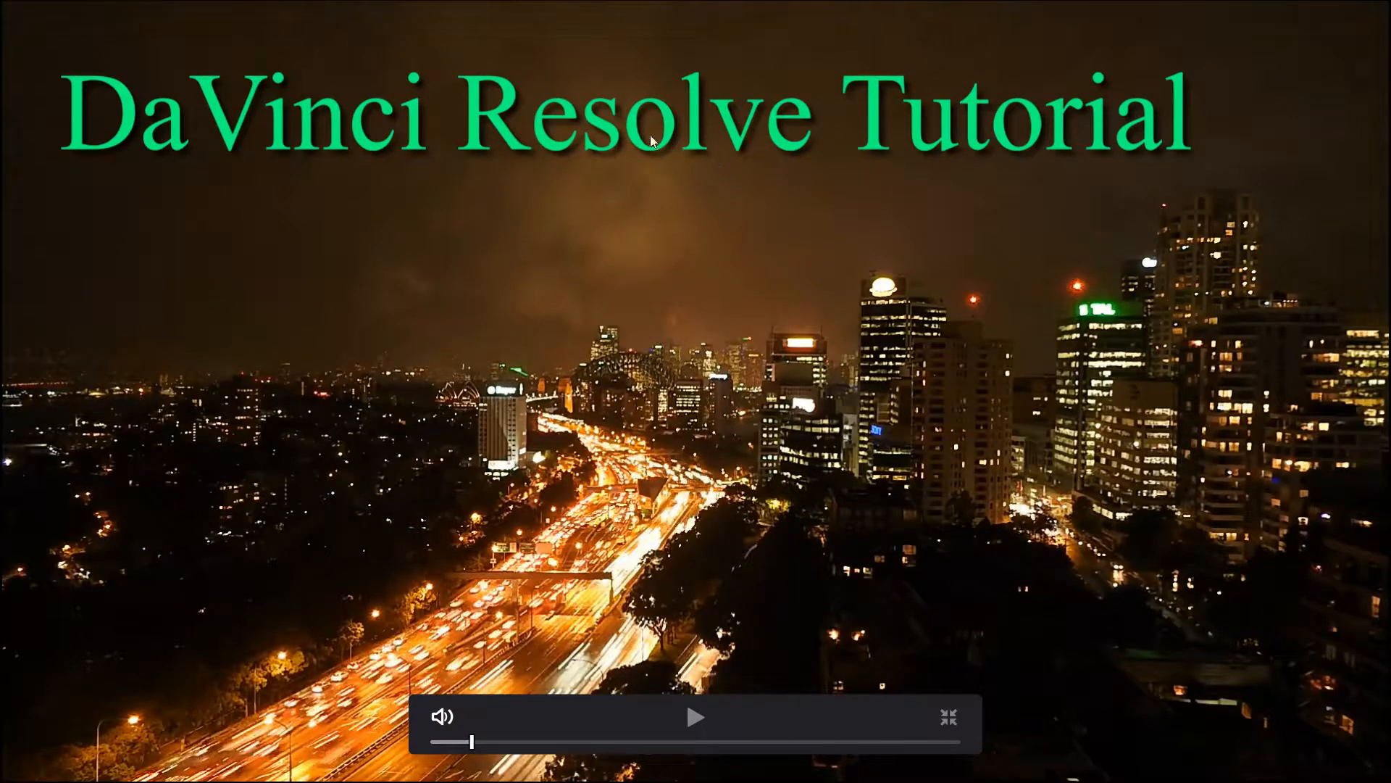
{"action": "key", "text": "Escape"}
{"action": "key", "text": "space"}
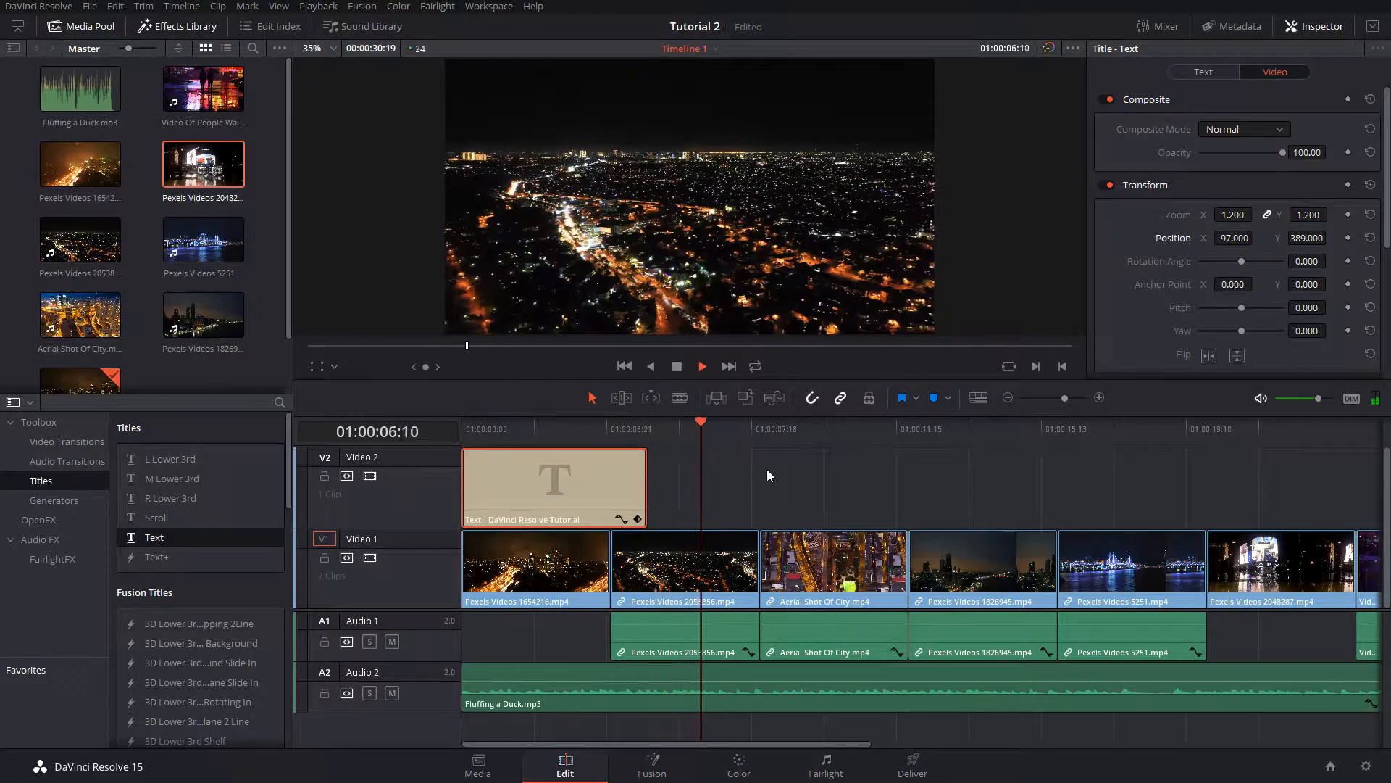
{"action": "key", "text": "space"}
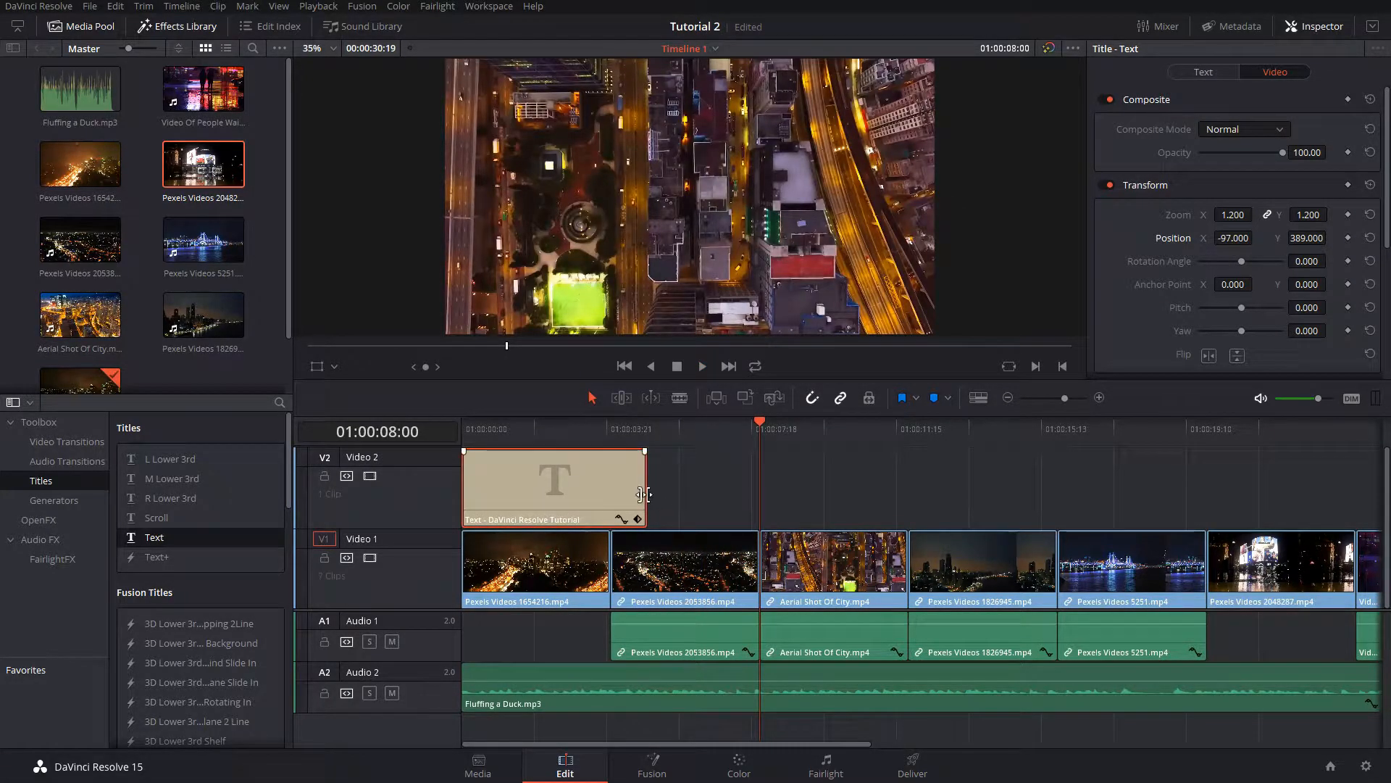
Step: Shorten the title to about 3 seconds, and play the sequence from the start to 01:00:30:12
{"action": "left_click_drag", "start_coordinate": [644, 494], "coordinate": [569, 495]}
{"action": "left_click", "coordinate": [462, 431]}
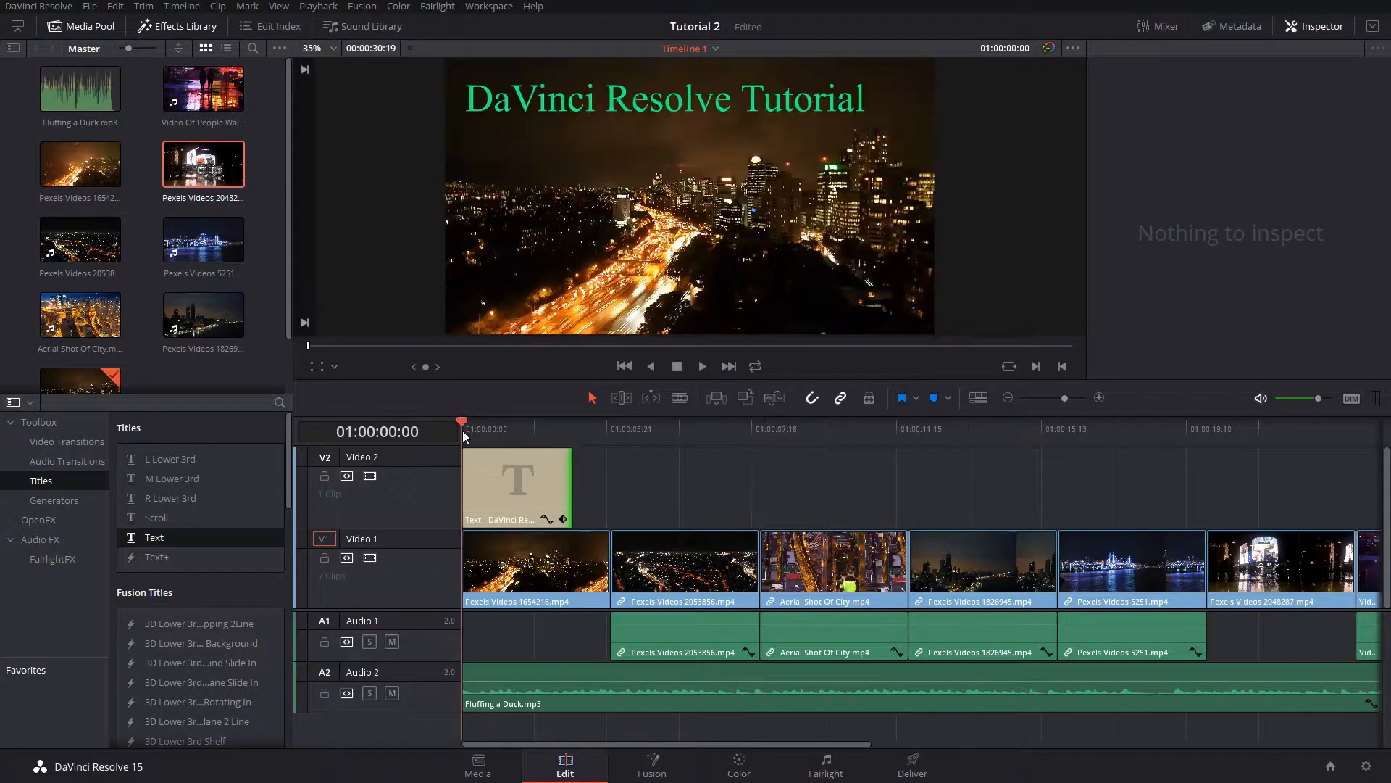
{"action": "key", "text": "space"}
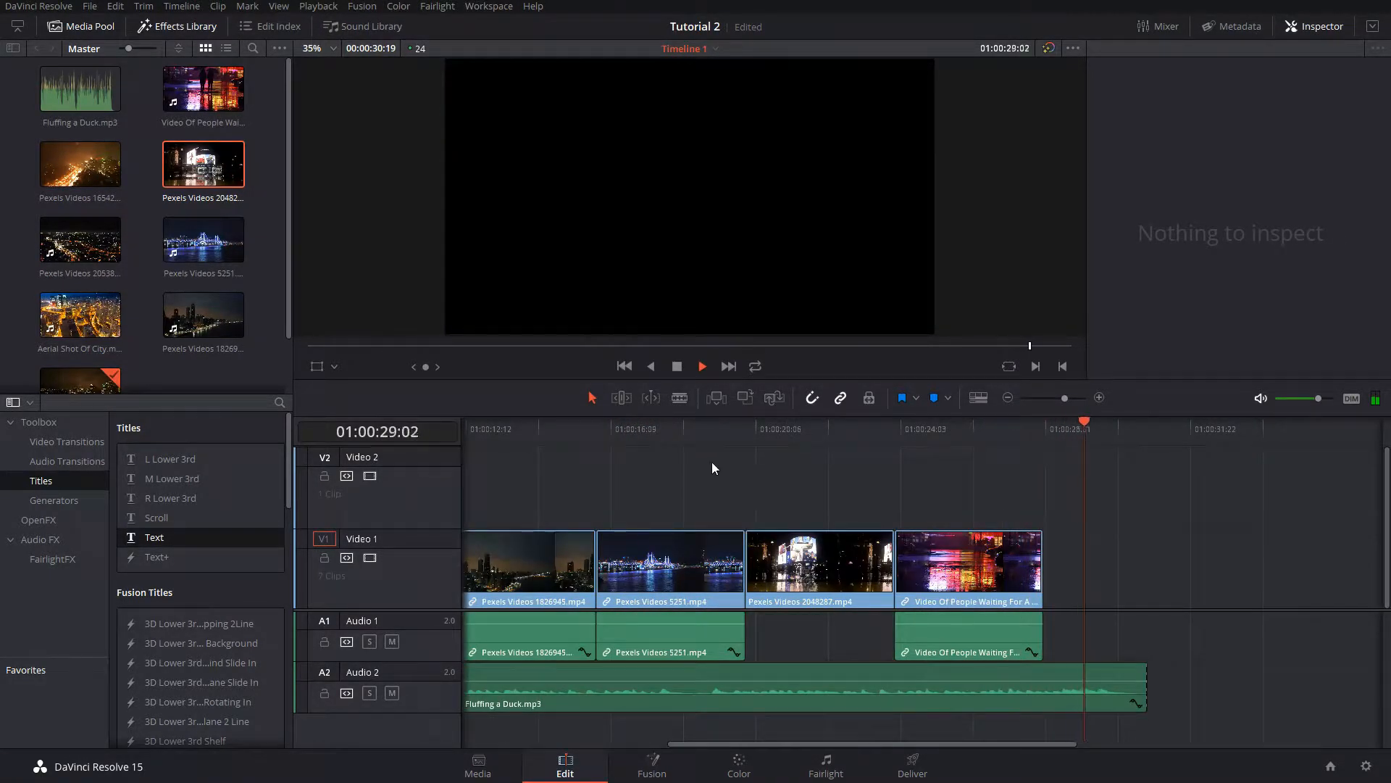
{"action": "key", "text": "space"}
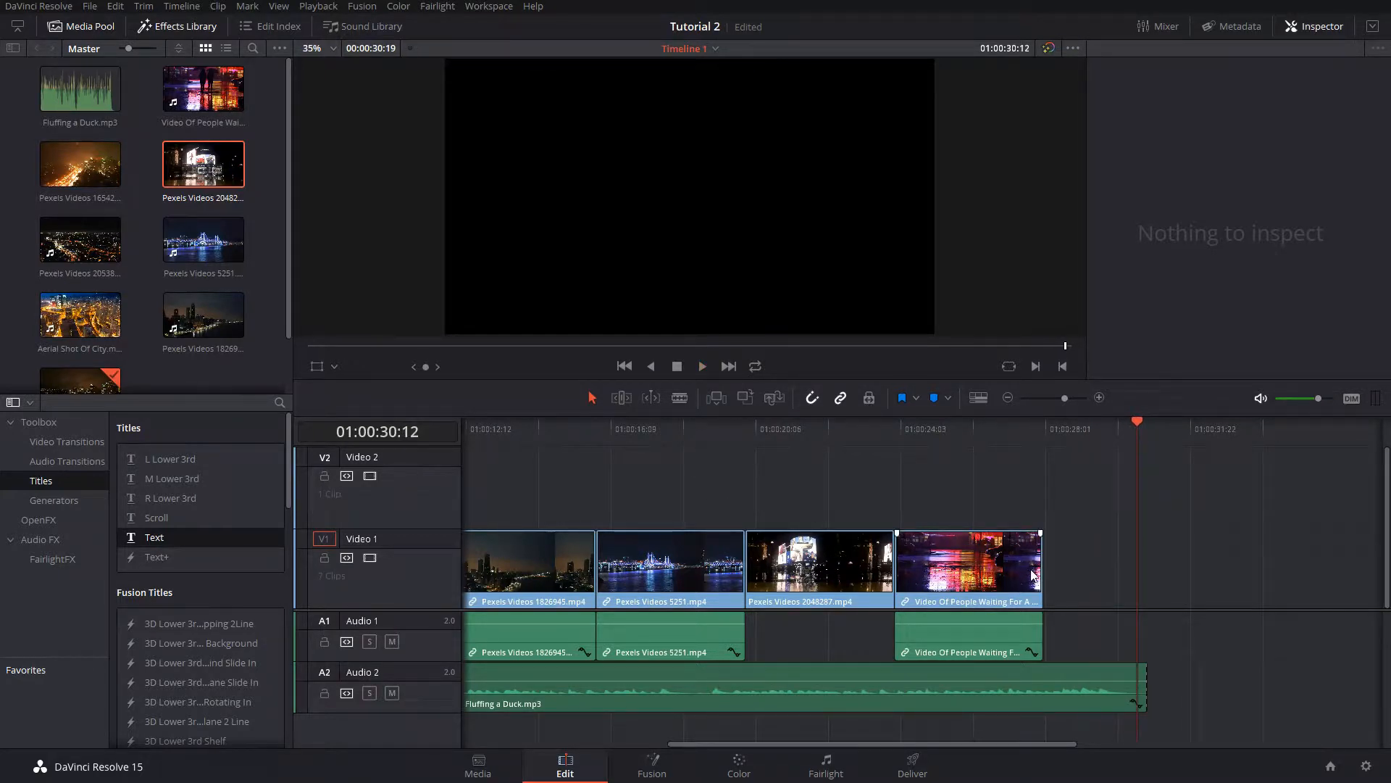
Step: Extend the last video clip on Video 1 to the end of the music at 01:00:30:19, and play it from its beginning
{"action": "left_click_drag", "start_coordinate": [1041, 573], "coordinate": [1146, 565]}
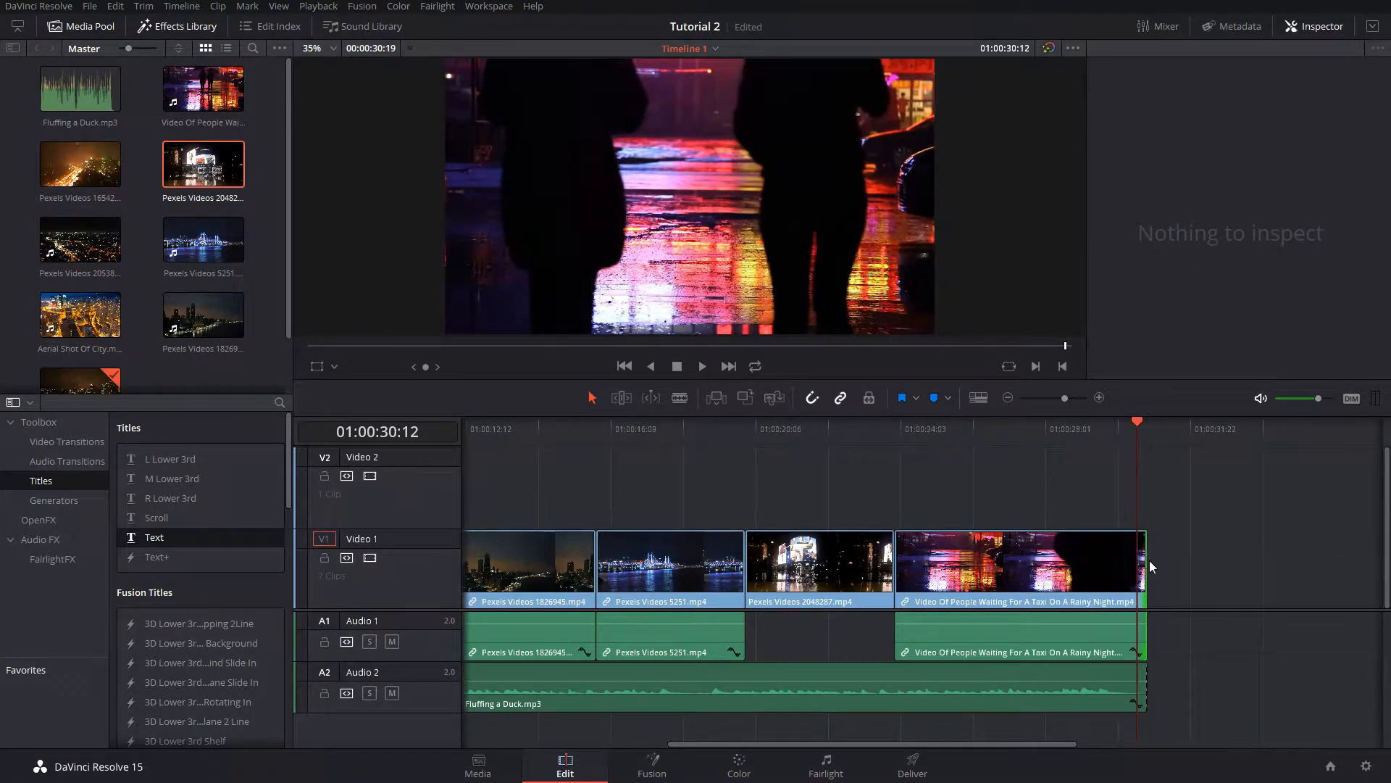
{"action": "left_click_drag", "start_coordinate": [1140, 431], "coordinate": [895, 435]}
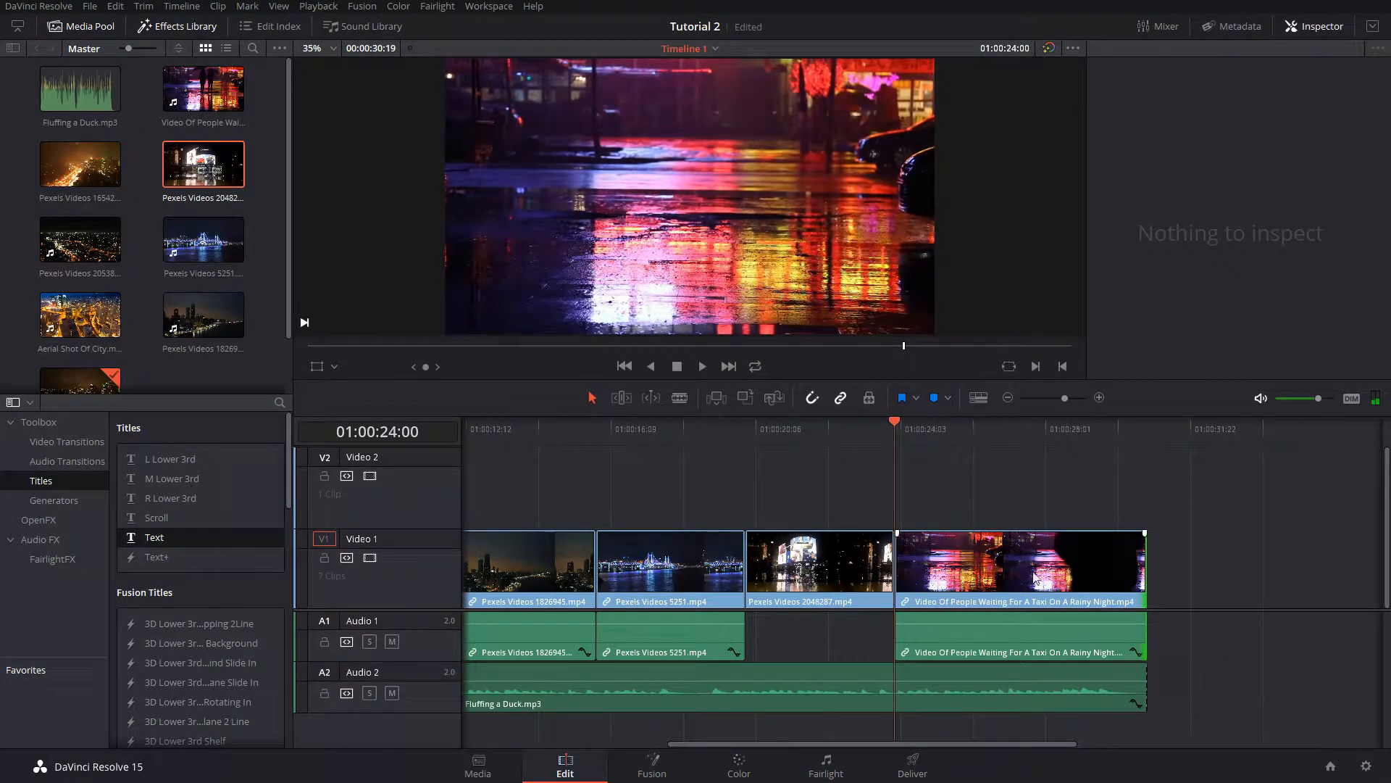
{"action": "key", "text": "space"}
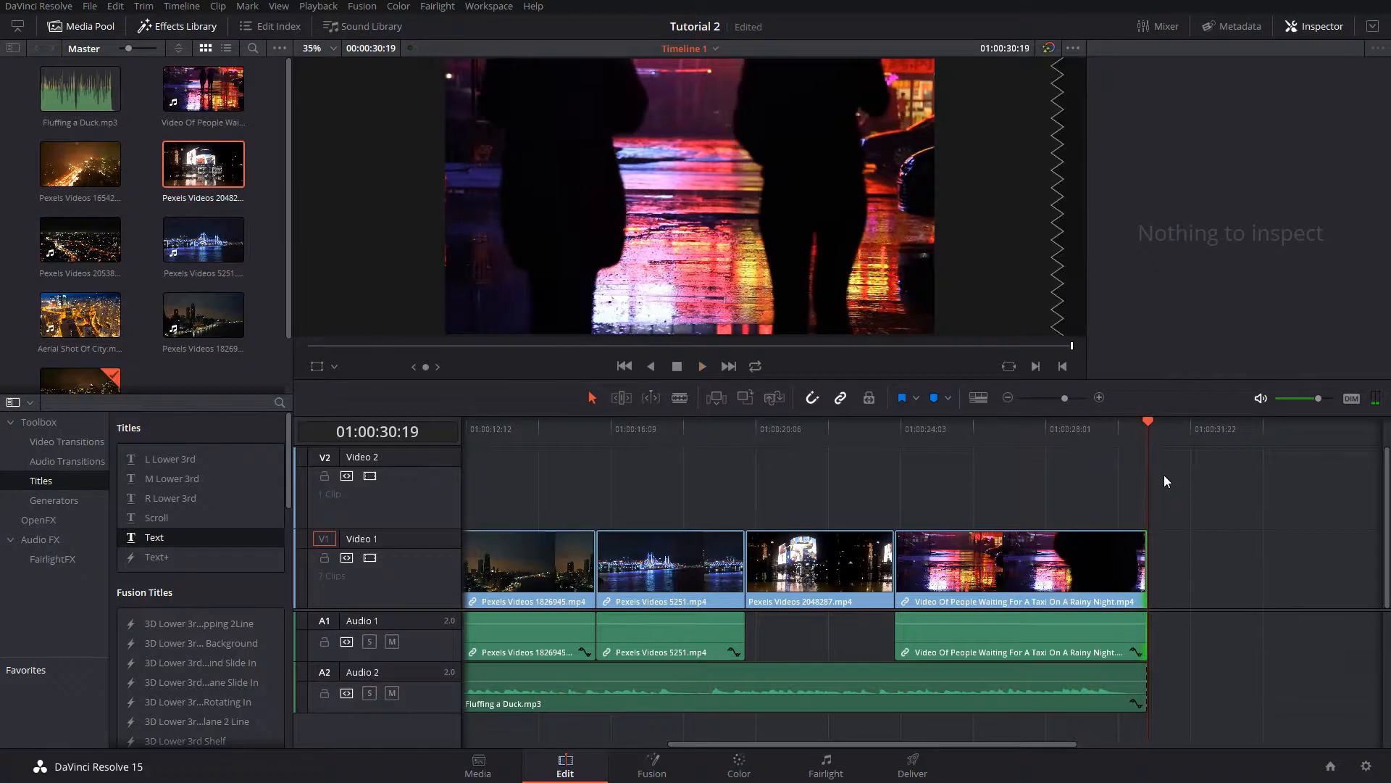
{"action": "mouse_move", "coordinate": [1000, 427]}
{"action": "left_mouse_down"}
{"action": "mouse_move", "coordinate": [1025, 429]}
{"action": "mouse_move", "coordinate": [986, 431]}
{"action": "left_mouse_up"}
{"action": "key", "text": "Left"}
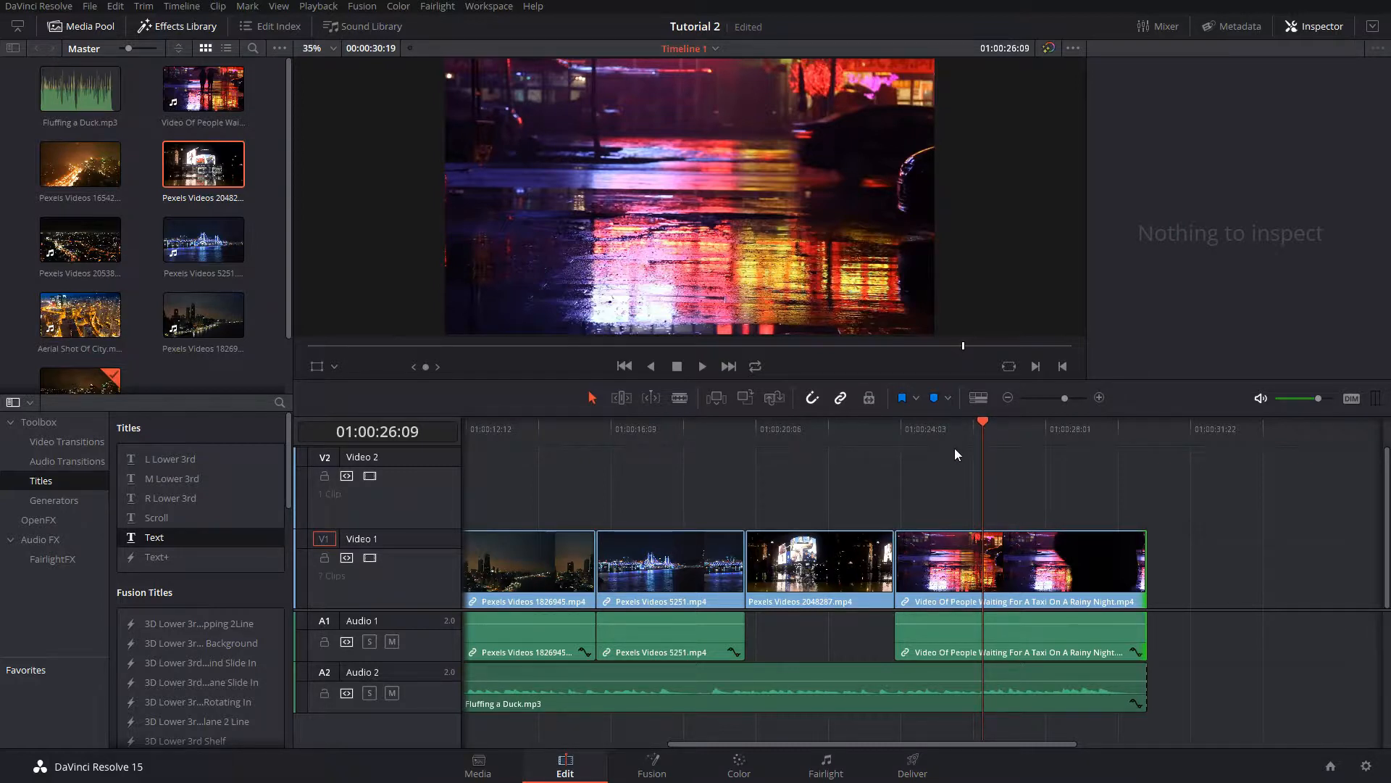
Step: Slip the last clip's footage by about -02:16 in Trim Edit mode, return to Selection mode, and play the clip from 01:00:24:00
{"action": "left_click", "coordinate": [620, 398]}
{"action": "left_click_drag", "start_coordinate": [985, 426], "coordinate": [1192, 456]}
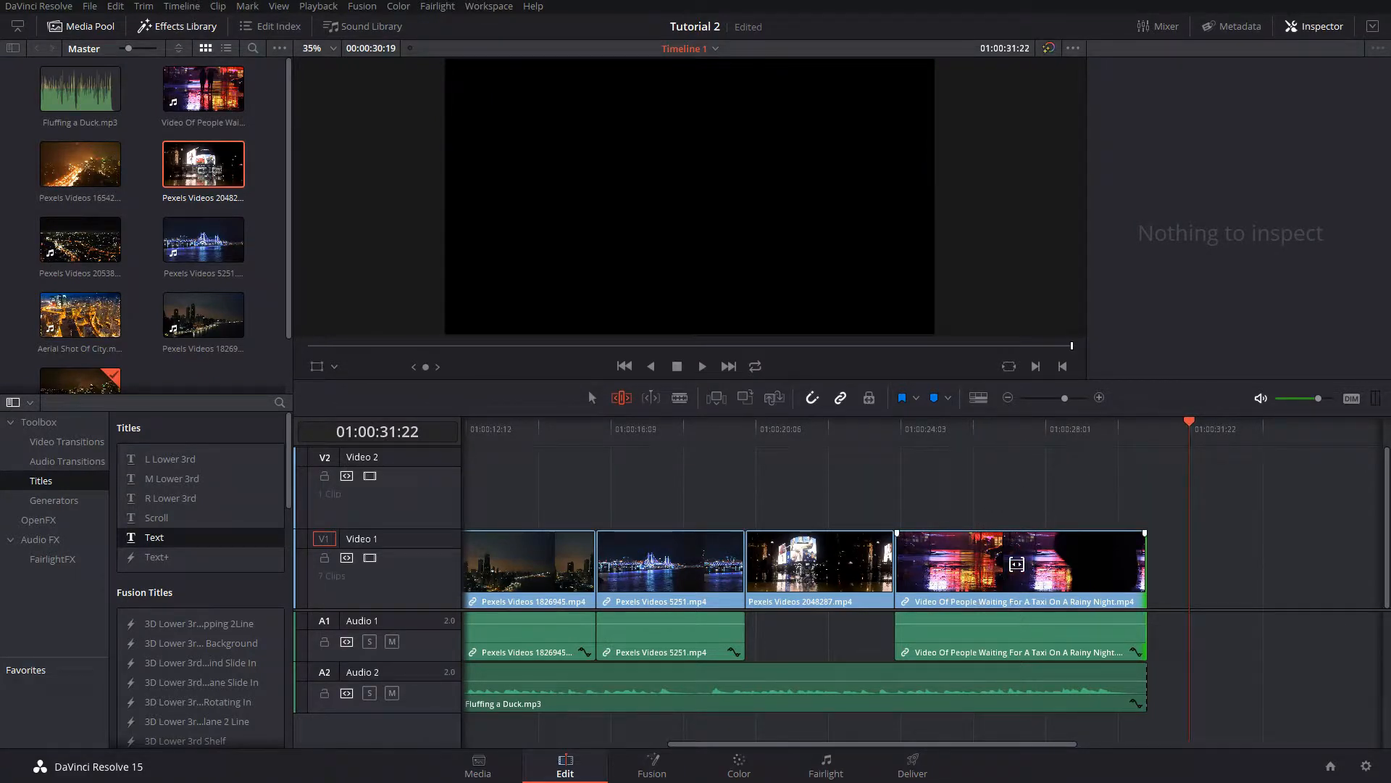
{"action": "left_click_drag", "start_coordinate": [1016, 564], "coordinate": [911, 548]}
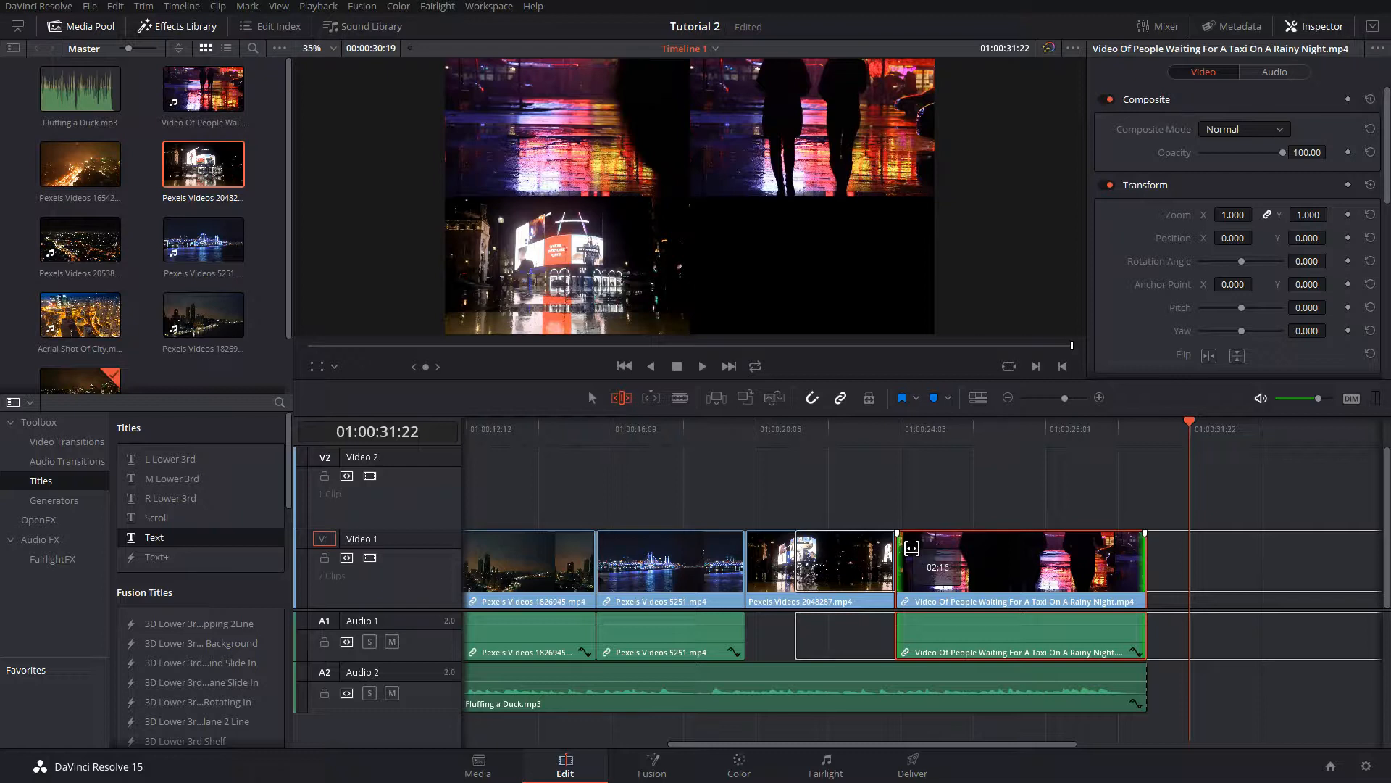
{"action": "left_click_drag", "start_coordinate": [911, 549], "coordinate": [912, 549]}
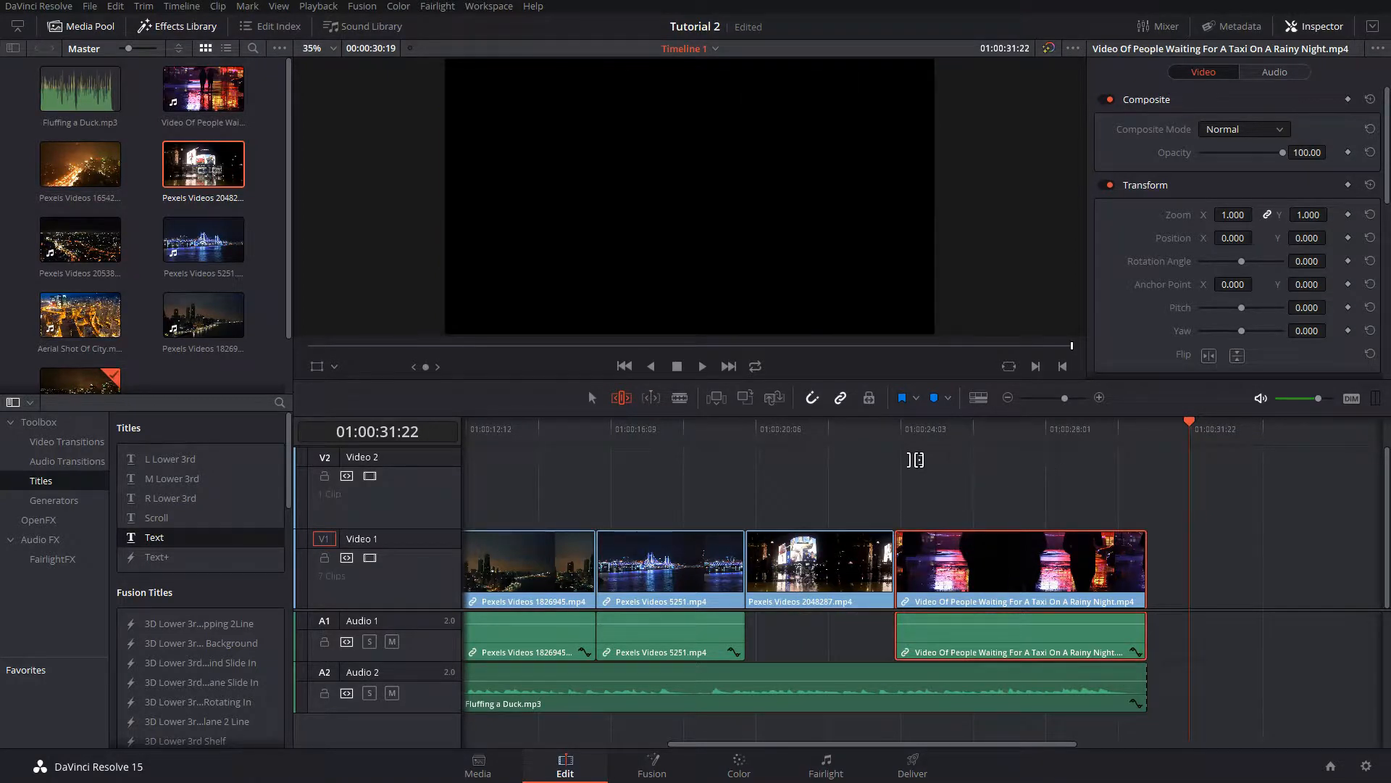
{"action": "left_click", "coordinate": [592, 397]}
{"action": "left_click", "coordinate": [894, 445]}
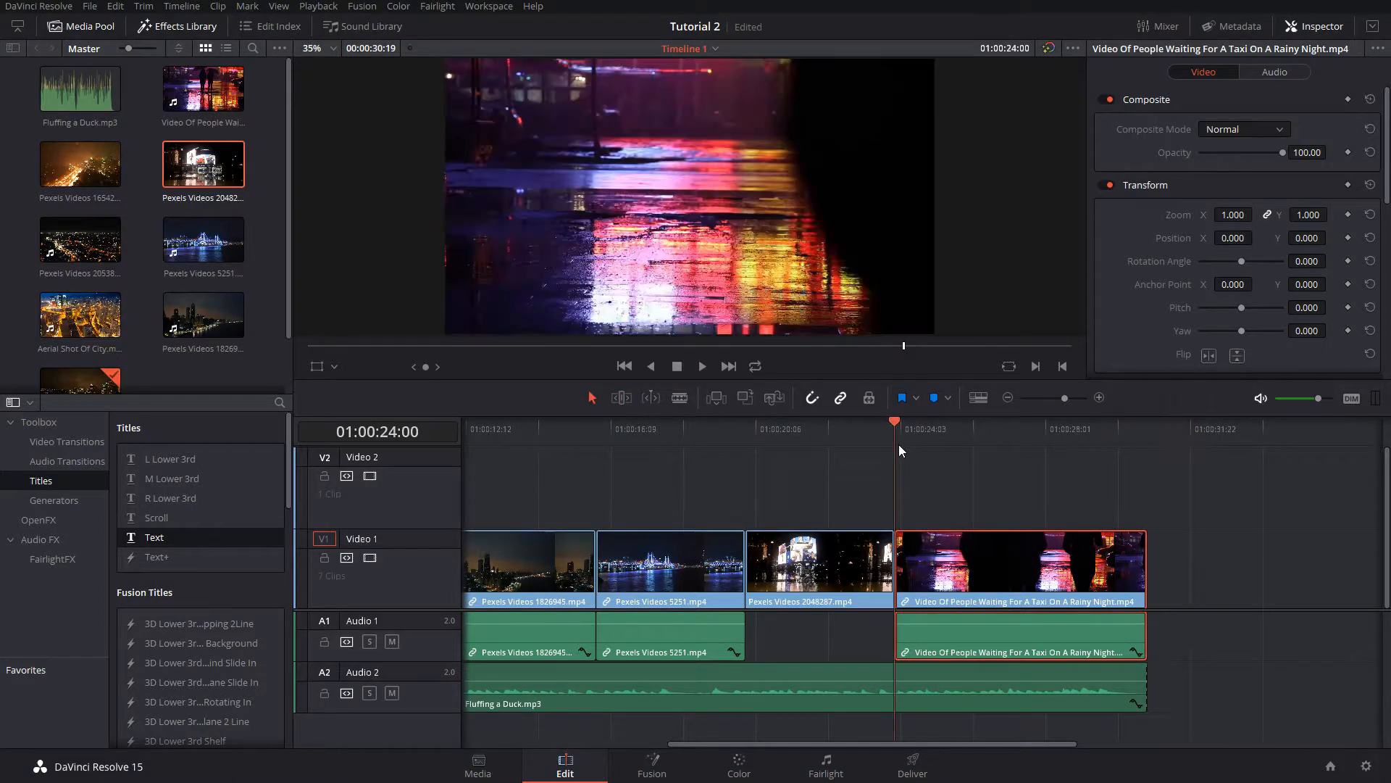
{"action": "key", "text": "space"}
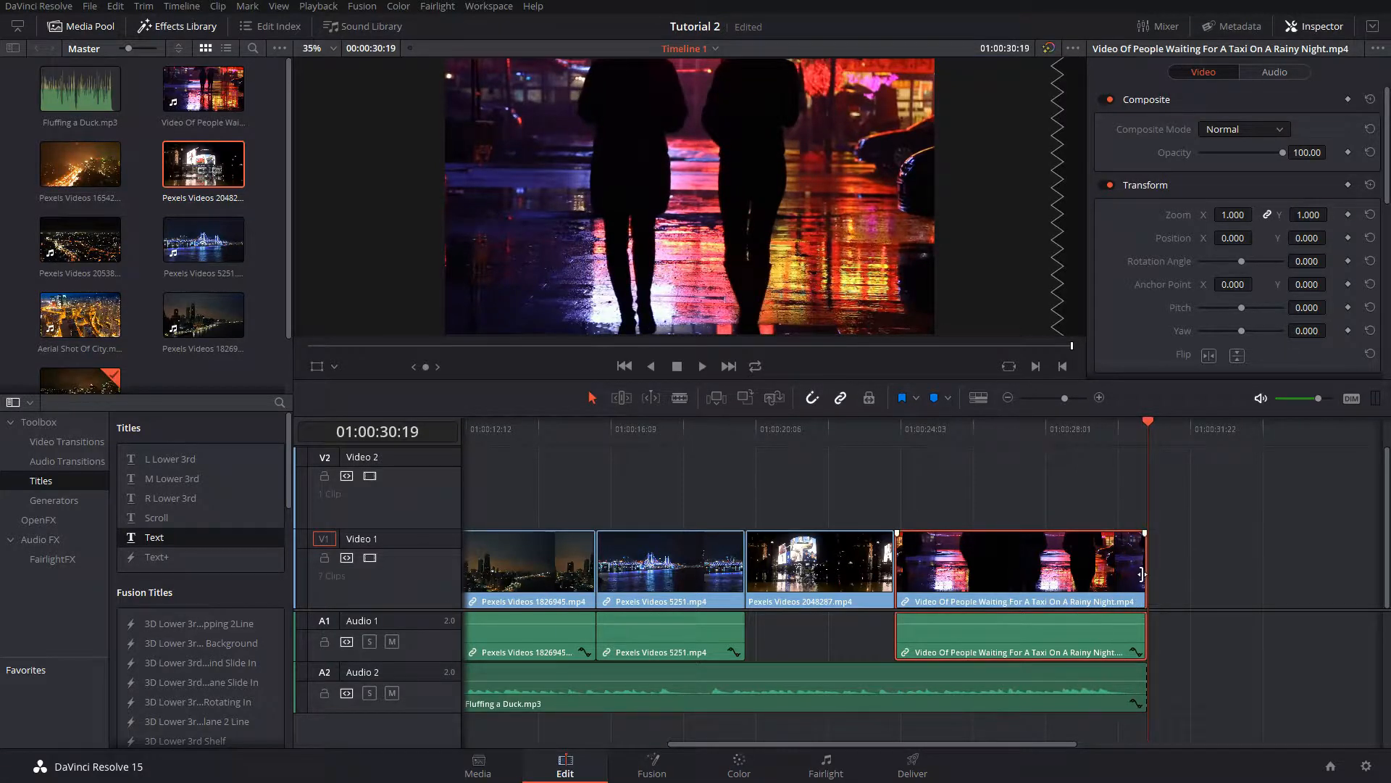
Step: Trim the ends of the last video clip and the music to 01:00:30:09, and play the ending
{"action": "left_click_drag", "start_coordinate": [1141, 574], "coordinate": [1130, 576]}
{"action": "left_click", "coordinate": [1094, 430]}
{"action": "key", "text": "space"}
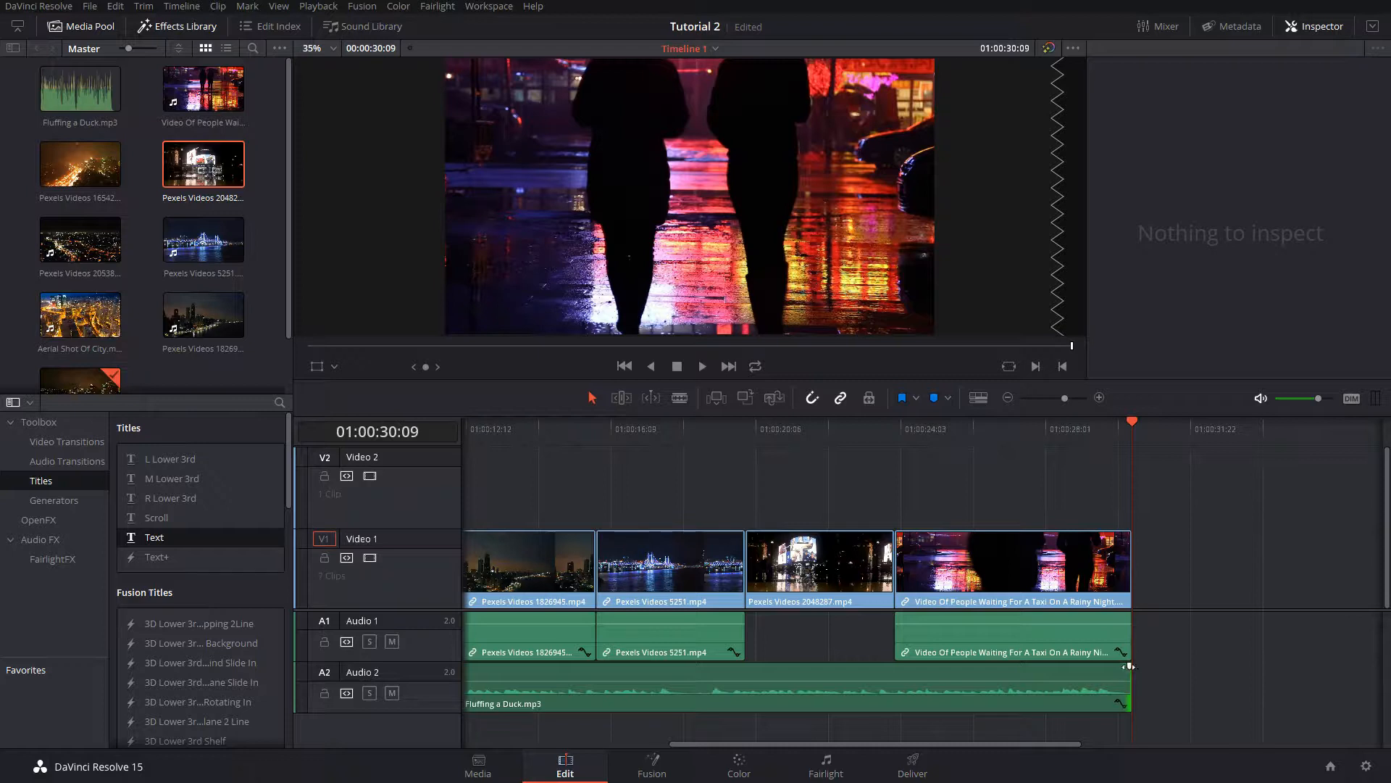
Step: Add a short fade-out of about half a second to the end of the music, and play the ending
{"action": "left_click_drag", "start_coordinate": [1130, 666], "coordinate": [1113, 665]}
{"action": "left_click", "coordinate": [1068, 428]}
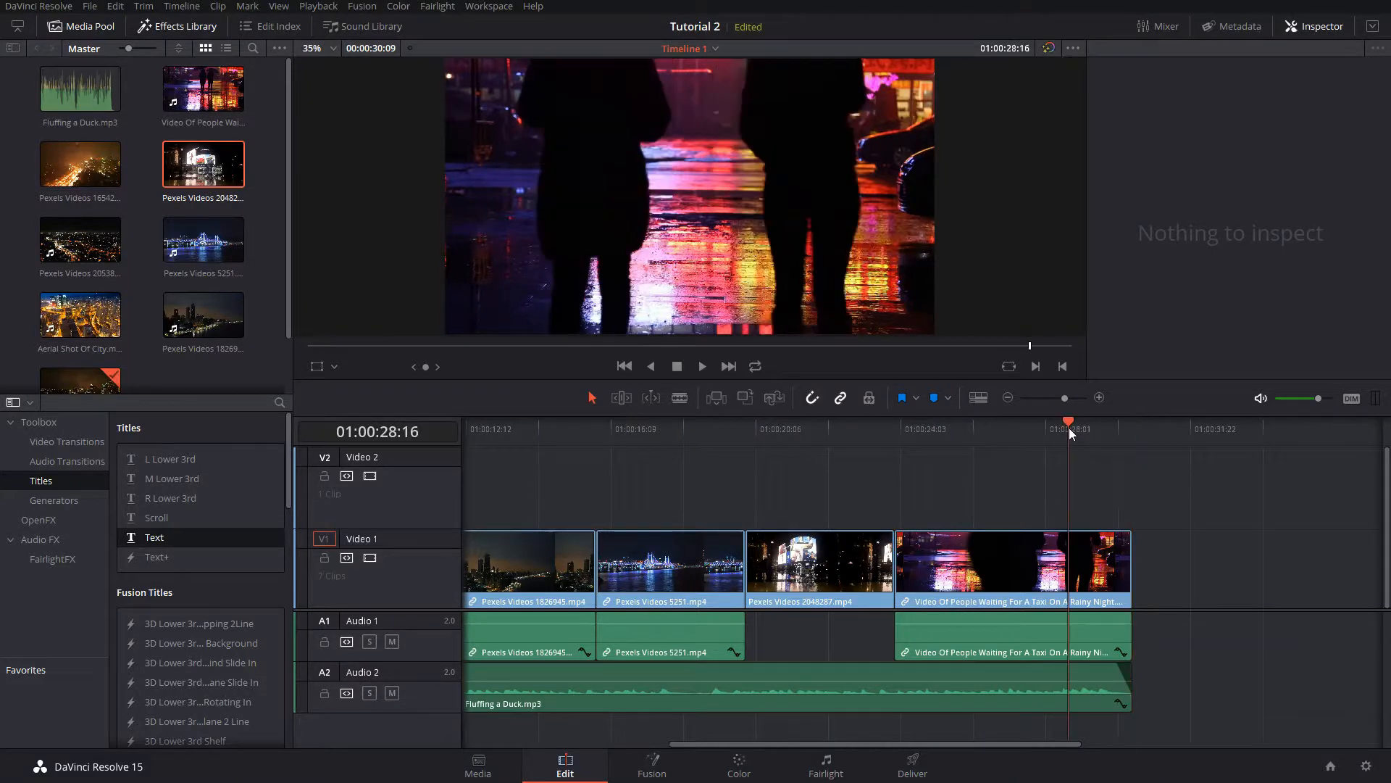
{"action": "key", "text": "space"}
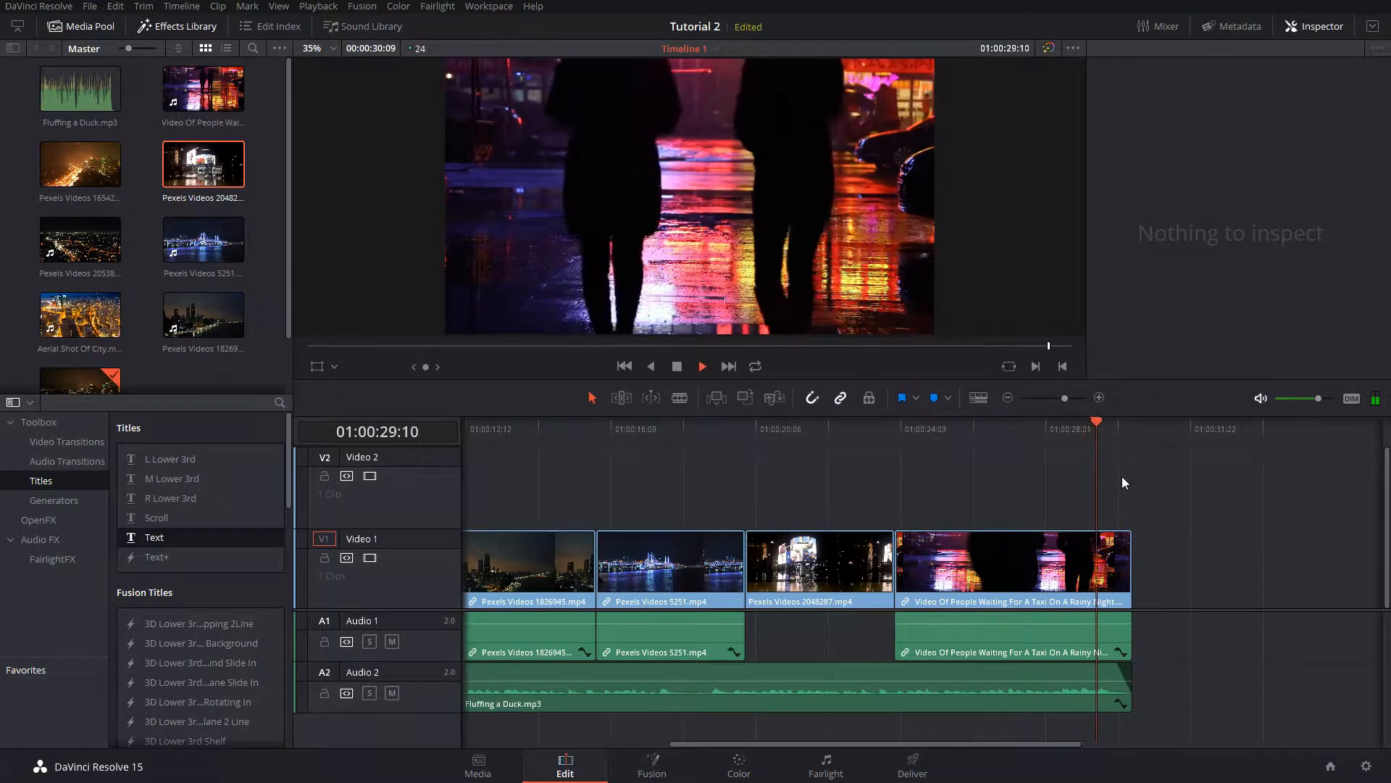
{"action": "left_click", "coordinate": [1090, 424]}
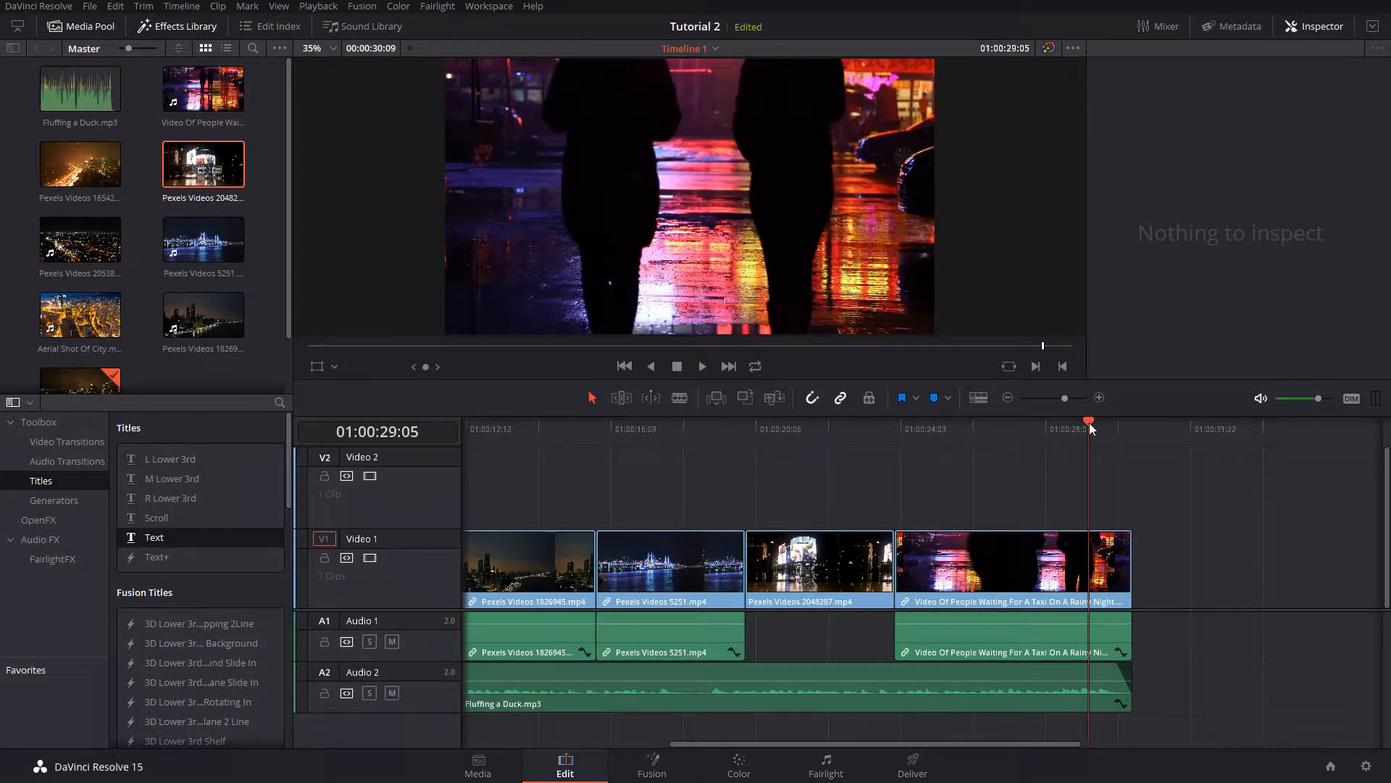
{"action": "key", "text": "space"}
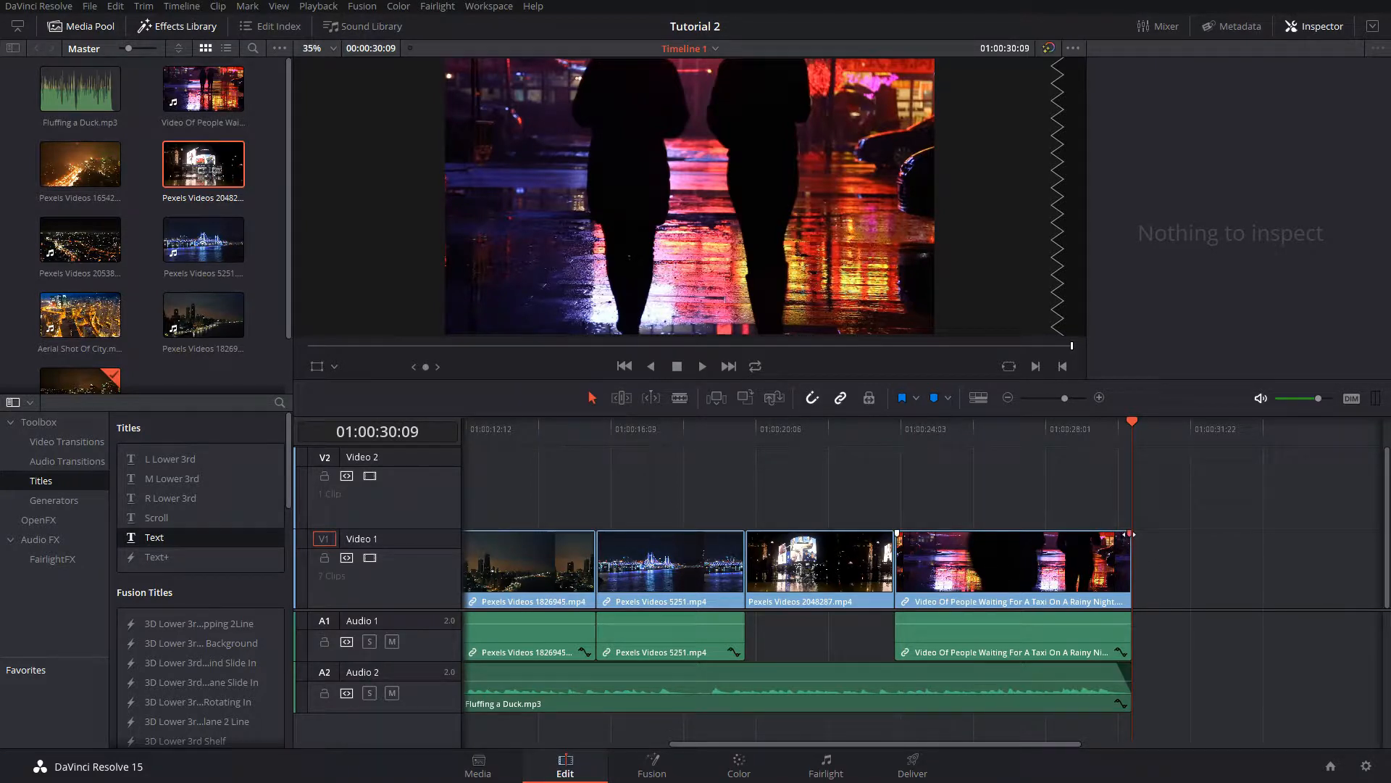
Step: Add a short fade-out to black at the end of the last video clip, and play the ending
{"action": "left_click_drag", "start_coordinate": [1131, 534], "coordinate": [1116, 534]}
{"action": "left_click", "coordinate": [1089, 428]}
{"action": "key", "text": "space"}
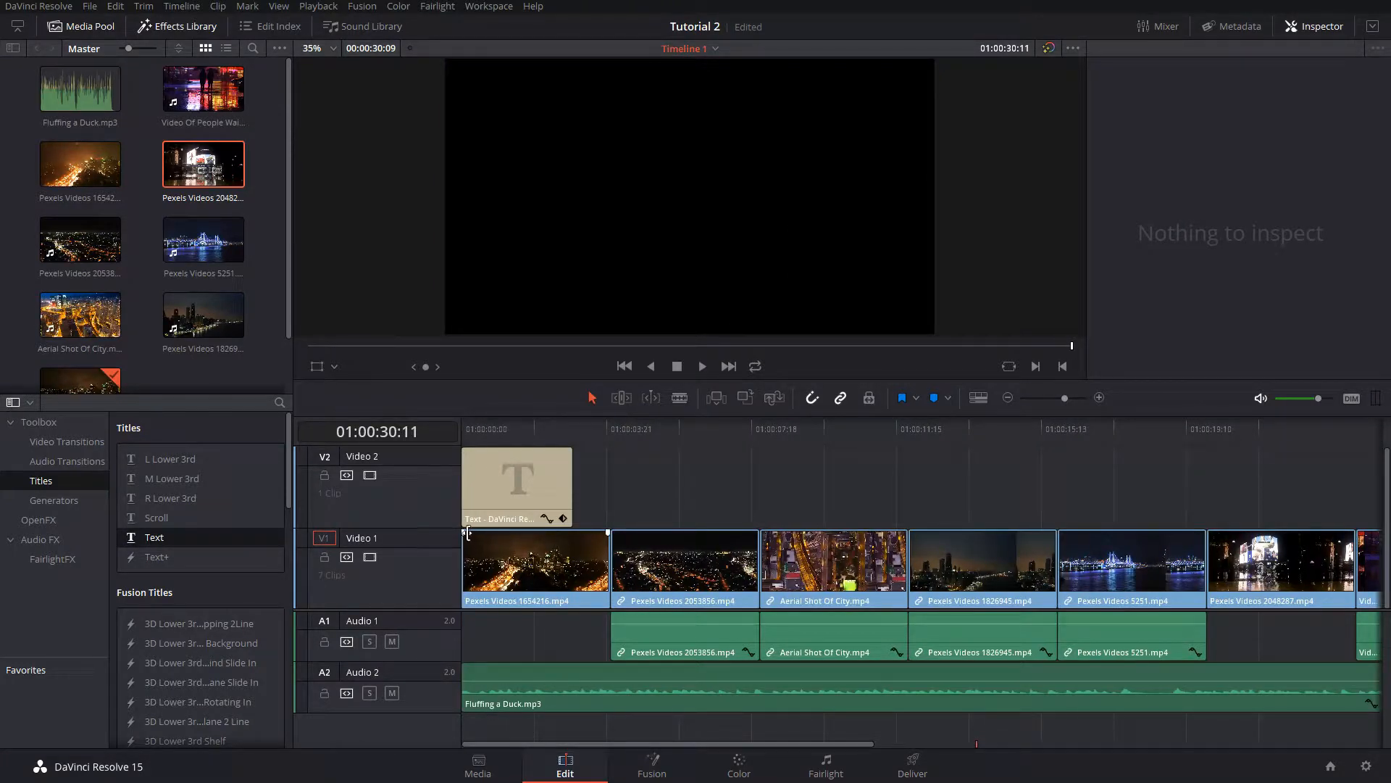
Step: Add a fade-in of about one second to the first video clip, and play the opening to 01:00:02:09
{"action": "left_click_drag", "start_coordinate": [464, 554], "coordinate": [499, 530]}
{"action": "left_click", "coordinate": [467, 424]}
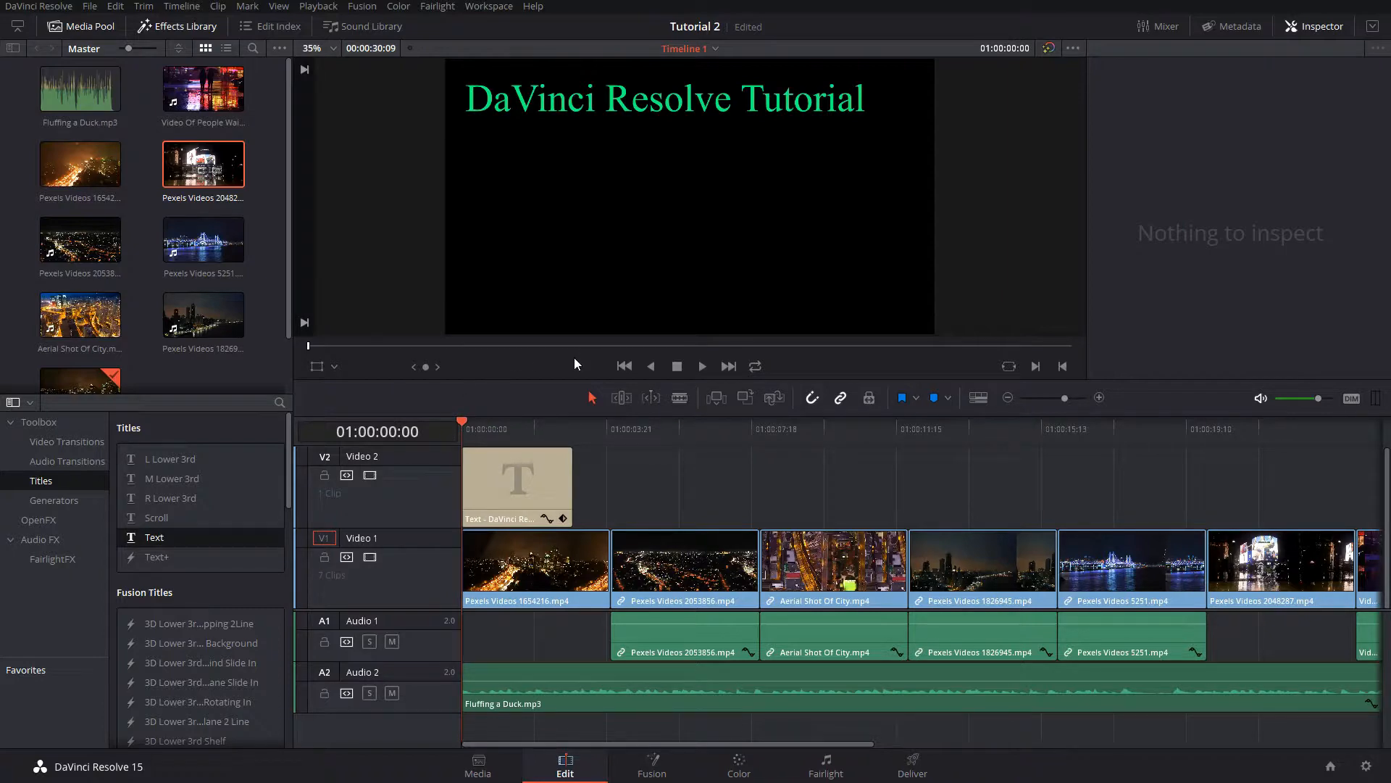
{"action": "key", "text": "space"}
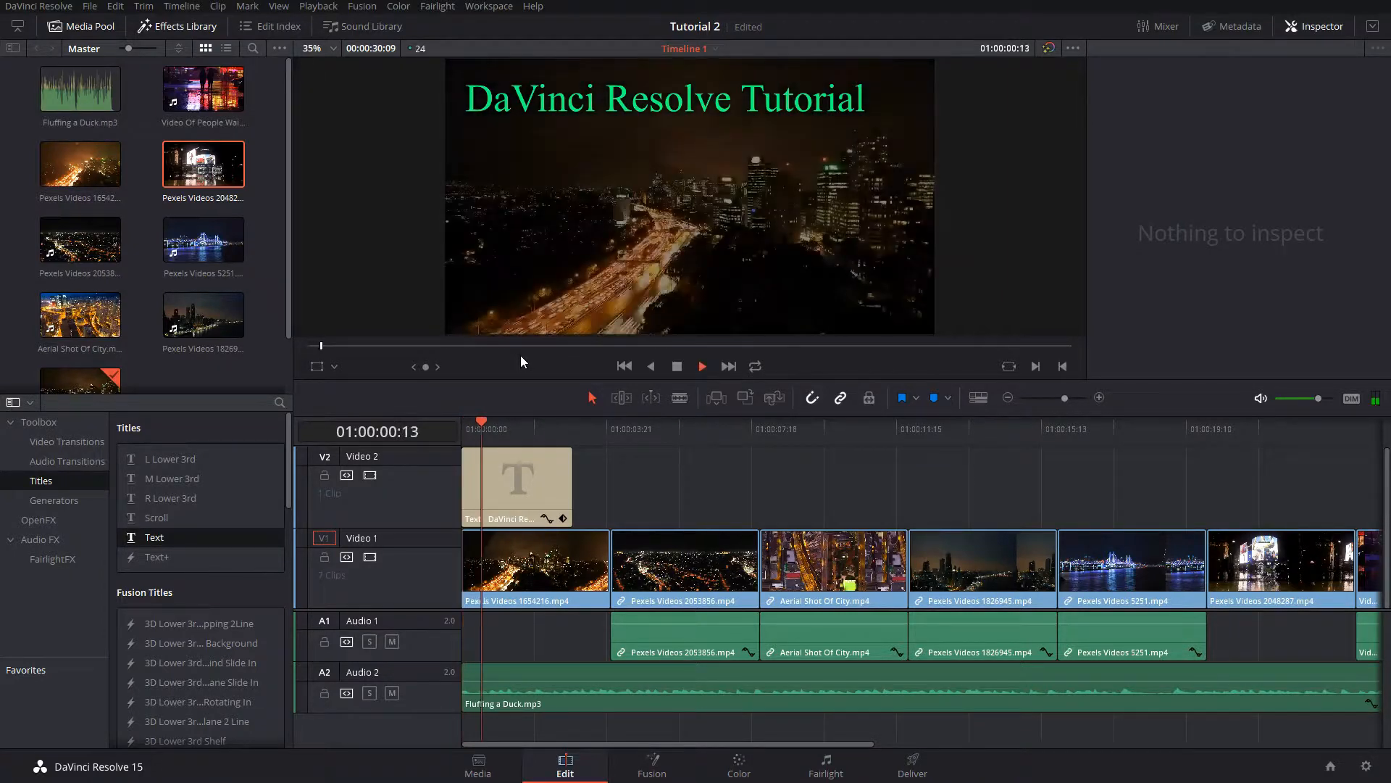
{"action": "key", "text": "space"}
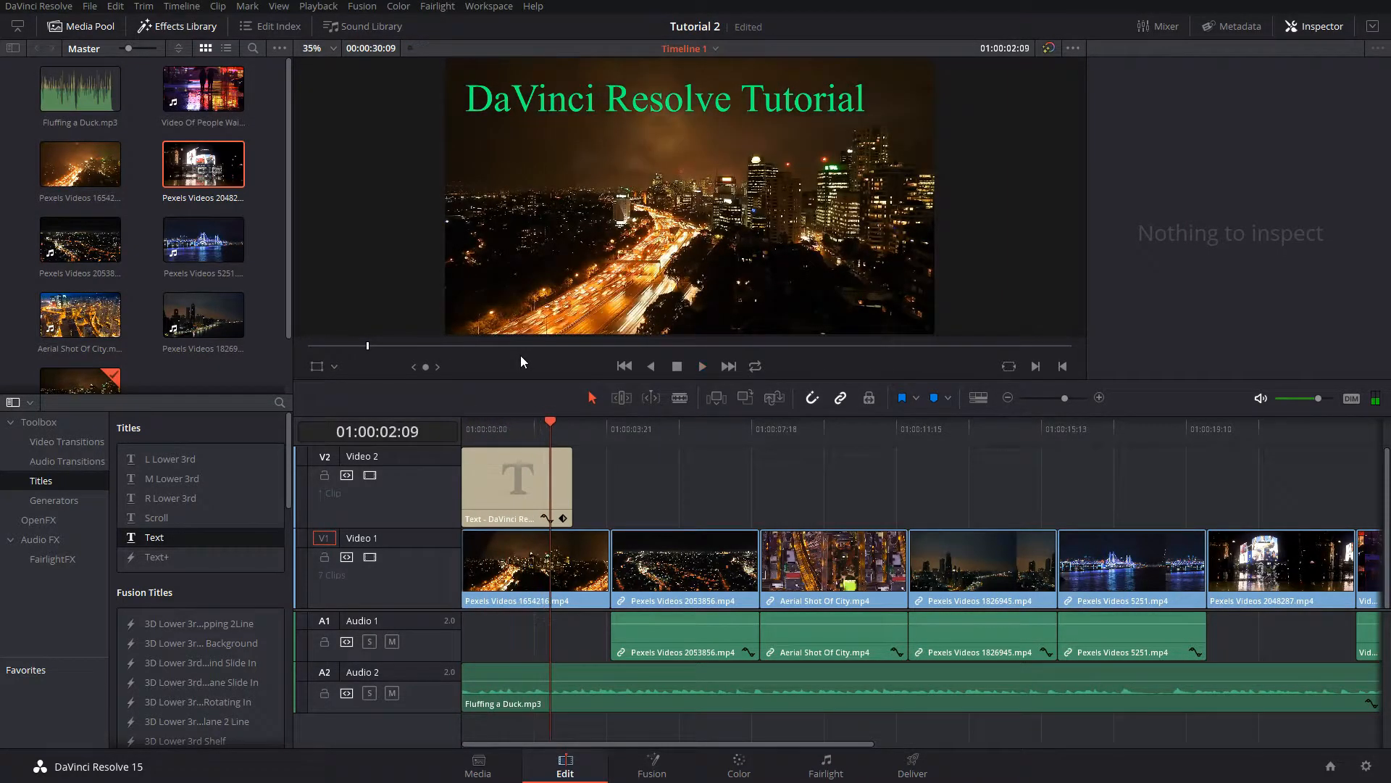
Step: Add a fade-in of about one second and a shorter fade-out to the title, and play the sequence from the start
{"action": "left_click_drag", "start_coordinate": [463, 450], "coordinate": [497, 443]}
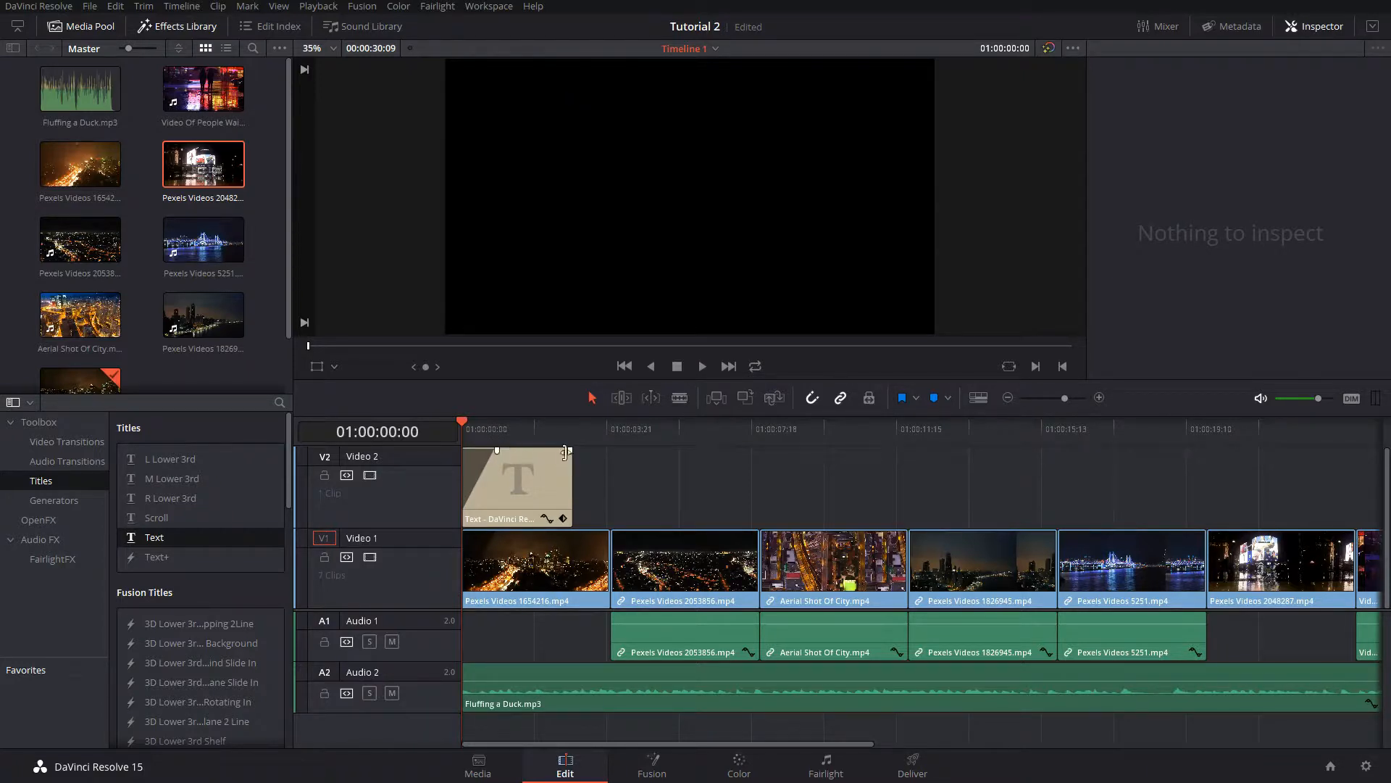
{"action": "left_click_drag", "start_coordinate": [570, 451], "coordinate": [555, 450]}
{"action": "key", "text": "space"}
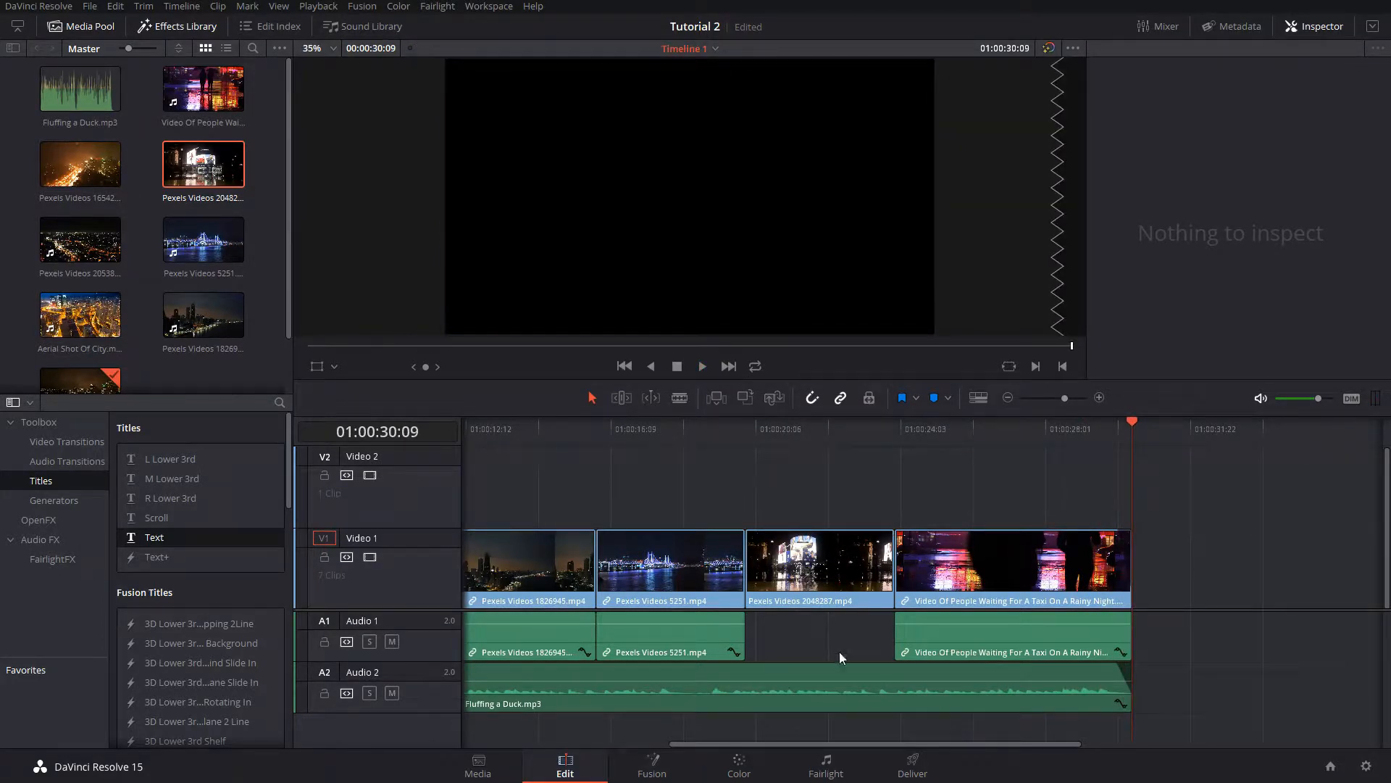
Step: Apply a Cross Dissolve video transition at the start of the second clip, and play across it to 01:00:05:17
{"action": "left_click_drag", "start_coordinate": [834, 743], "coordinate": [546, 695]}
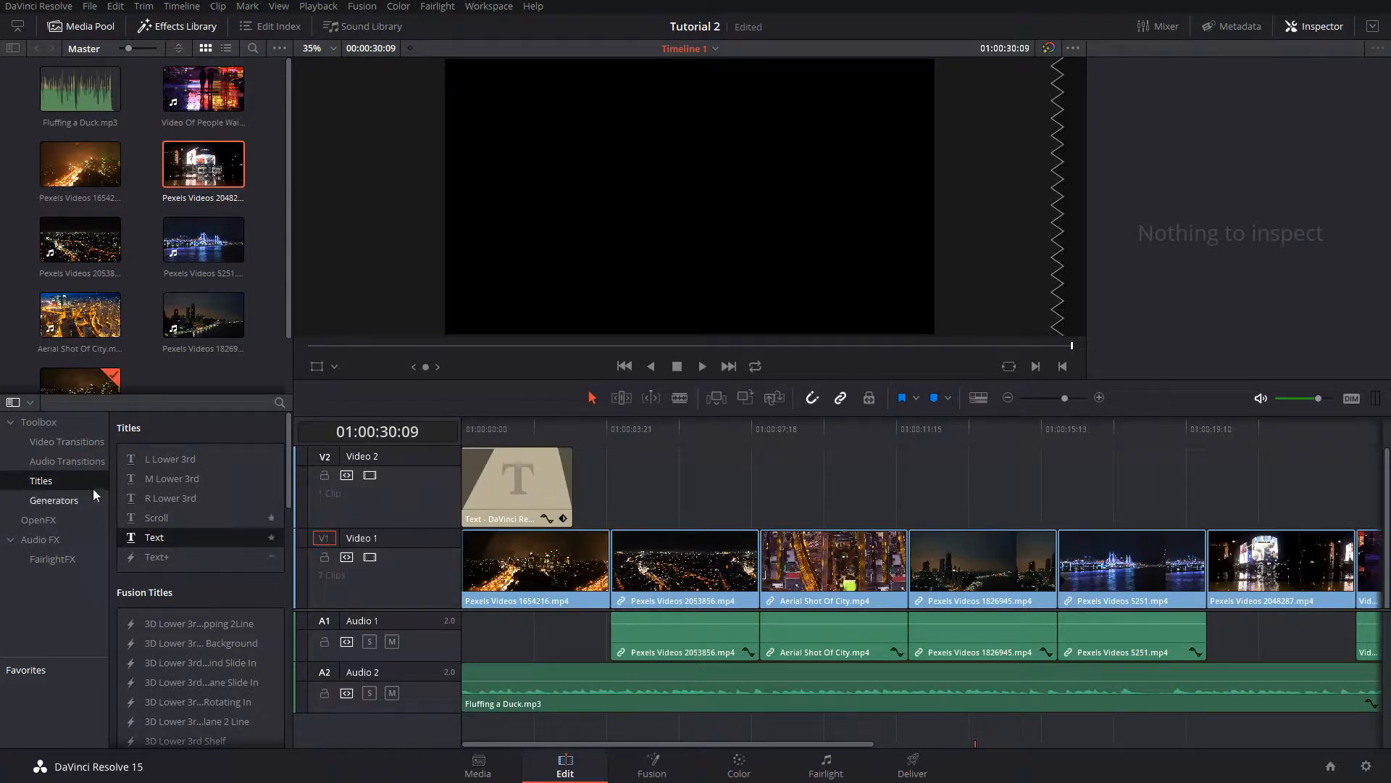
{"action": "left_click", "coordinate": [37, 440]}
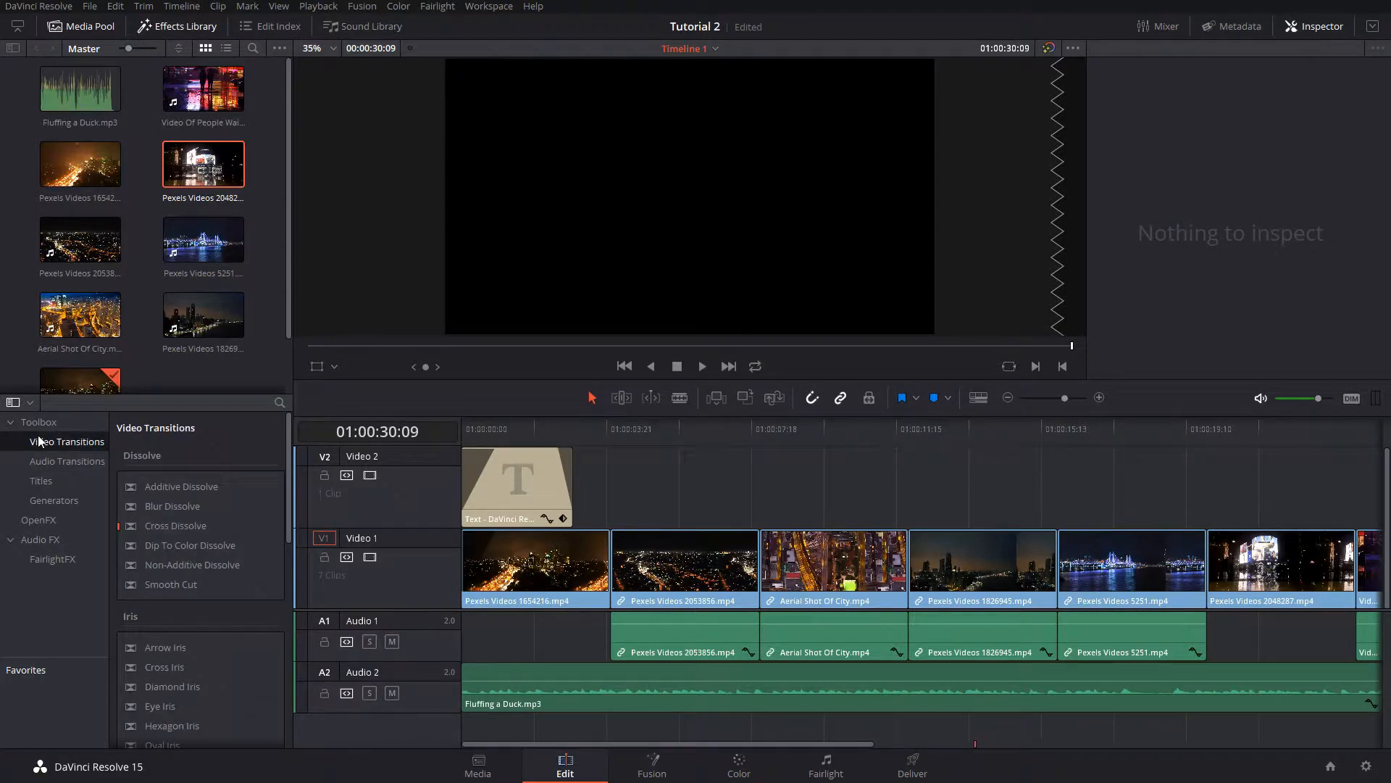
{"action": "left_click_drag", "start_coordinate": [174, 525], "coordinate": [625, 564]}
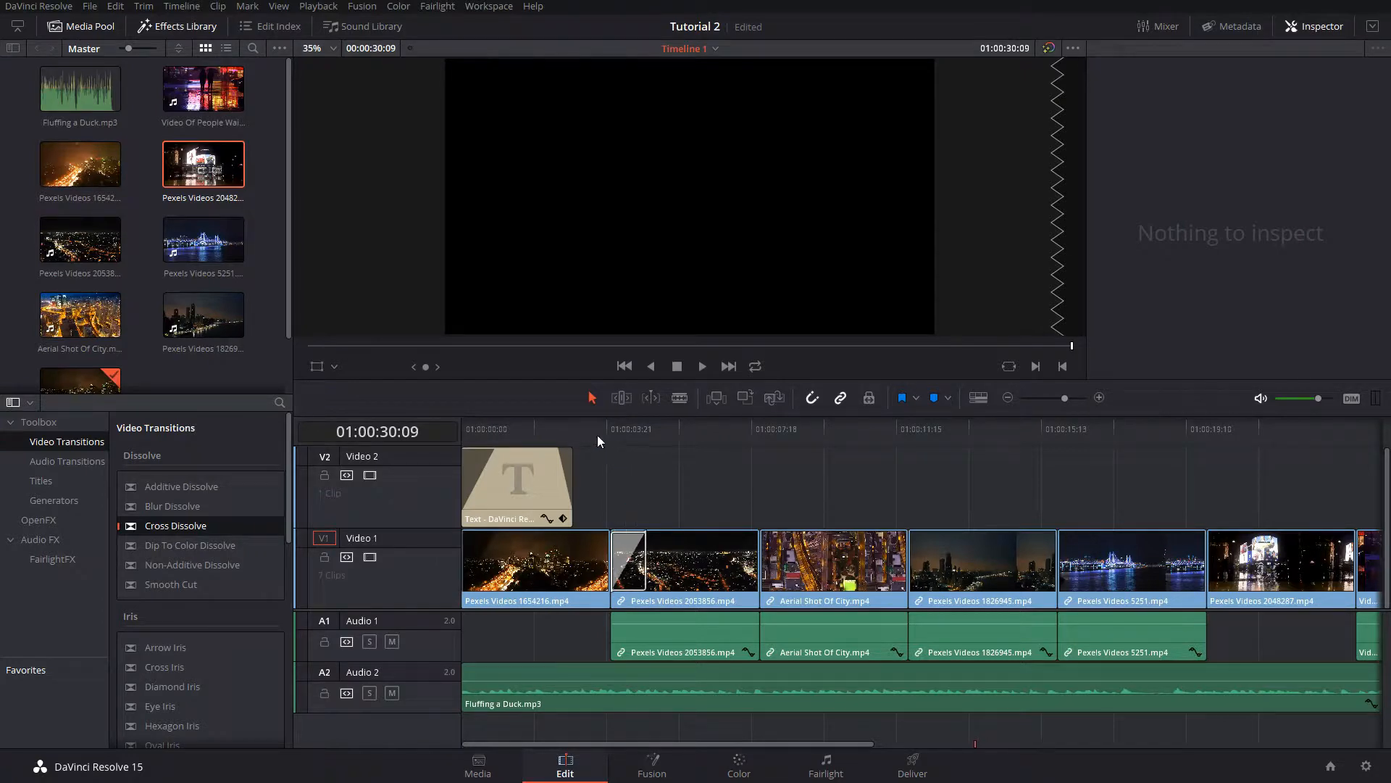
{"action": "left_click", "coordinate": [597, 436]}
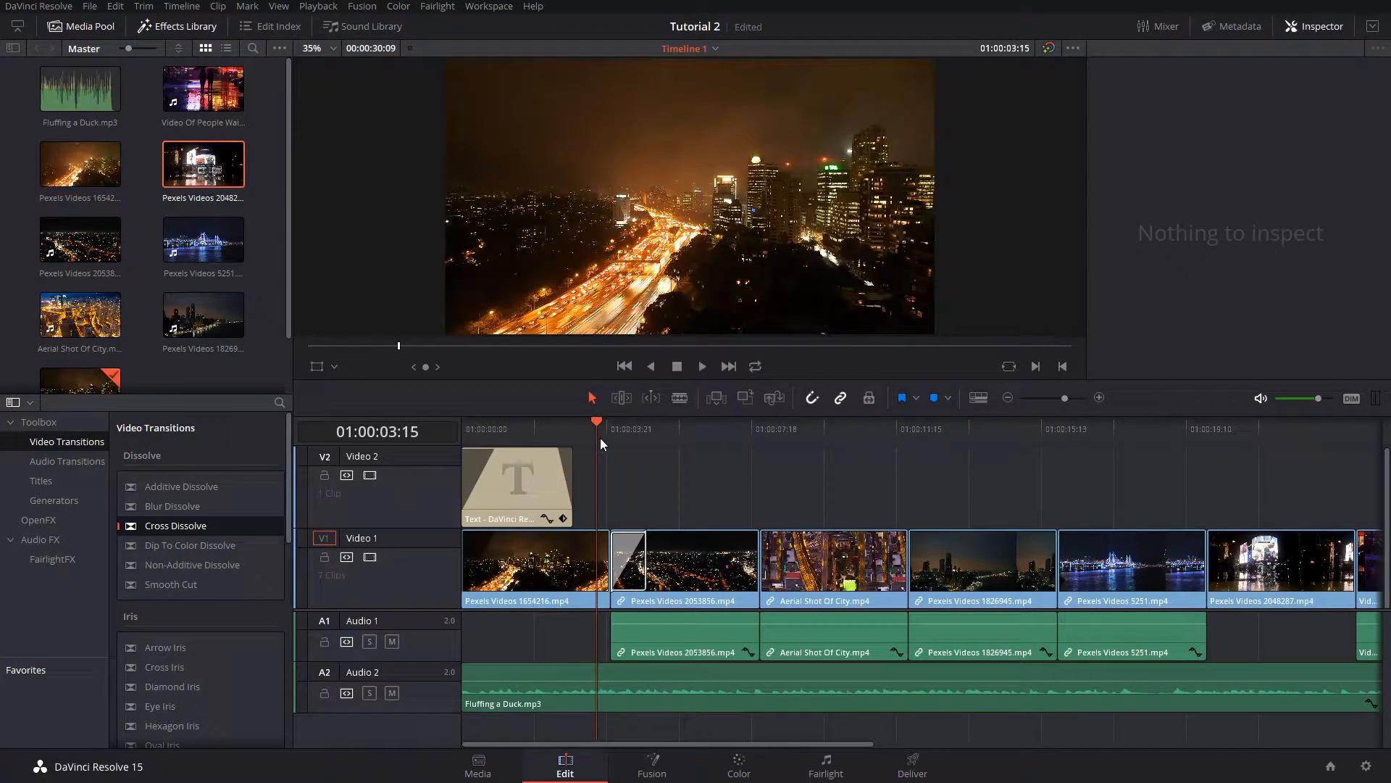
{"action": "key", "text": "space"}
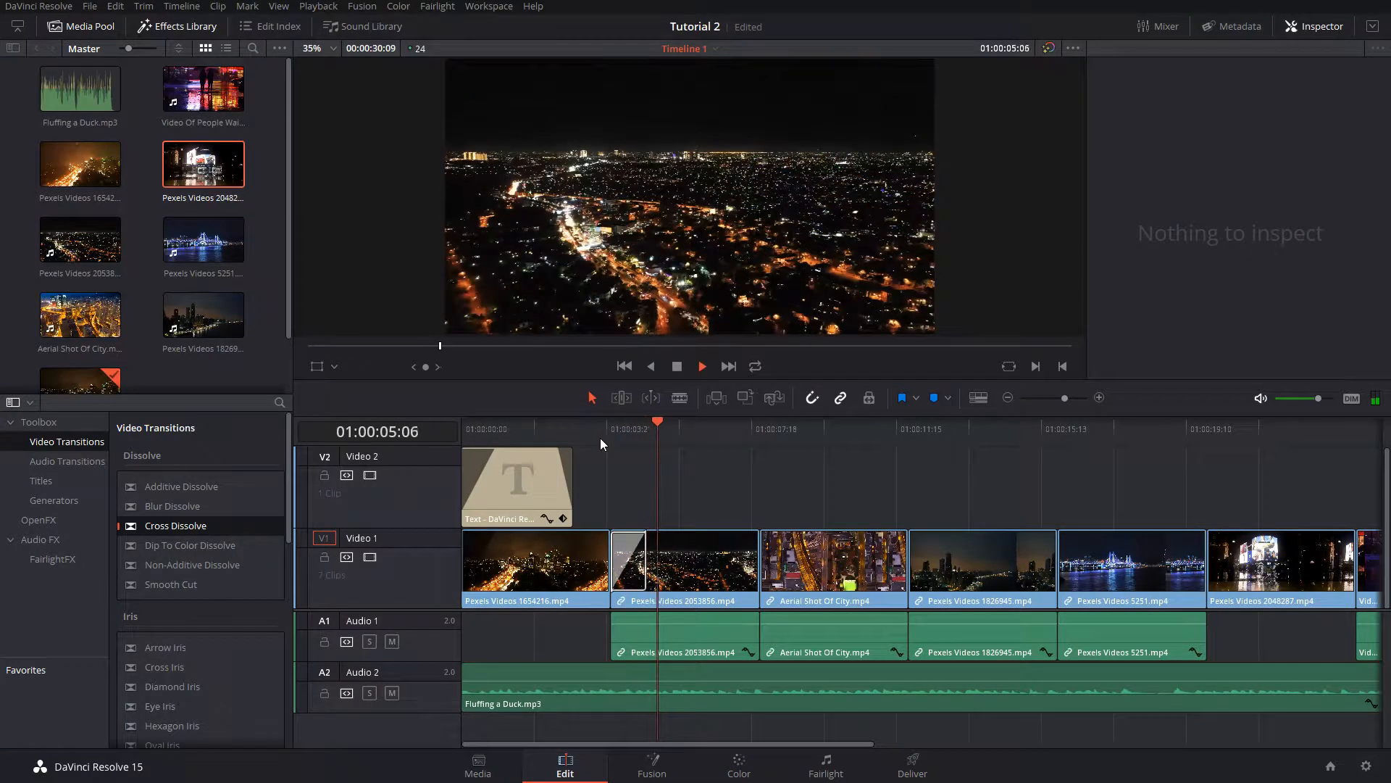
{"action": "key", "text": "space"}
Step: Apply Cross Dissolve transitions at the starts of the third through seventh video clips
{"action": "left_click_drag", "start_coordinate": [176, 526], "coordinate": [919, 579]}
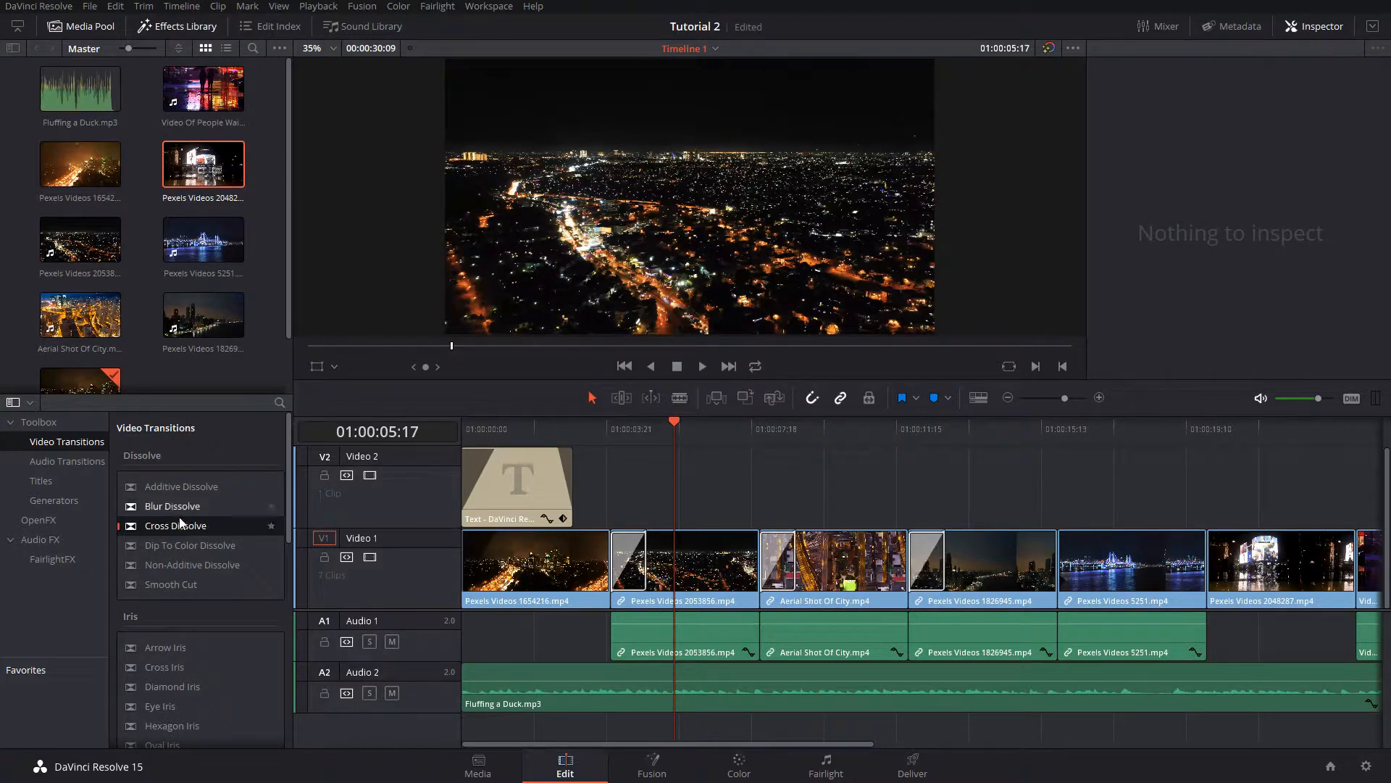
{"action": "left_click_drag", "start_coordinate": [180, 523], "coordinate": [1062, 558]}
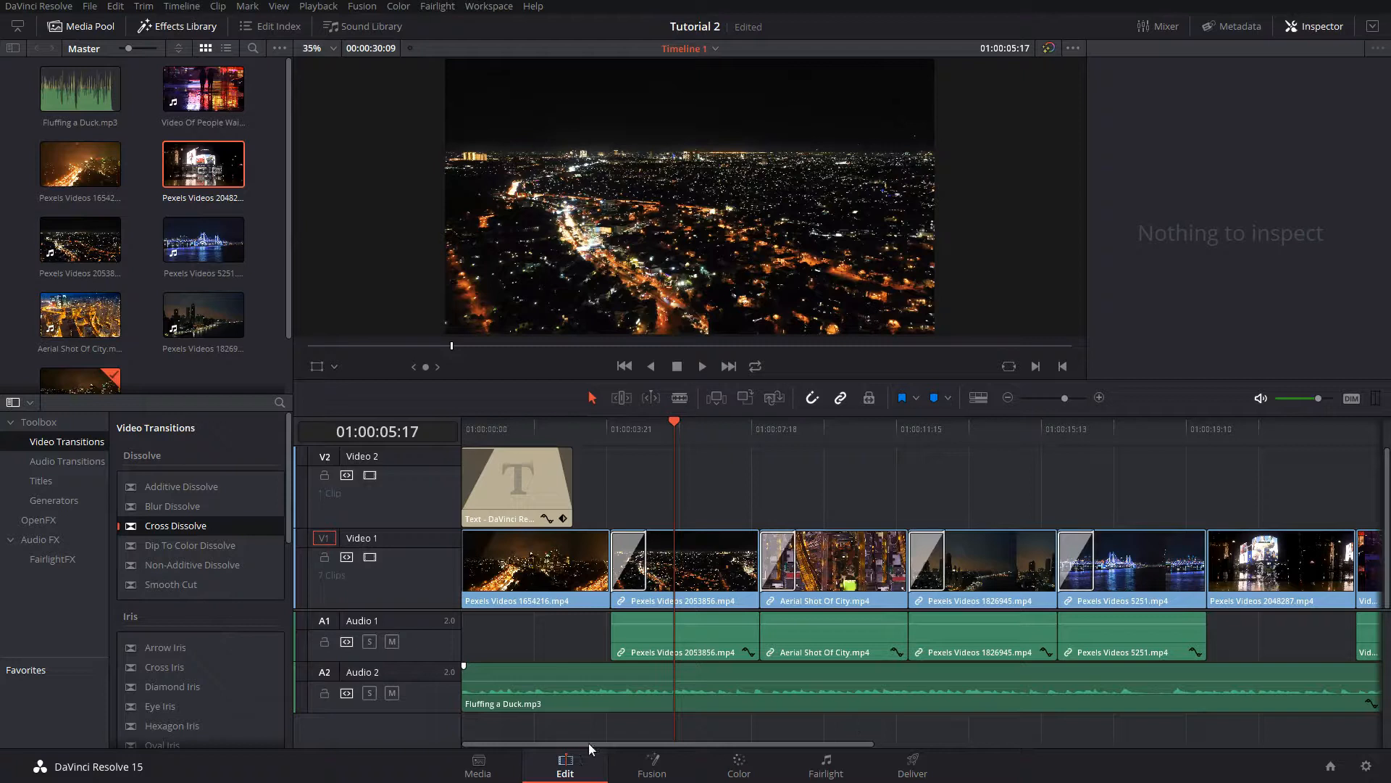
{"action": "left_click_drag", "start_coordinate": [588, 743], "coordinate": [770, 743]}
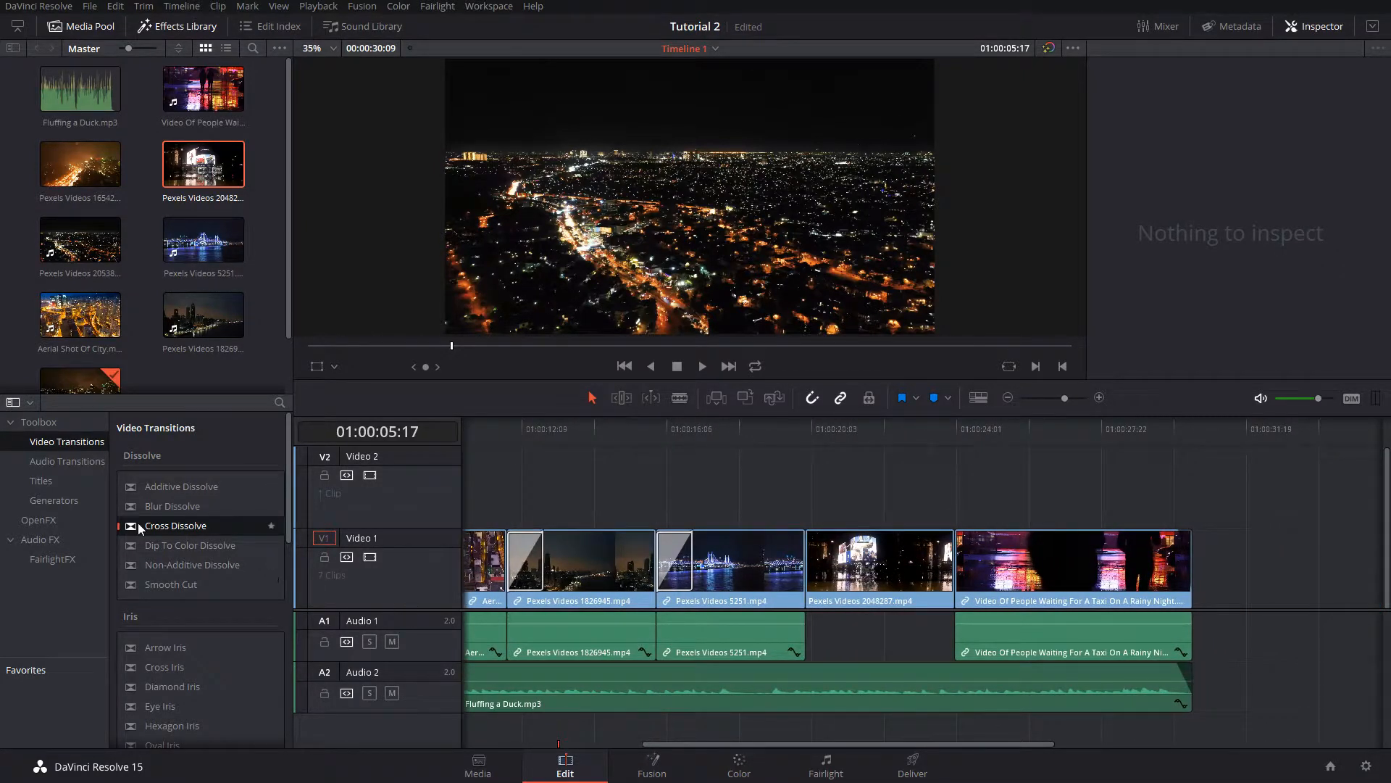
{"action": "left_click_drag", "start_coordinate": [176, 525], "coordinate": [892, 577]}
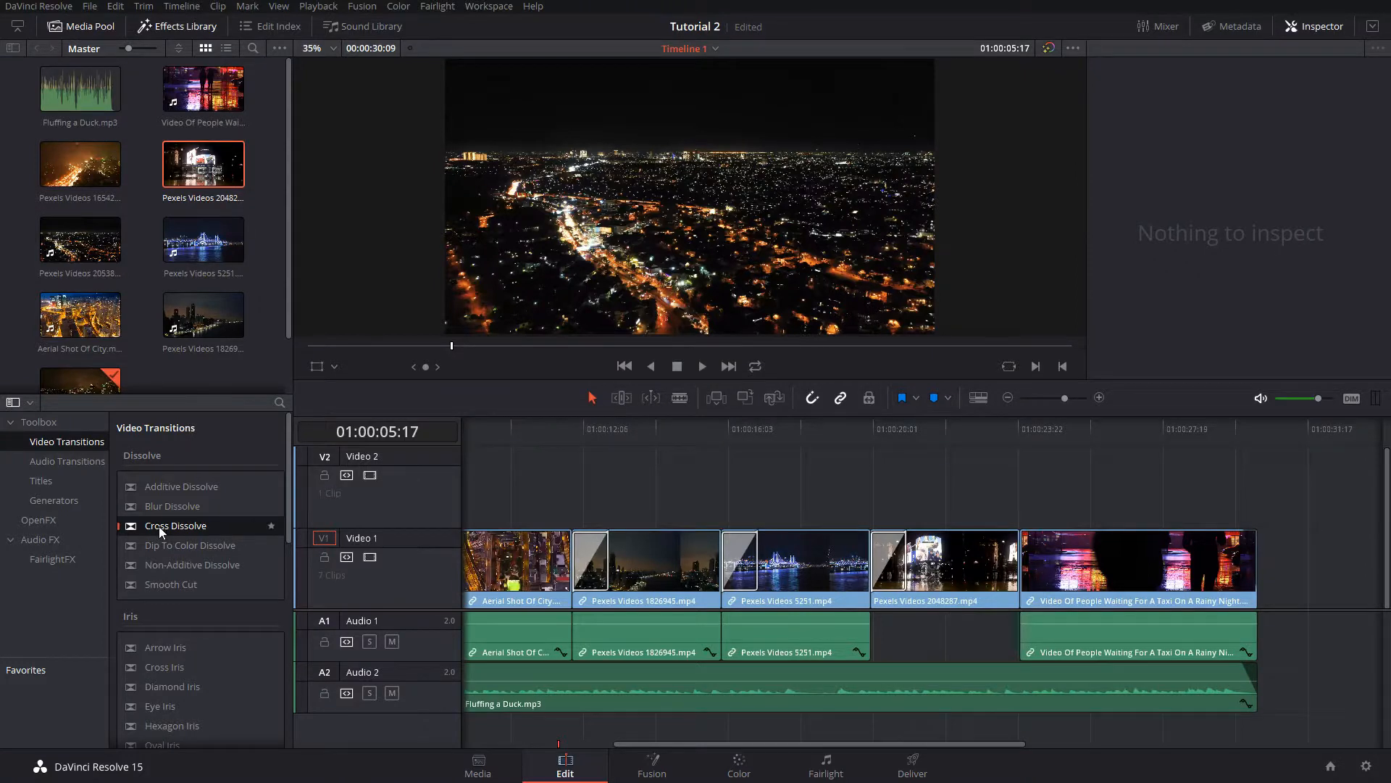
{"action": "left_click_drag", "start_coordinate": [158, 526], "coordinate": [1105, 572]}
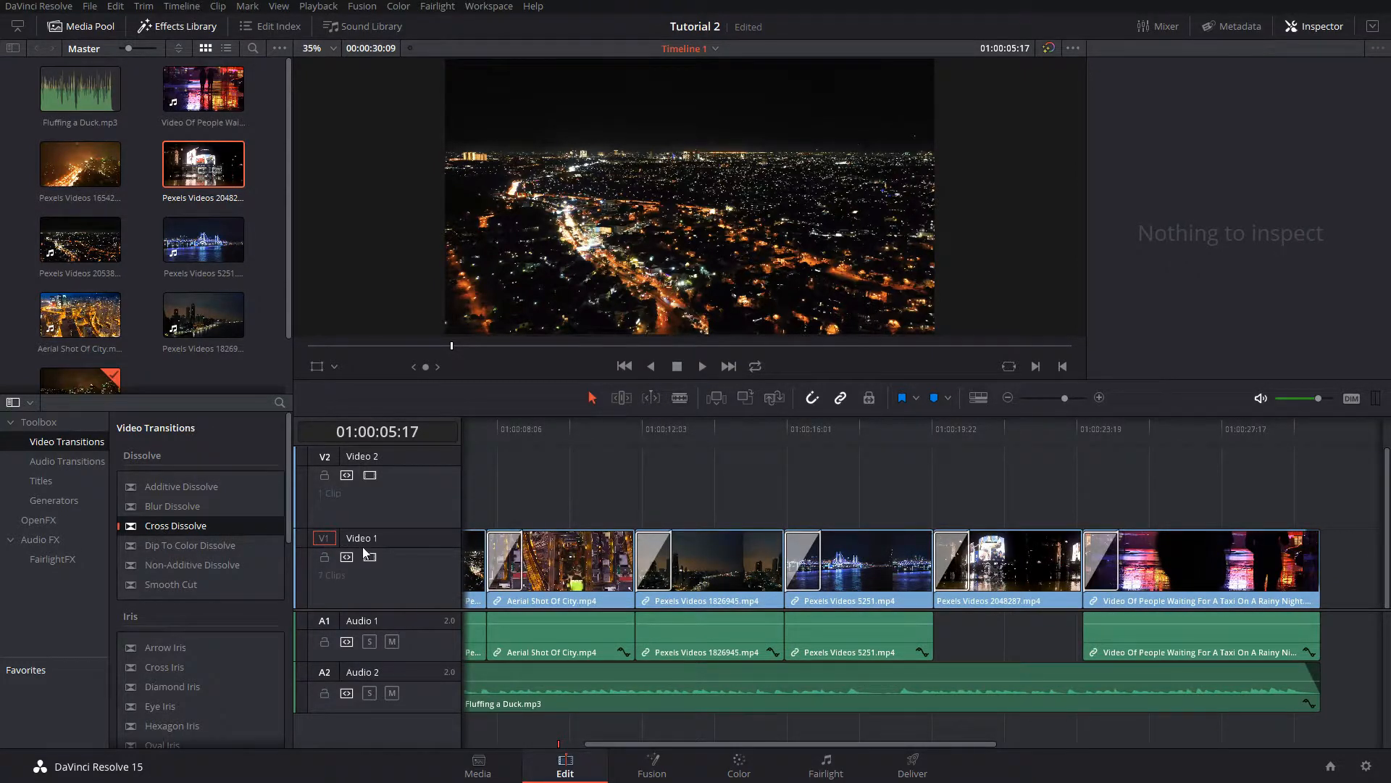
Step: Examine the music clip, the title, the Cross Dissolve settings on the second to fourth clips, and the other available video transitions
{"action": "left_click", "coordinate": [540, 424]}
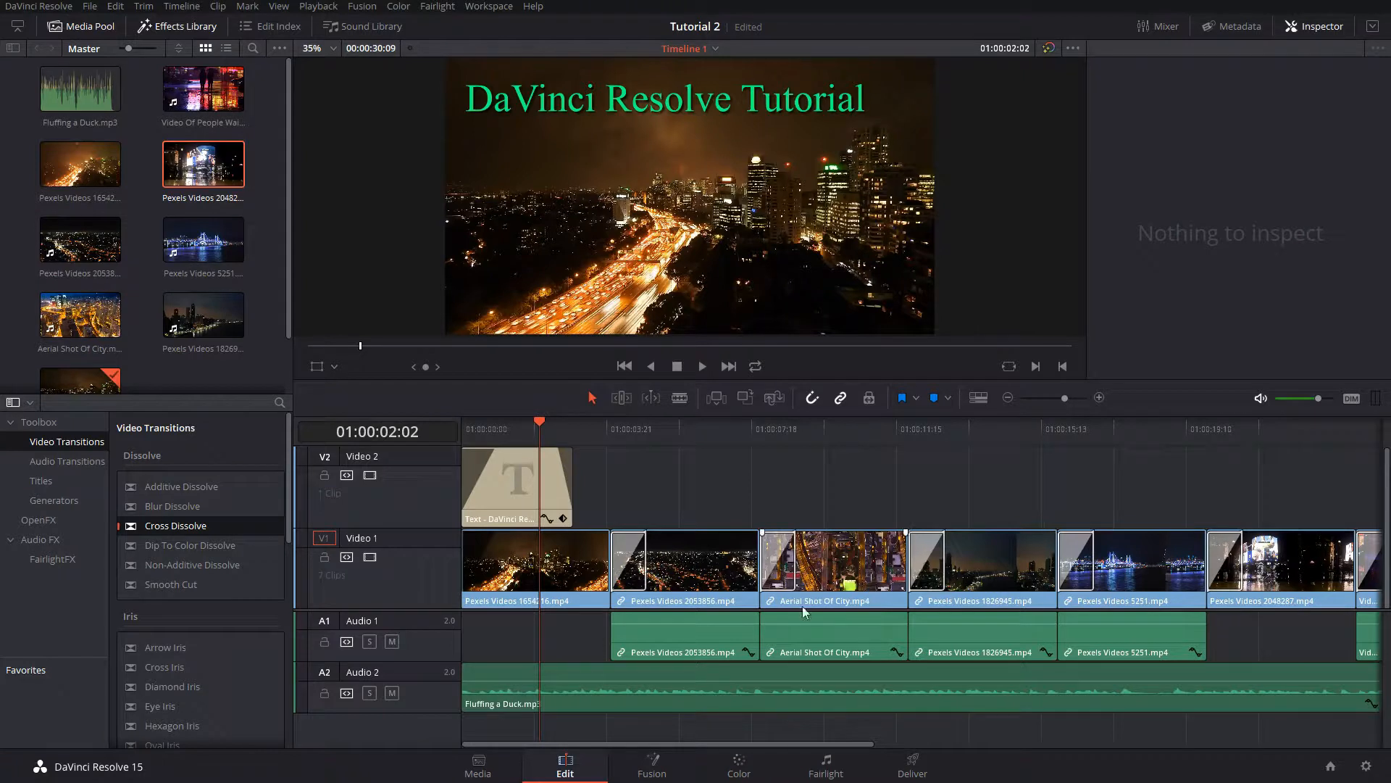
{"action": "left_click", "coordinate": [713, 633]}
{"action": "left_click", "coordinate": [509, 671]}
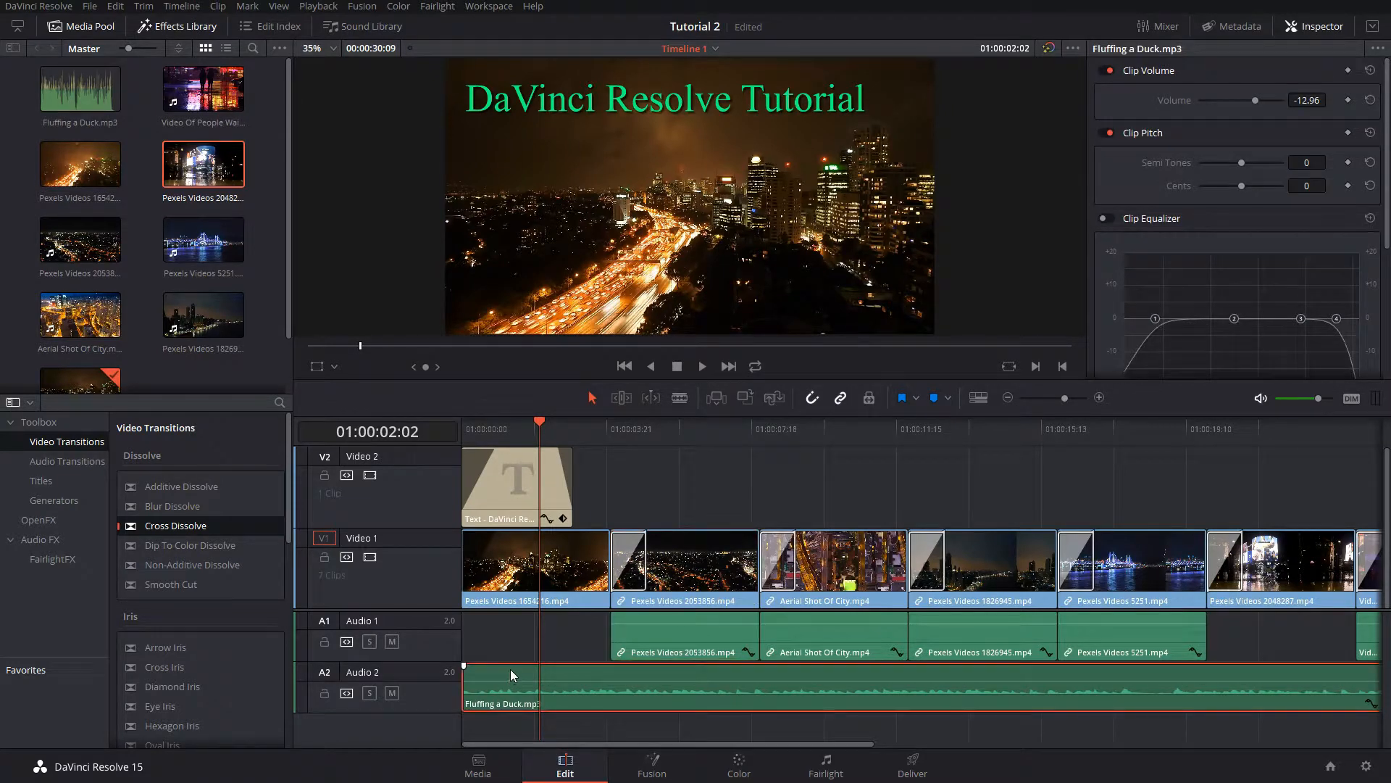
{"action": "left_click", "coordinate": [501, 475]}
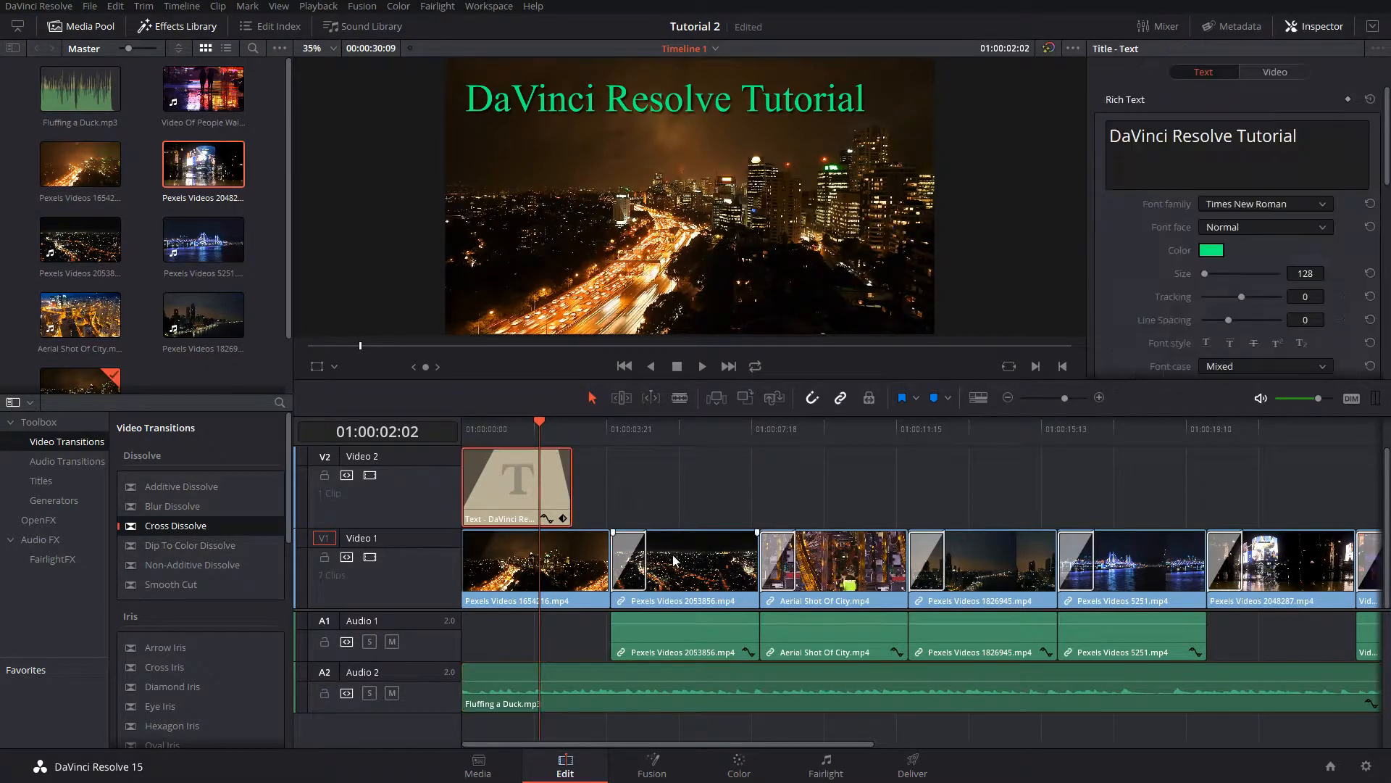
{"action": "left_click", "coordinate": [623, 559]}
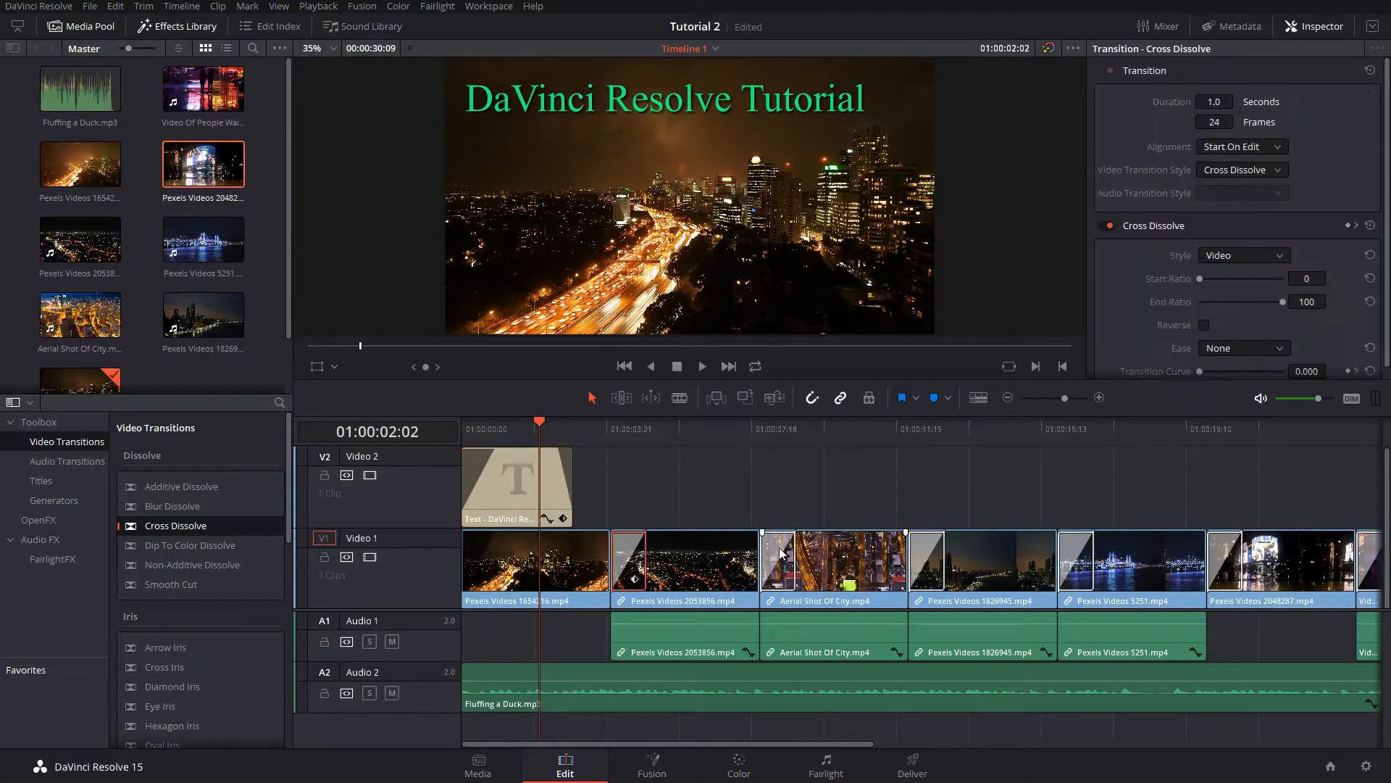
{"action": "left_click", "coordinate": [777, 559]}
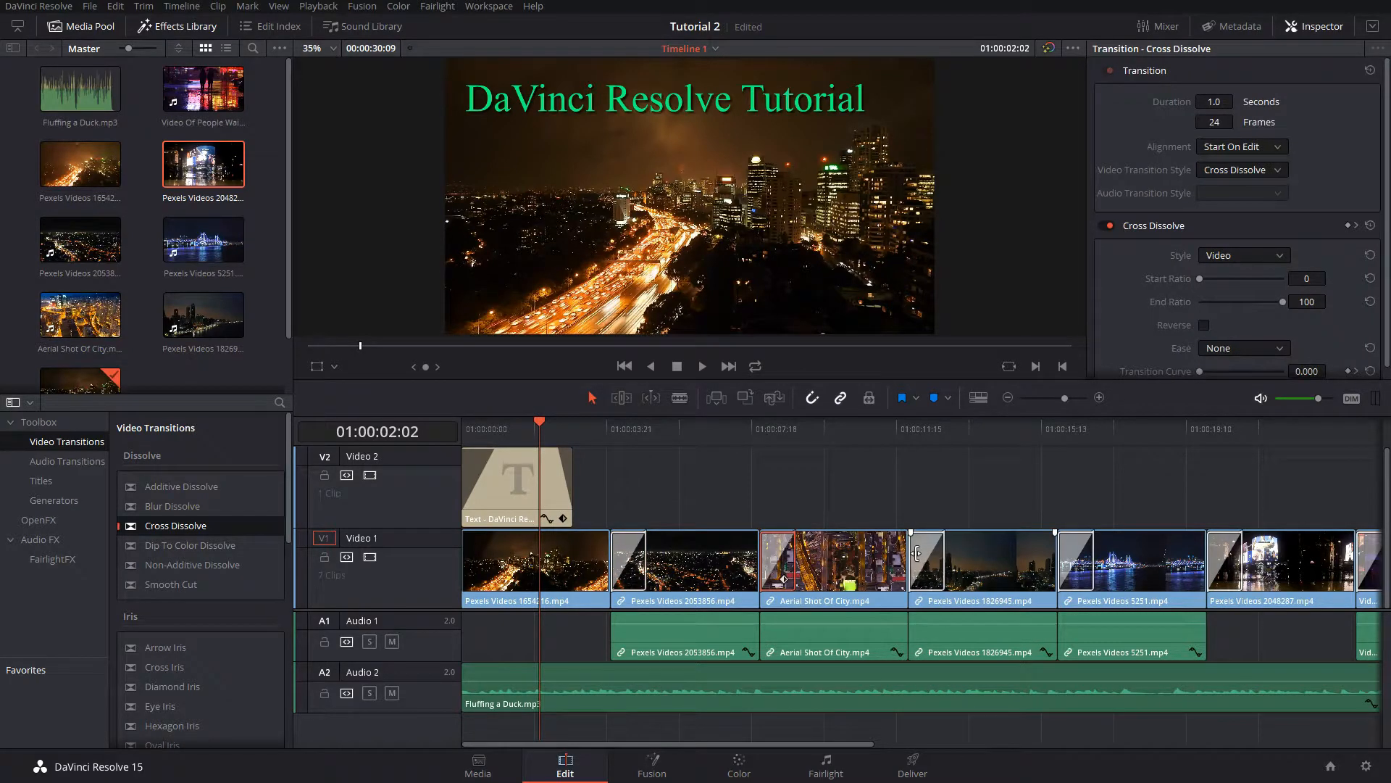
{"action": "left_click", "coordinate": [916, 554]}
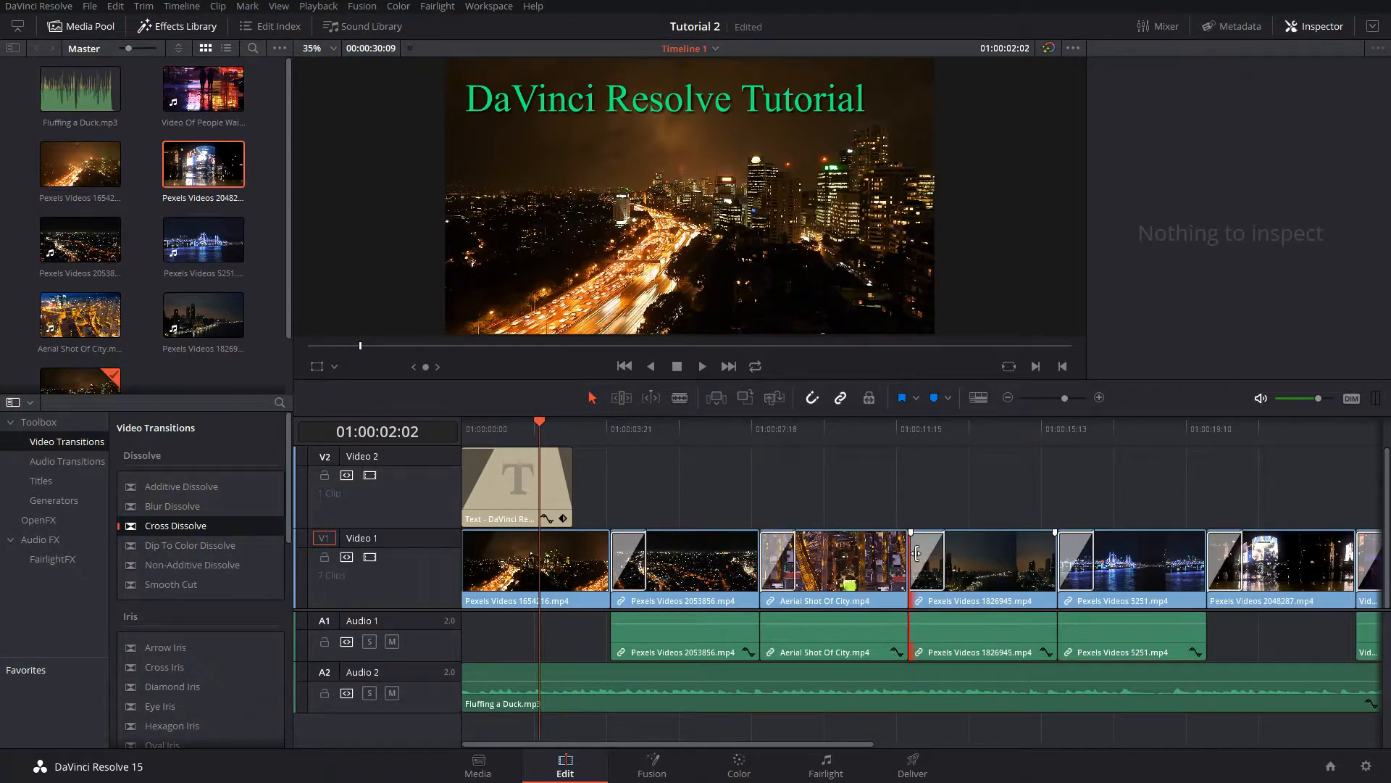
{"action": "left_click", "coordinate": [919, 553]}
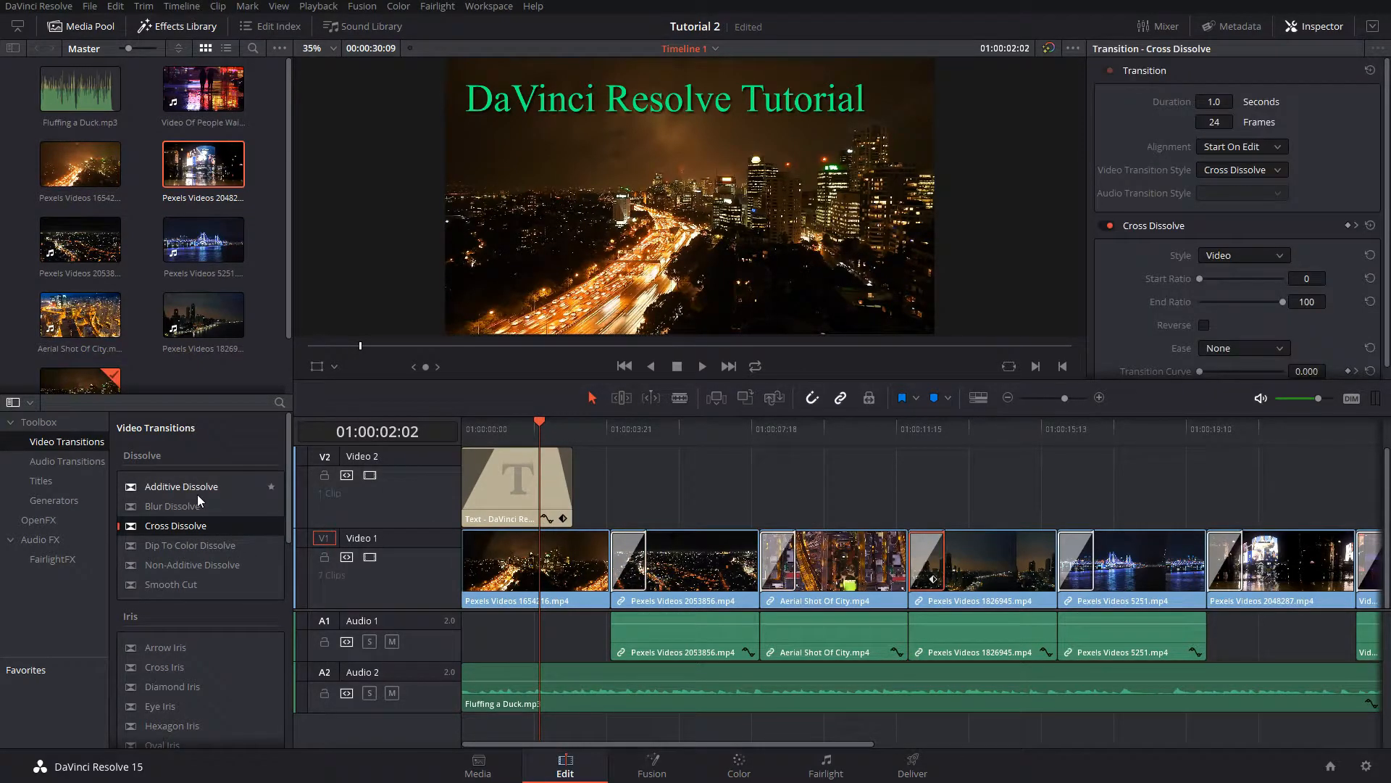
{"action": "scroll", "coordinate": [197, 494], "scroll_direction": "down", "scroll_amount": 10}
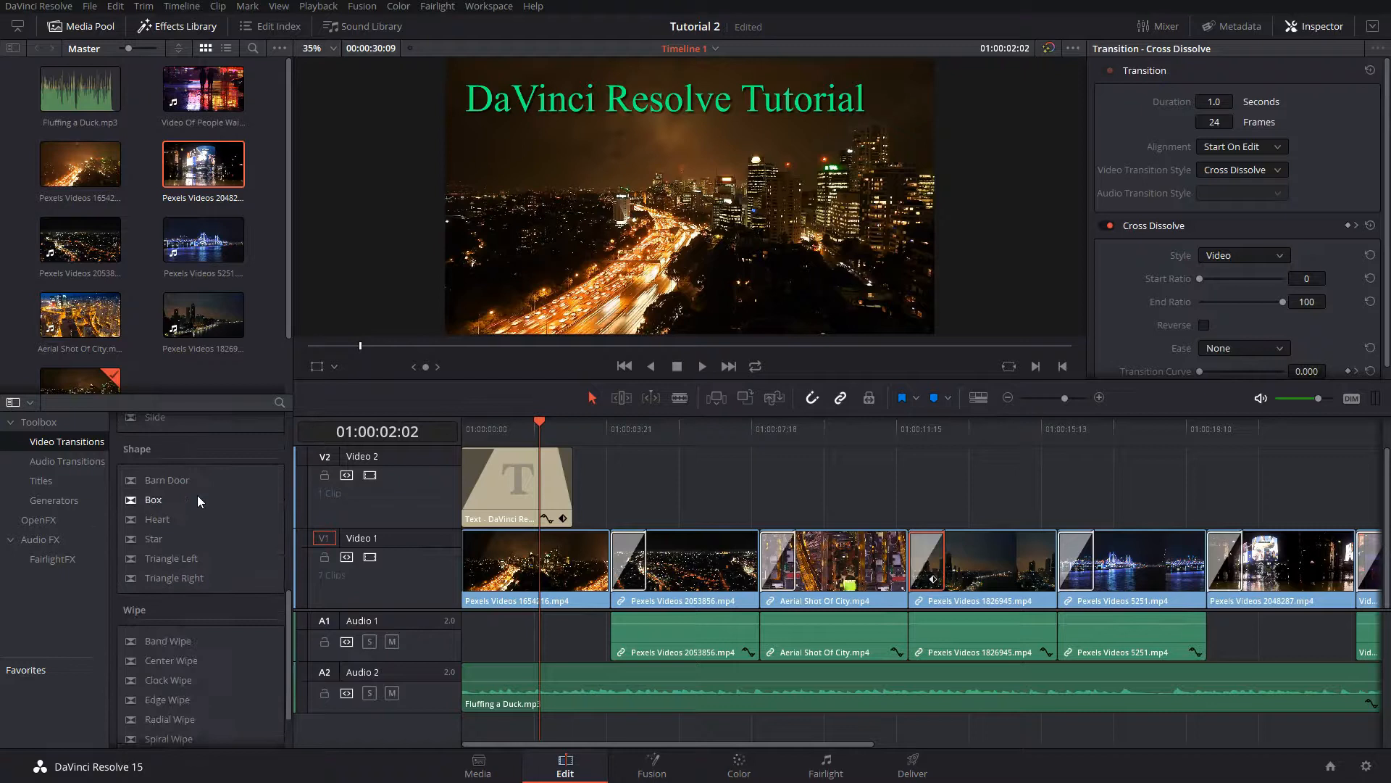
{"action": "scroll", "coordinate": [197, 494], "scroll_direction": "up", "scroll_amount": 10}
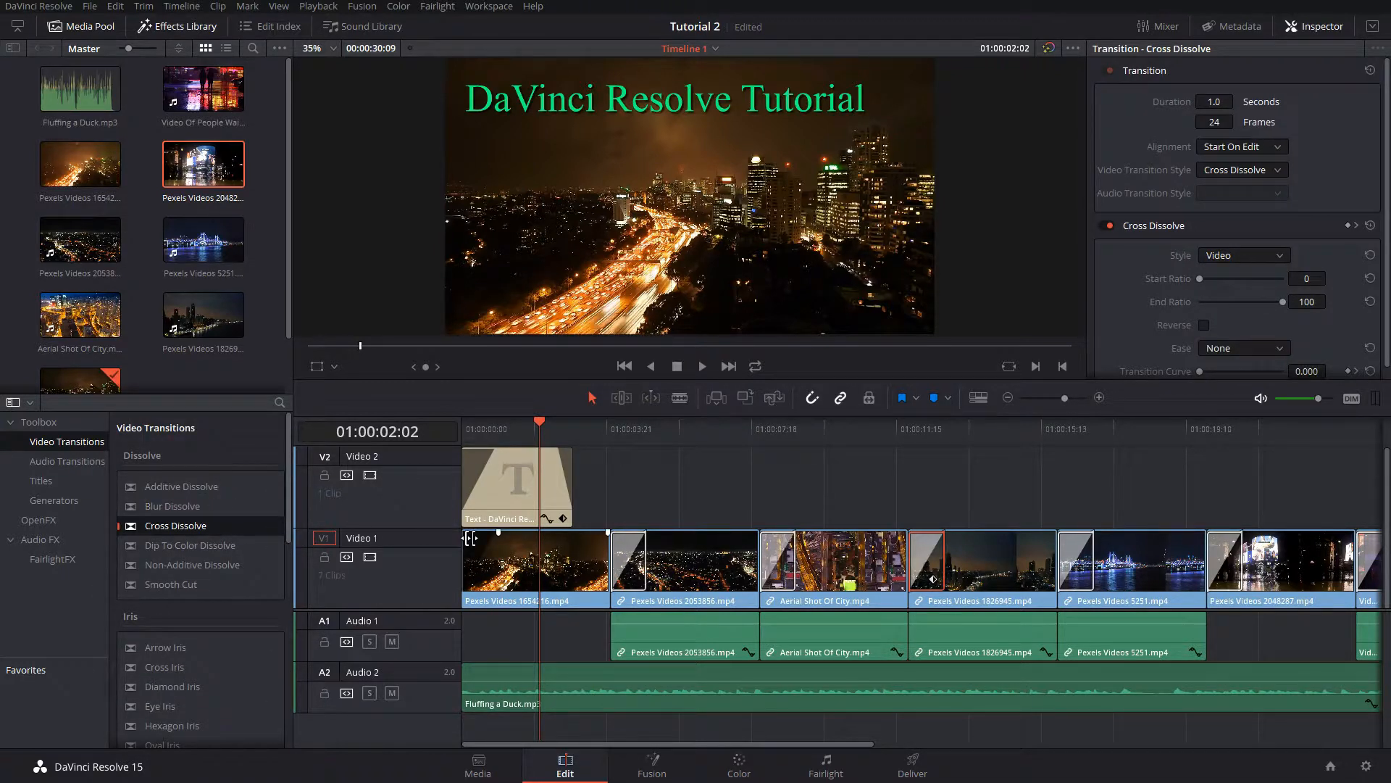
{"action": "left_click", "coordinate": [525, 467]}
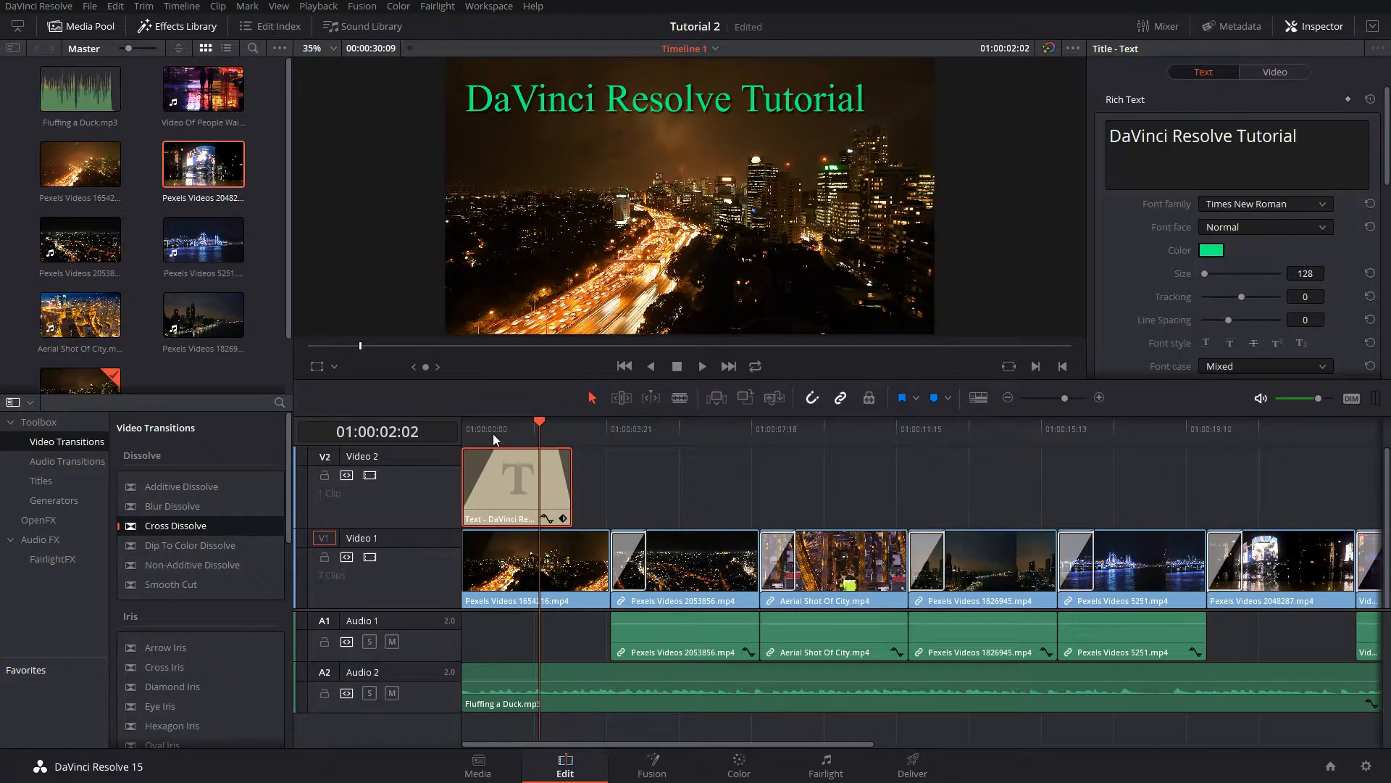
Step: Play the whole timeline from 01:00:00:00 to its end to review the finished edit
{"action": "mouse_move", "coordinate": [634, 743]}
{"action": "left_mouse_down"}
{"action": "mouse_move", "coordinate": [870, 724]}
{"action": "mouse_move", "coordinate": [900, 744]}
{"action": "mouse_move", "coordinate": [629, 753]}
{"action": "left_mouse_up"}
{"action": "left_click_drag", "start_coordinate": [465, 428], "coordinate": [458, 425]}
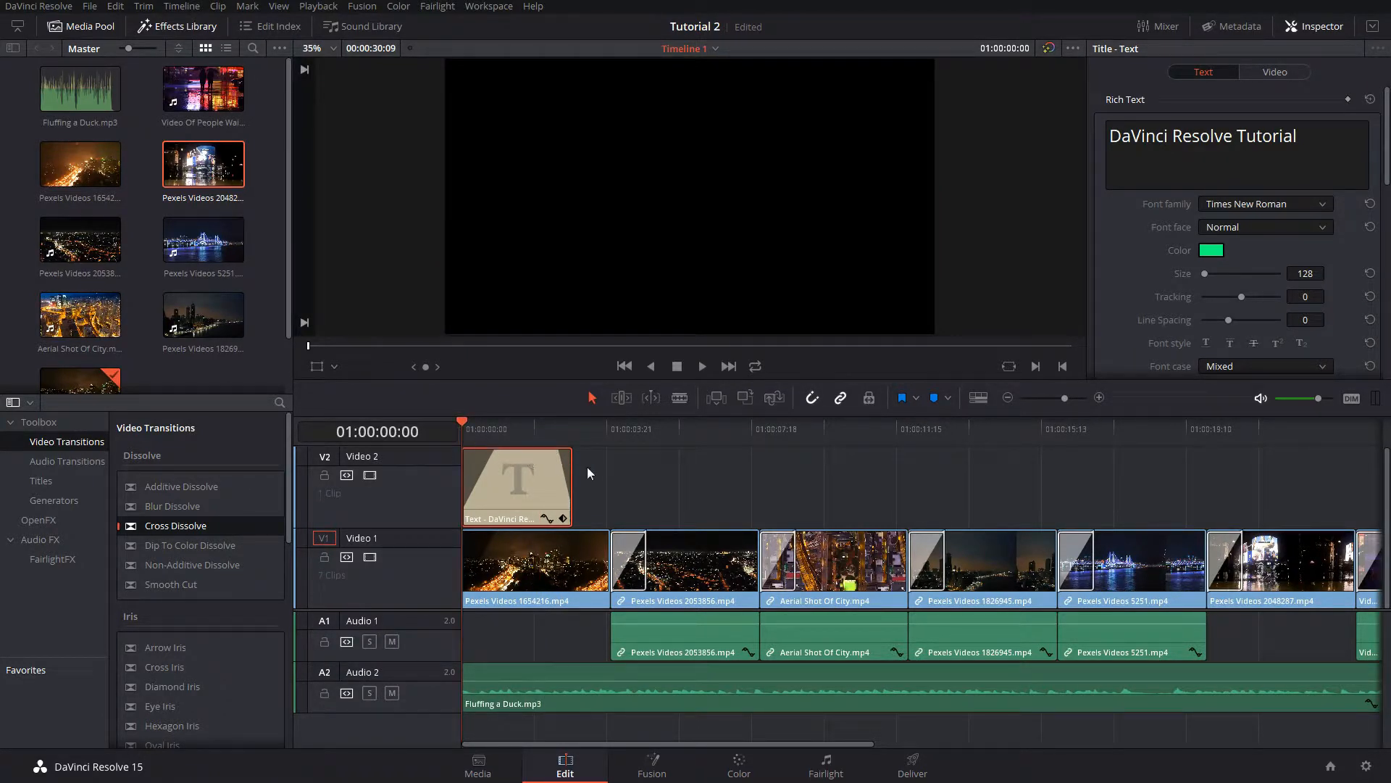
{"action": "key", "text": "space"}
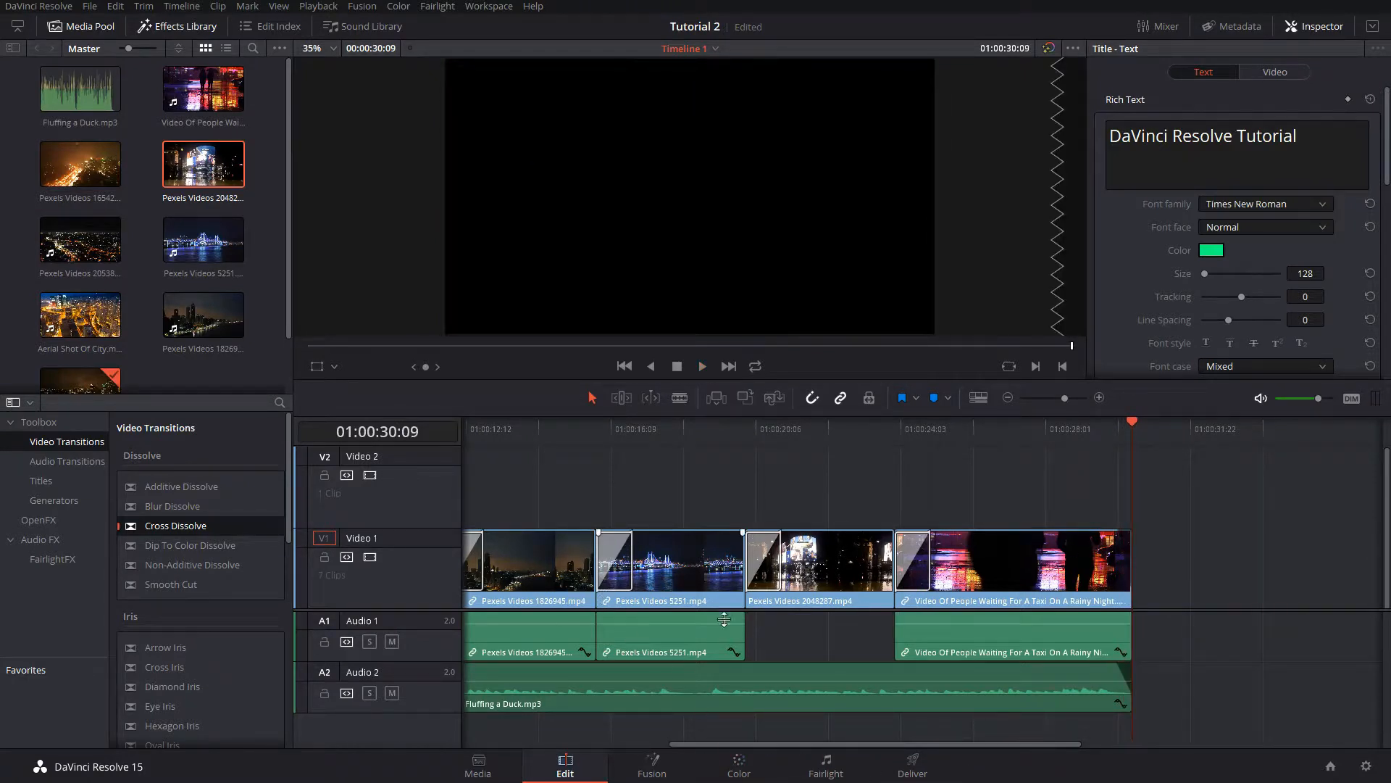
Step: Set up the delivery with the YouTube 1080p render preset and MP4 as the video format
{"action": "left_click", "coordinate": [927, 777]}
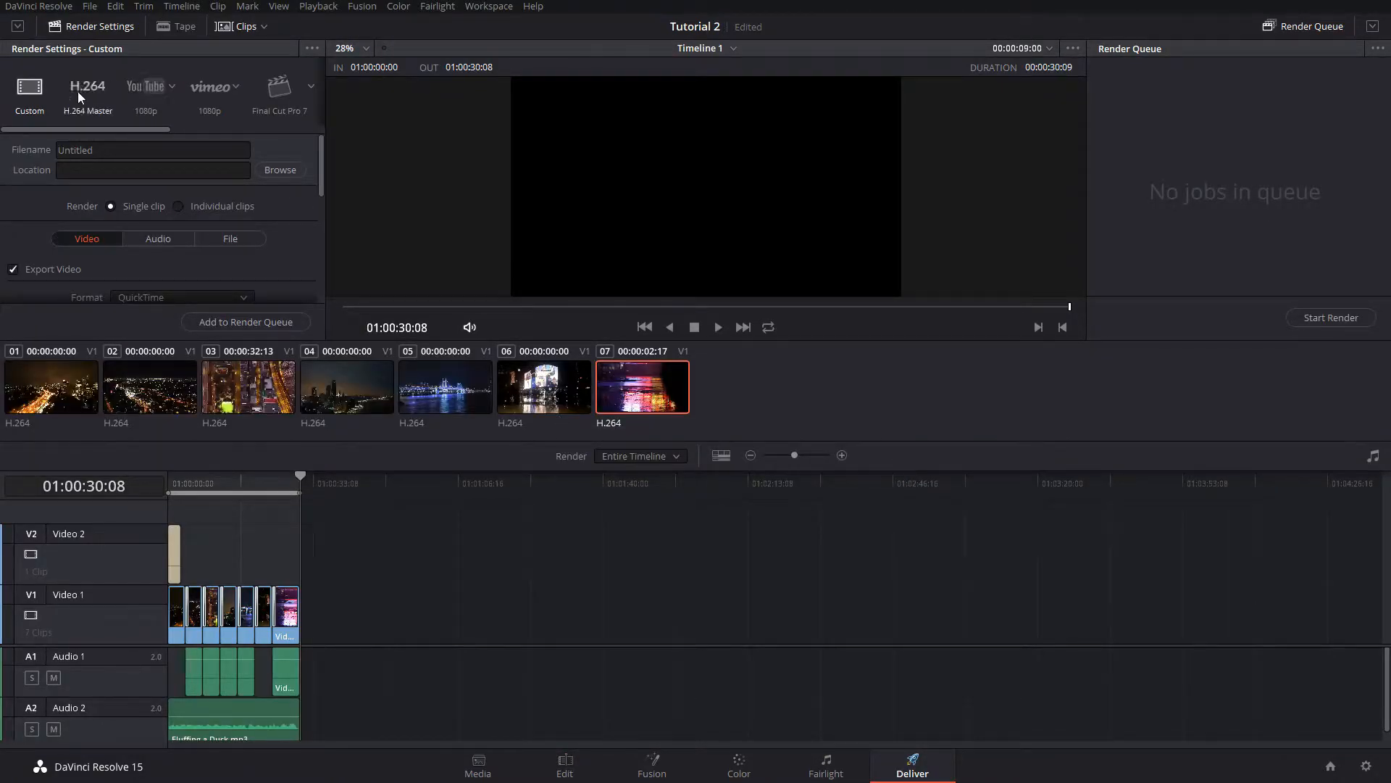
{"action": "left_click", "coordinate": [153, 85]}
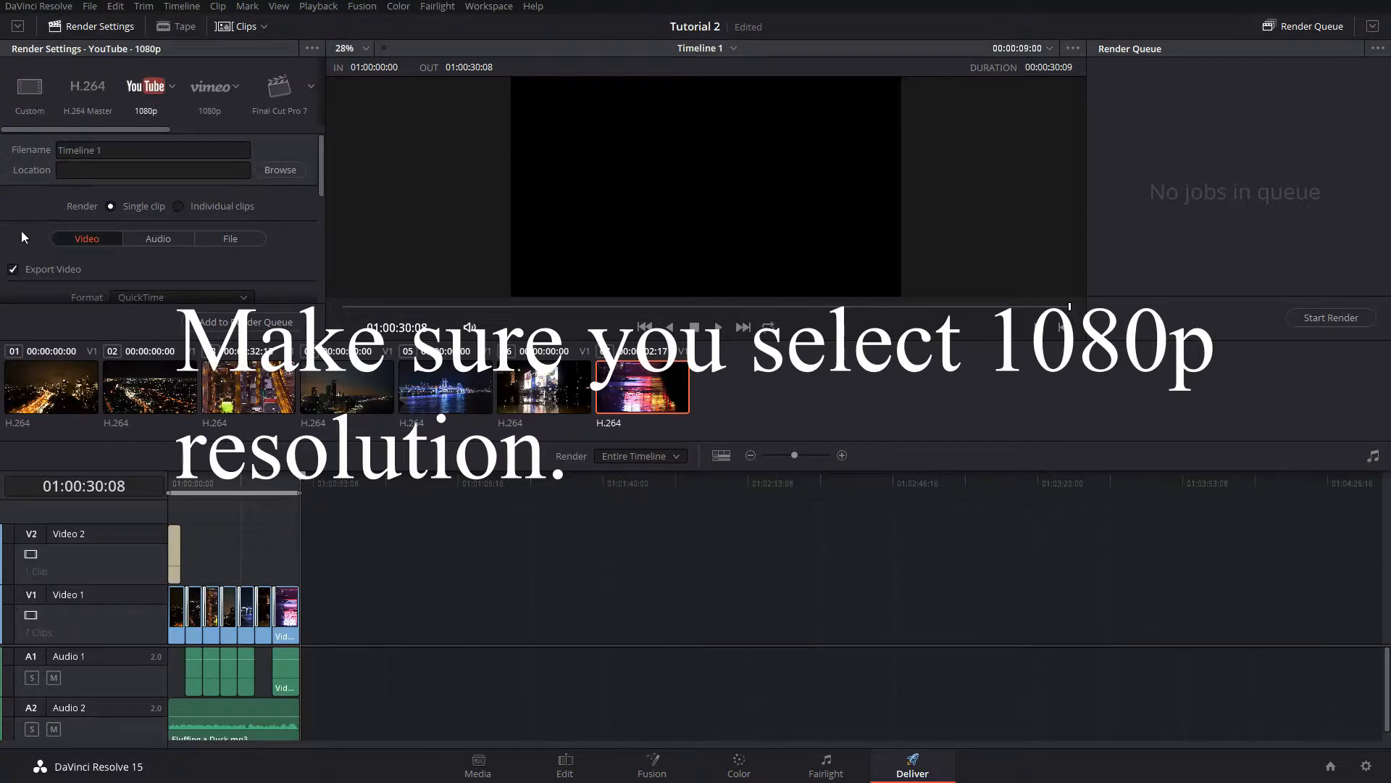
{"action": "scroll", "coordinate": [29, 237], "scroll_direction": "down", "scroll_amount": 3}
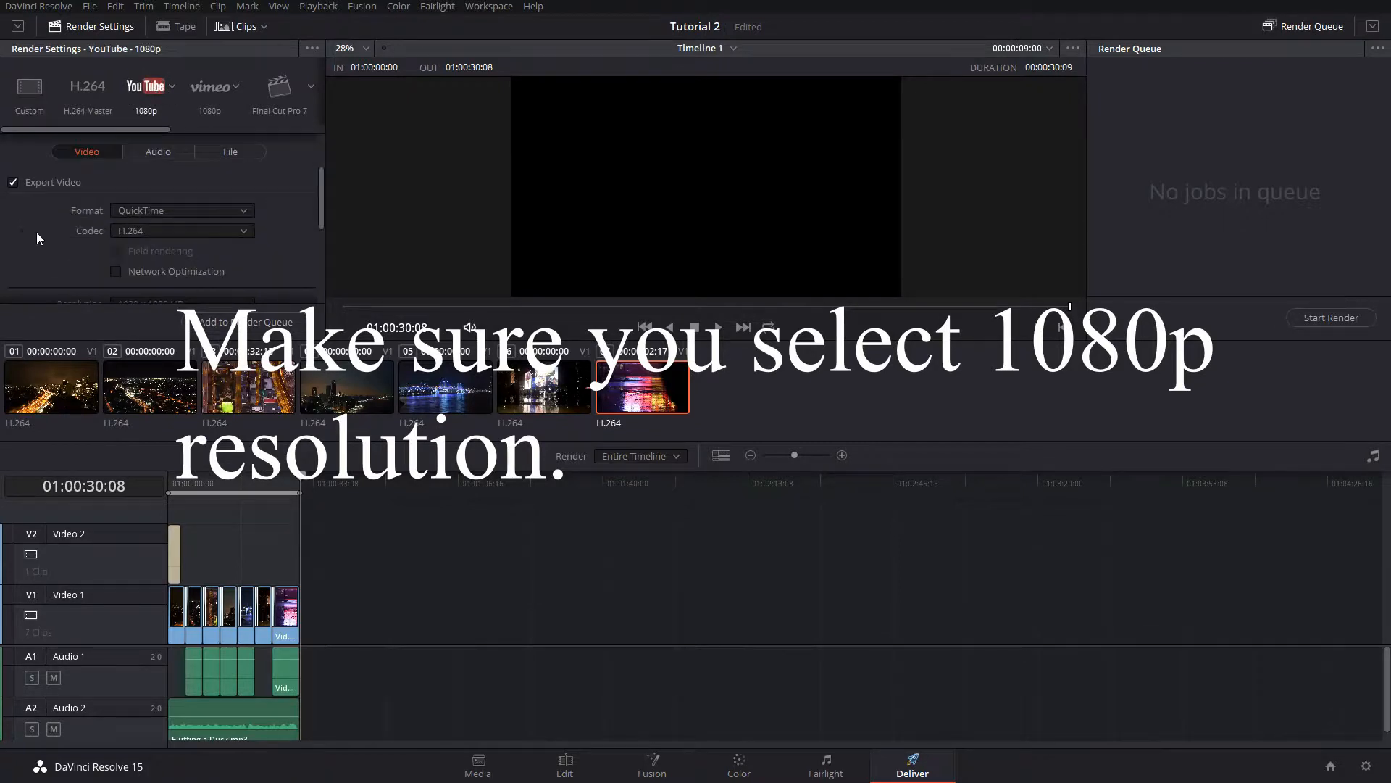
{"action": "left_click", "coordinate": [150, 211]}
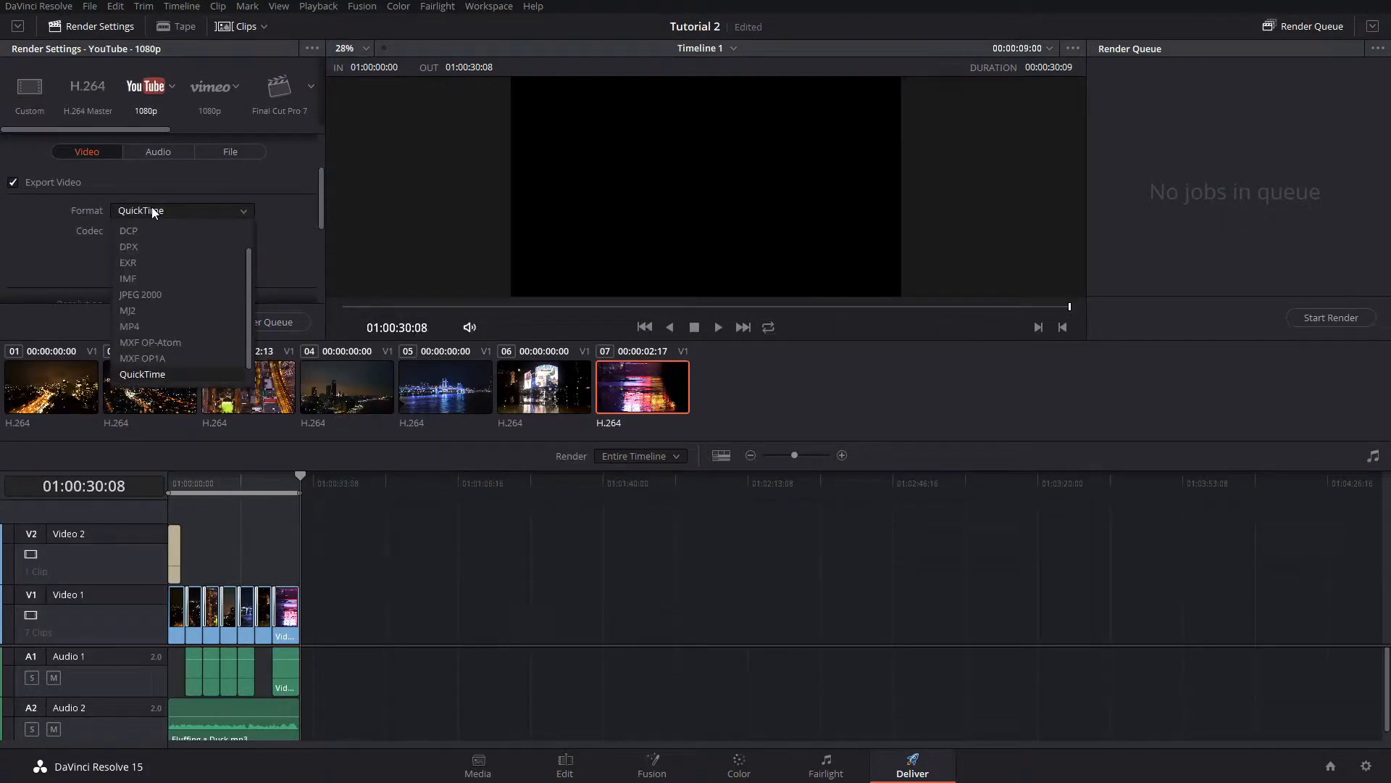
{"action": "left_click", "coordinate": [140, 332]}
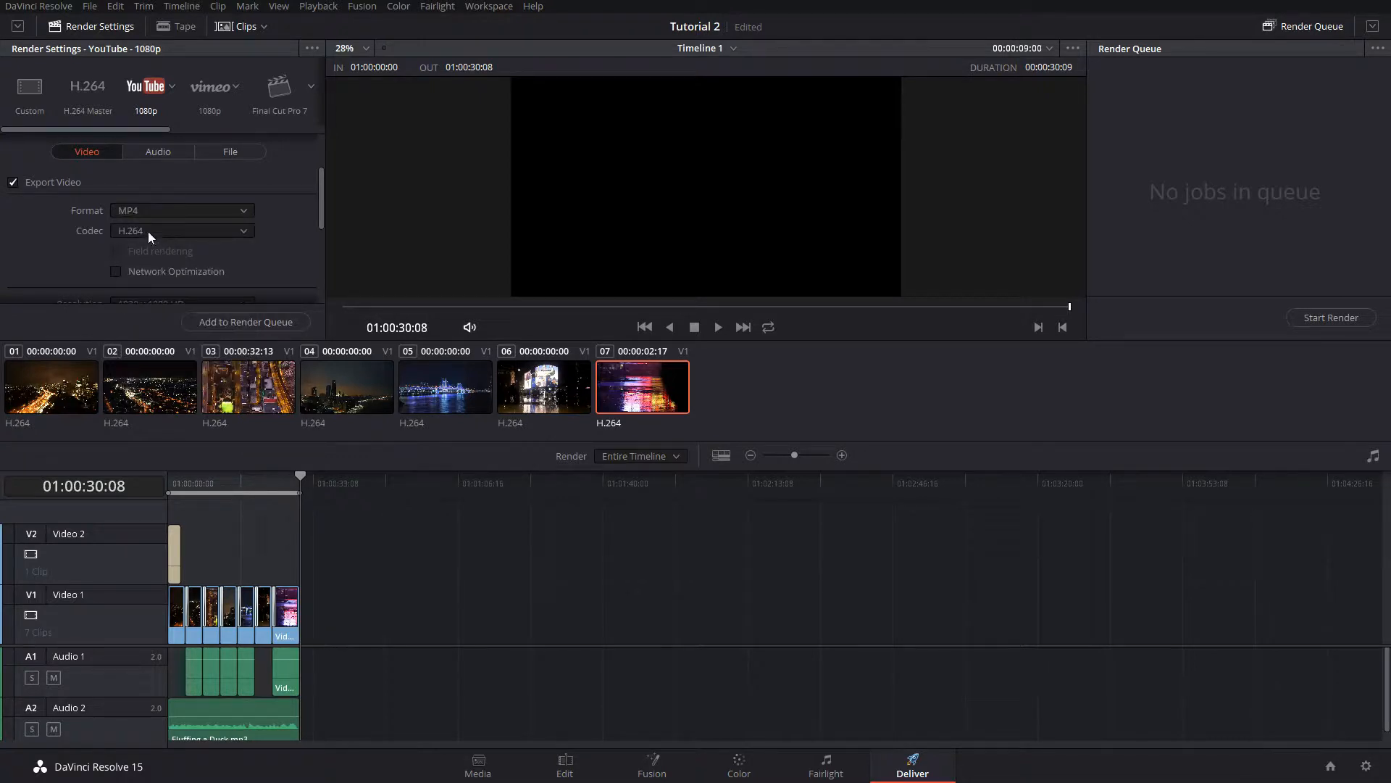
Step: Set the render's custom file name to "Tutorial 1 Render 2"
{"action": "scroll", "coordinate": [138, 243], "scroll_direction": "up", "scroll_amount": 3}
{"action": "left_click", "coordinate": [224, 238]}
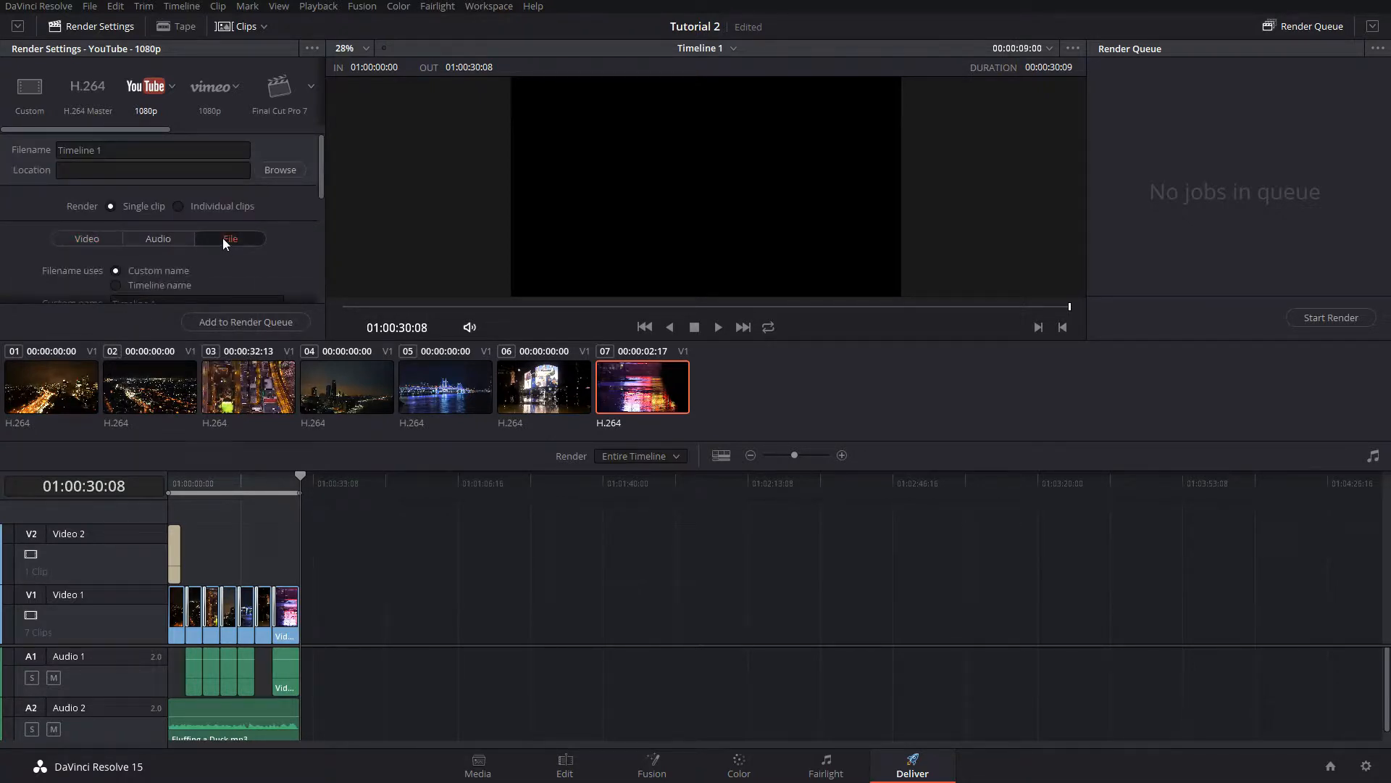
{"action": "scroll", "coordinate": [36, 241], "scroll_direction": "down", "scroll_amount": 2}
{"action": "scroll", "coordinate": [34, 247], "scroll_direction": "down", "scroll_amount": 1}
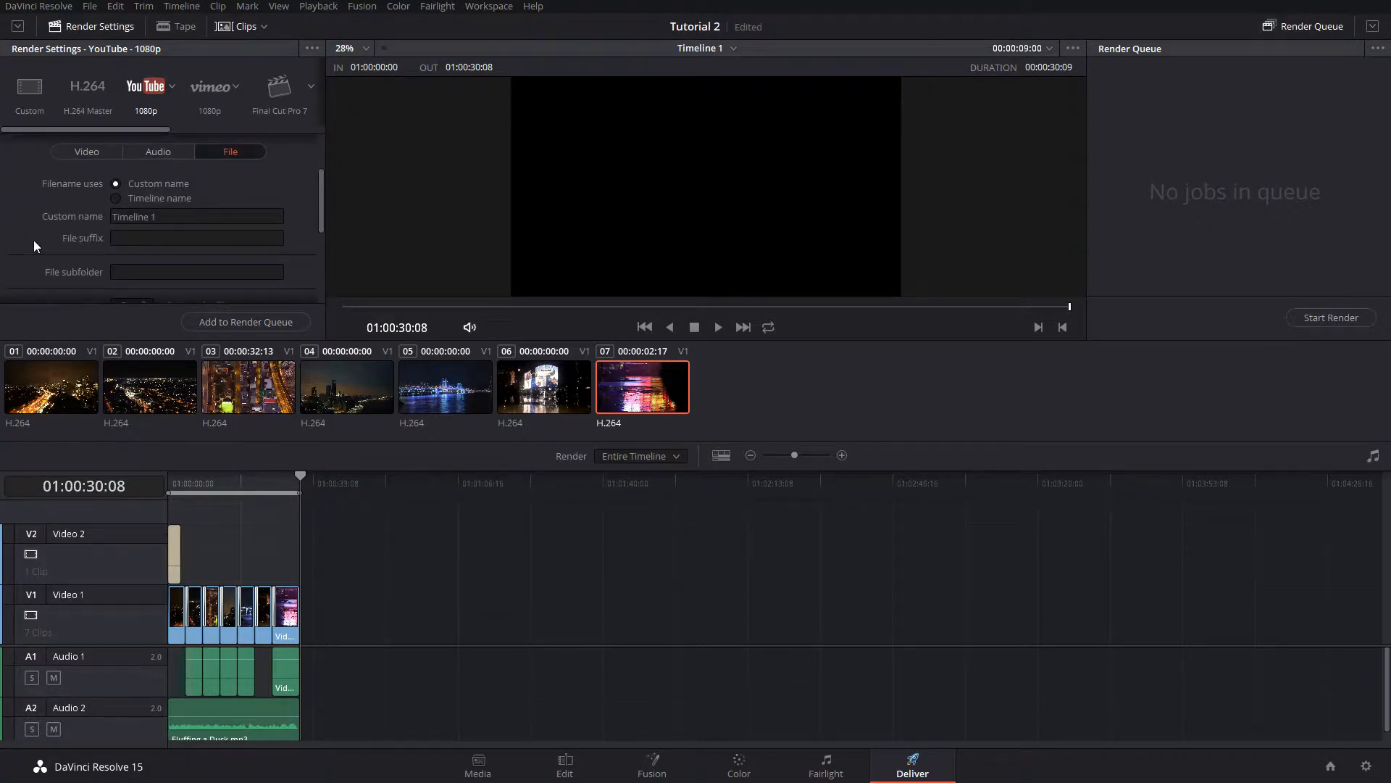
{"action": "left_click", "coordinate": [183, 216]}
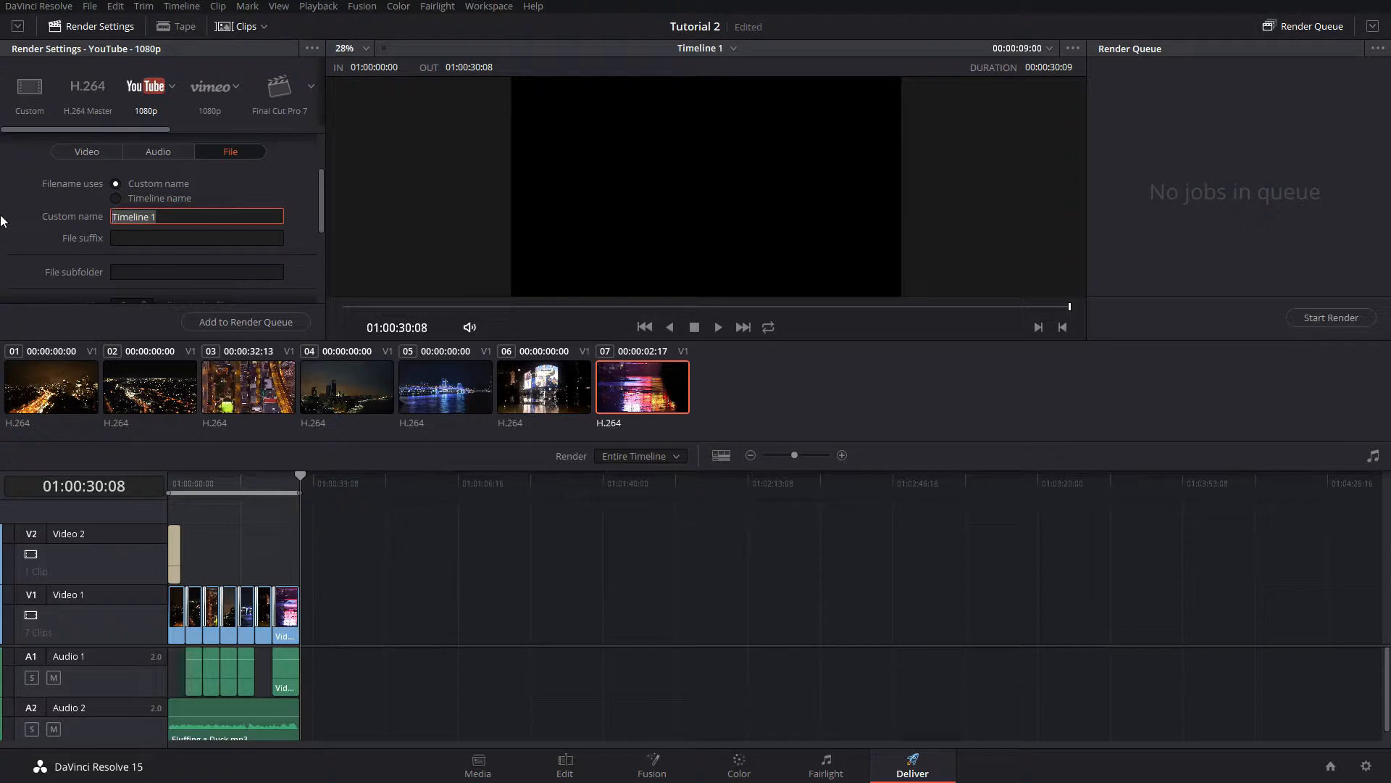
{"action": "key", "text": "BackSpace"}
Step: Add the timeline to the render queue with the Videos folder as its file destination
{"action": "left_click", "coordinate": [249, 321]}
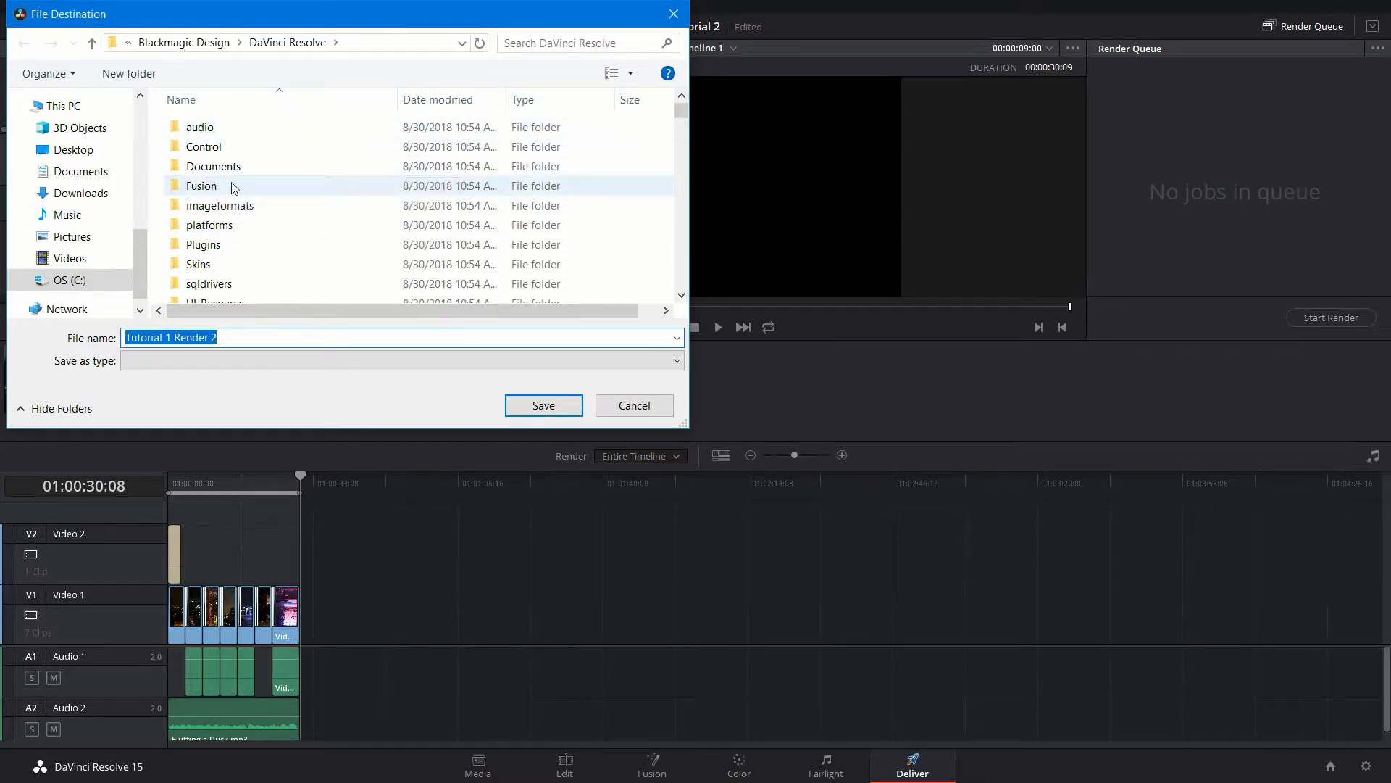
{"action": "left_click", "coordinate": [63, 261]}
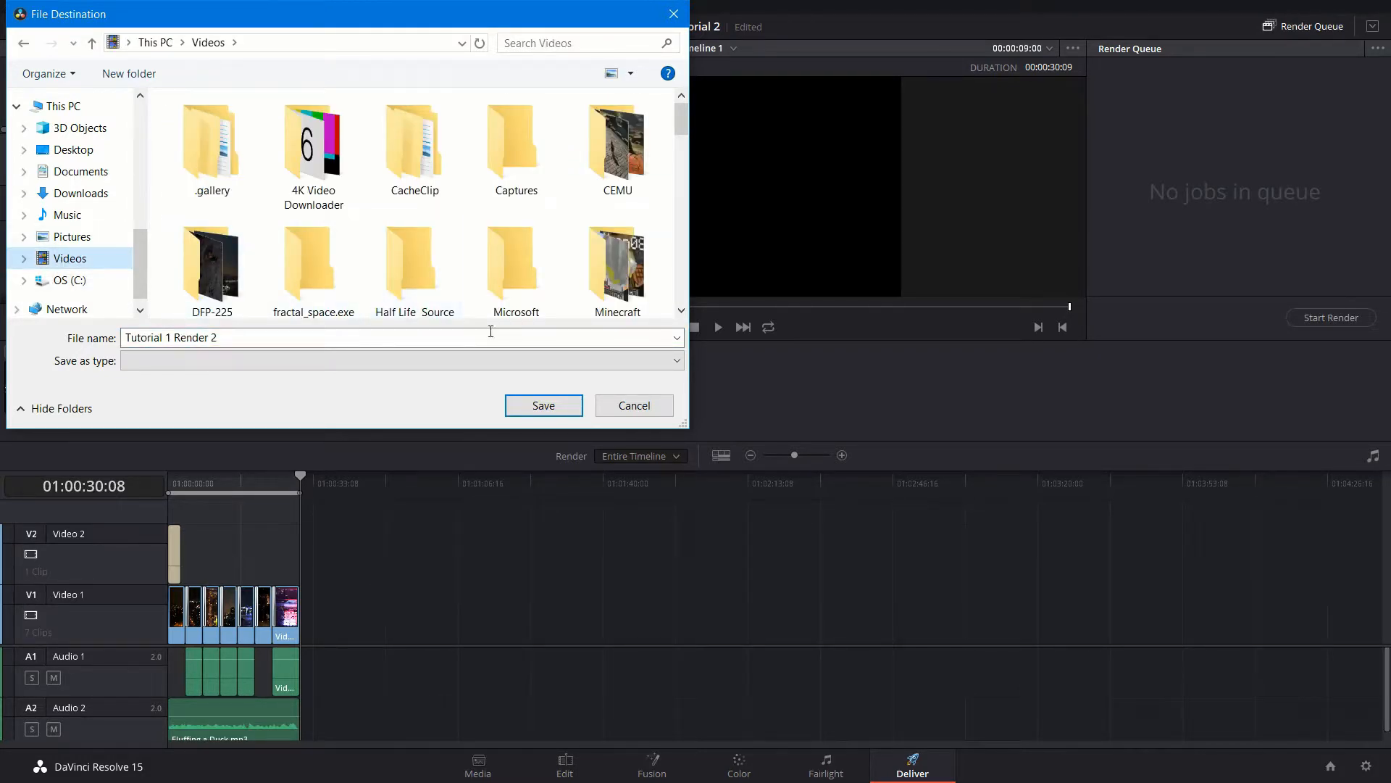
{"action": "left_click", "coordinate": [542, 410]}
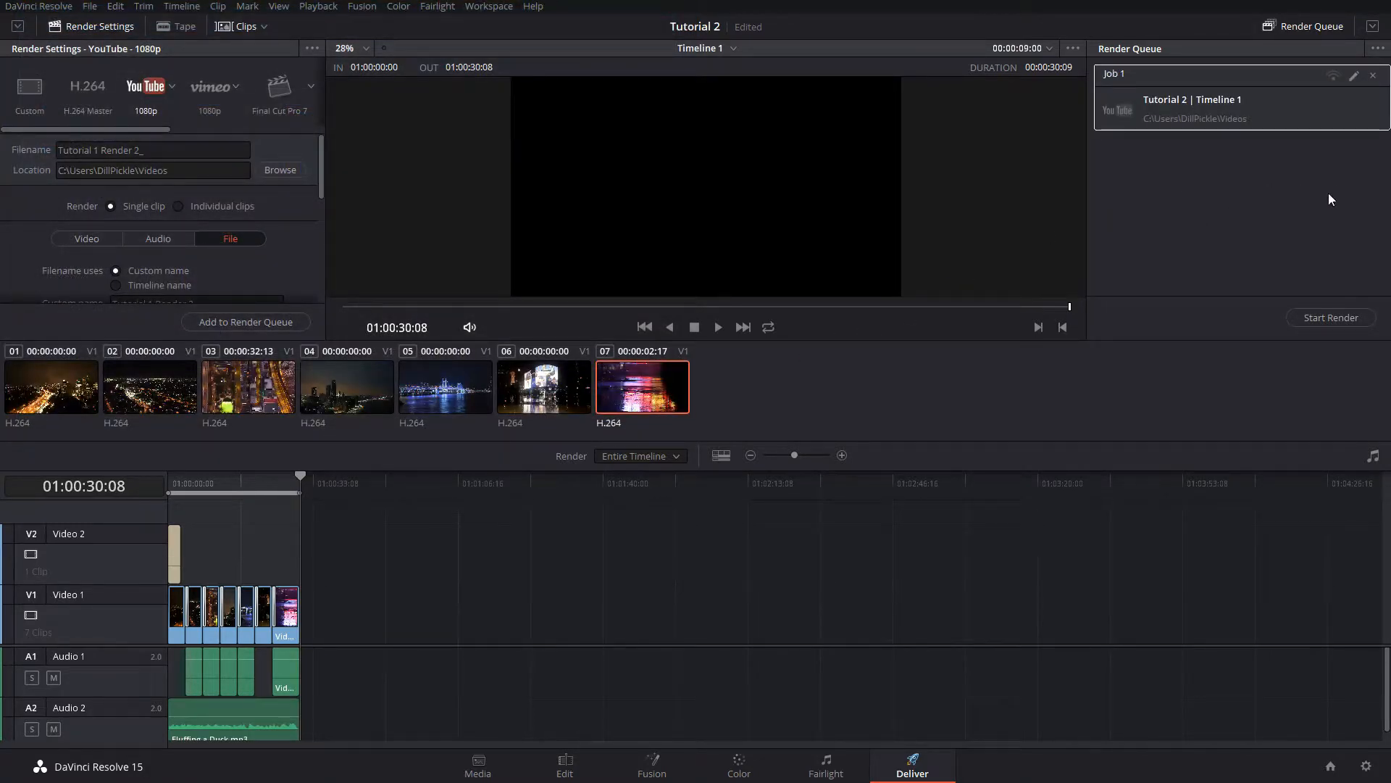
Step: Render the queued job and play the exported "Tutorial 1 Render 2" video in the media player
{"action": "left_click", "coordinate": [1334, 317]}
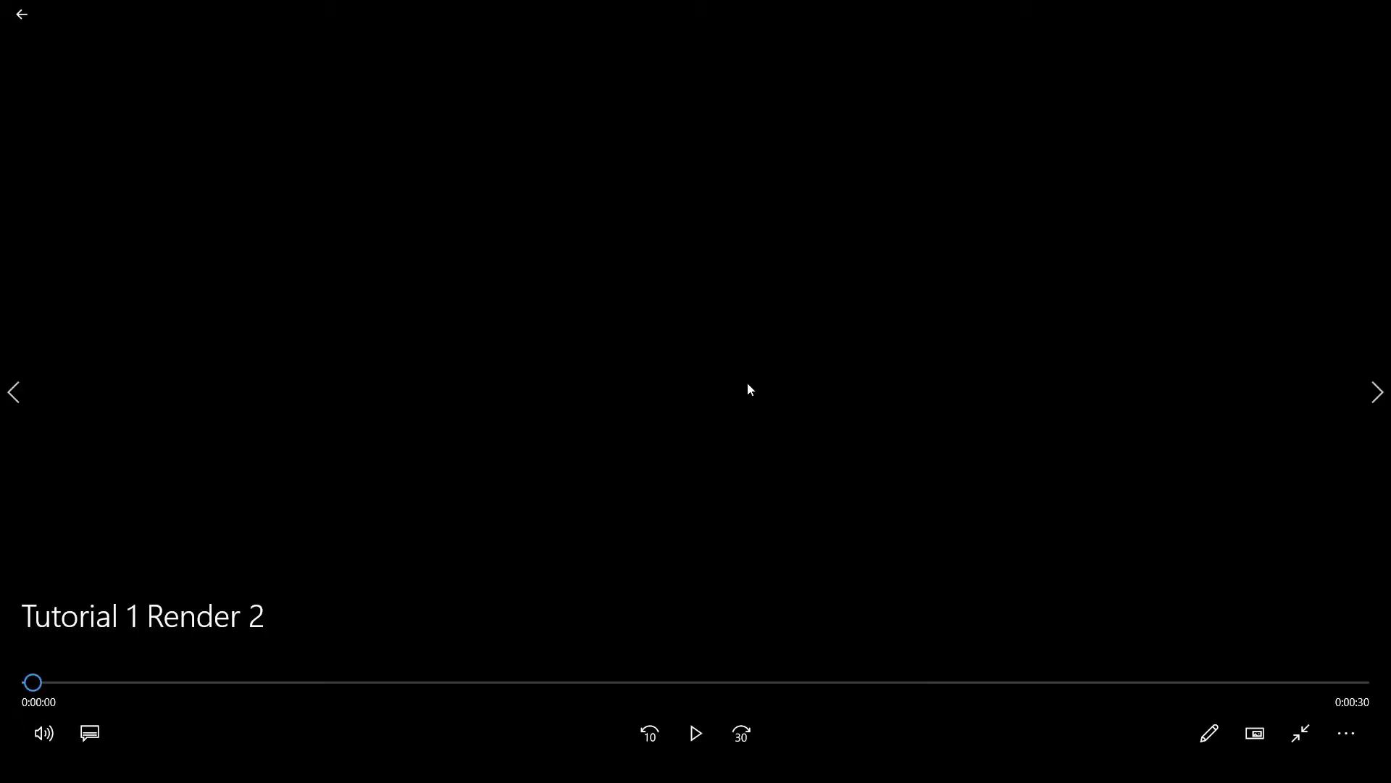
{"action": "left_click", "coordinate": [695, 732]}
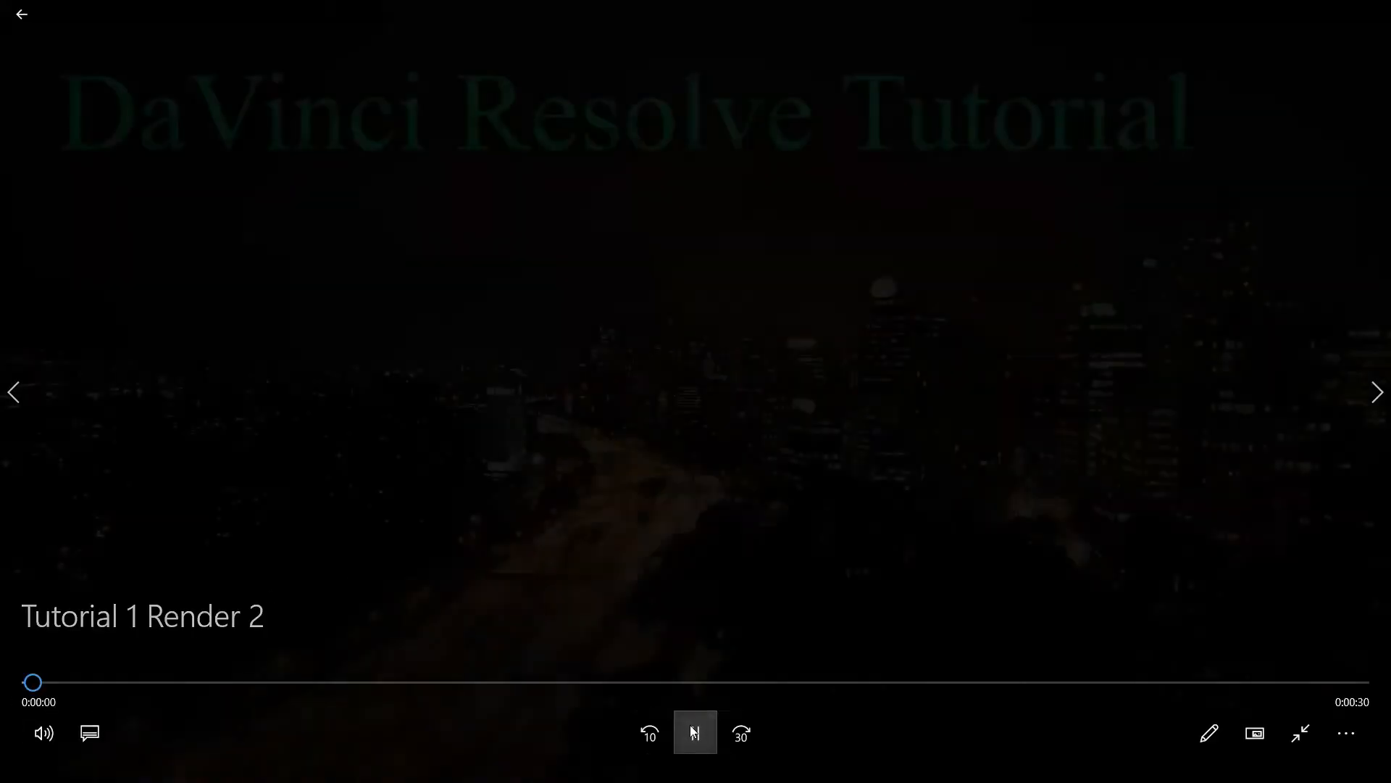